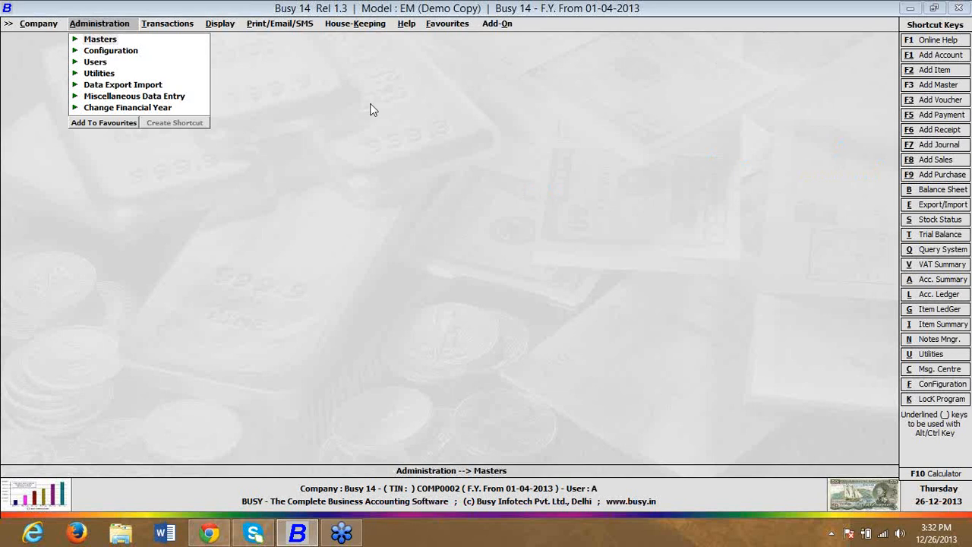
Step: Show the configuration options in the Administration section
{"action": "left_click", "coordinate": [108, 50]}
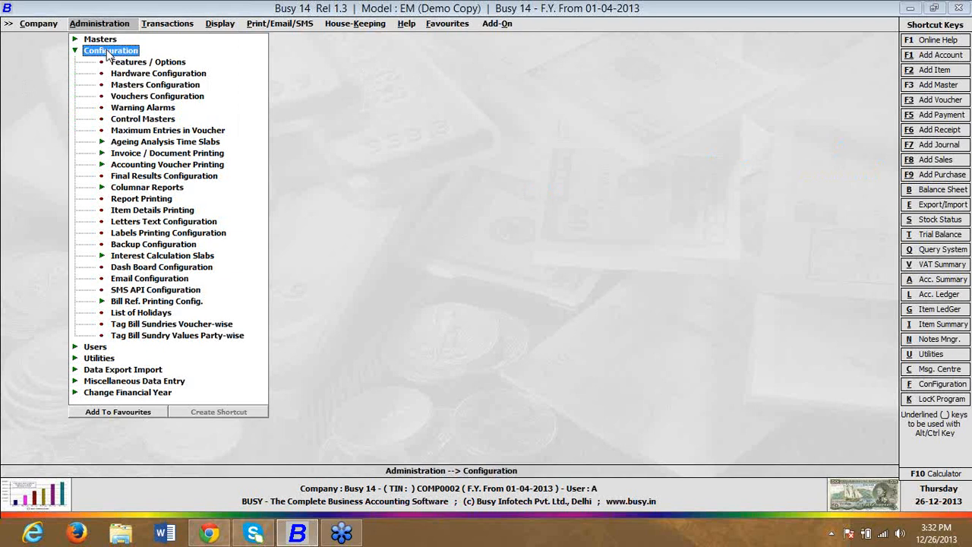
{"action": "left_click", "coordinate": [211, 535]}
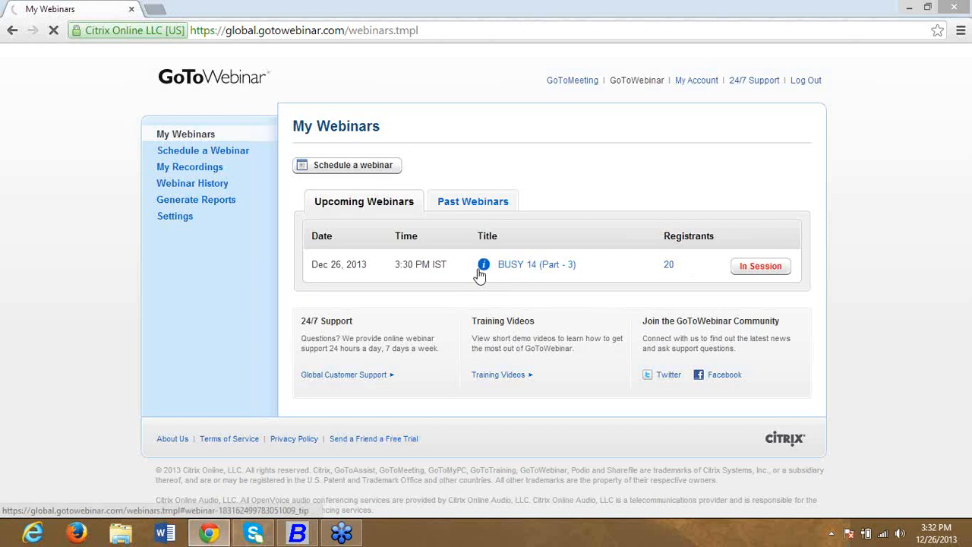
{"action": "mouse_move", "coordinate": [484, 266]}
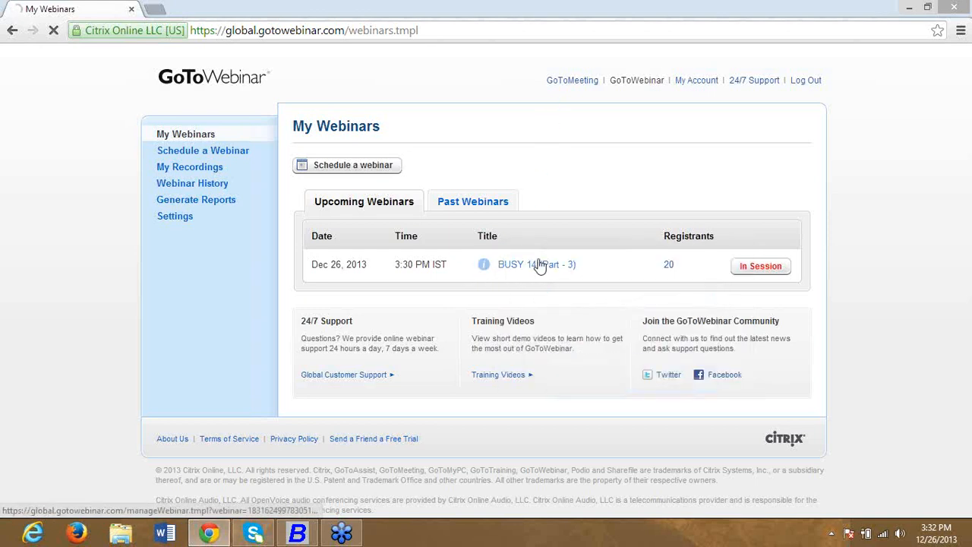
{"action": "left_click", "coordinate": [297, 533]}
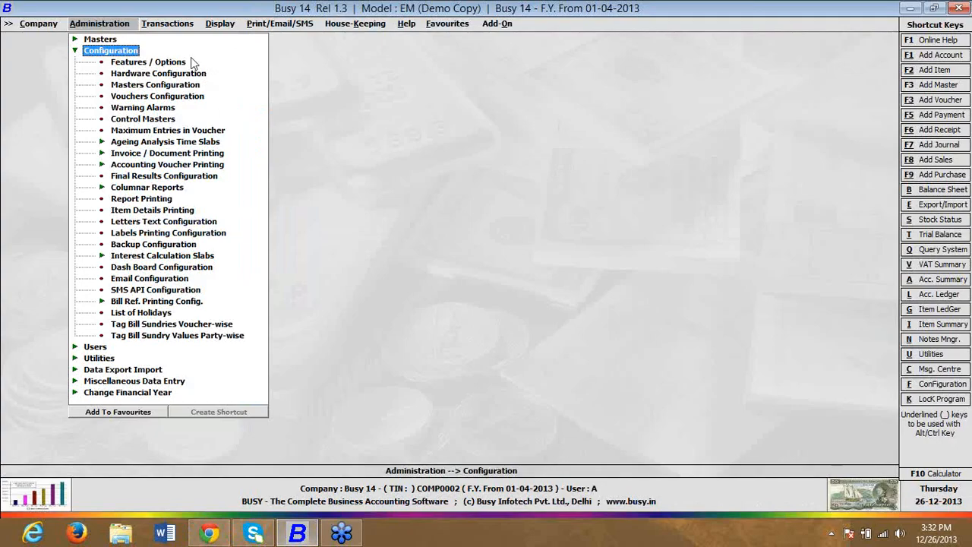
Step: Open Final Results Configuration and add a Balance Sheet format named A
{"action": "left_click", "coordinate": [193, 177]}
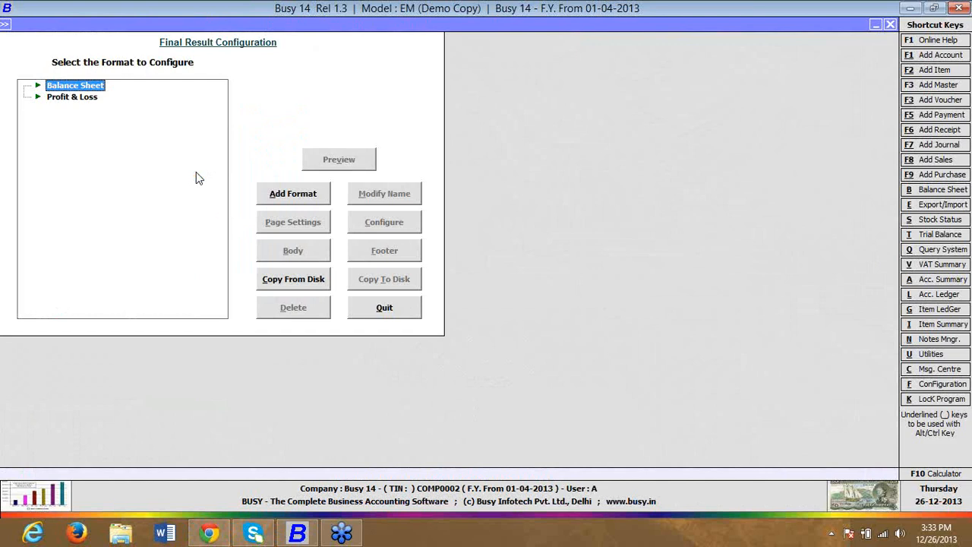
{"action": "key", "text": "Escape"}
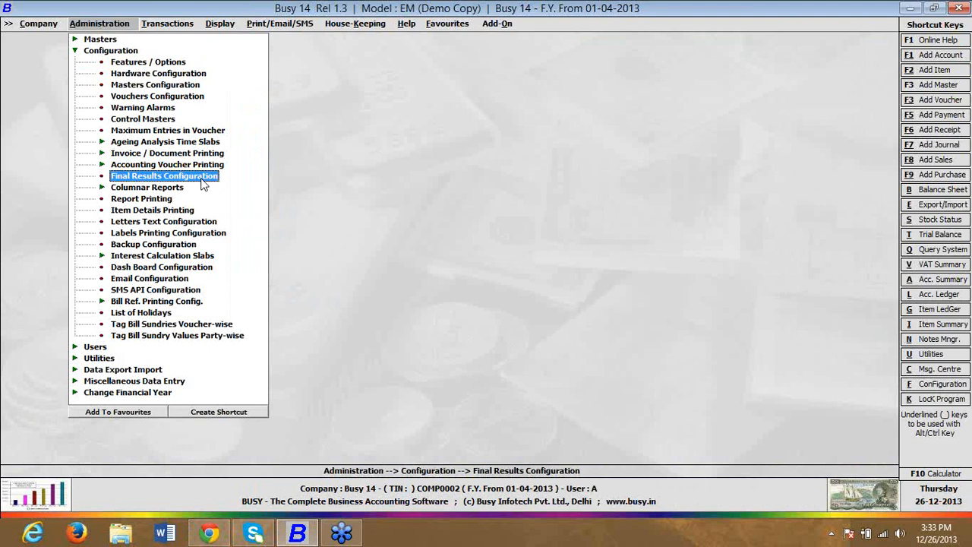
{"action": "left_click", "coordinate": [202, 180]}
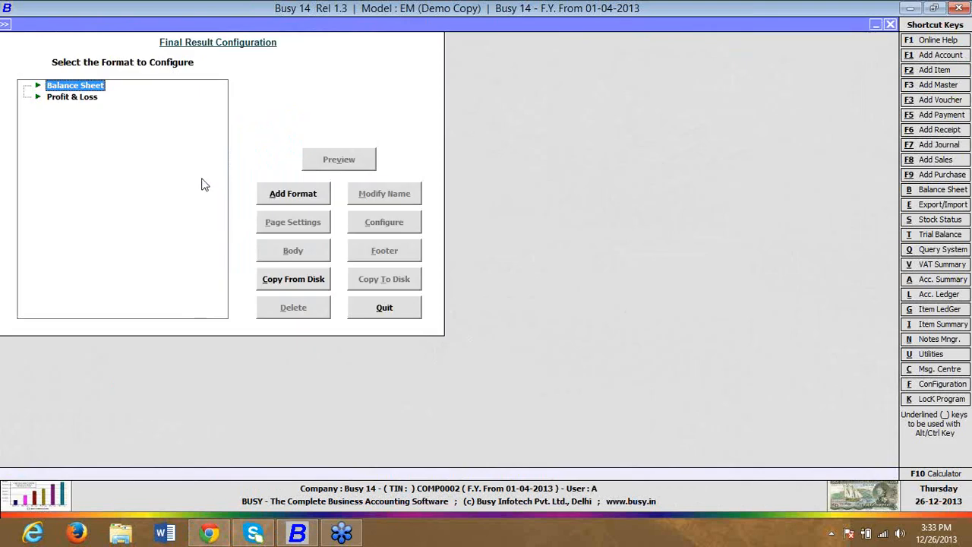
{"action": "left_click", "coordinate": [328, 200]}
{"action": "type", "text": "A"}
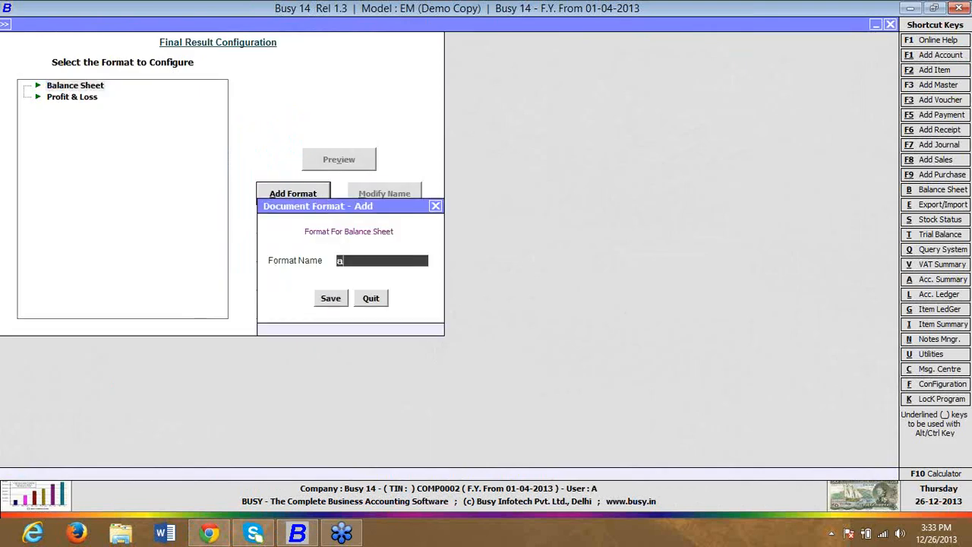
{"action": "key", "text": "Return"}
{"action": "key", "text": "Return"}
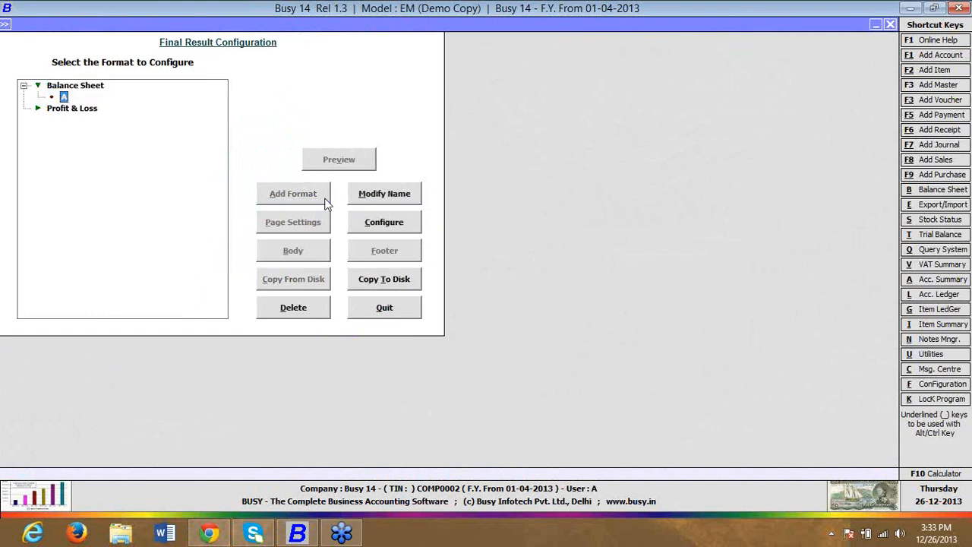
Step: Load the IFRS default layout for Balance Sheet format A and delete all of its rows, quitting without saving
{"action": "left_click", "coordinate": [395, 216]}
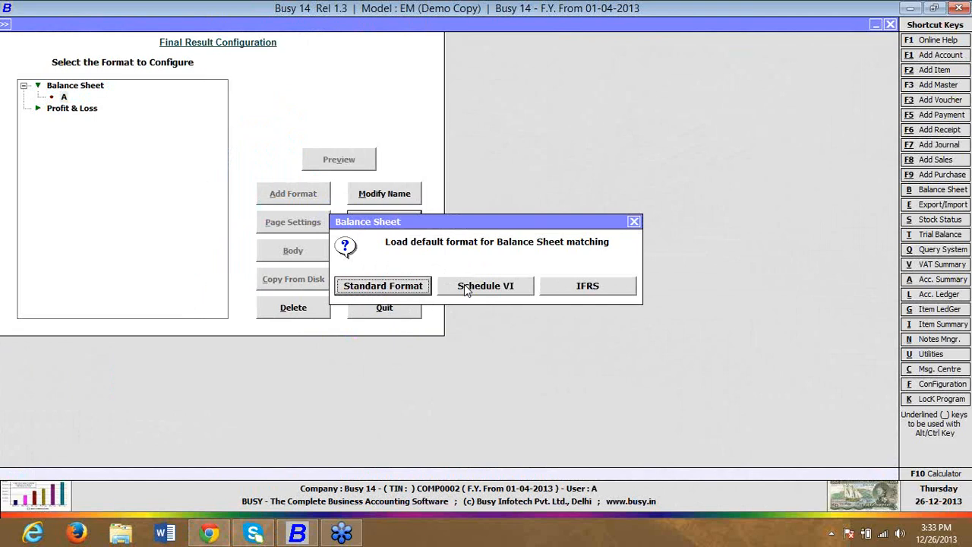
{"action": "left_click", "coordinate": [569, 291]}
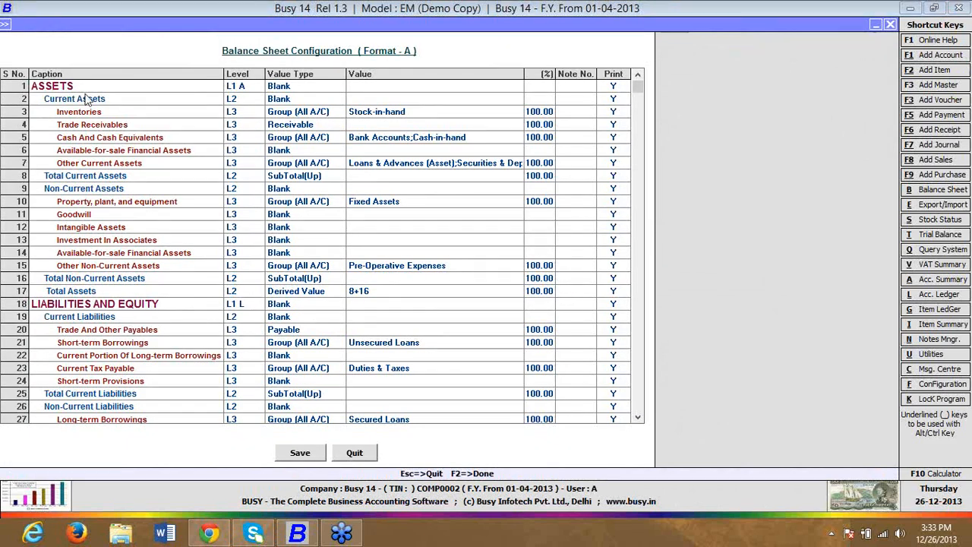
{"action": "left_click", "coordinate": [95, 89]}
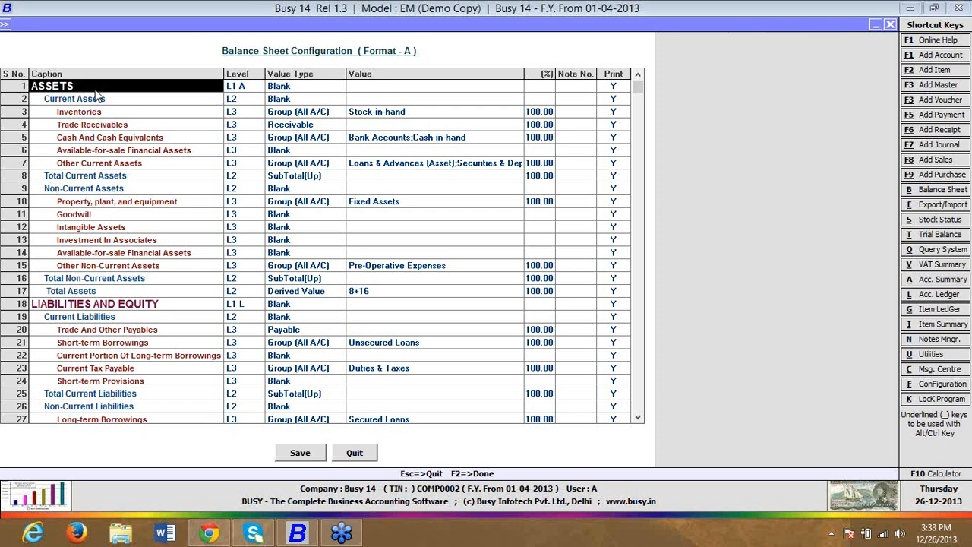
{"action": "key", "text": "F9"}
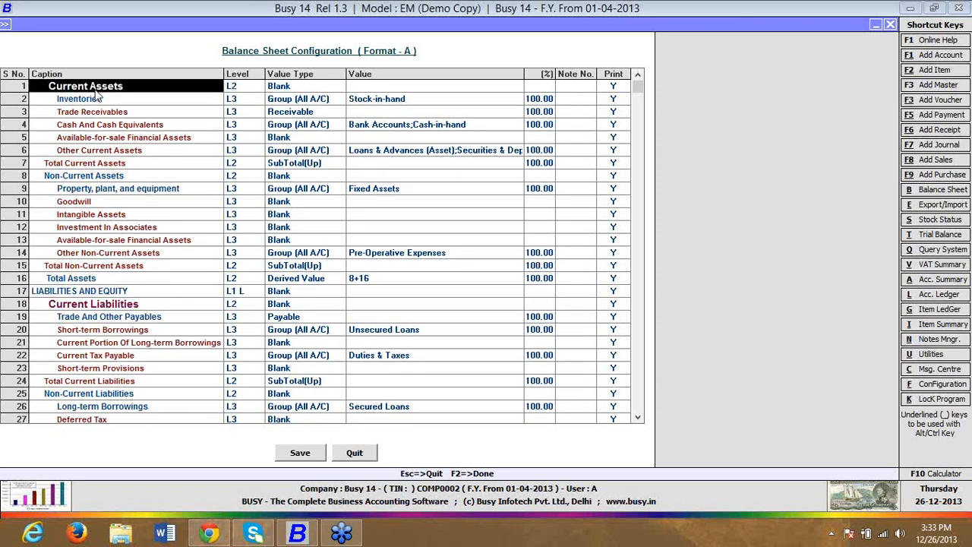
{"action": "key", "text": "F9"}
{"action": "key", "text": "F9"}
{"action": "key", "text": "F9"}
{"action": "key", "text": "F9"}
{"action": "key", "text": "F9"}
{"action": "key", "text": "F9"}
{"action": "key", "text": "F9"}
{"action": "key", "text": "F9"}
{"action": "key", "text": "F9"}
{"action": "key", "text": "F9"}
{"action": "key", "text": "F9"}
{"action": "key", "text": "F9"}
{"action": "key", "text": "F9"}
{"action": "key", "text": "F9"}
{"action": "key", "text": "F9"}
{"action": "key", "text": "F9"}
{"action": "key", "text": "F9"}
{"action": "key", "text": "F9"}
{"action": "key", "text": "F9"}
{"action": "key", "text": "F9"}
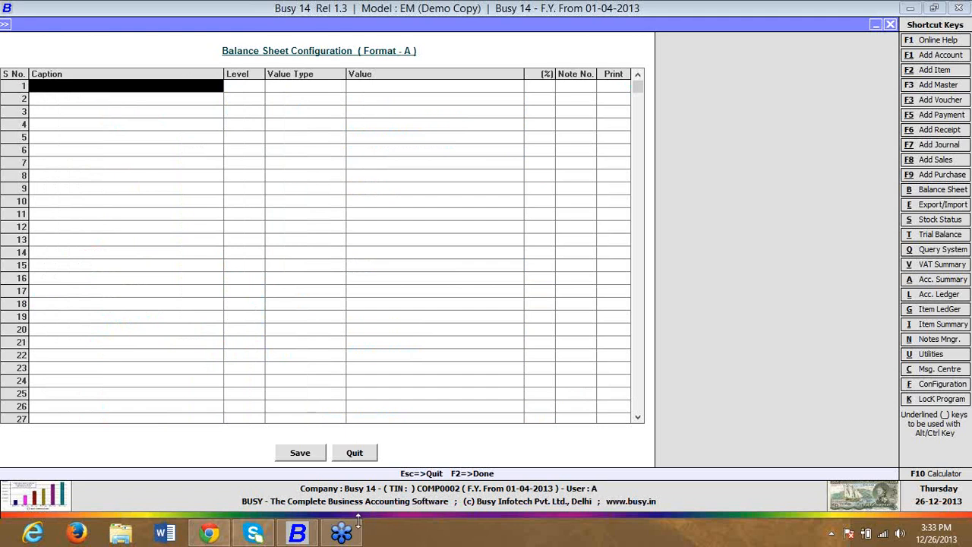
{"action": "left_click", "coordinate": [362, 454]}
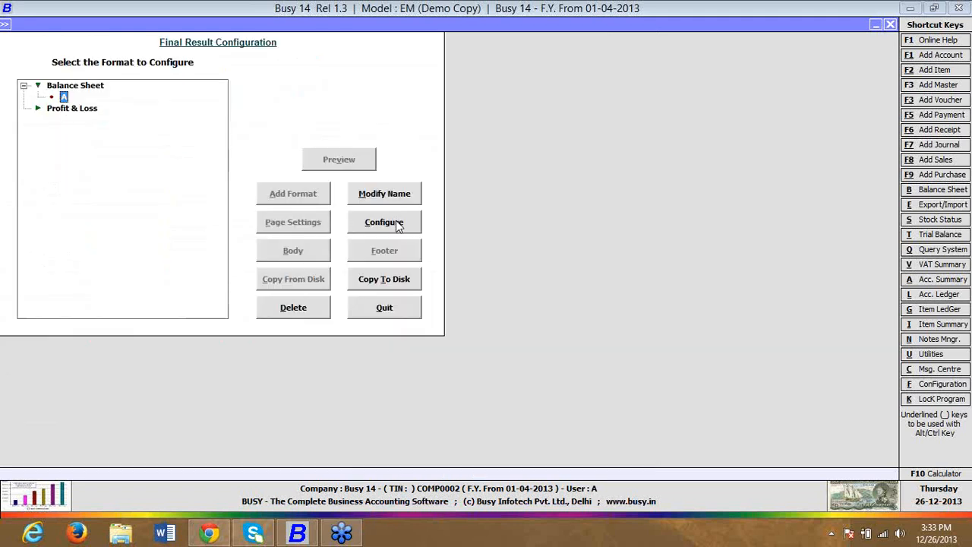
Step: Configure Balance Sheet format A by loading the IFRS default layout again
{"action": "left_click", "coordinate": [396, 222]}
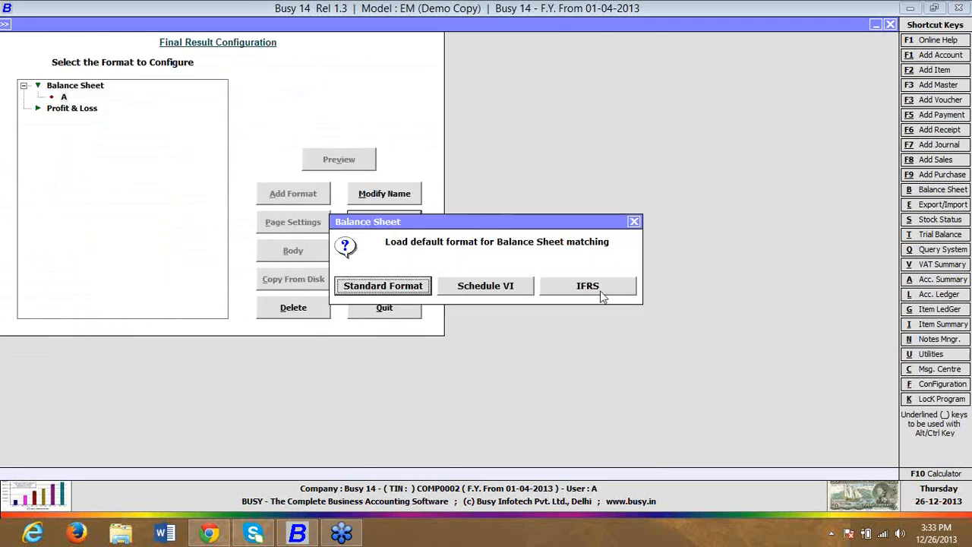
{"action": "left_click", "coordinate": [600, 295]}
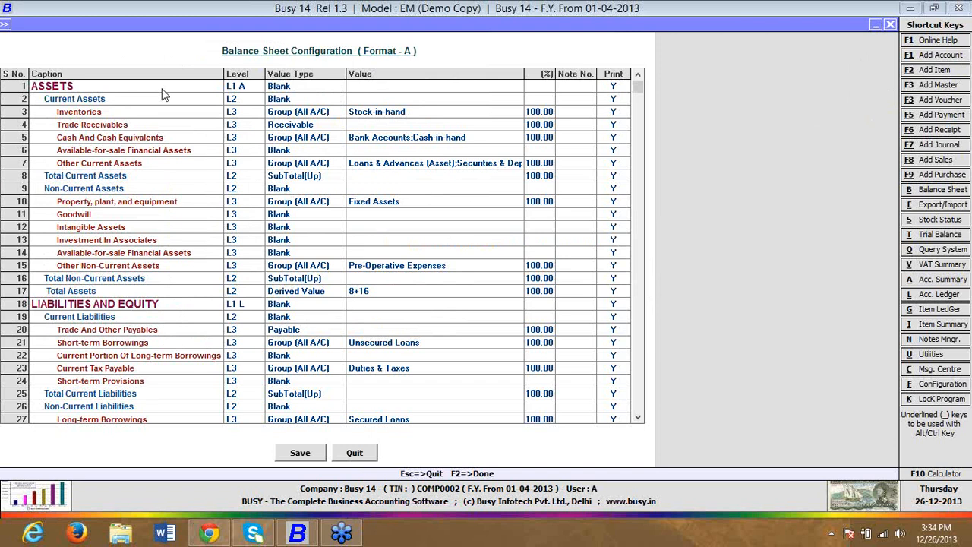
Step: Clear the caption in row 1 and re-enter it as ASSETS
{"action": "left_click", "coordinate": [89, 83]}
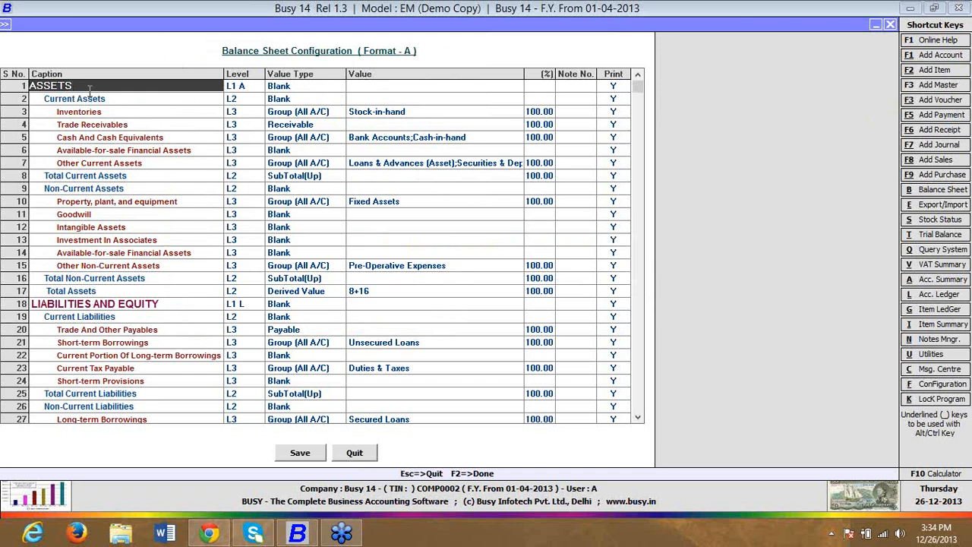
{"action": "key", "text": "BackSpace"}
{"action": "key", "text": "BackSpace"}
{"action": "key", "text": "BackSpace"}
{"action": "key", "text": "BackSpace"}
{"action": "key", "text": "BackSpace"}
{"action": "key", "text": "BackSpace"}
{"action": "type", "text": "TS"}
{"action": "key", "text": "BackSpace"}
{"action": "key", "text": "BackSpace"}
{"action": "type", "text": "ASSETS"}
{"action": "key", "text": "Return"}
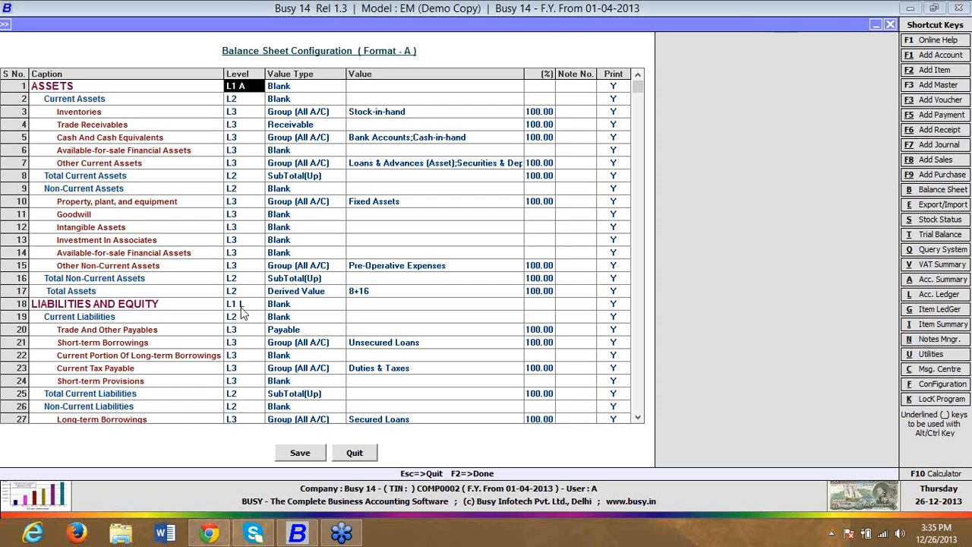
Step: Try level L1 A on the Current Assets row and set it back to L2
{"action": "left_click", "coordinate": [246, 101]}
{"action": "left_click", "coordinate": [247, 100]}
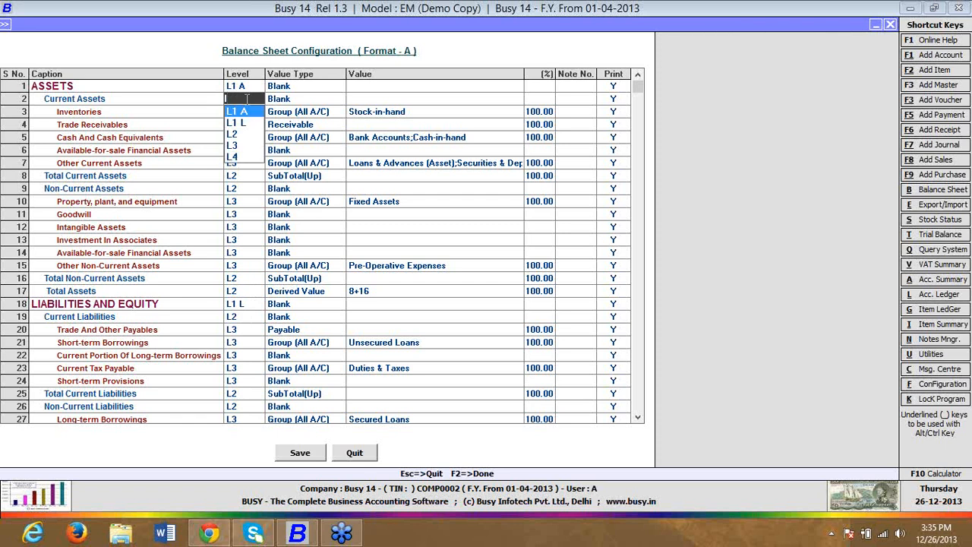
{"action": "key", "text": "Return"}
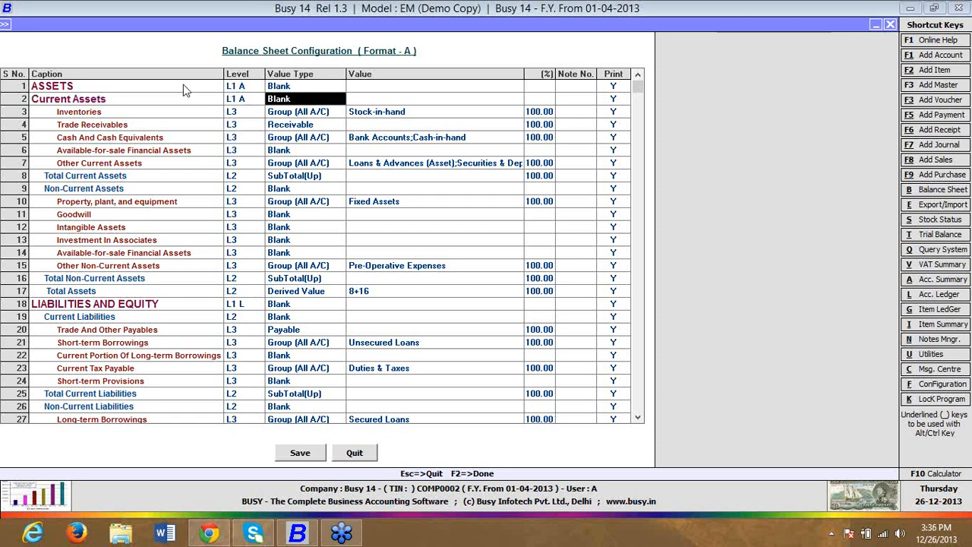
{"action": "left_click", "coordinate": [260, 98]}
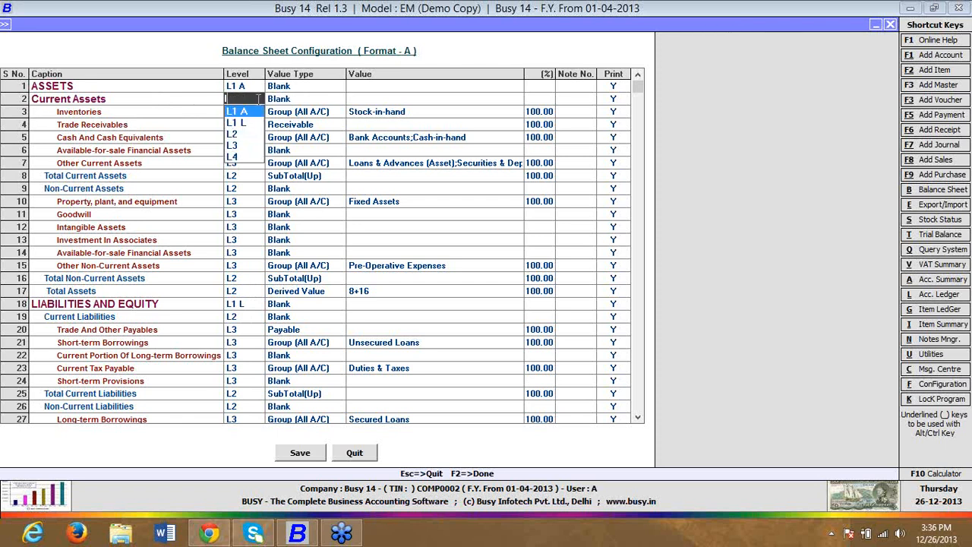
{"action": "key", "text": "Down"}
{"action": "key", "text": "Down"}
{"action": "key", "text": "Return"}
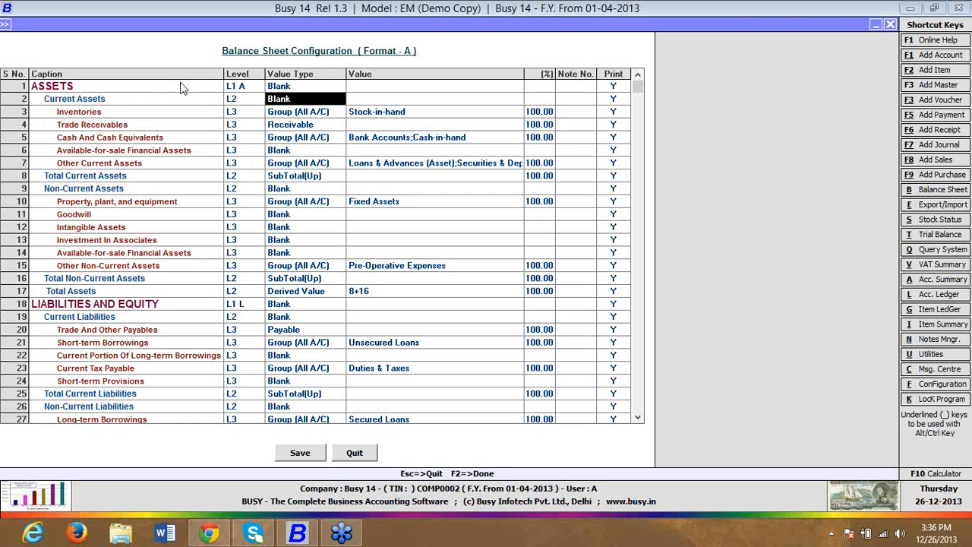
Step: Try level L3 on the Current Assets row and return it to L2
{"action": "left_click", "coordinate": [235, 100]}
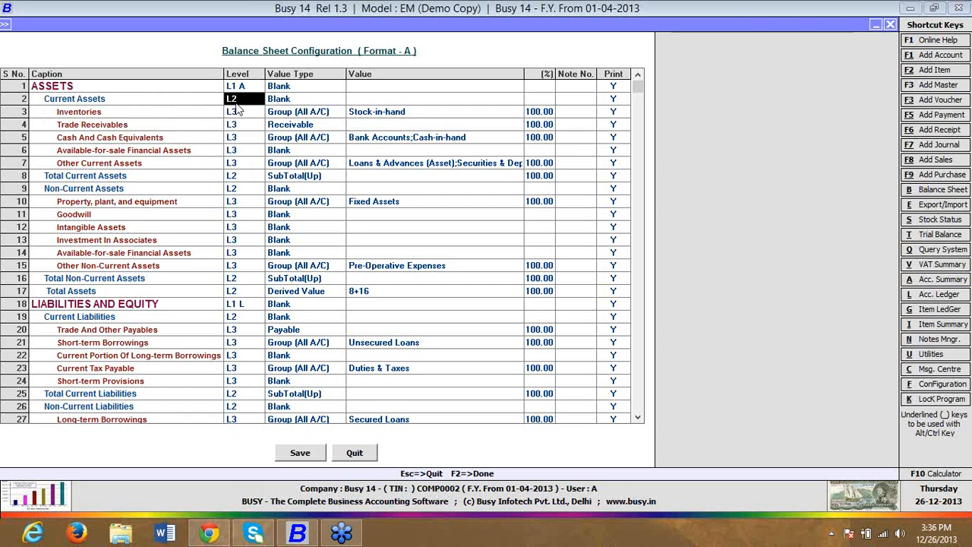
{"action": "key", "text": "Down"}
{"action": "key", "text": "Return"}
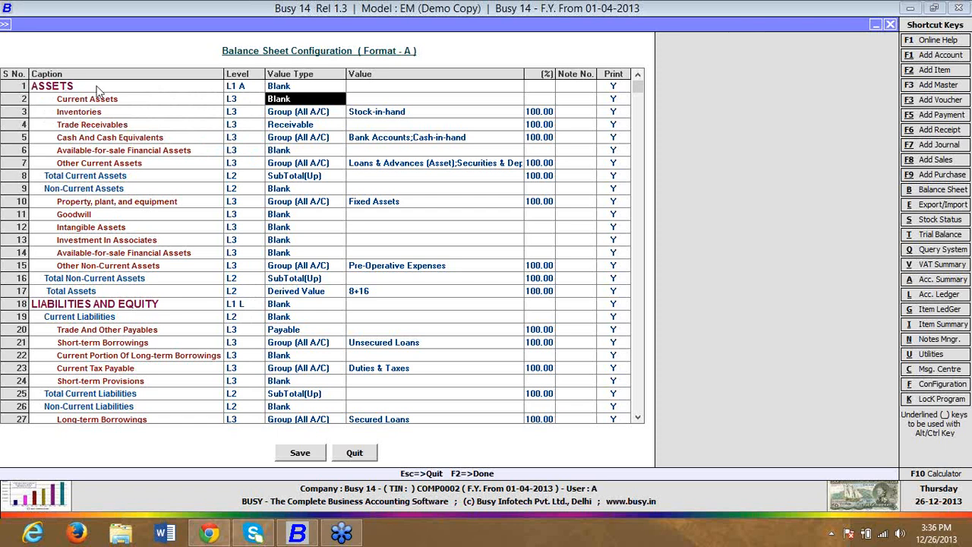
{"action": "left_click", "coordinate": [243, 100]}
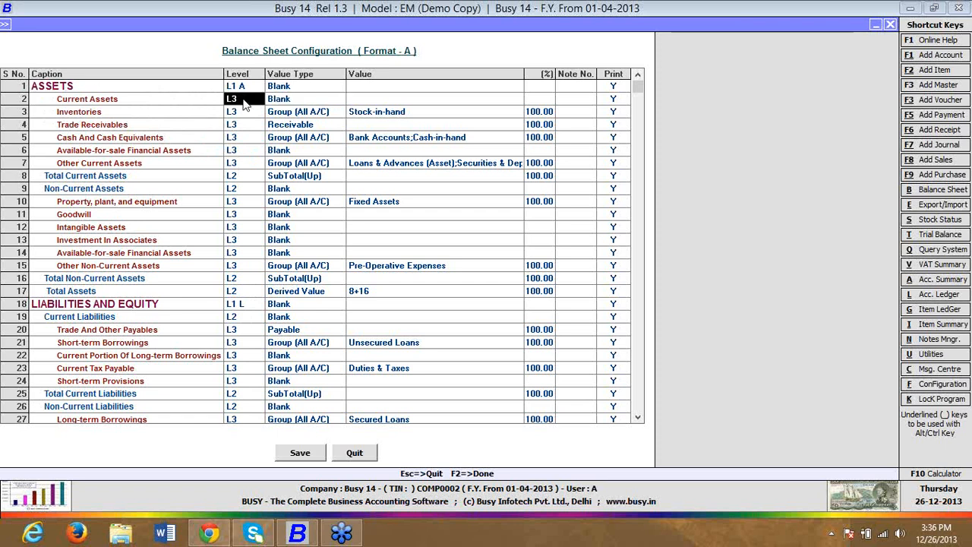
{"action": "left_click", "coordinate": [243, 99]}
{"action": "key", "text": "Down"}
{"action": "key", "text": "Down"}
{"action": "key", "text": "Return"}
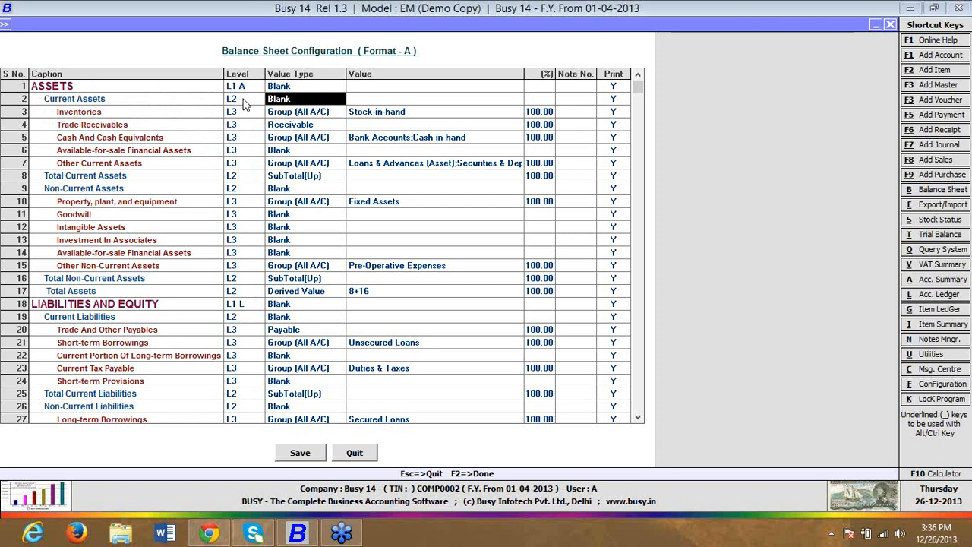
Step: Choose Group (All A/C) as the value type for the Inventories row
{"action": "key", "text": "Up"}
{"action": "key", "text": "Down"}
{"action": "key", "text": "Up"}
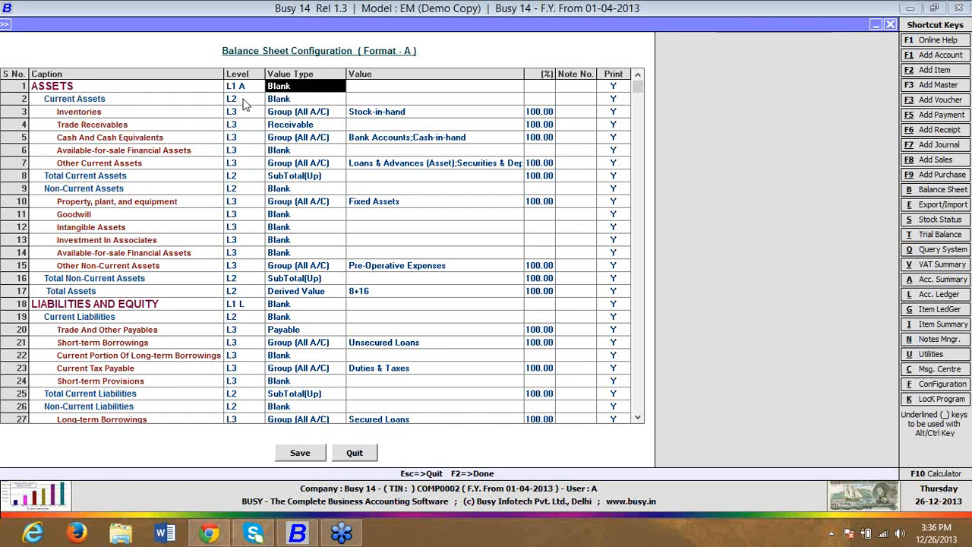
{"action": "key", "text": "Down"}
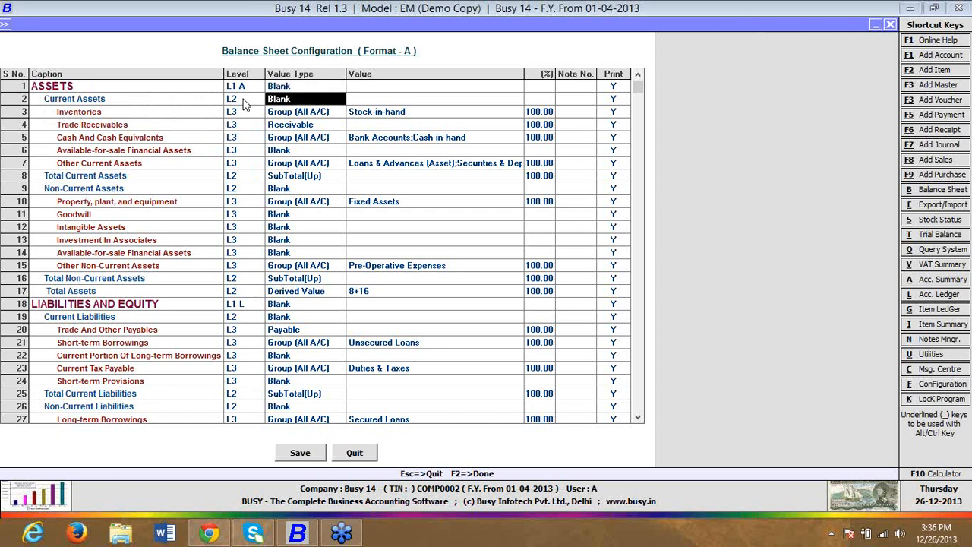
{"action": "key", "text": "Down"}
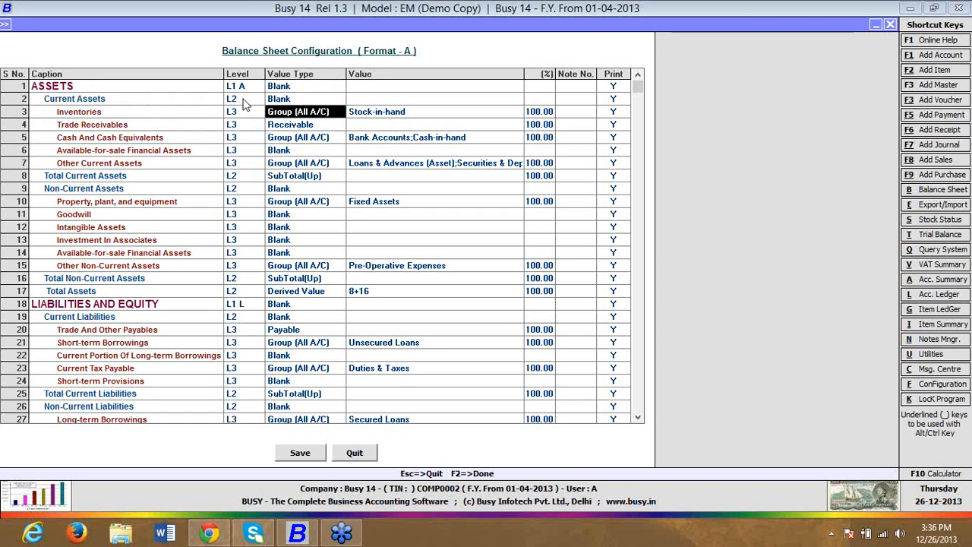
{"action": "key", "text": "Return"}
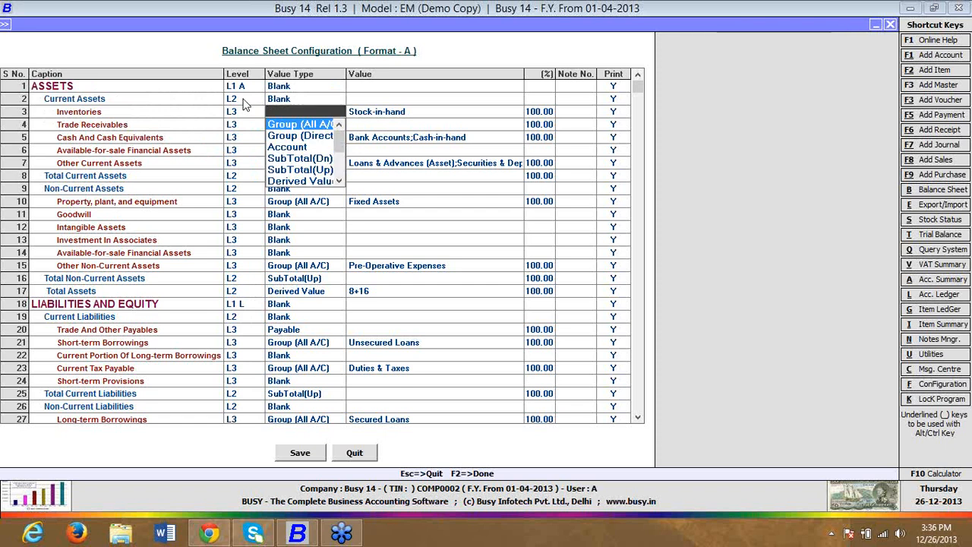
{"action": "key", "text": "Return"}
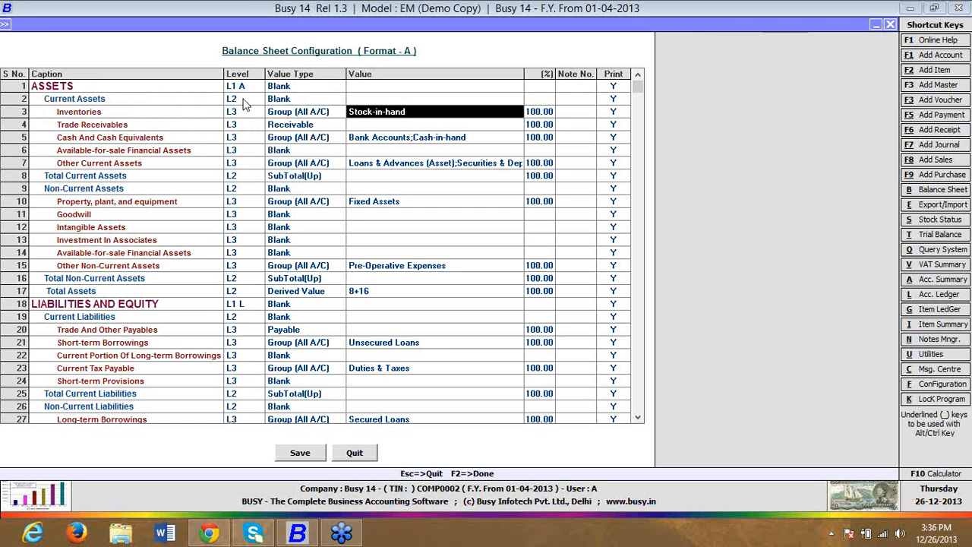
Step: For the Inventories value, tick the Bank O/D Account, Duties & Taxes and Income (Direct/Opr.) groups, and close the selection without confirming
{"action": "key", "text": "Return"}
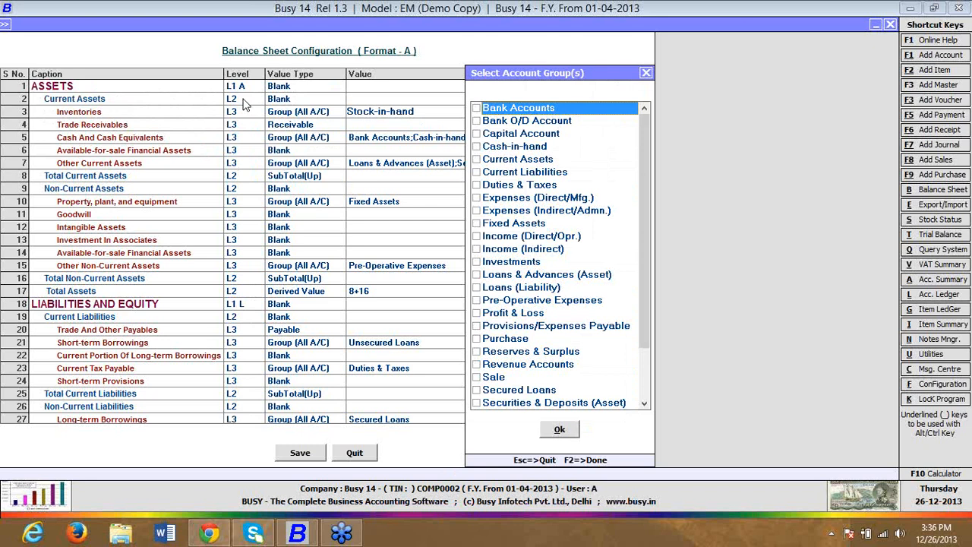
{"action": "left_click", "coordinate": [475, 123]}
{"action": "left_click", "coordinate": [476, 185]}
{"action": "left_click", "coordinate": [477, 236]}
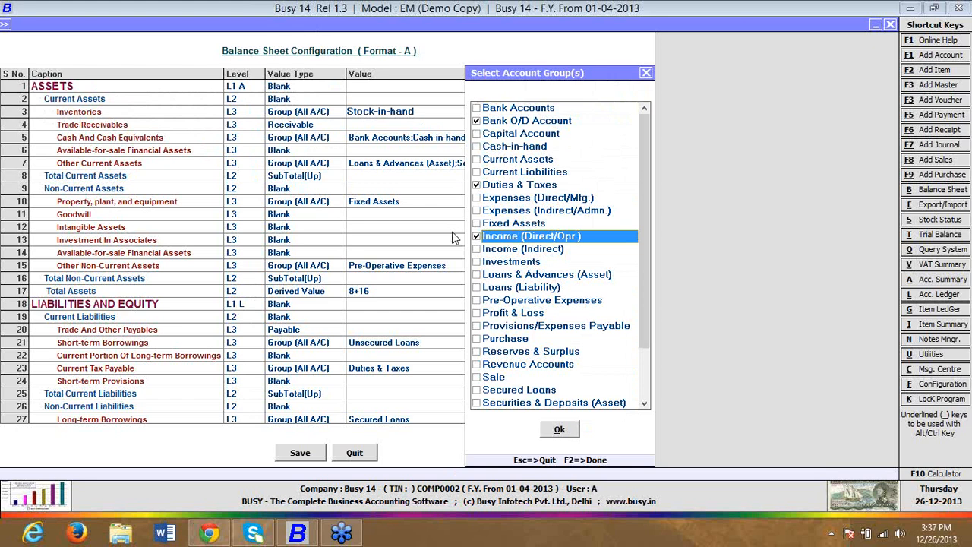
{"action": "left_click", "coordinate": [646, 74]}
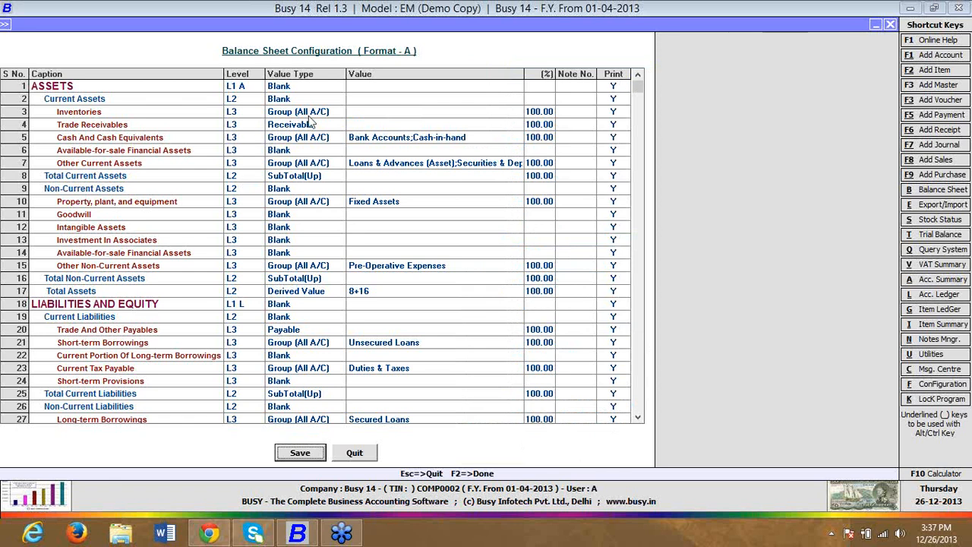
Step: Change the value type of the Inventories row to Group (Direct A/C)
{"action": "left_click", "coordinate": [310, 112]}
{"action": "type", "text": "h"}
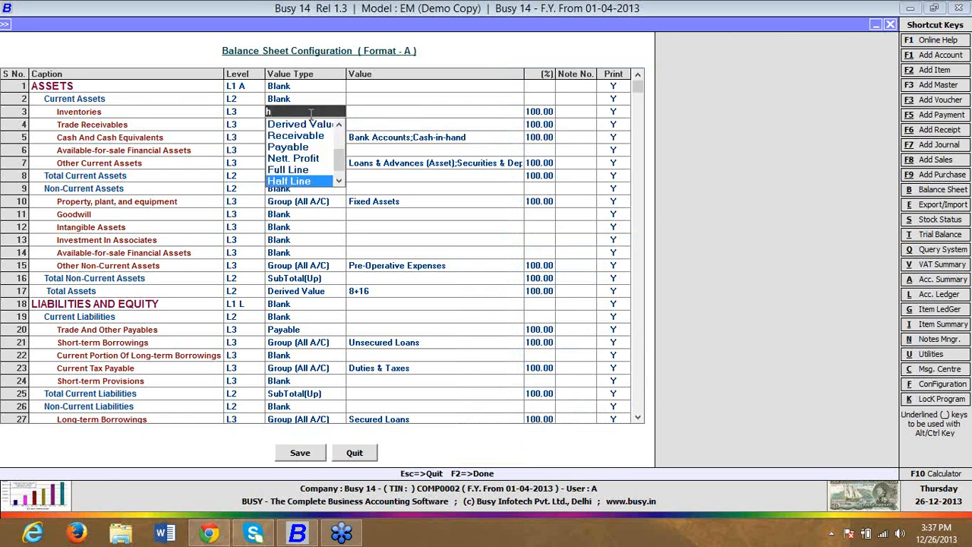
{"action": "key", "text": "Up"}
{"action": "key", "text": "Up"}
{"action": "key", "text": "Up"}
{"action": "key", "text": "Up"}
{"action": "key", "text": "Up"}
{"action": "key", "text": "Up"}
{"action": "key", "text": "Up"}
{"action": "key", "text": "Up"}
{"action": "key", "text": "Up"}
{"action": "key", "text": "Up"}
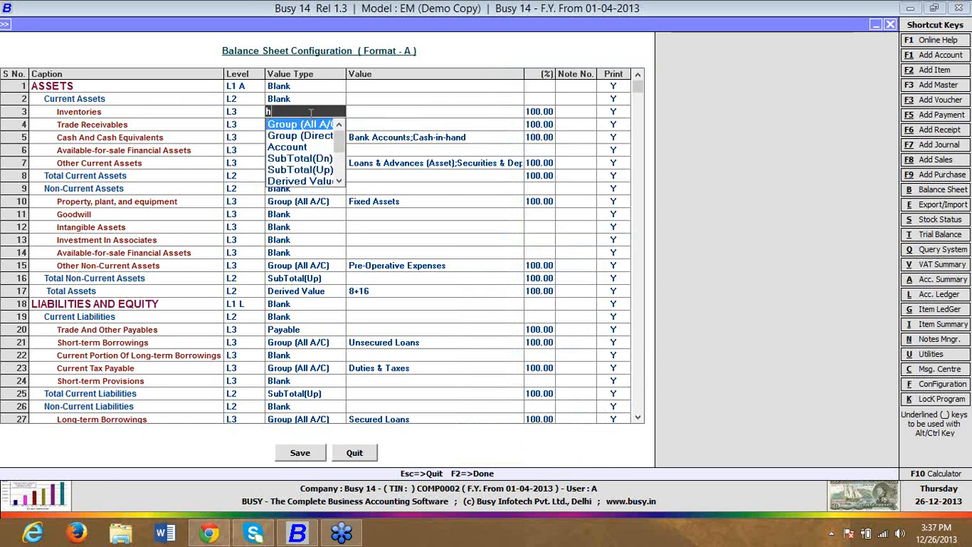
{"action": "key", "text": "Down"}
{"action": "key", "text": "Return"}
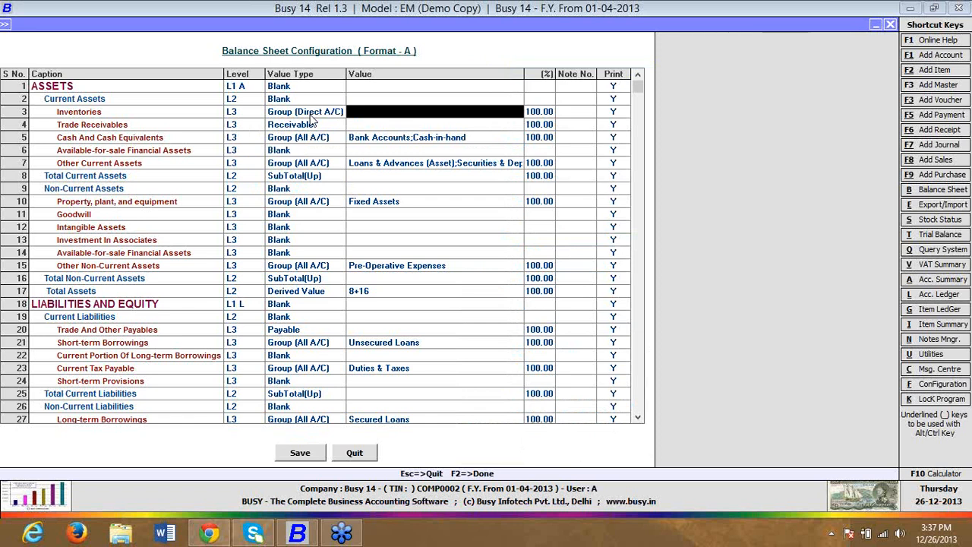
Step: For the Inventories value, tick the Capital Account, Current Assets and Duties & Taxes groups, and close the selection without confirming
{"action": "key", "text": "Return"}
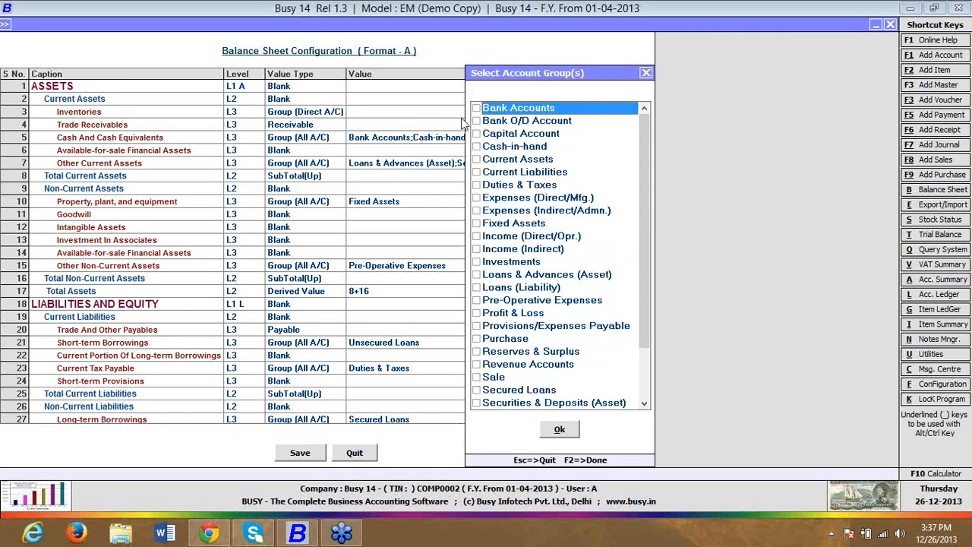
{"action": "left_click", "coordinate": [477, 134]}
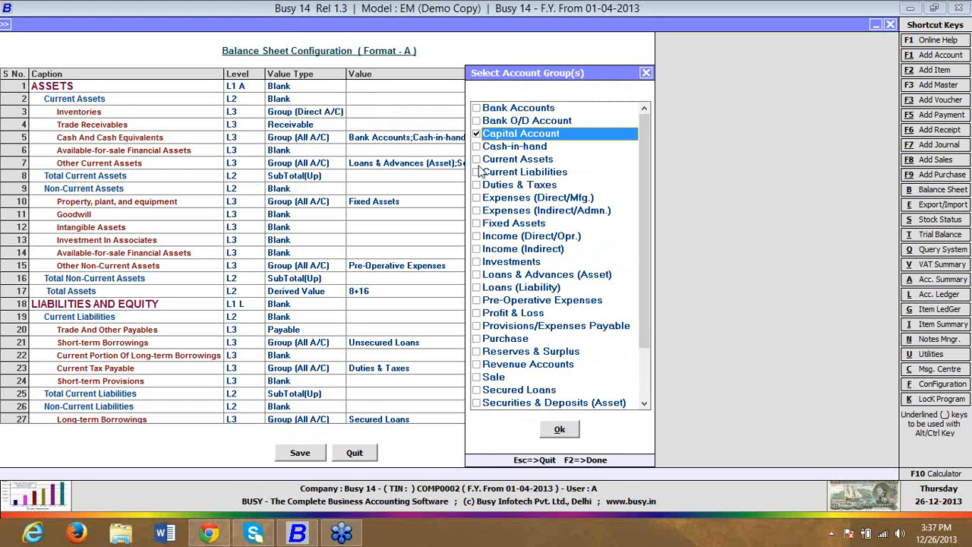
{"action": "left_click", "coordinate": [477, 160]}
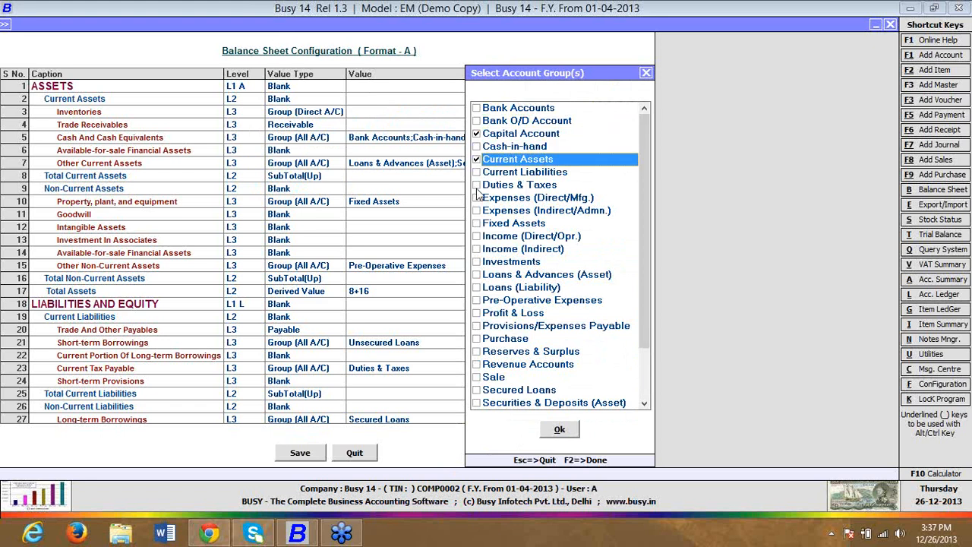
{"action": "left_click", "coordinate": [477, 186]}
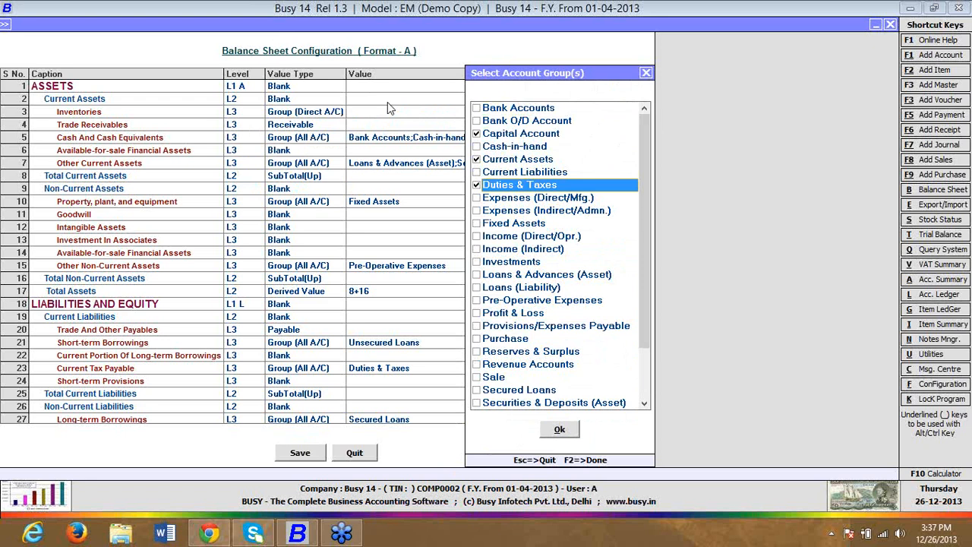
{"action": "left_click", "coordinate": [646, 74]}
Step: Change the value type of the Inventories row to Account
{"action": "left_click", "coordinate": [291, 115]}
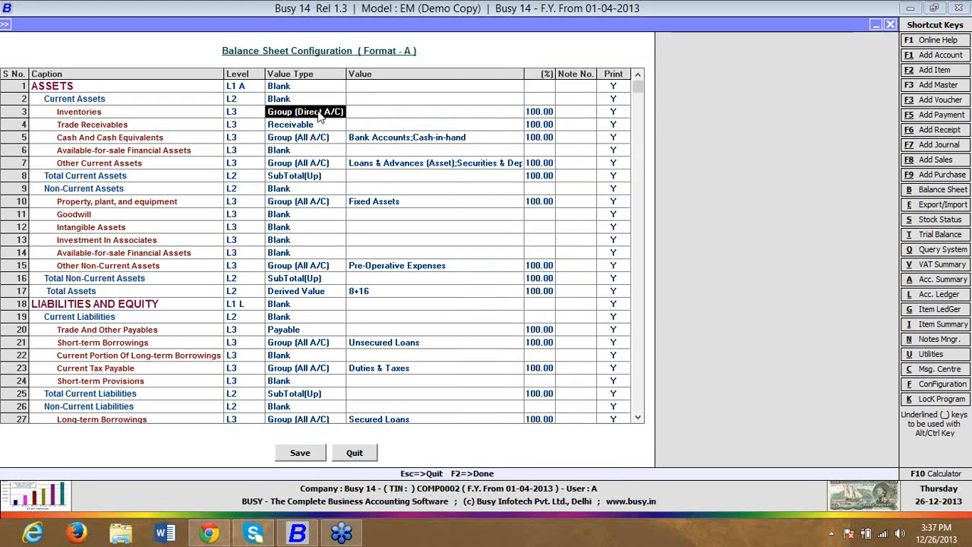
{"action": "left_click", "coordinate": [319, 111]}
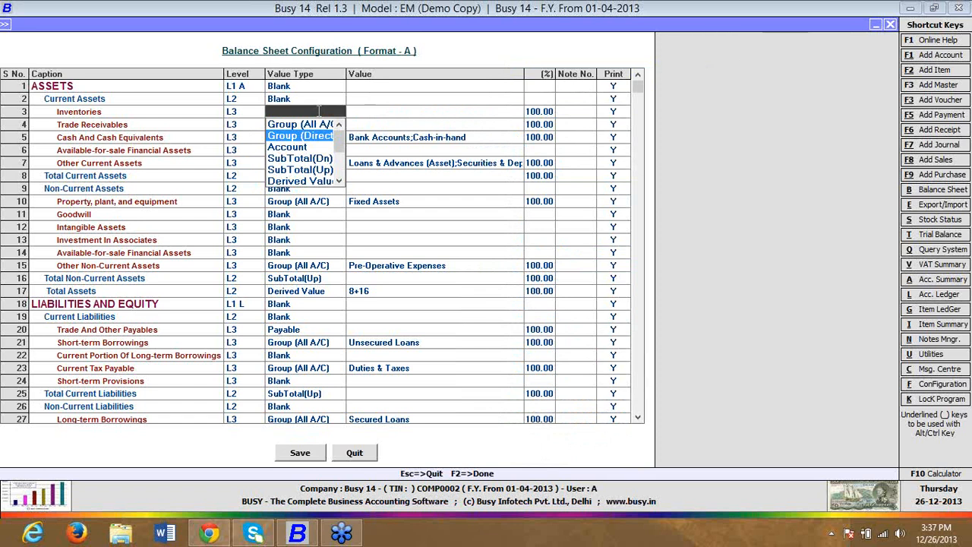
{"action": "key", "text": "Up"}
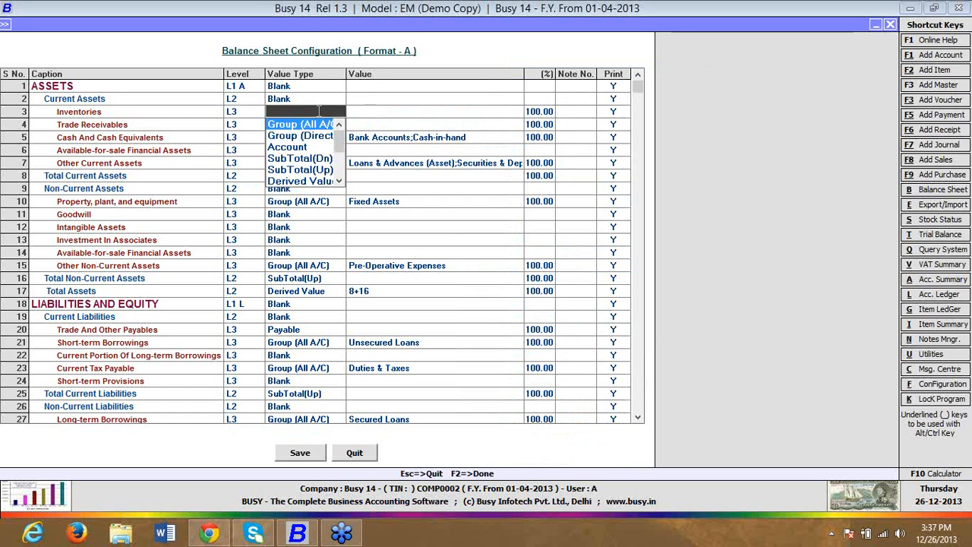
{"action": "key", "text": "Down"}
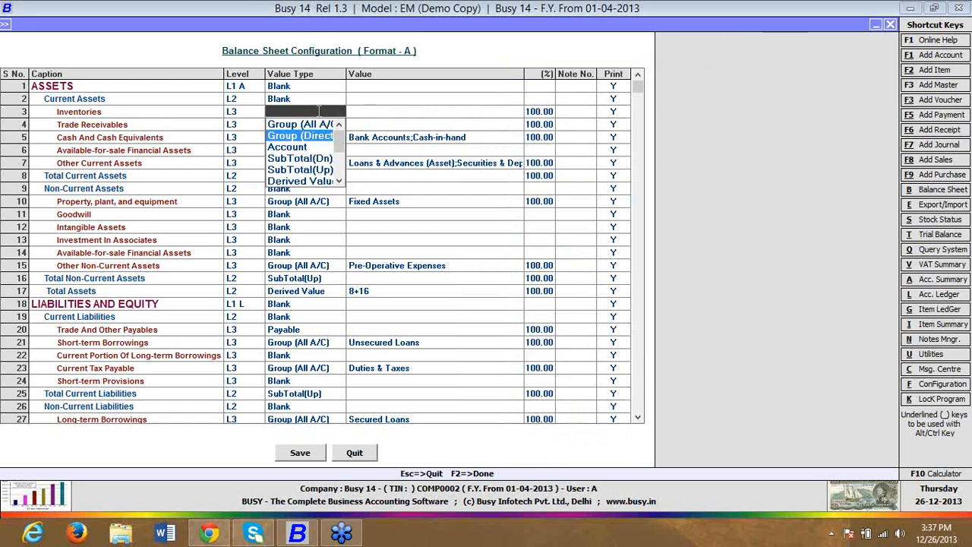
{"action": "key", "text": "Down"}
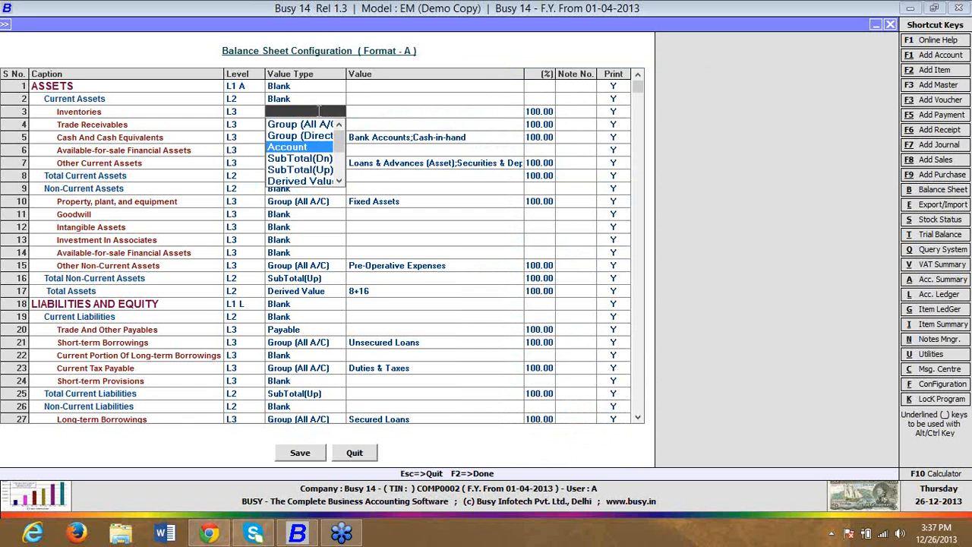
{"action": "key", "text": "Return"}
Step: Add Advertisement & Publicity, Bank Charges, Capital Equipments and Charity & Donations to the selected accounts for the Inventories row
{"action": "key", "text": "Return"}
{"action": "key", "text": "Return"}
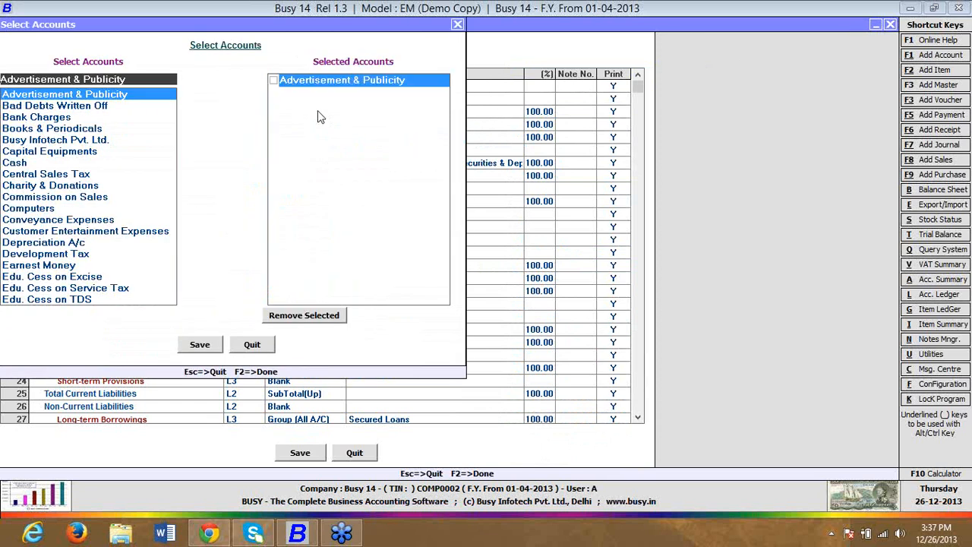
{"action": "key", "text": "Down"}
{"action": "key", "text": "Down"}
{"action": "key", "text": "Return"}
{"action": "key", "text": "Down"}
{"action": "key", "text": "Down"}
{"action": "key", "text": "Down"}
{"action": "key", "text": "Return"}
{"action": "key", "text": "Down"}
{"action": "key", "text": "Down"}
{"action": "key", "text": "Down"}
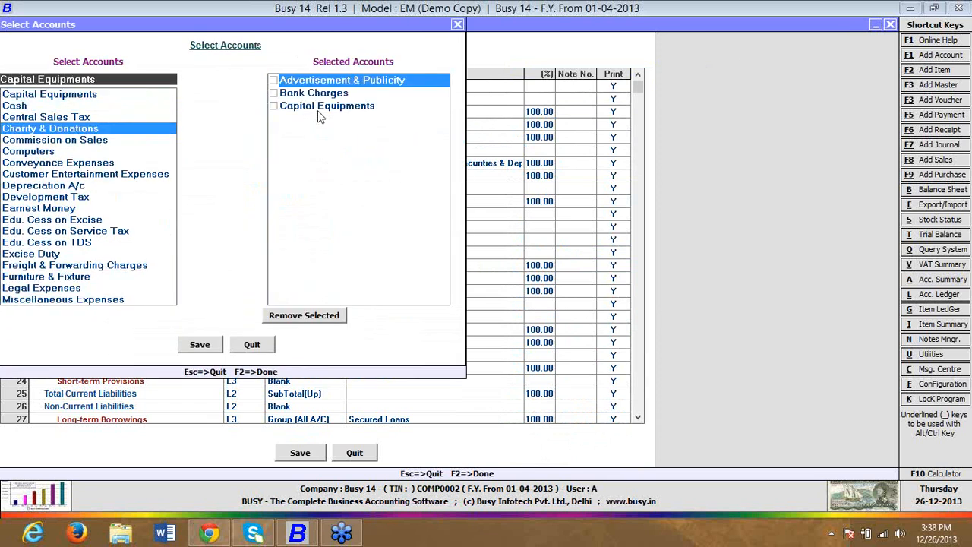
{"action": "key", "text": "Return"}
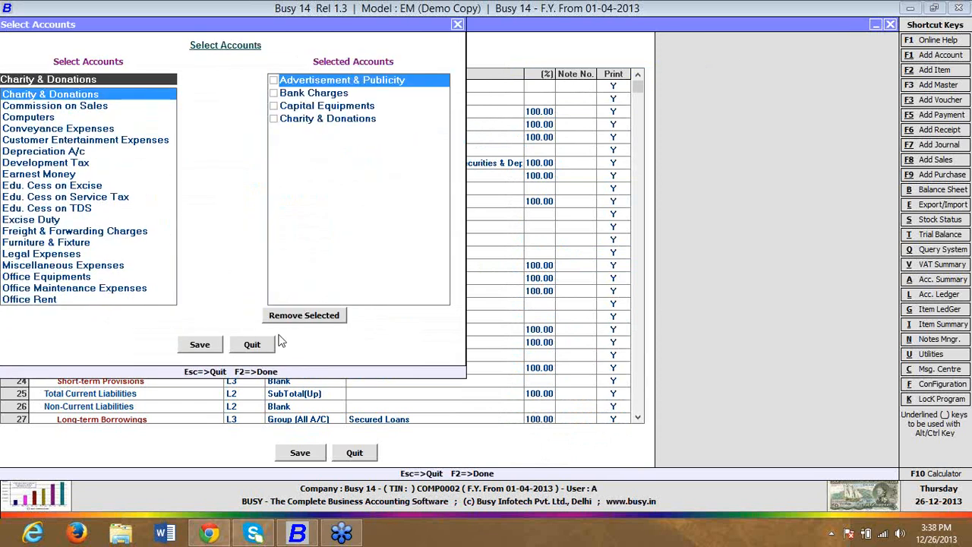
Step: Remove Charity & Donations from the selected accounts and quit the account selection without saving
{"action": "left_click", "coordinate": [282, 120]}
{"action": "left_click", "coordinate": [273, 119]}
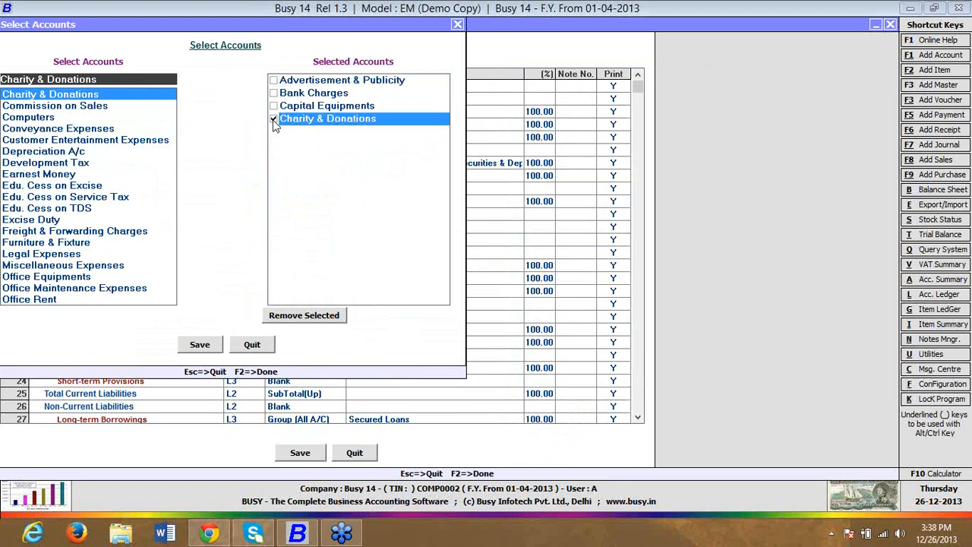
{"action": "left_click", "coordinate": [338, 316]}
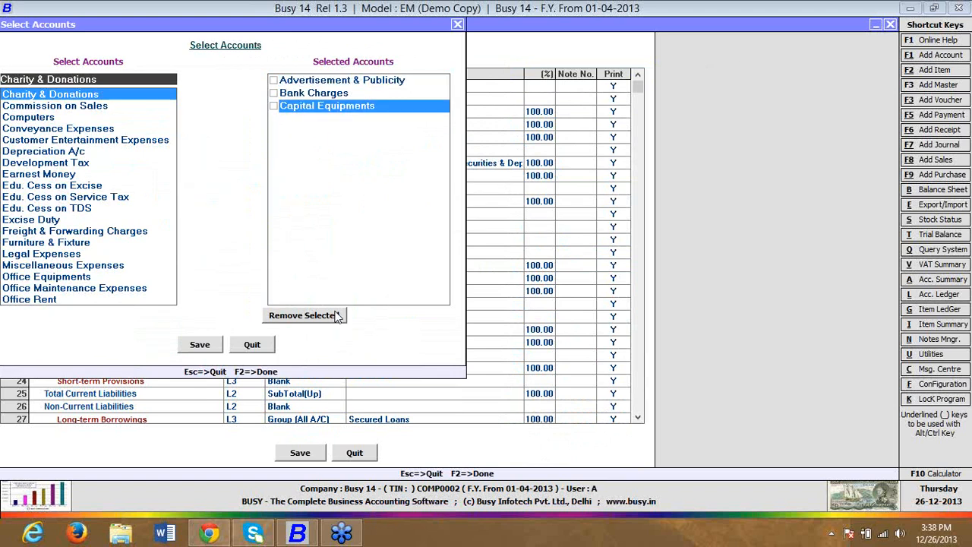
{"action": "left_click", "coordinate": [253, 346]}
Step: Change the value type of the Inventories row to SubTotal(Dn)
{"action": "left_click", "coordinate": [322, 125]}
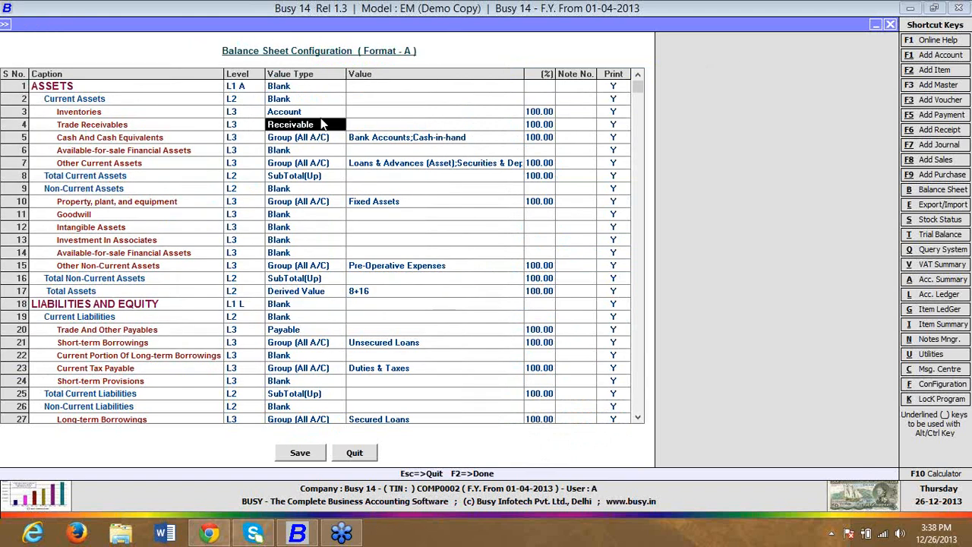
{"action": "left_click", "coordinate": [320, 107]}
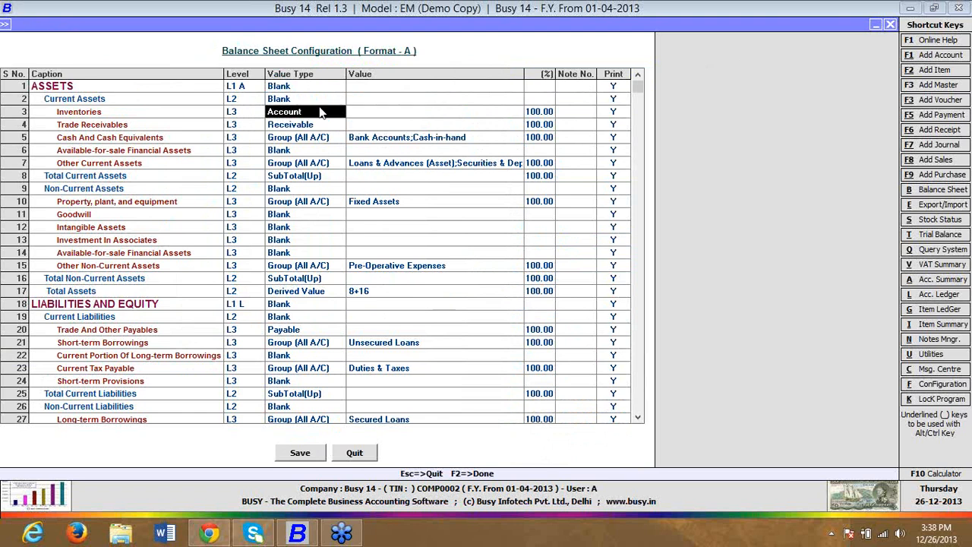
{"action": "left_click", "coordinate": [320, 107]}
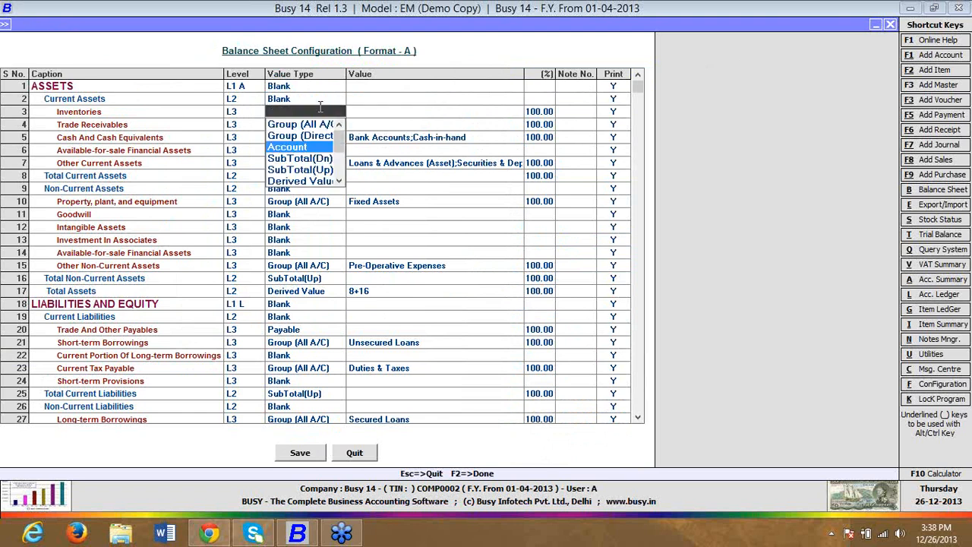
{"action": "key", "text": "Down"}
{"action": "key", "text": "Down"}
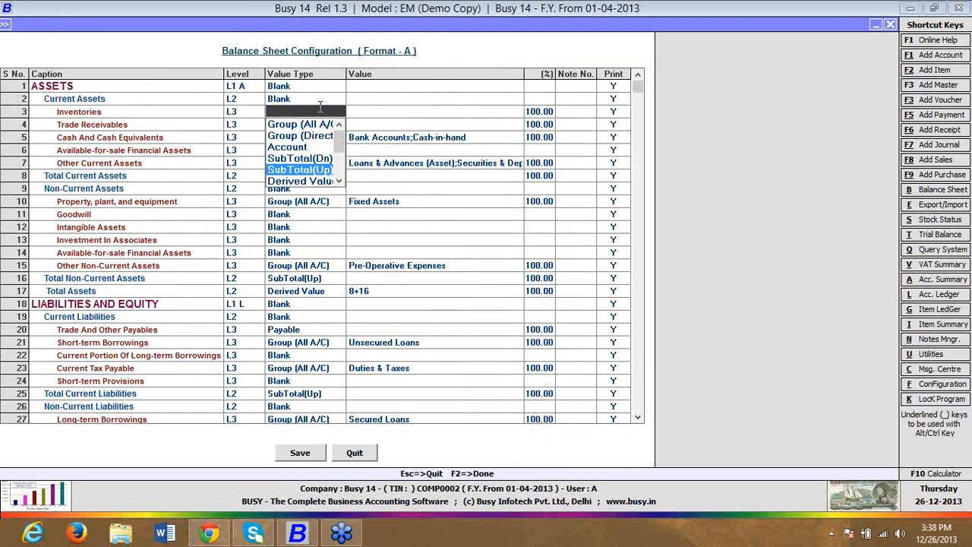
{"action": "key", "text": "Up"}
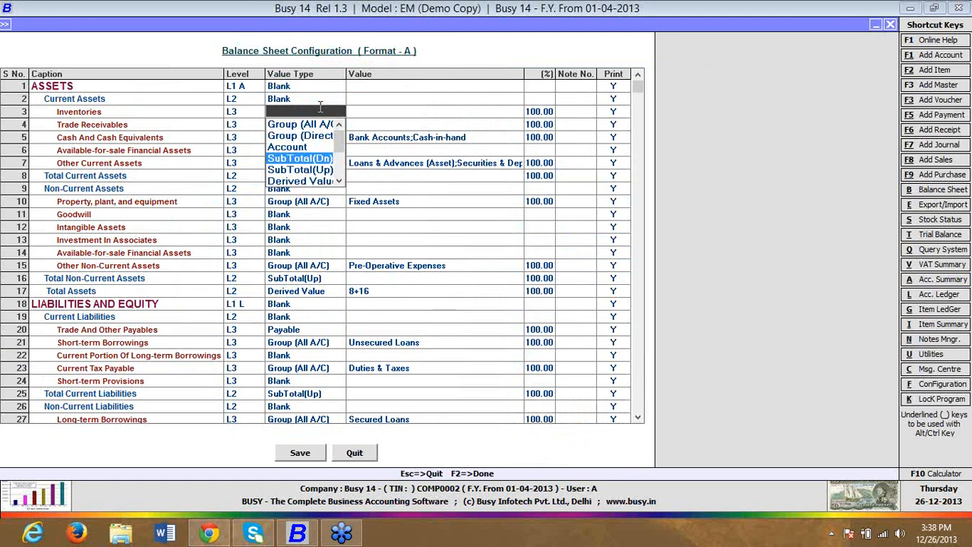
{"action": "key", "text": "Return"}
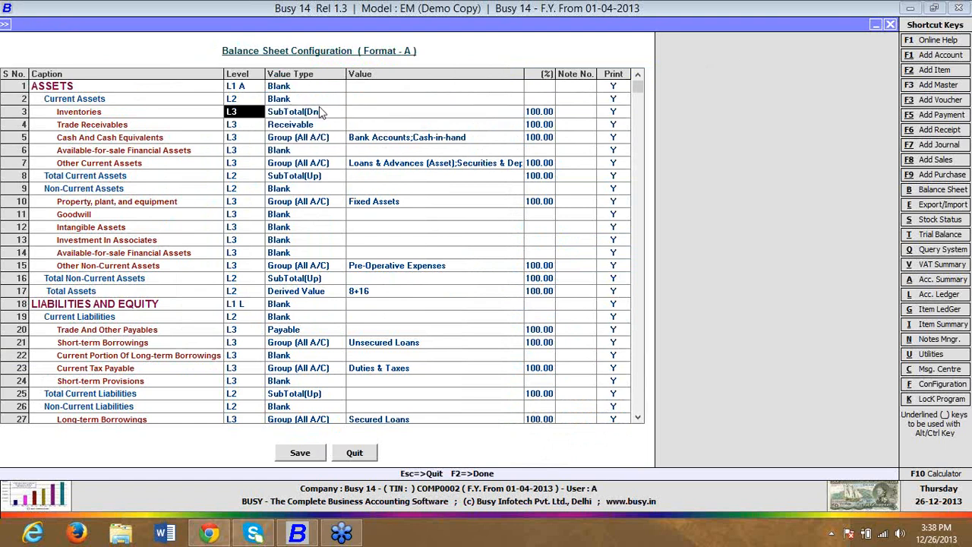
Step: Examine the levels and value types of the rows below Inventories, down past Non-Current Assets
{"action": "key", "text": "Return"}
{"action": "key", "text": "Down"}
{"action": "key", "text": "Down"}
{"action": "key", "text": "Down"}
{"action": "key", "text": "Down"}
{"action": "key", "text": "Down"}
{"action": "key", "text": "Down"}
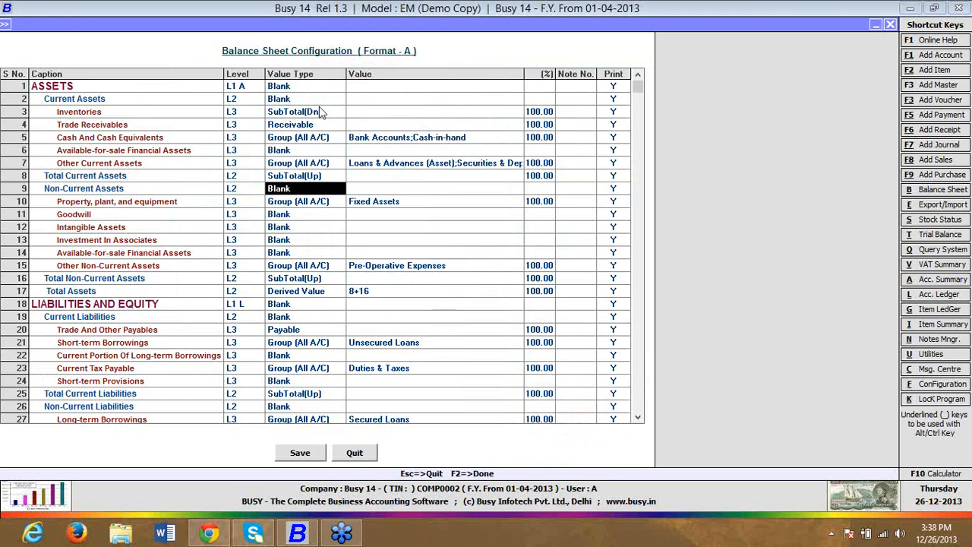
{"action": "key", "text": "Down"}
{"action": "key", "text": "Up"}
{"action": "key", "text": "Up"}
{"action": "key", "text": "Up"}
{"action": "key", "text": "Up"}
{"action": "key", "text": "Up"}
{"action": "key", "text": "Up"}
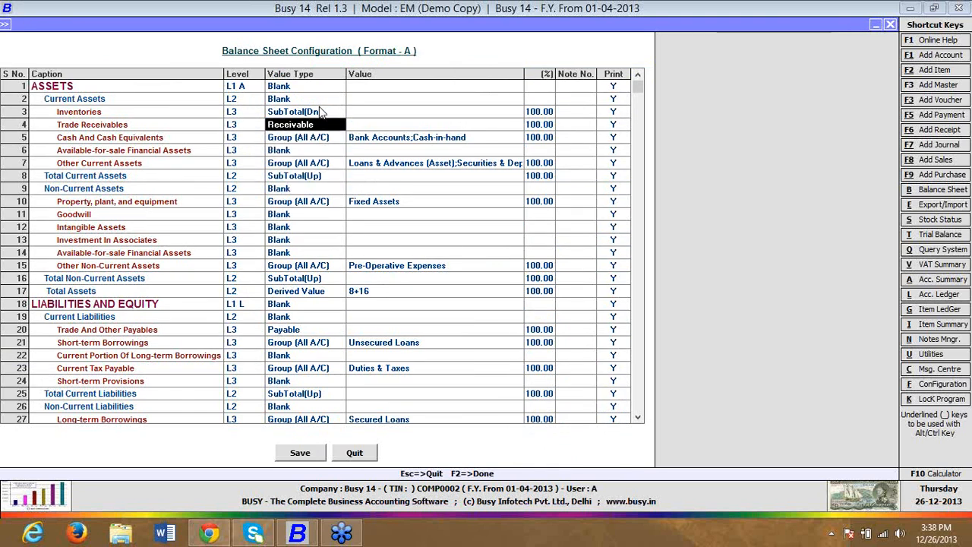
Step: Set the value type of the Current Assets row to SubTotal(Dn)
{"action": "key", "text": "Left"}
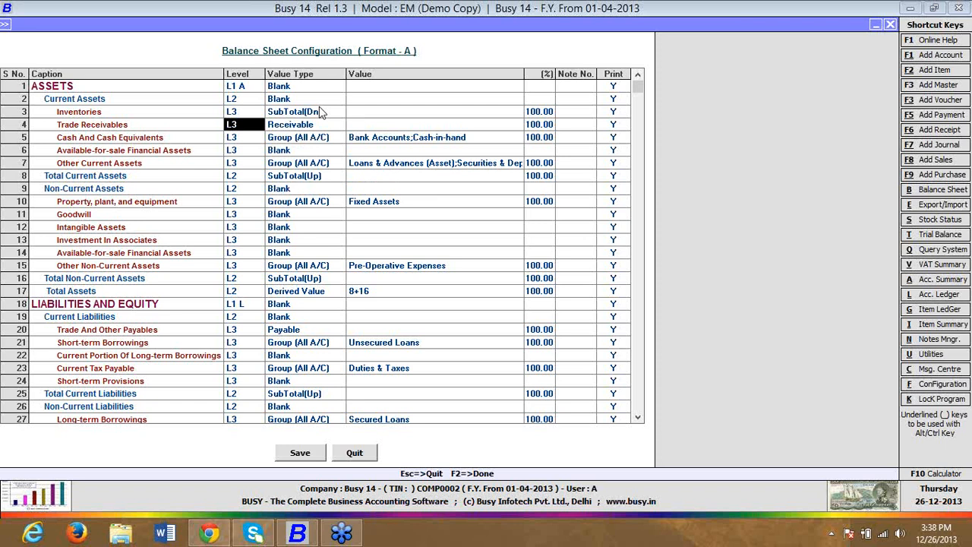
{"action": "key", "text": "Up"}
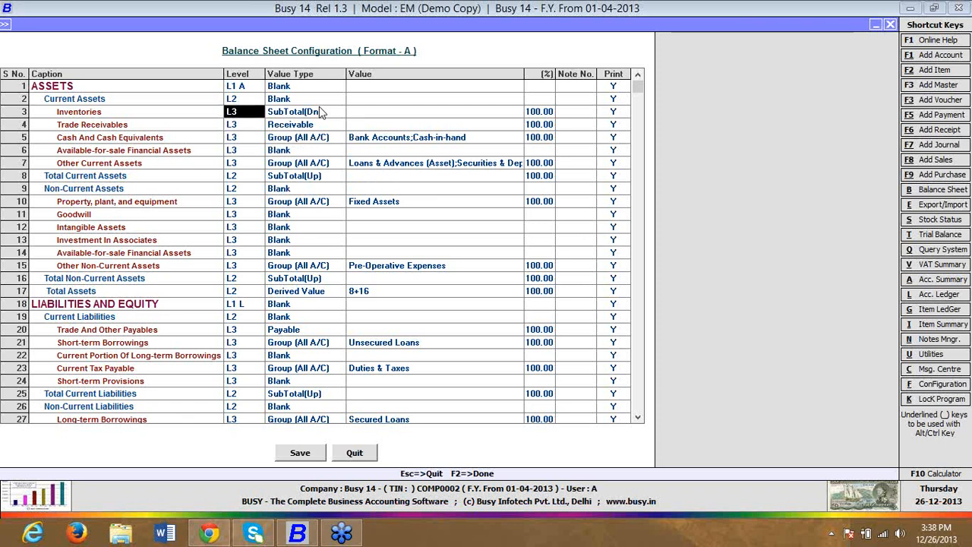
{"action": "key", "text": "Up"}
{"action": "key", "text": "Return"}
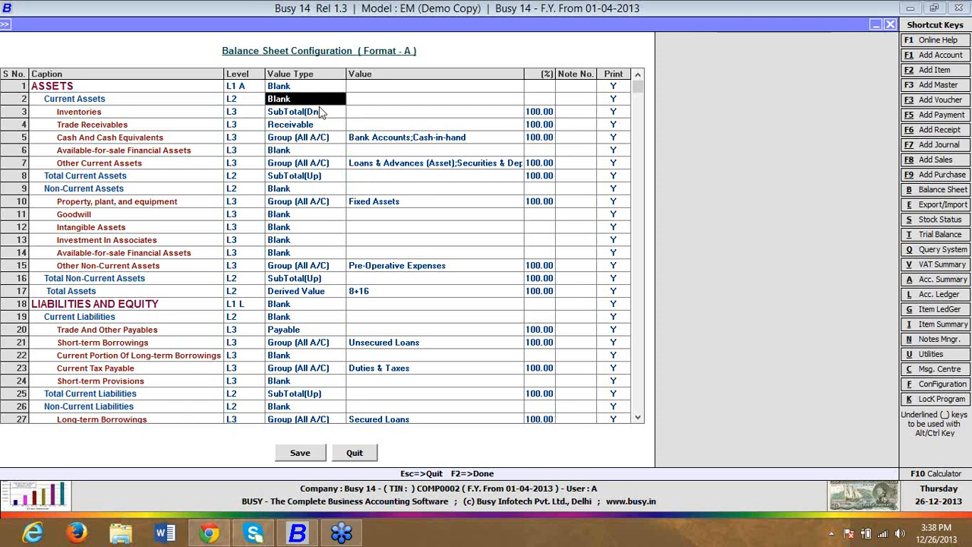
{"action": "type", "text": "s"}
{"action": "key", "text": "Return"}
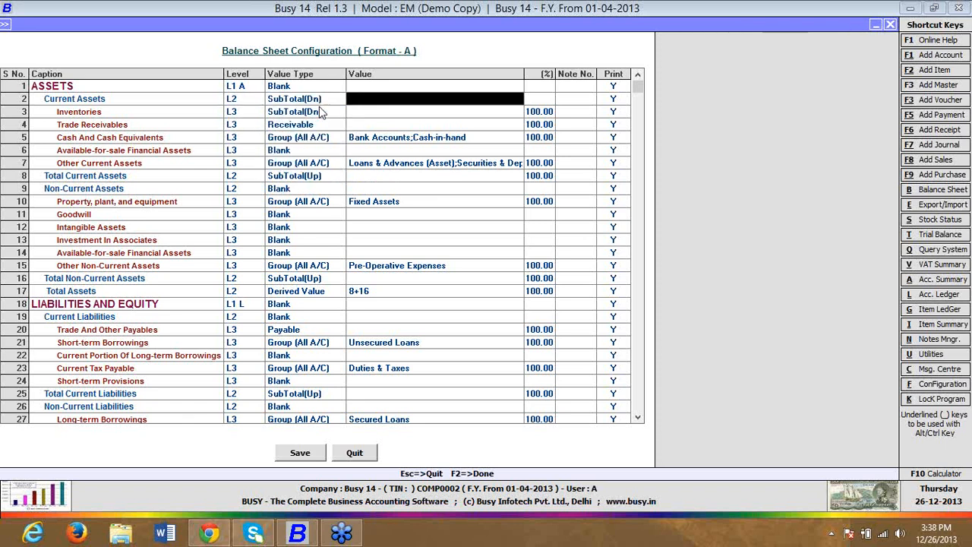
Step: Set the value type of the Inventories row back to Group (All A/C)
{"action": "key", "text": "Down"}
{"action": "key", "text": "Up"}
{"action": "key", "text": "Up"}
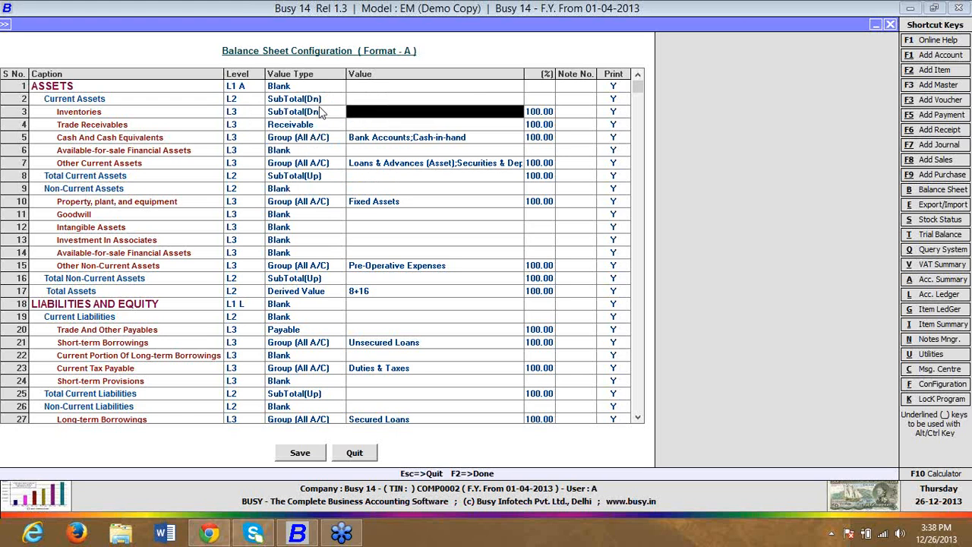
{"action": "key", "text": "Down"}
{"action": "key", "text": "Down"}
{"action": "key", "text": "Left"}
{"action": "key", "text": "Left"}
{"action": "key", "text": "Up"}
{"action": "key", "text": "Right"}
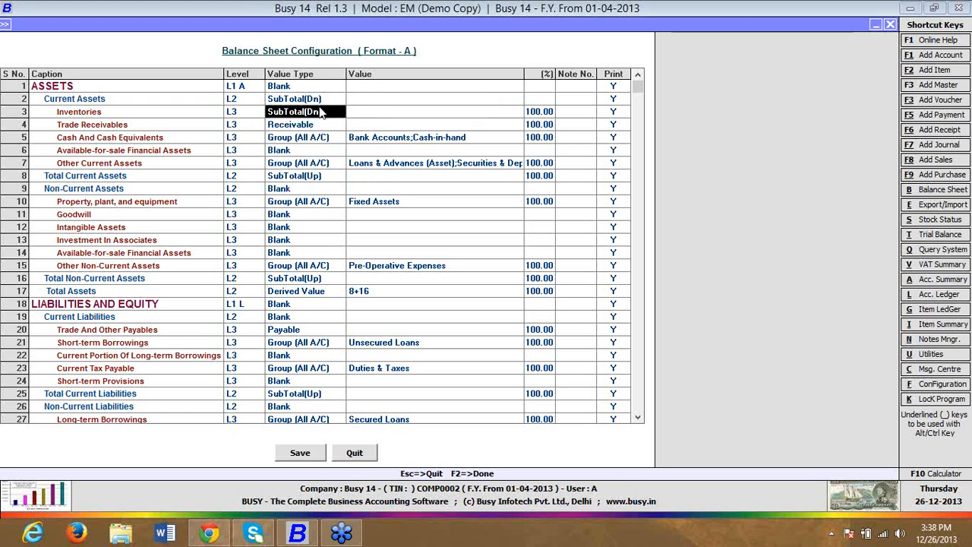
{"action": "key", "text": "Return"}
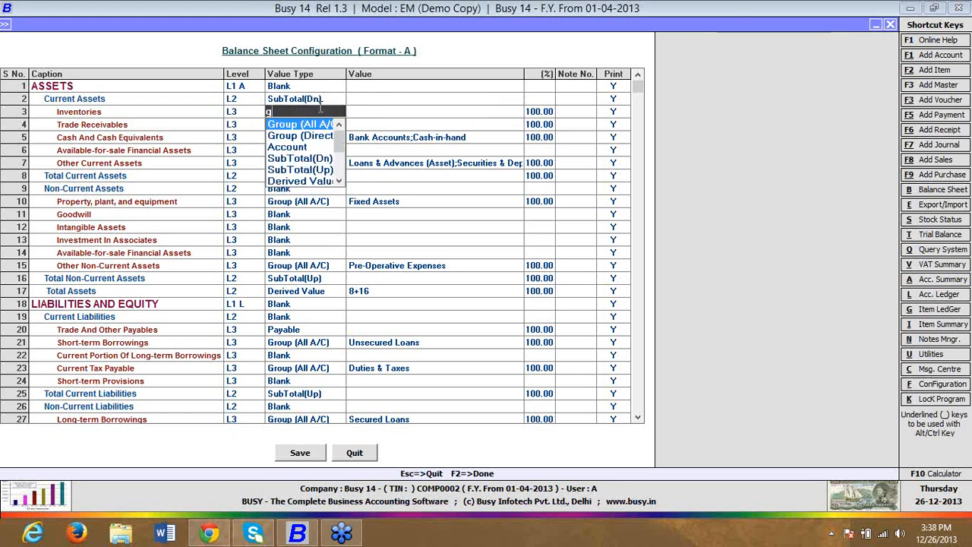
{"action": "key", "text": "Return"}
Step: Assign the Stock-in-hand account group to the Inventories row's Group (All A/C) value type
{"action": "key", "text": "Return"}
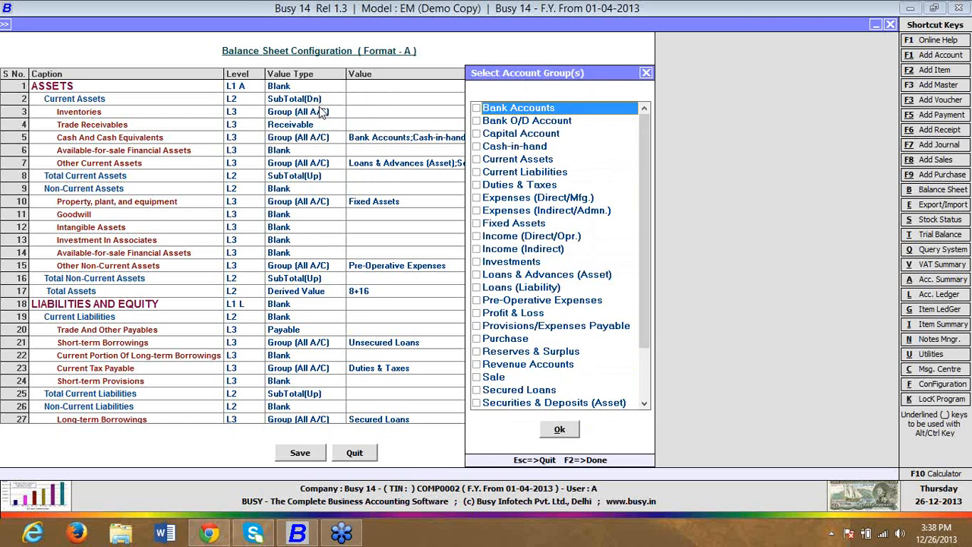
{"action": "key", "text": "s"}
{"action": "key", "text": "Down"}
{"action": "key", "text": "Down"}
{"action": "key", "text": "Down"}
{"action": "key", "text": "Down"}
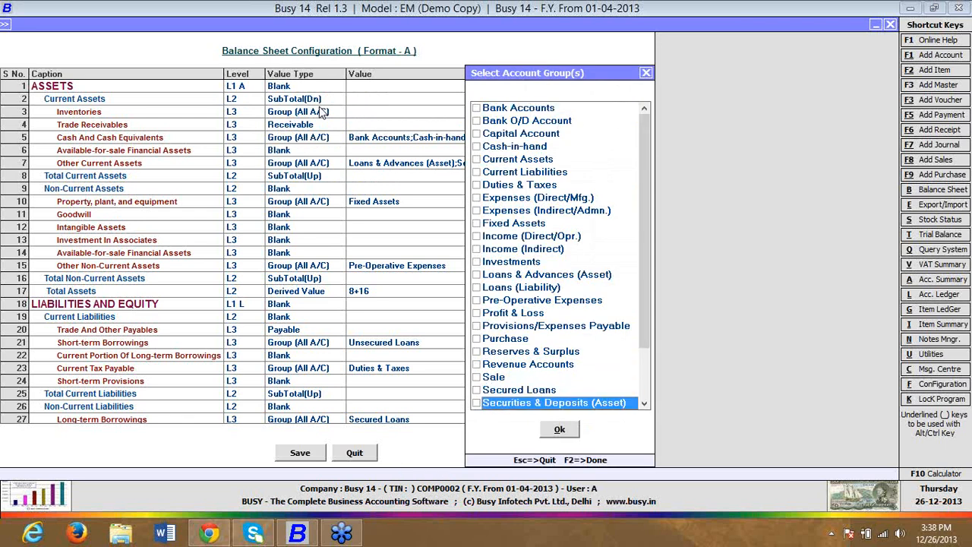
{"action": "key", "text": "Up"}
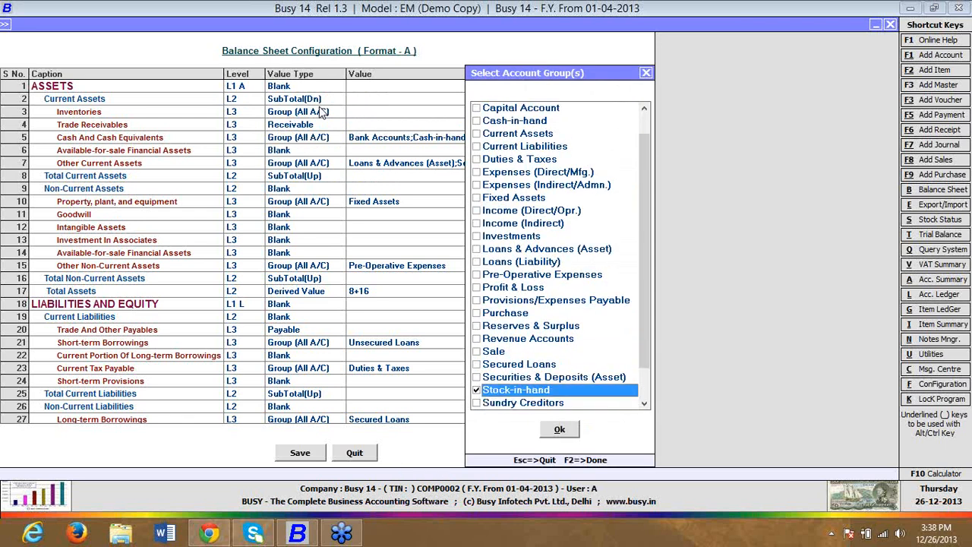
{"action": "key", "text": "F2"}
{"action": "key", "text": "Down"}
{"action": "key", "text": "Down"}
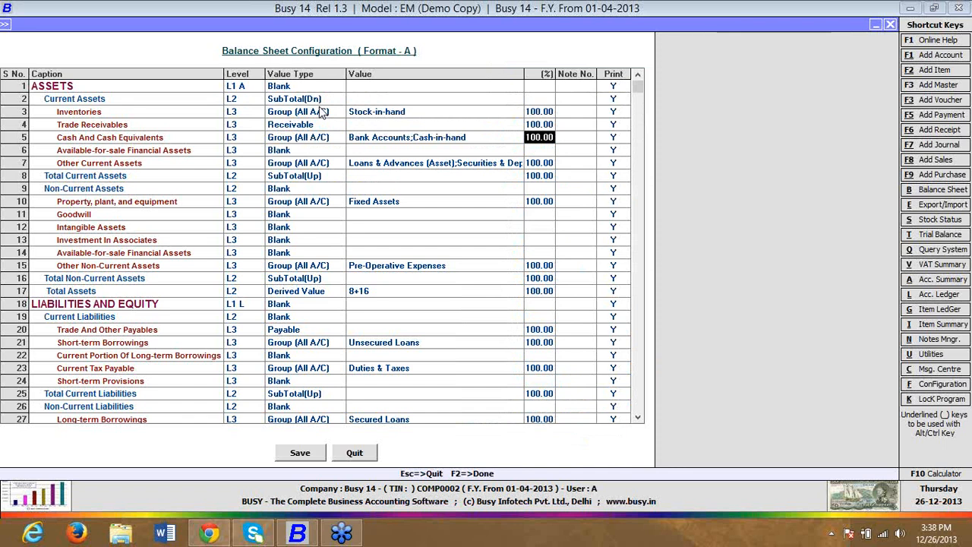
Step: Examine the levels of the rows under Current Assets, from Inventories down to Other Current Assets, and the Current Assets value type
{"action": "key", "text": "Up"}
{"action": "key", "text": "Up"}
{"action": "key", "text": "Down"}
{"action": "key", "text": "Left"}
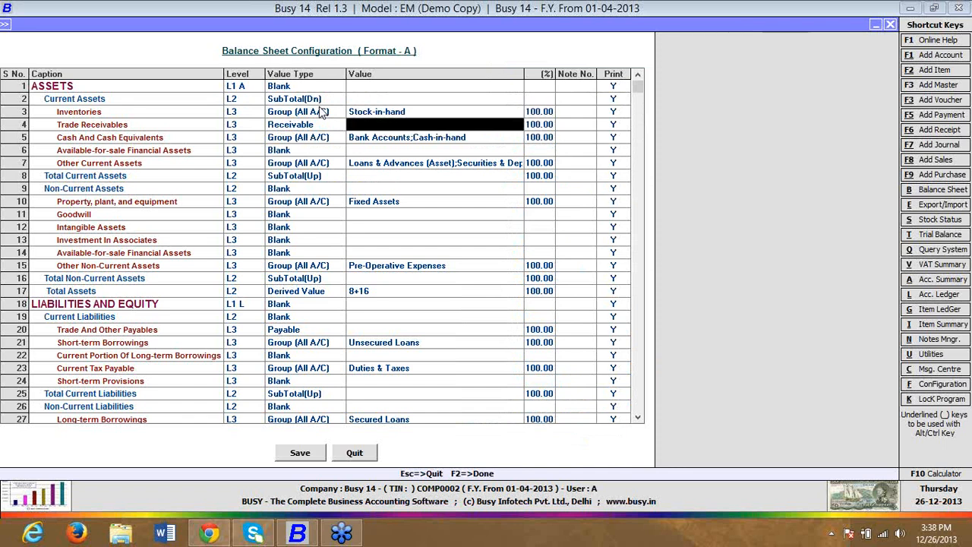
{"action": "key", "text": "Left"}
{"action": "key", "text": "Left"}
{"action": "key", "text": "Up"}
{"action": "key", "text": "Down"}
{"action": "key", "text": "Down"}
{"action": "key", "text": "Down"}
{"action": "key", "text": "Down"}
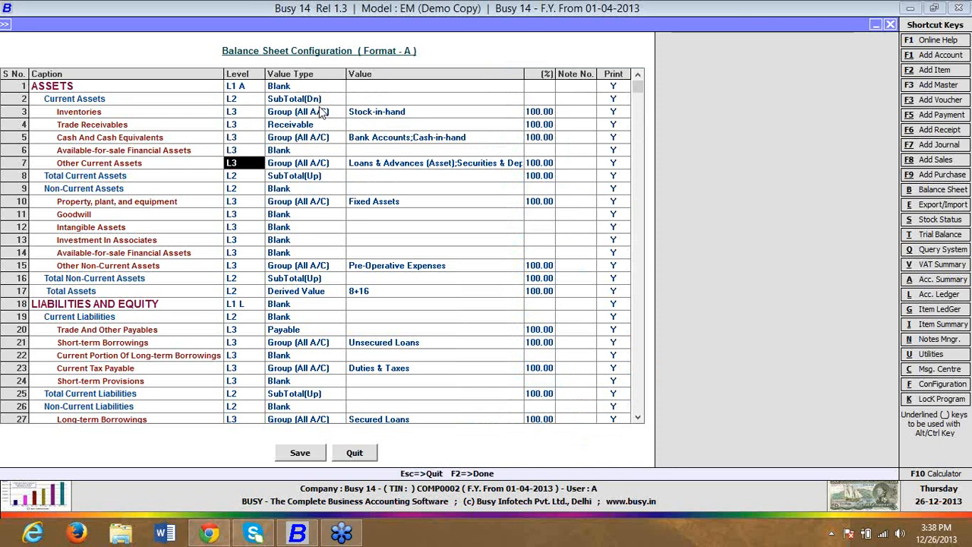
{"action": "key", "text": "Up"}
{"action": "key", "text": "Up"}
{"action": "key", "text": "Up"}
{"action": "key", "text": "Down"}
{"action": "key", "text": "Down"}
{"action": "key", "text": "Down"}
{"action": "key", "text": "Up"}
{"action": "key", "text": "Up"}
{"action": "key", "text": "Up"}
{"action": "key", "text": "Up"}
{"action": "key", "text": "Up"}
{"action": "key", "text": "Return"}
{"action": "key", "text": "Return"}
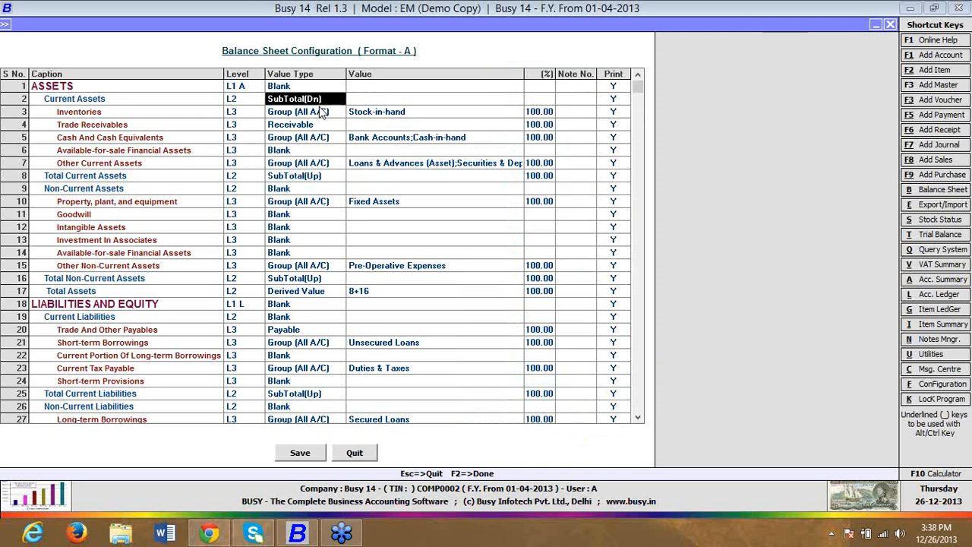
Step: Set the level of the Cash And Cash Equivalents row to L4
{"action": "key", "text": "Left"}
{"action": "key", "text": "Left"}
{"action": "key", "text": "Down"}
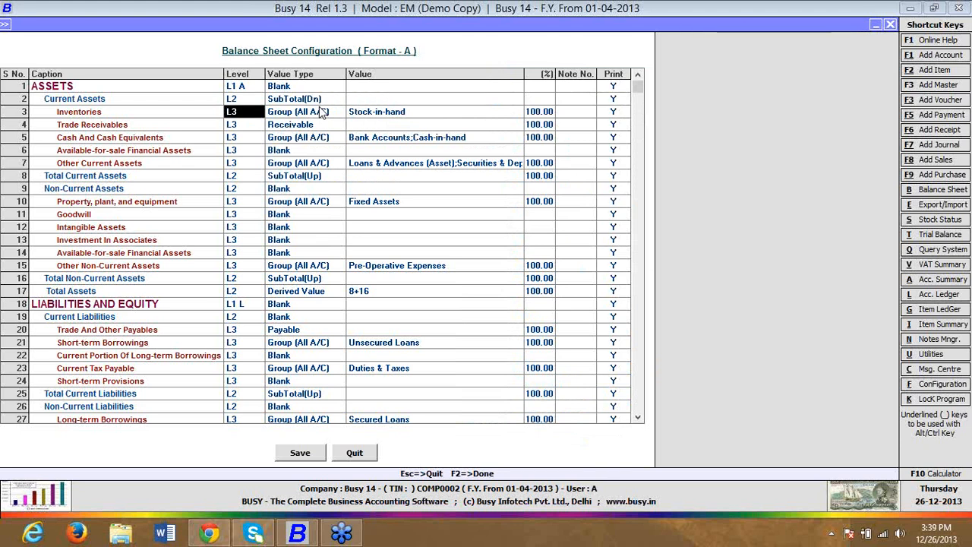
{"action": "key", "text": "Down"}
{"action": "key", "text": "Down"}
{"action": "key", "text": "Return"}
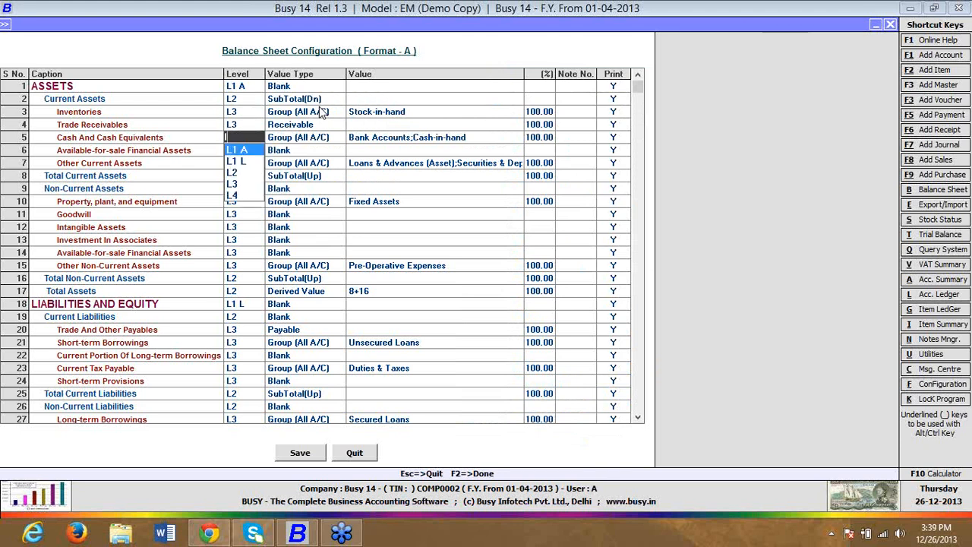
{"action": "key", "text": "Down"}
{"action": "key", "text": "Return"}
Step: Compare the levels of the Current Assets, Inventories and Trade Receivables rows with the L4 row beneath them
{"action": "key", "text": "Up"}
{"action": "key", "text": "Up"}
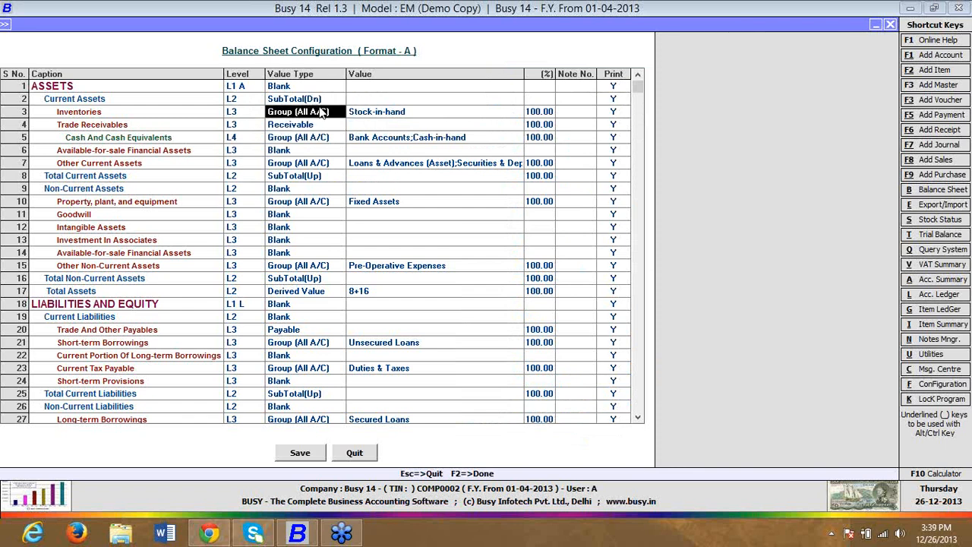
{"action": "key", "text": "Up"}
{"action": "key", "text": "Down"}
{"action": "key", "text": "Left"}
{"action": "key", "text": "Down"}
{"action": "key", "text": "Up"}
{"action": "key", "text": "Down"}
{"action": "key", "text": "Down"}
{"action": "key", "text": "Down"}
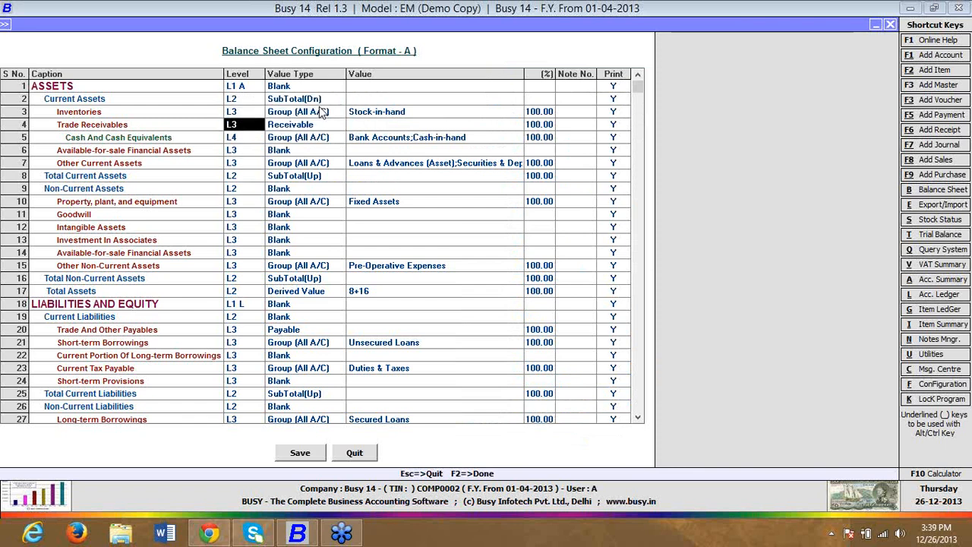
{"action": "key", "text": "Up"}
{"action": "key", "text": "Up"}
{"action": "key", "text": "Up"}
{"action": "key", "text": "Down"}
{"action": "key", "text": "Down"}
{"action": "key", "text": "Up"}
{"action": "key", "text": "Up"}
{"action": "key", "text": "Up"}
Step: Set the level of the Cash And Cash Equivalents row back to L3
{"action": "key", "text": "Down"}
{"action": "key", "text": "Down"}
{"action": "key", "text": "Down"}
{"action": "key", "text": "space"}
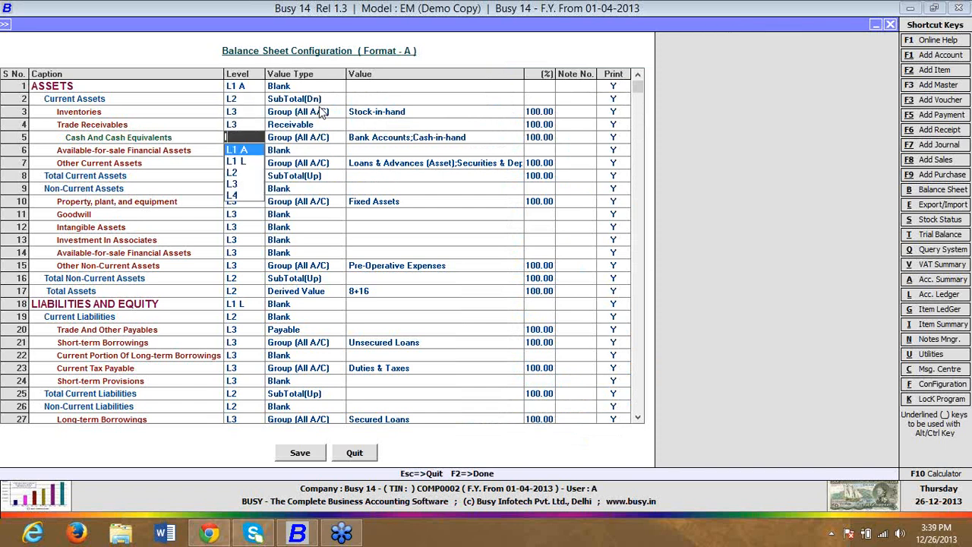
{"action": "key", "text": "Down"}
{"action": "key", "text": "Down"}
{"action": "key", "text": "Down"}
{"action": "key", "text": "Return"}
Step: Set the value type of the Current Assets row to Derived Value and enter the formula 3+4 as its value
{"action": "key", "text": "Up"}
{"action": "key", "text": "Up"}
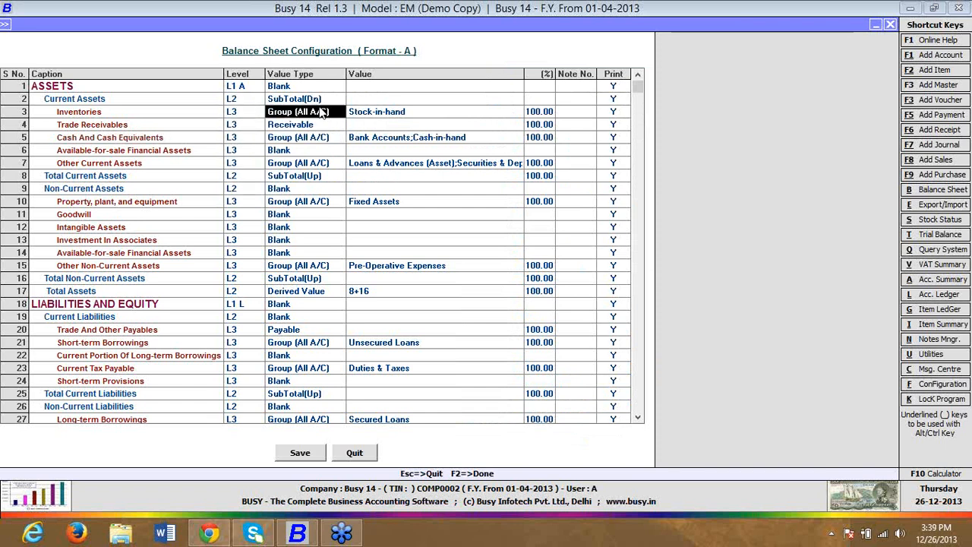
{"action": "key", "text": "Up"}
{"action": "key", "text": "space"}
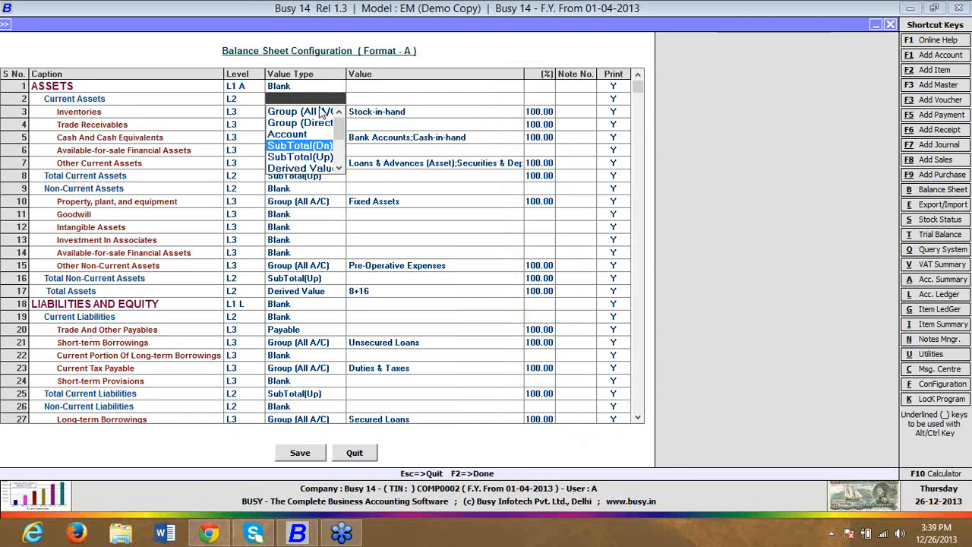
{"action": "key", "text": "Down"}
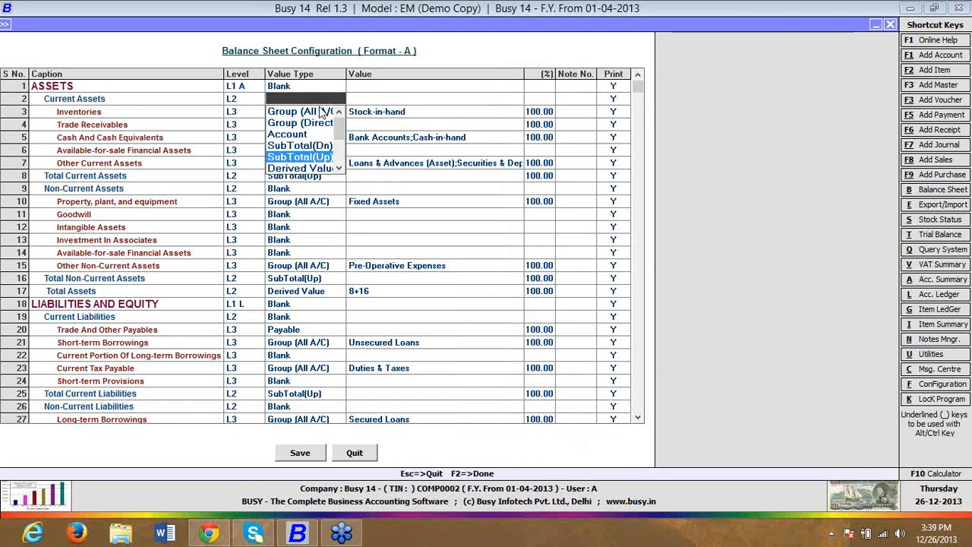
{"action": "key", "text": "Down"}
{"action": "key", "text": "Return"}
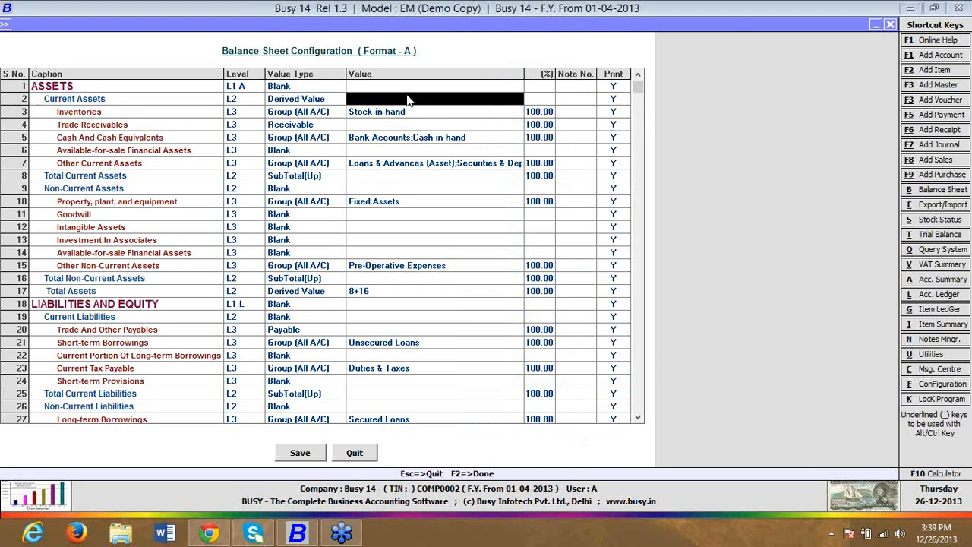
{"action": "type", "text": "3"}
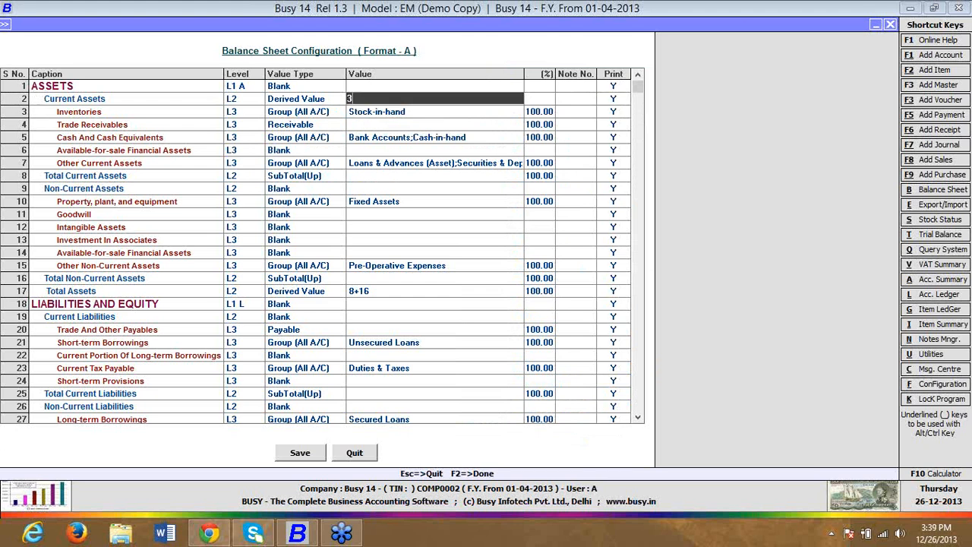
{"action": "type", "text": "+4"}
{"action": "key", "text": "Left"}
{"action": "key", "text": "Return"}
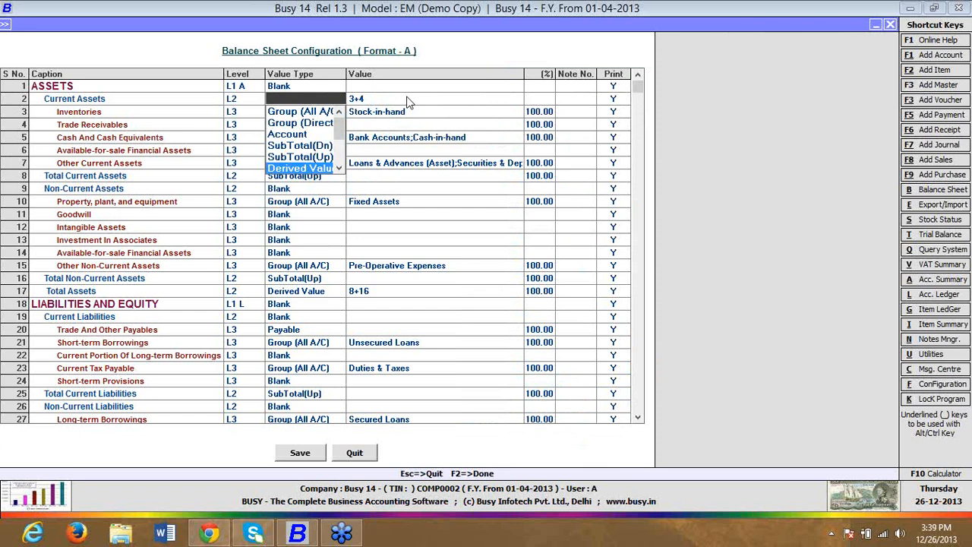
{"action": "key", "text": "Return"}
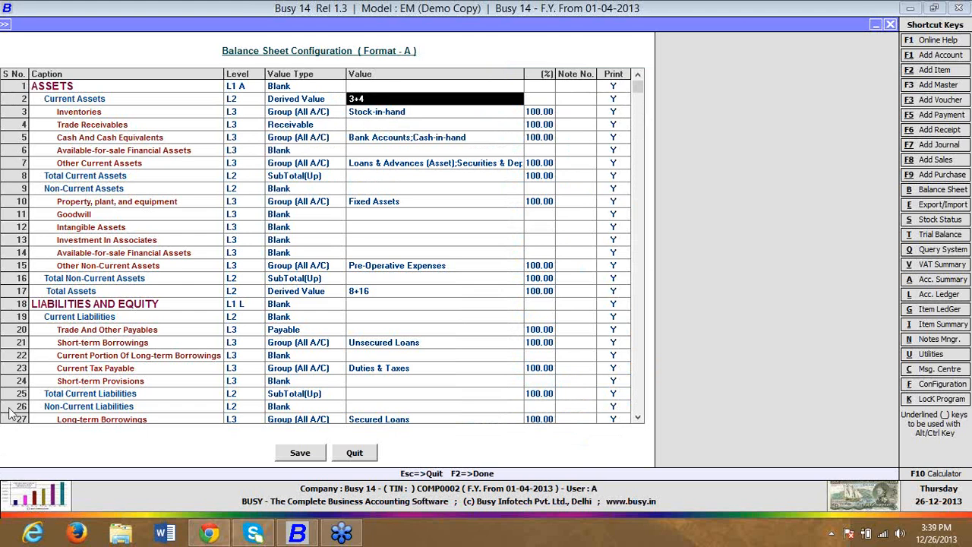
Step: Set the value type of the Current Assets row to Nett. Profit
{"action": "left_click", "coordinate": [323, 99]}
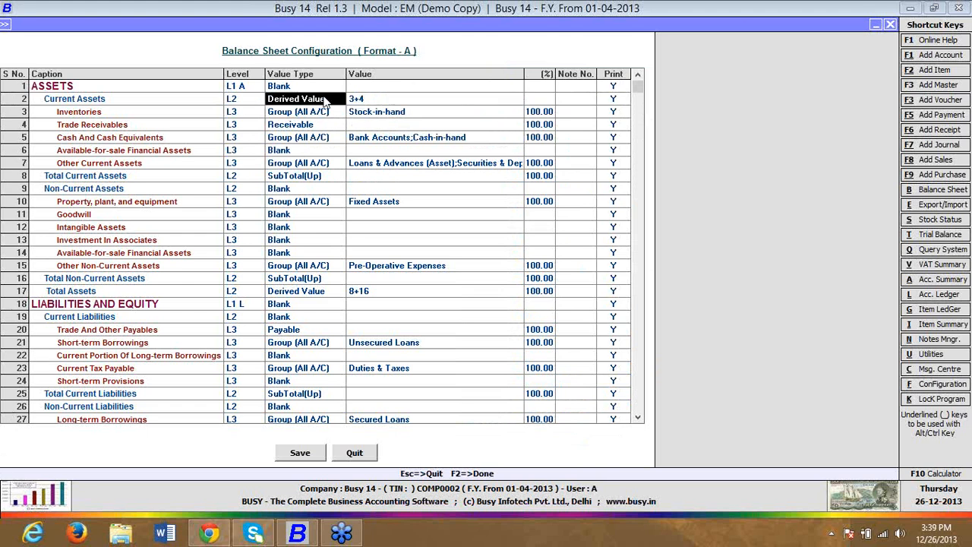
{"action": "type", "text": "g"}
{"action": "key", "text": "Down"}
{"action": "key", "text": "Down"}
{"action": "key", "text": "Down"}
{"action": "key", "text": "Down"}
{"action": "key", "text": "Down"}
{"action": "key", "text": "Down"}
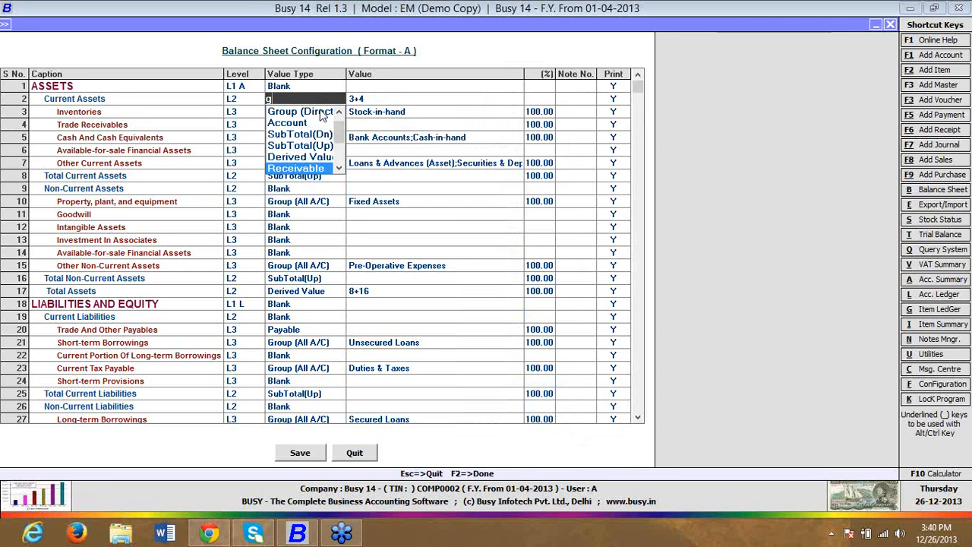
{"action": "key", "text": "Down"}
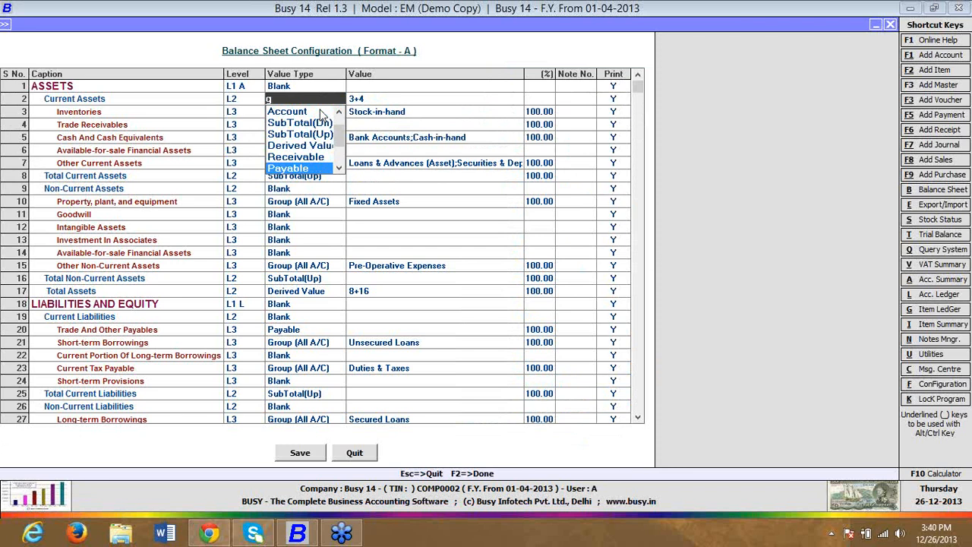
{"action": "key", "text": "Down"}
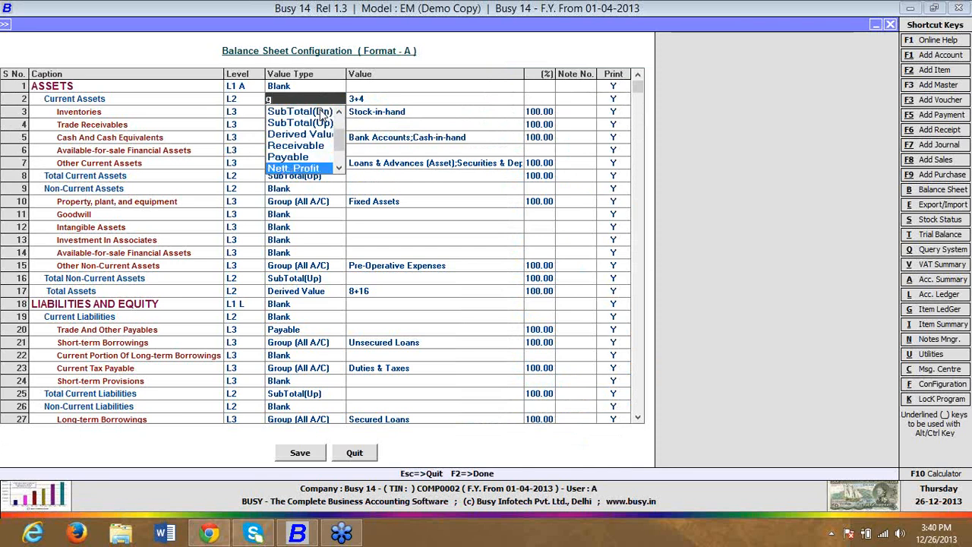
{"action": "key", "text": "Return"}
{"action": "key", "text": "Return"}
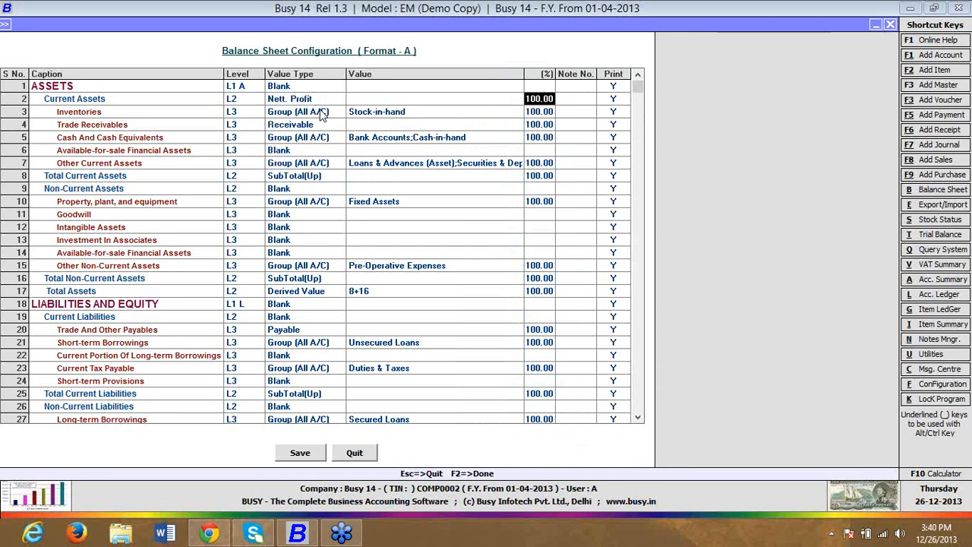
{"action": "key", "text": "Left"}
{"action": "key", "text": "Left"}
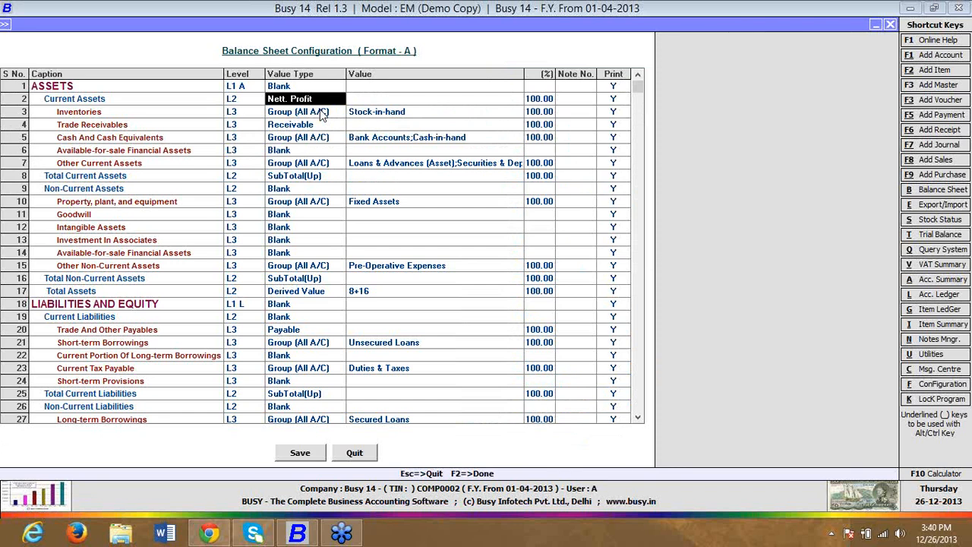
Step: Set the value type of the Current Assets row to Full Line
{"action": "key", "text": "Return"}
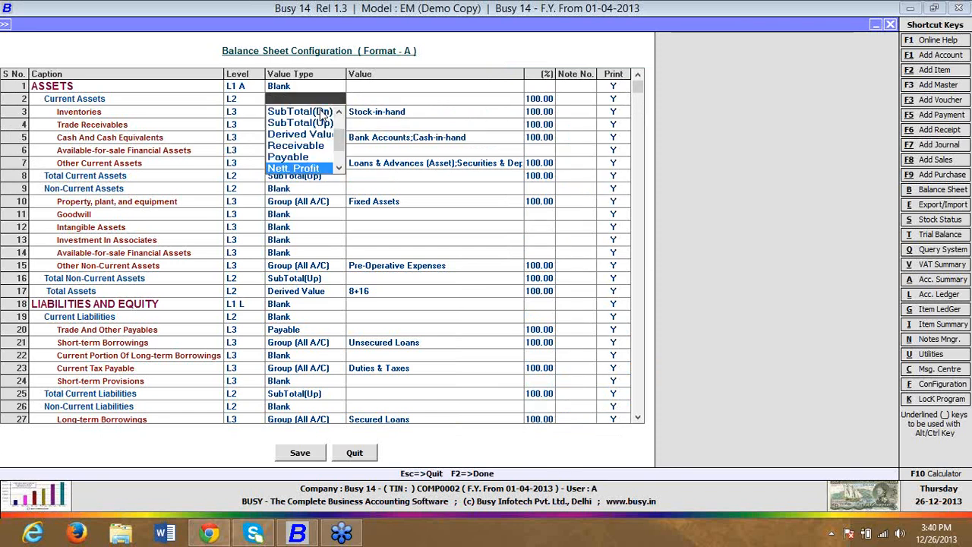
{"action": "key", "text": "Down"}
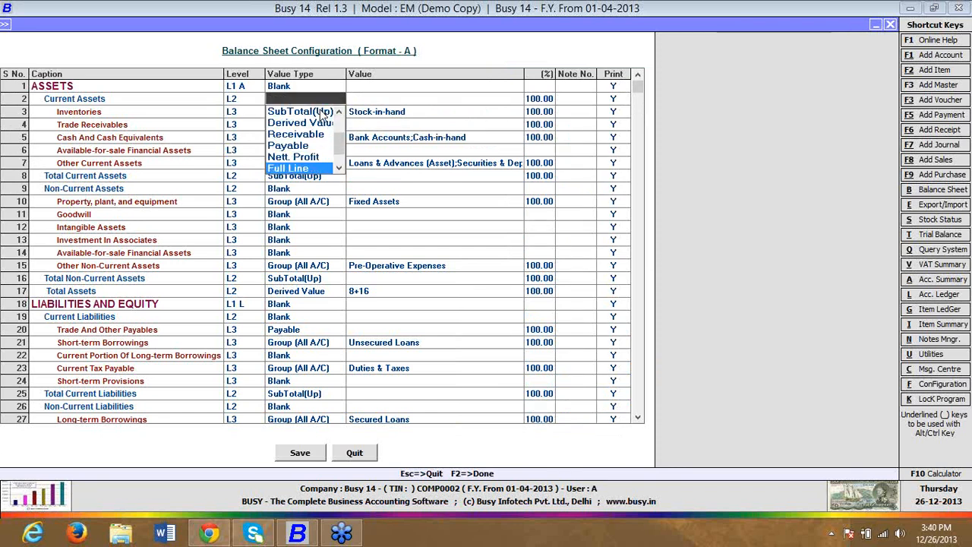
{"action": "key", "text": "Down"}
{"action": "key", "text": "Down"}
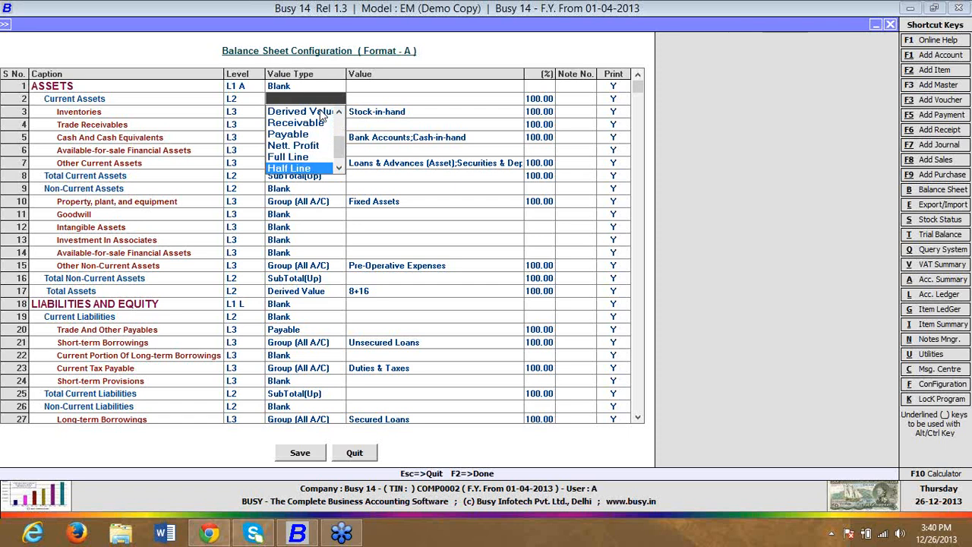
{"action": "key", "text": "Up"}
{"action": "key", "text": "Up"}
{"action": "key", "text": "Return"}
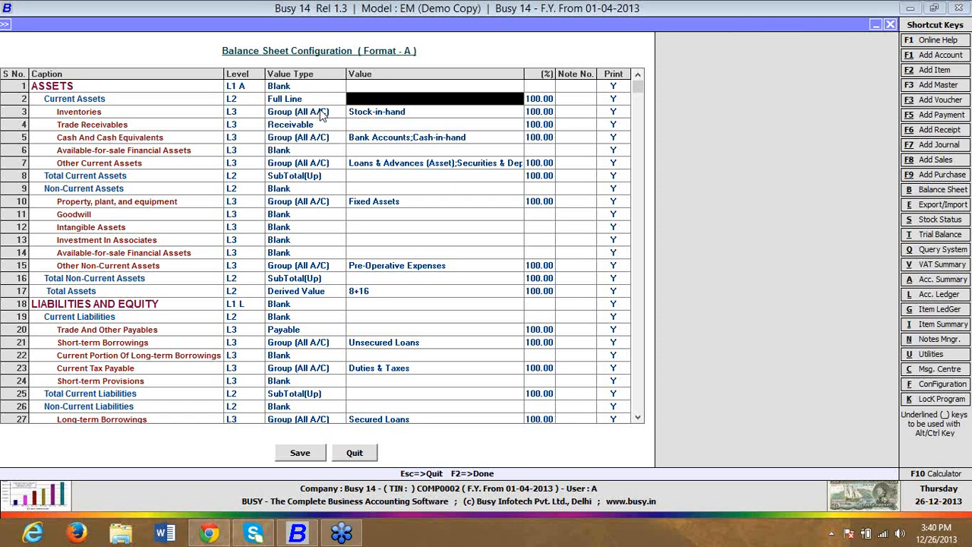
{"action": "key", "text": "Left"}
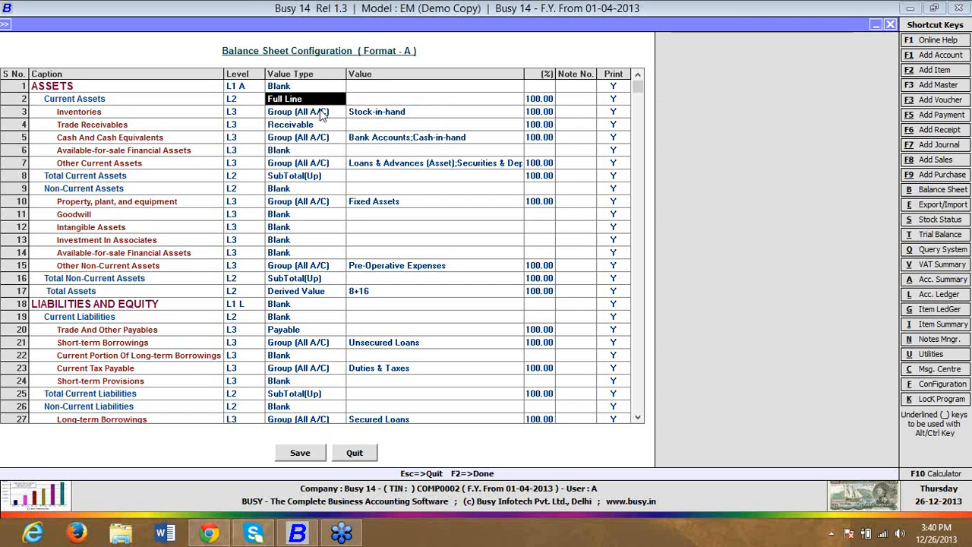
{"action": "key", "text": "space"}
{"action": "key", "text": "Return"}
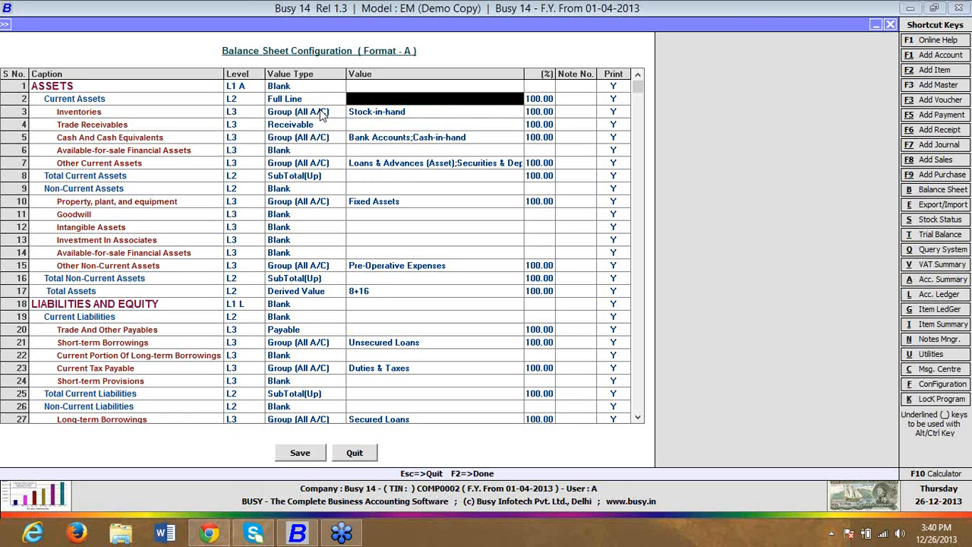
{"action": "key", "text": "Left"}
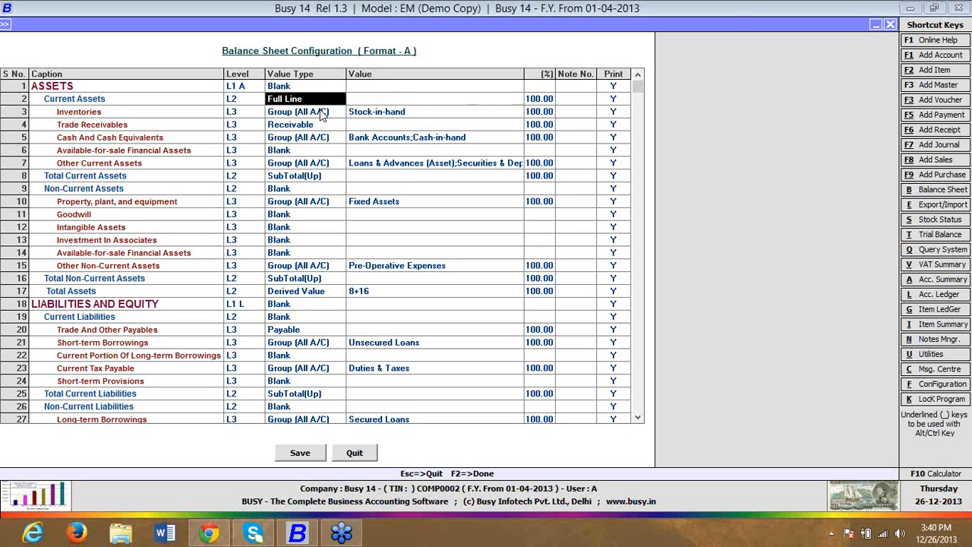
{"action": "key", "text": "Right"}
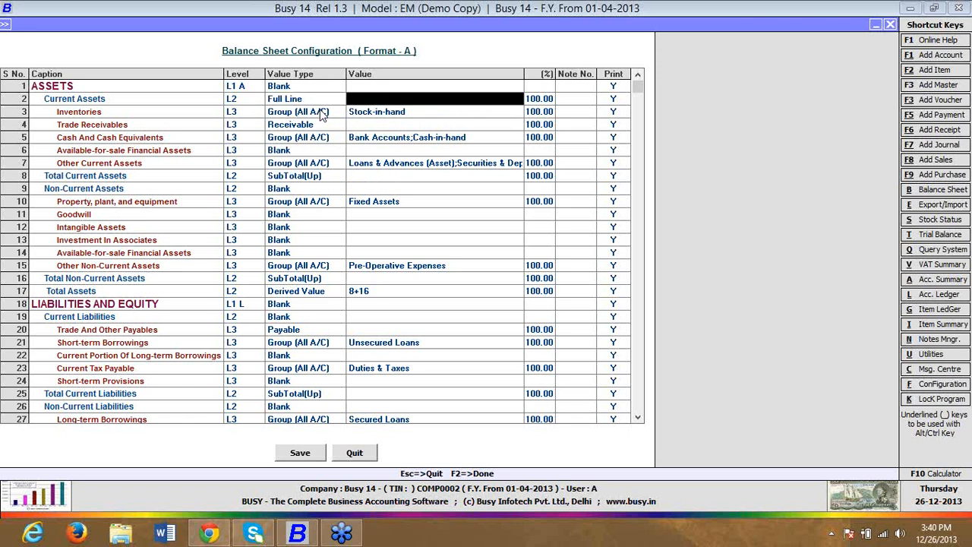
{"action": "key", "text": "Return"}
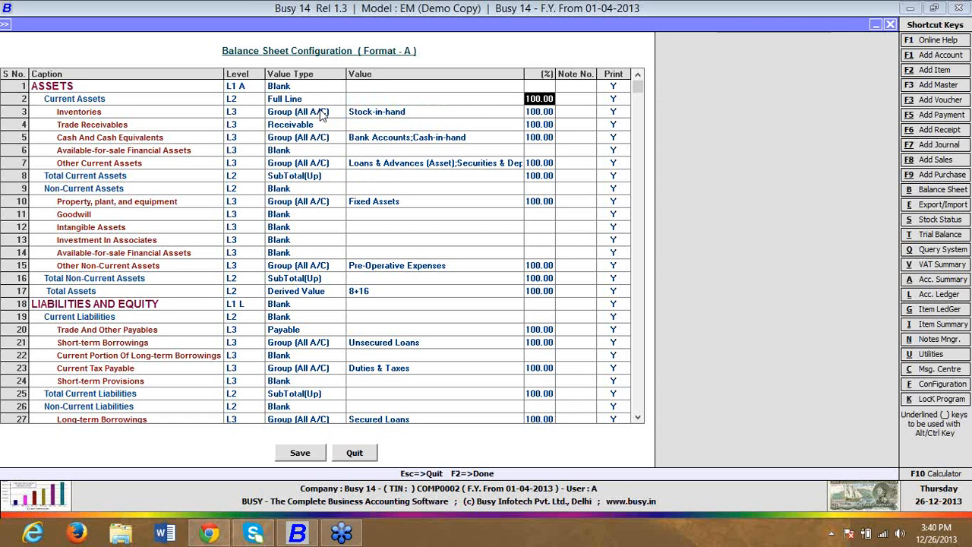
{"action": "key", "text": "Left"}
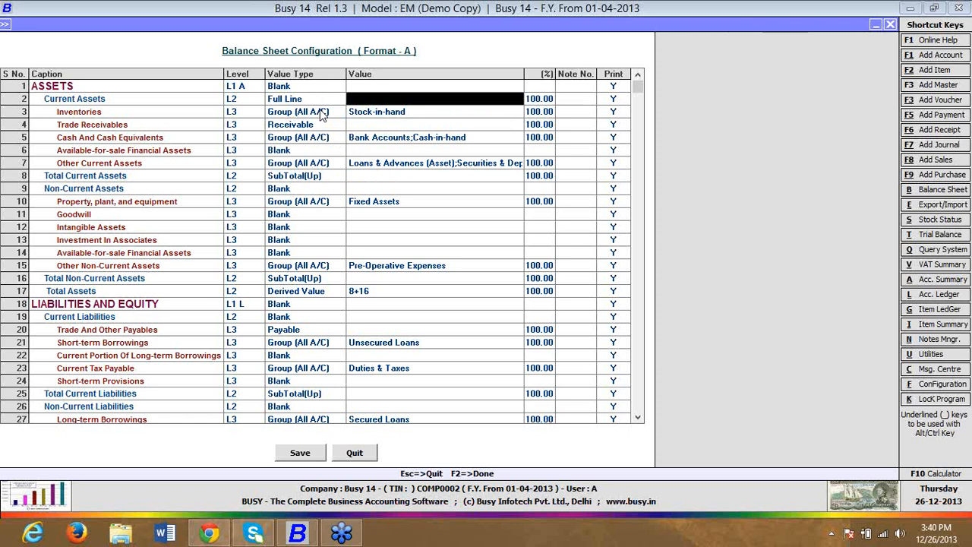
Step: Set the percentage of the Inventories row to 50 and its Print option to N
{"action": "key", "text": "Down"}
{"action": "key", "text": "Right"}
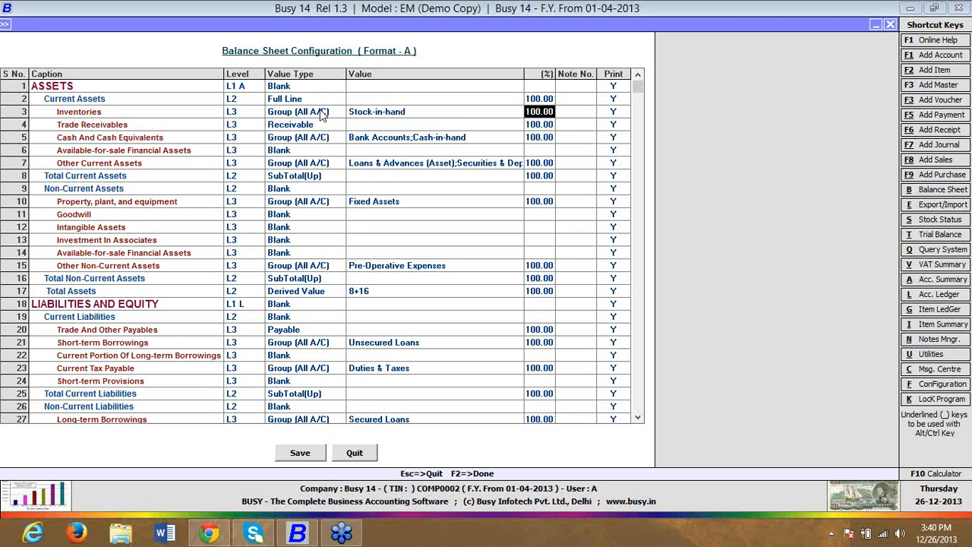
{"action": "type", "text": "50"}
{"action": "key", "text": "Return"}
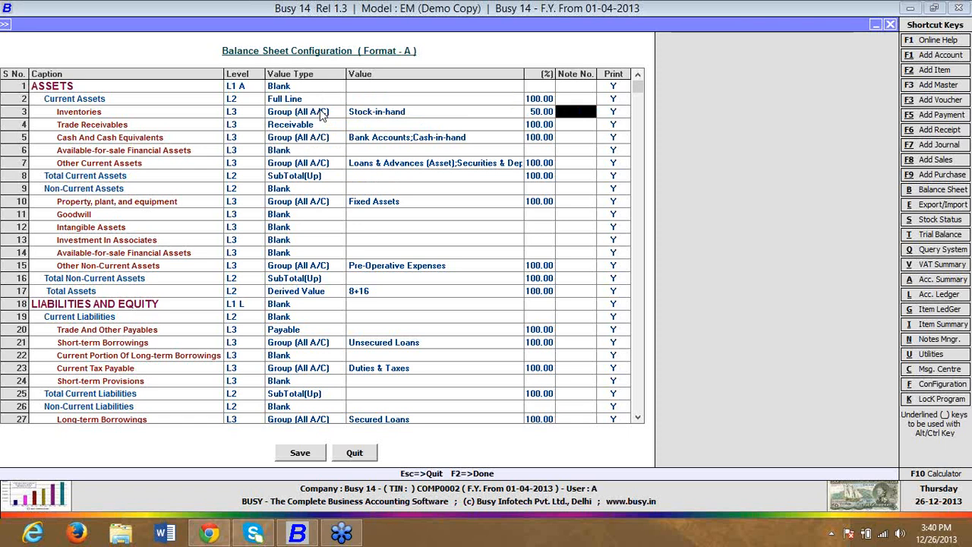
{"action": "key", "text": "Return"}
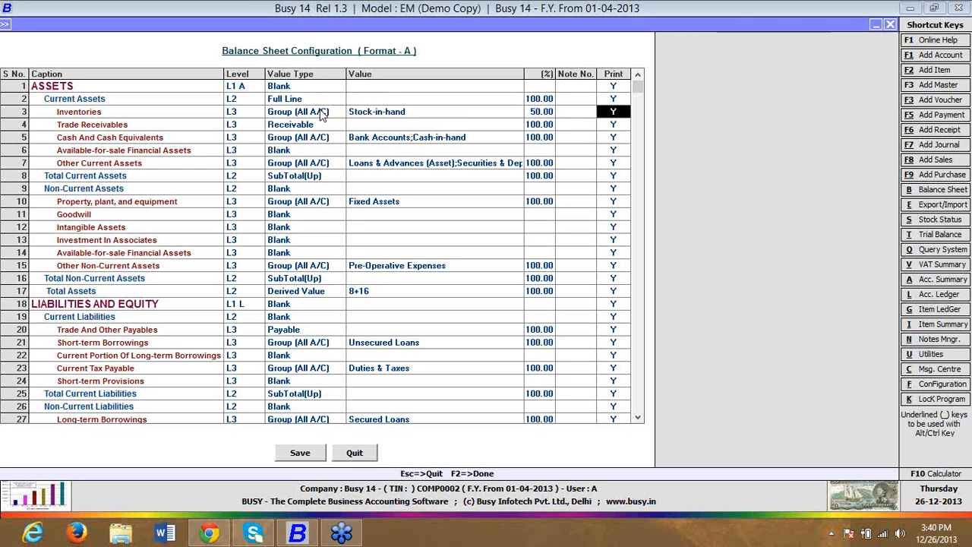
{"action": "type", "text": "N"}
{"action": "key", "text": "Return"}
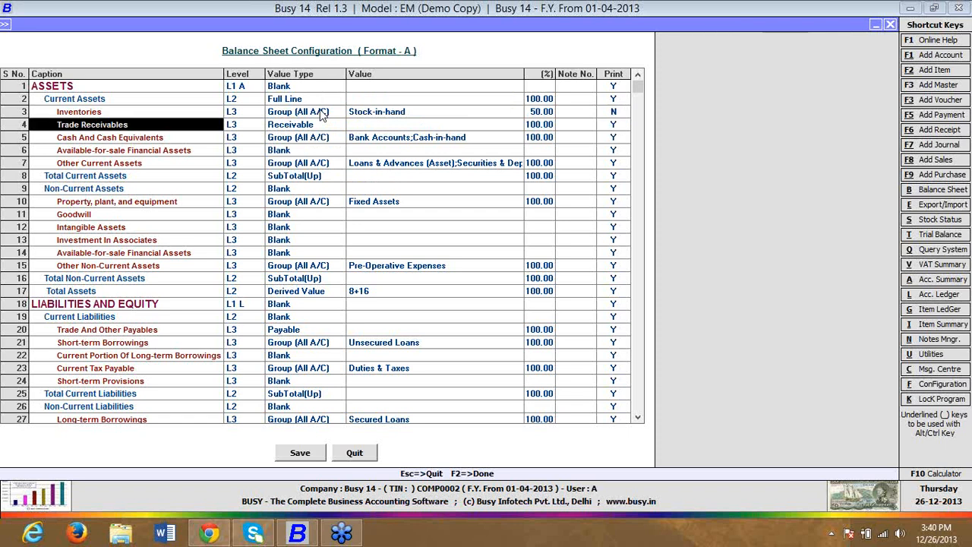
{"action": "key", "text": "Return"}
{"action": "key", "text": "Return"}
{"action": "key", "text": "Return"}
{"action": "key", "text": "Return"}
{"action": "key", "text": "Return"}
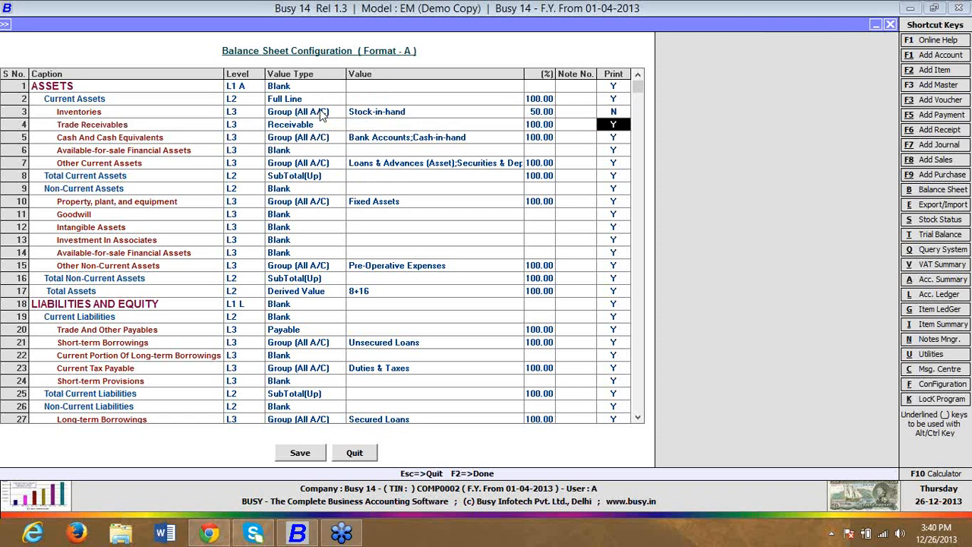
{"action": "key", "text": "Up"}
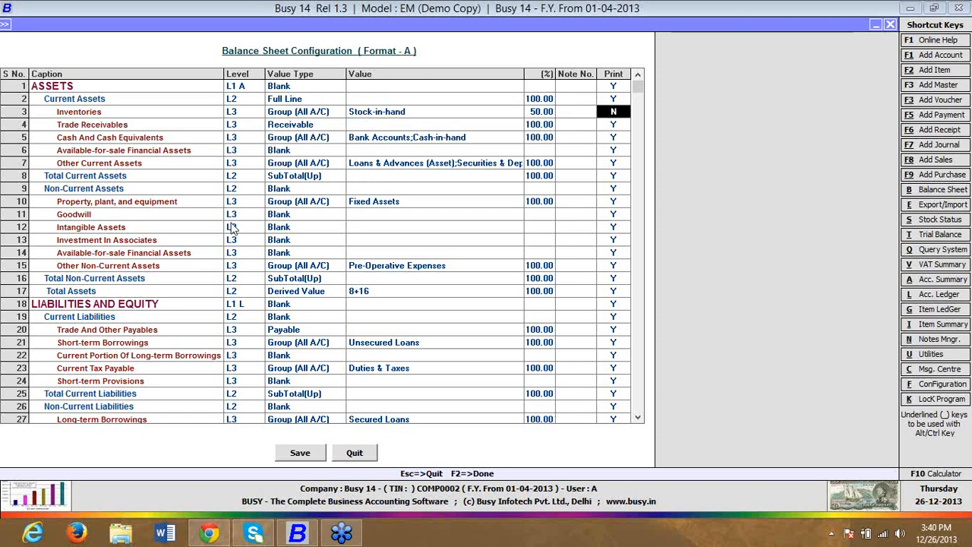
Step: Quit the Balance Sheet configuration without saving and reopen format A for configuring
{"action": "mouse_move", "coordinate": [970, 1]}
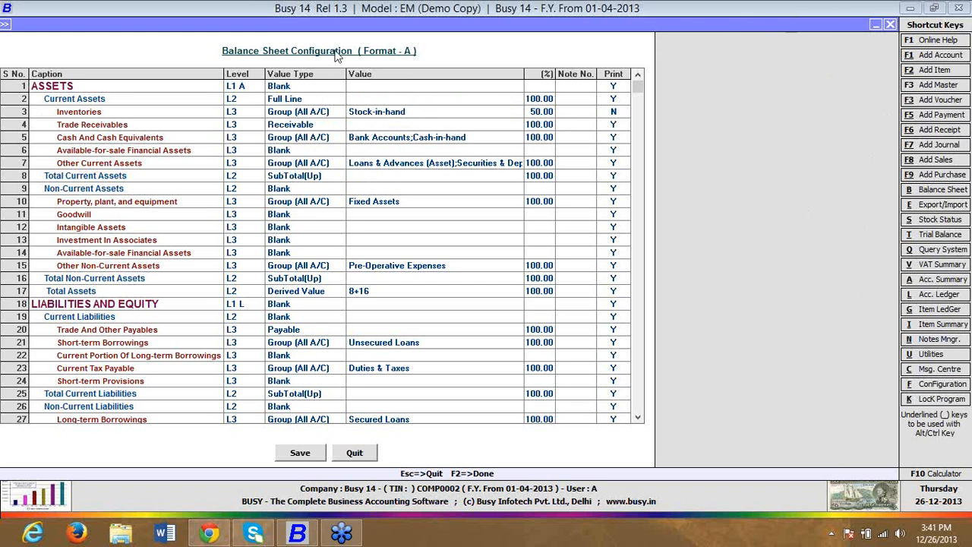
{"action": "left_click", "coordinate": [355, 453]}
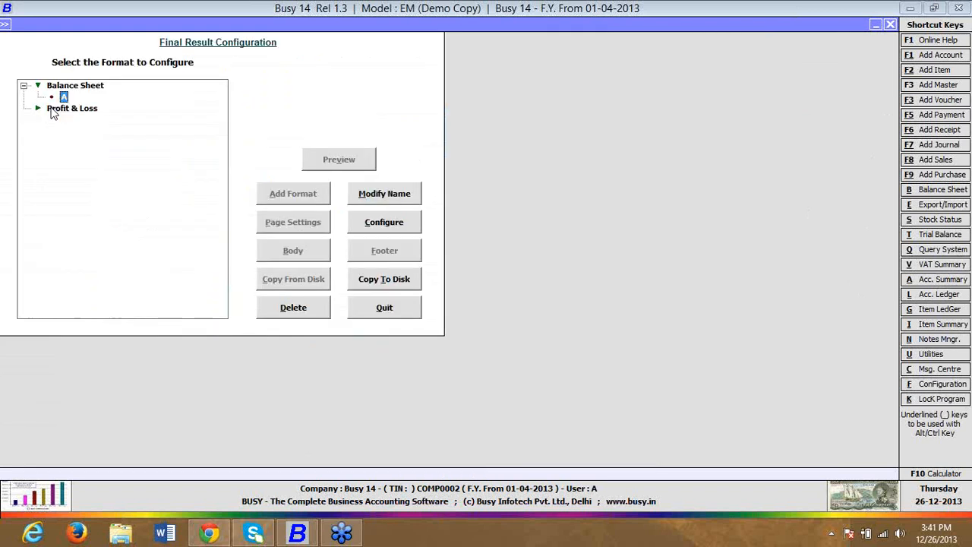
{"action": "left_click", "coordinate": [368, 232]}
{"action": "left_click", "coordinate": [587, 287]}
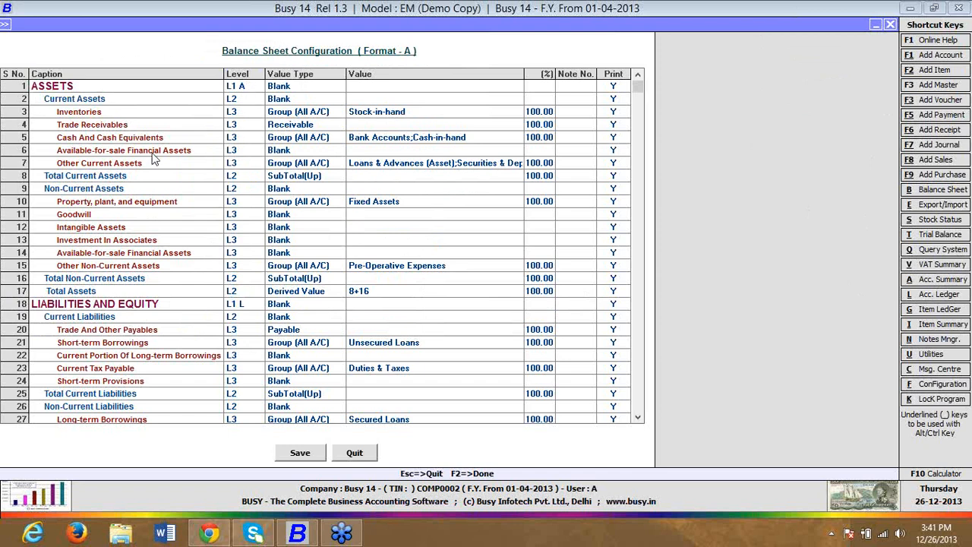
Step: Check the value type and value of the Inventories row and save the Balance Sheet configuration
{"action": "left_click", "coordinate": [286, 86]}
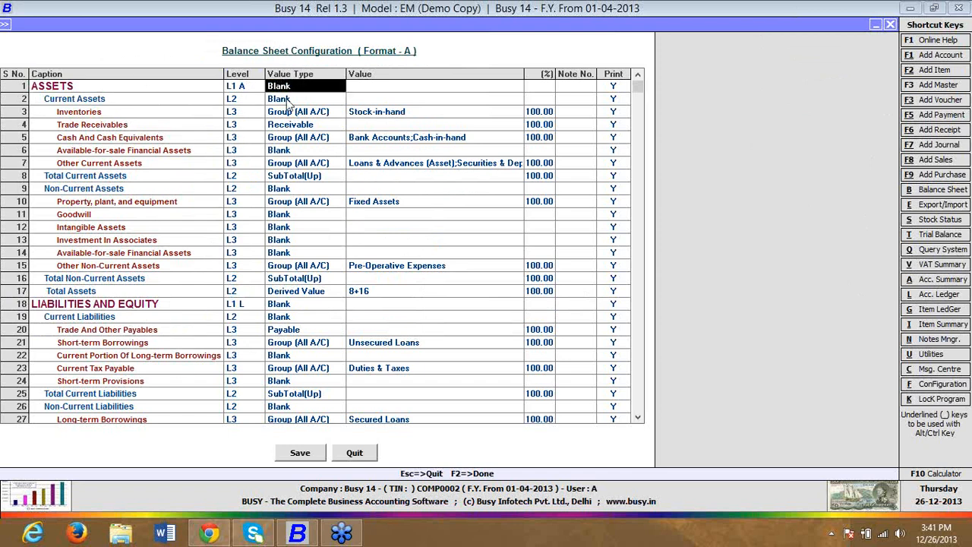
{"action": "left_click", "coordinate": [288, 111]}
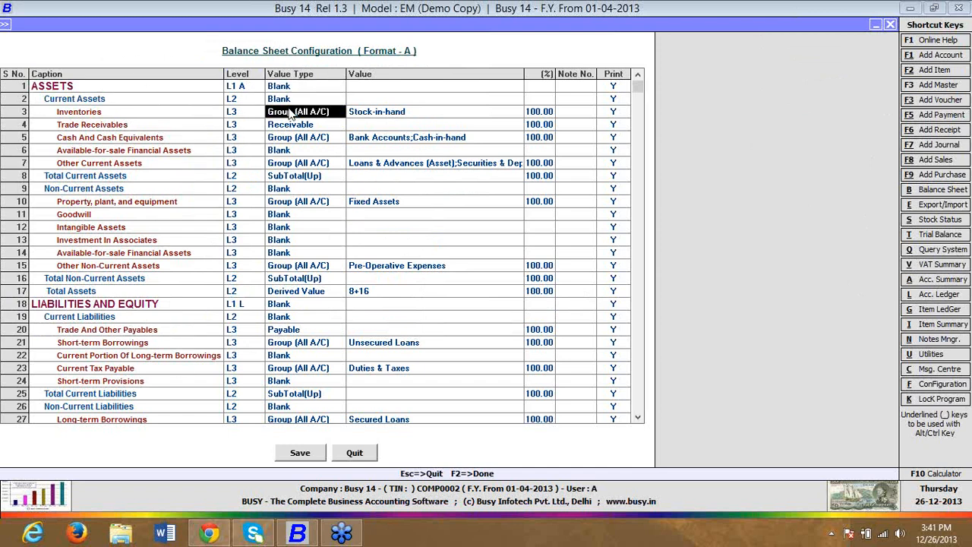
{"action": "left_click", "coordinate": [373, 112]}
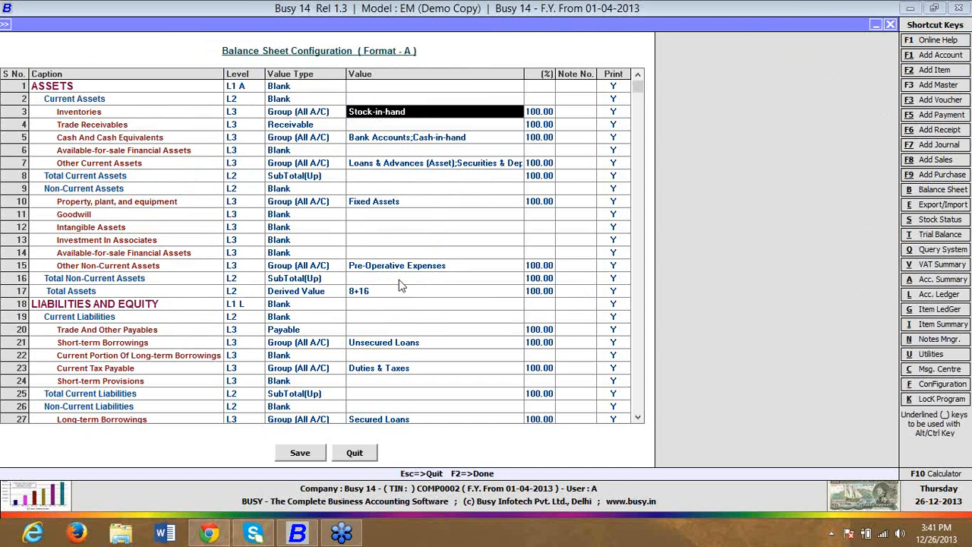
{"action": "left_click", "coordinate": [307, 453]}
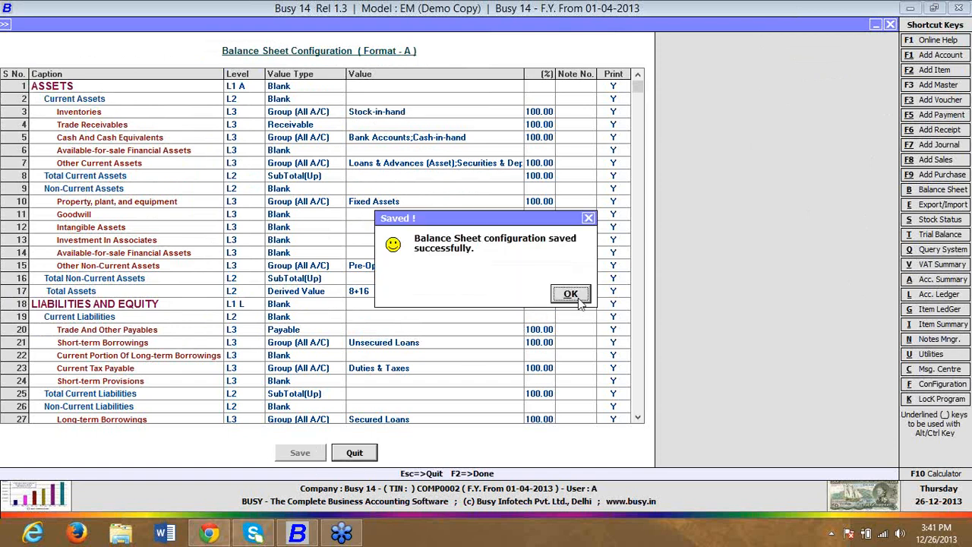
{"action": "left_click", "coordinate": [577, 298]}
Step: Open the Vertical (Configurable) Balance Sheet report for date-wise generation
{"action": "left_click", "coordinate": [229, 24]}
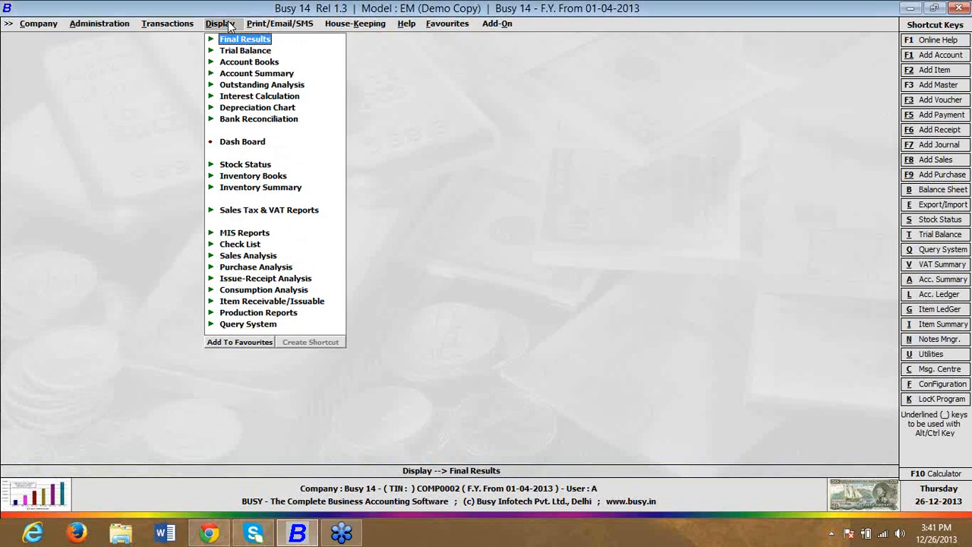
{"action": "left_click", "coordinate": [230, 36]}
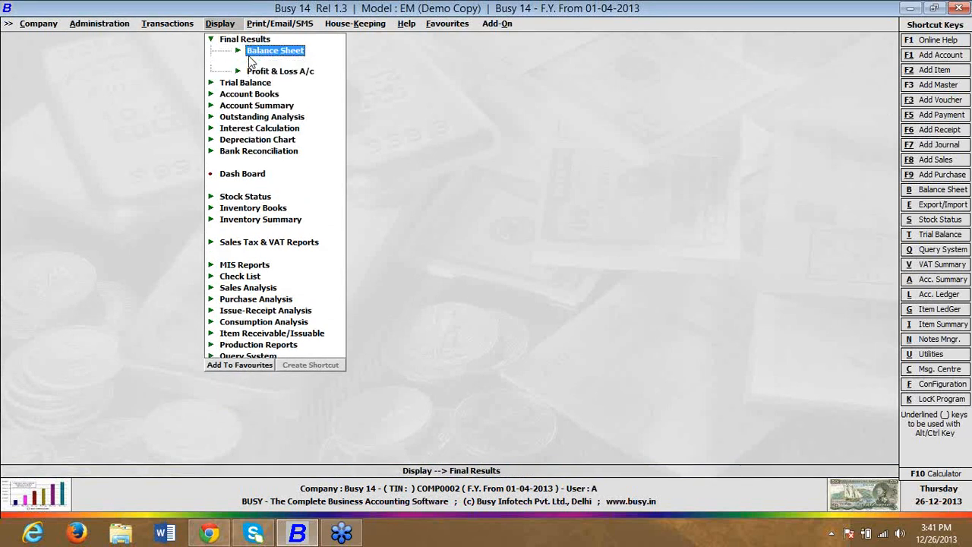
{"action": "left_click", "coordinate": [248, 55]}
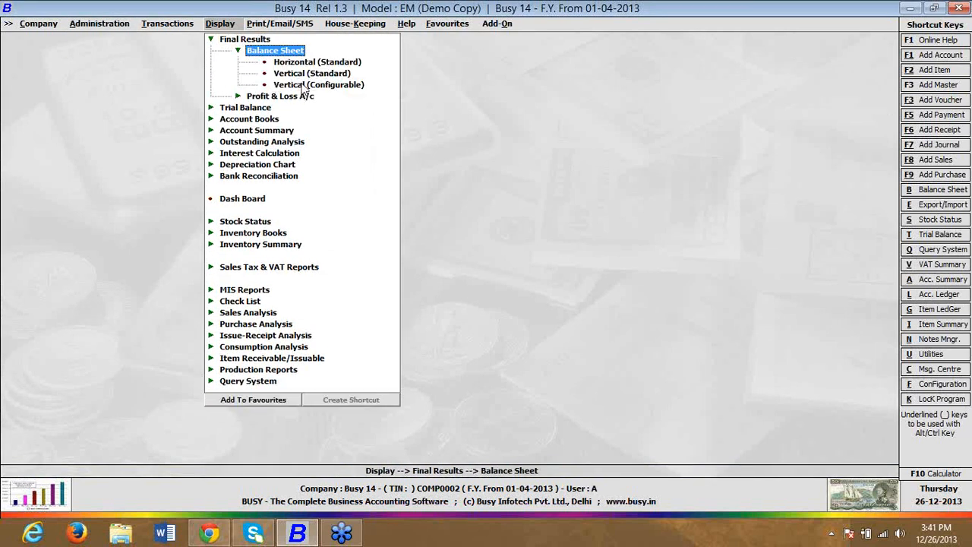
{"action": "left_click", "coordinate": [302, 85]}
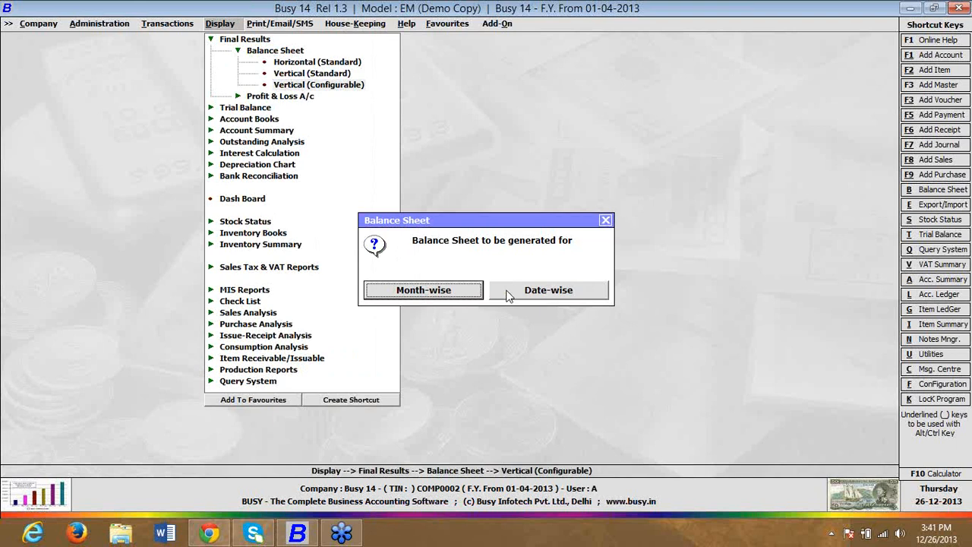
{"action": "left_click", "coordinate": [510, 295]}
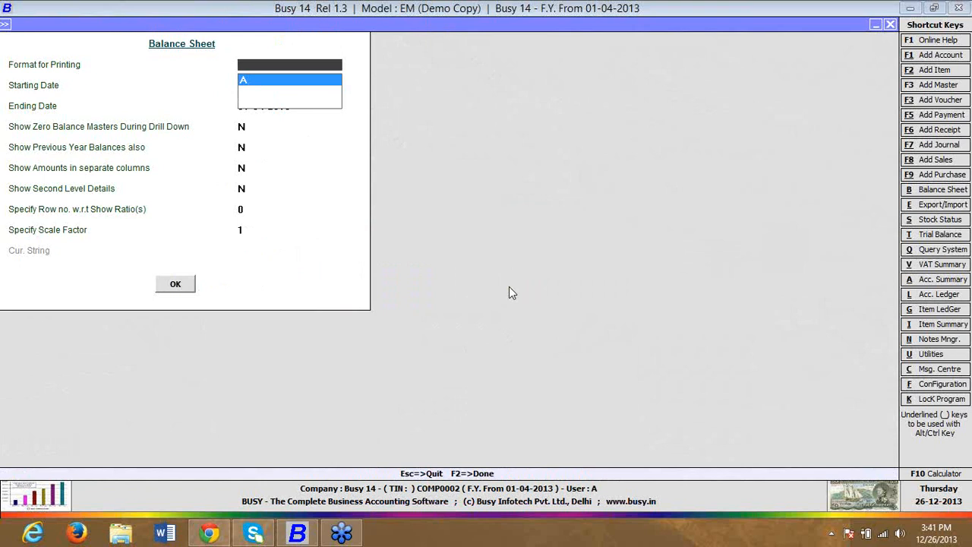
Step: Generate the Balance Sheet in format A with start and end date 01-04-2013, keeping the default display options
{"action": "key", "text": "Return"}
{"action": "key", "text": "Return"}
{"action": "key", "text": "Return"}
{"action": "key", "text": "Return"}
{"action": "key", "text": "Return"}
{"action": "key", "text": "Return"}
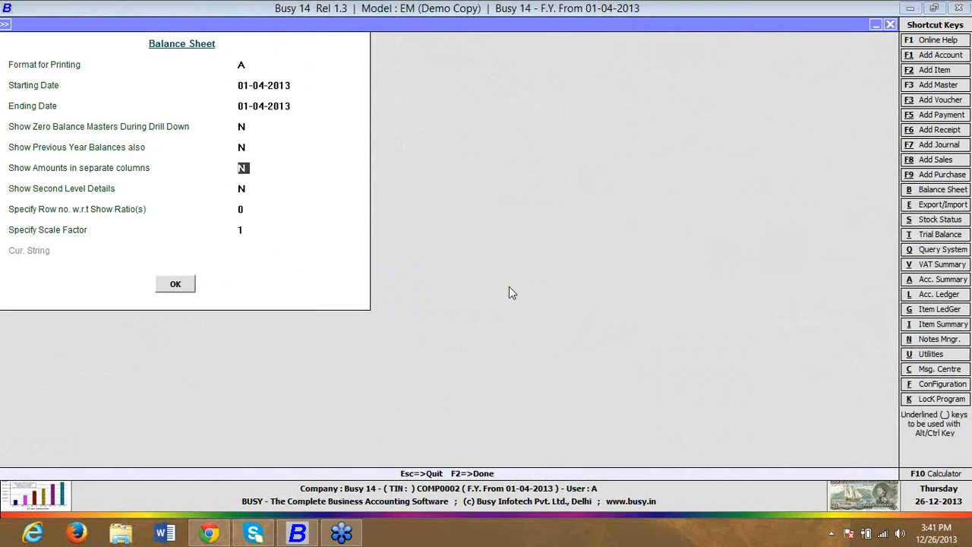
{"action": "key", "text": "Return"}
{"action": "key", "text": "Return"}
{"action": "key", "text": "Return"}
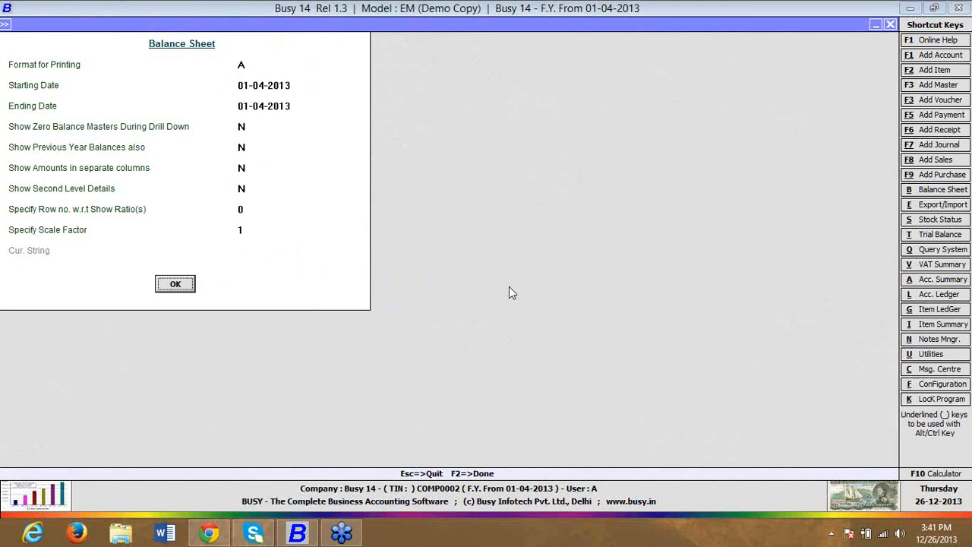
{"action": "key", "text": "Return"}
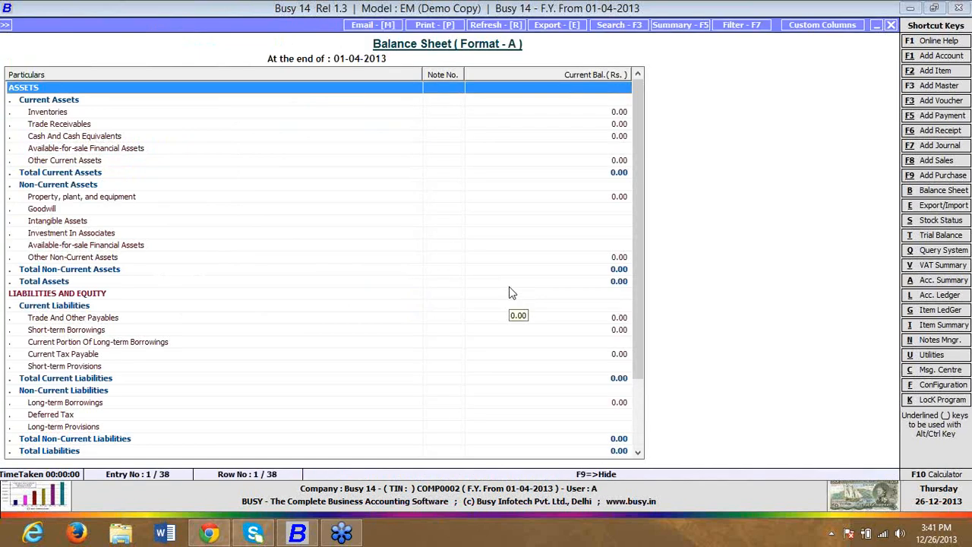
Step: Examine all rows of the generated Balance Sheet, from Assets to Total Equity And Liabilities
{"action": "key", "text": "Down"}
{"action": "key", "text": "Down"}
{"action": "key", "text": "Down"}
{"action": "key", "text": "Down"}
{"action": "key", "text": "Down"}
{"action": "key", "text": "Down"}
{"action": "key", "text": "Down"}
{"action": "key", "text": "Down"}
{"action": "key", "text": "Down"}
{"action": "key", "text": "Down"}
{"action": "key", "text": "Down"}
{"action": "key", "text": "Down"}
{"action": "key", "text": "Down"}
{"action": "key", "text": "Down"}
{"action": "key", "text": "Down"}
{"action": "key", "text": "Down"}
{"action": "key", "text": "Down"}
{"action": "key", "text": "Down"}
{"action": "key", "text": "Down"}
{"action": "key", "text": "Down"}
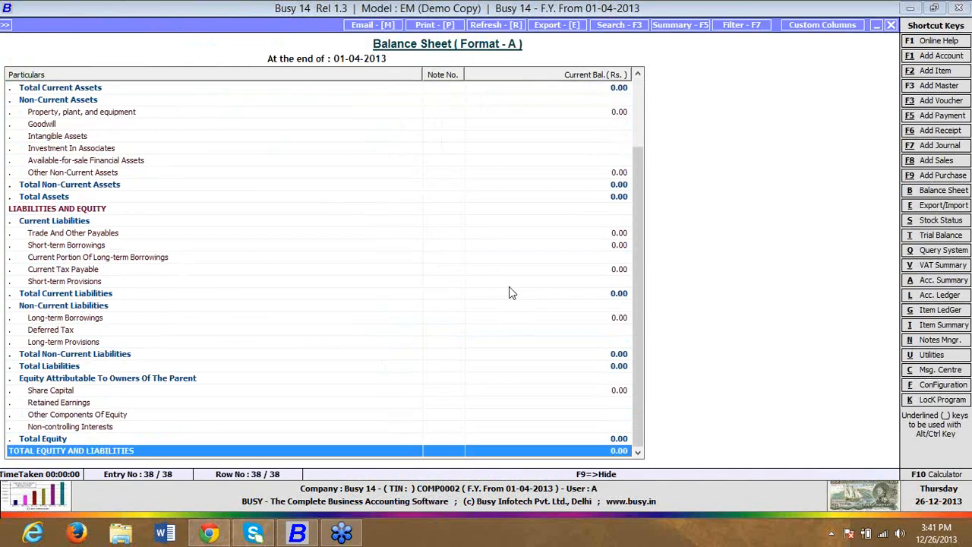
{"action": "key", "text": "Up"}
{"action": "key", "text": "Up"}
{"action": "key", "text": "Up"}
{"action": "key", "text": "Up"}
{"action": "key", "text": "Up"}
{"action": "key", "text": "Up"}
{"action": "key", "text": "Up"}
{"action": "key", "text": "Up"}
{"action": "key", "text": "Up"}
{"action": "key", "text": "Up"}
{"action": "key", "text": "Up"}
{"action": "key", "text": "Up"}
{"action": "key", "text": "Up"}
{"action": "key", "text": "Up"}
{"action": "key", "text": "Up"}
{"action": "key", "text": "Up"}
{"action": "key", "text": "Up"}
{"action": "key", "text": "Up"}
{"action": "key", "text": "Up"}
{"action": "key", "text": "Up"}
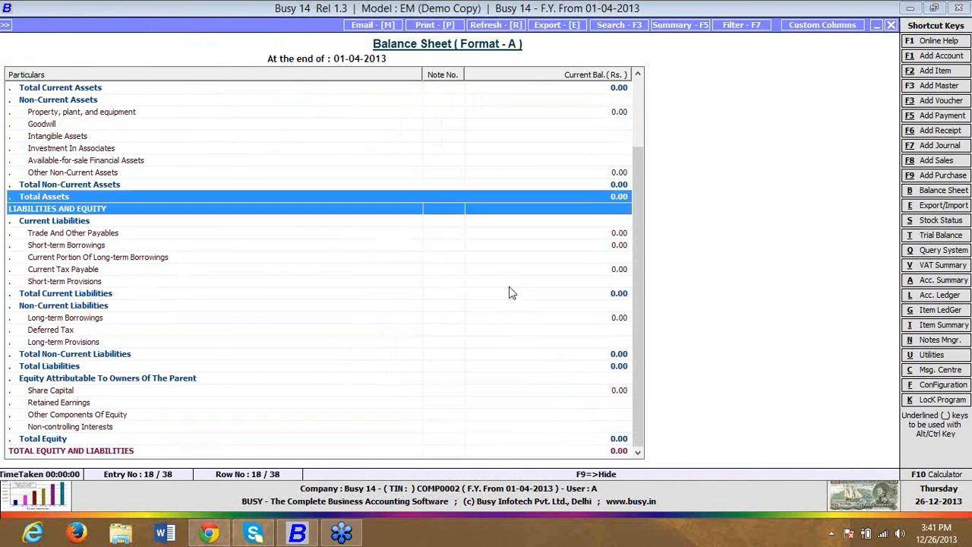
{"action": "key", "text": "Up"}
{"action": "key", "text": "Up"}
{"action": "key", "text": "Down"}
{"action": "key", "text": "Down"}
{"action": "key", "text": "Down"}
{"action": "key", "text": "Down"}
{"action": "key", "text": "Down"}
{"action": "key", "text": "Down"}
{"action": "key", "text": "Down"}
{"action": "key", "text": "Down"}
{"action": "key", "text": "Down"}
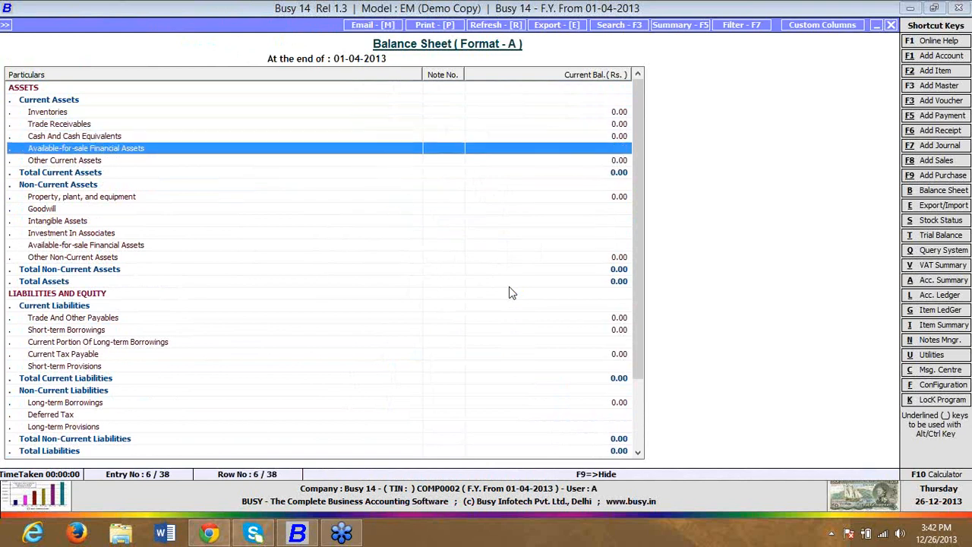
{"action": "key", "text": "Down"}
{"action": "key", "text": "Down"}
{"action": "key", "text": "Down"}
{"action": "key", "text": "Down"}
{"action": "key", "text": "Down"}
{"action": "key", "text": "Down"}
{"action": "key", "text": "Down"}
{"action": "key", "text": "Down"}
{"action": "key", "text": "Down"}
{"action": "key", "text": "Down"}
{"action": "key", "text": "Down"}
{"action": "key", "text": "Down"}
{"action": "key", "text": "Down"}
{"action": "key", "text": "Down"}
{"action": "key", "text": "Down"}
{"action": "key", "text": "Down"}
{"action": "key", "text": "Down"}
{"action": "key", "text": "Down"}
{"action": "key", "text": "Down"}
{"action": "key", "text": "Down"}
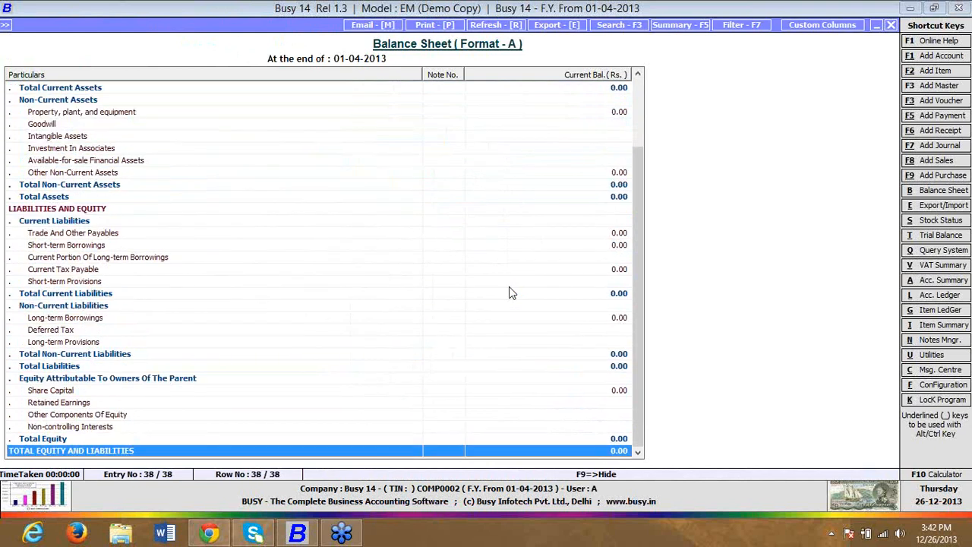
{"action": "key", "text": "Up"}
{"action": "key", "text": "Up"}
{"action": "key", "text": "Up"}
{"action": "key", "text": "Up"}
{"action": "key", "text": "Up"}
{"action": "key", "text": "Up"}
{"action": "key", "text": "Up"}
{"action": "key", "text": "Up"}
{"action": "key", "text": "Up"}
{"action": "key", "text": "Up"}
{"action": "key", "text": "Up"}
{"action": "key", "text": "Up"}
{"action": "key", "text": "Up"}
{"action": "key", "text": "Up"}
{"action": "key", "text": "Up"}
{"action": "key", "text": "Up"}
{"action": "key", "text": "Up"}
{"action": "key", "text": "Up"}
{"action": "key", "text": "Up"}
{"action": "key", "text": "Up"}
{"action": "key", "text": "Up"}
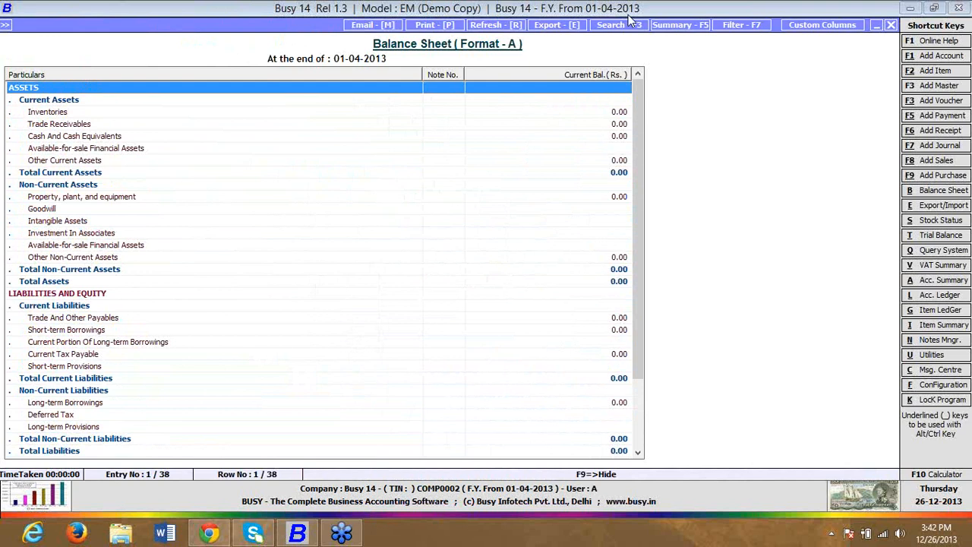
Step: Look at the export data formats without exporting and close the Balance Sheet report along with its options
{"action": "left_click", "coordinate": [581, 28]}
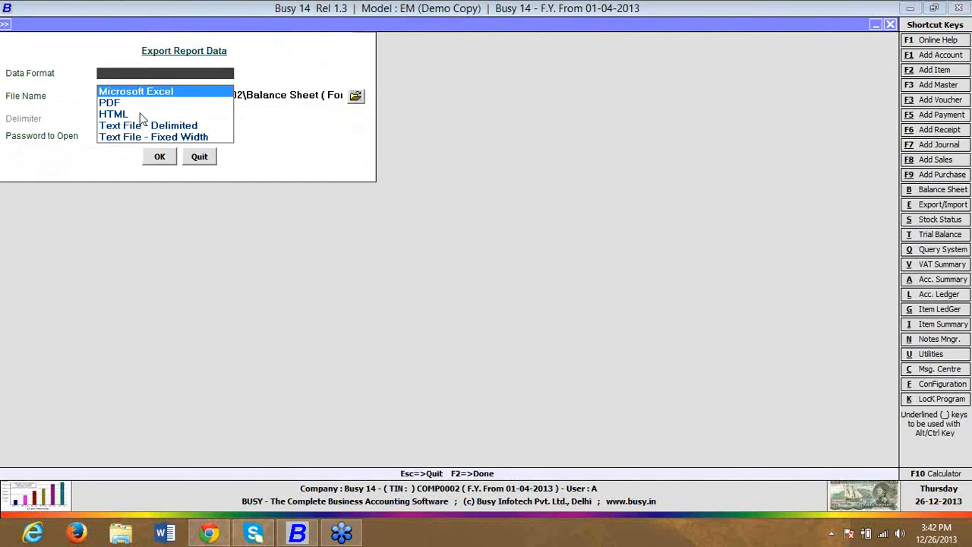
{"action": "left_click", "coordinate": [207, 161]}
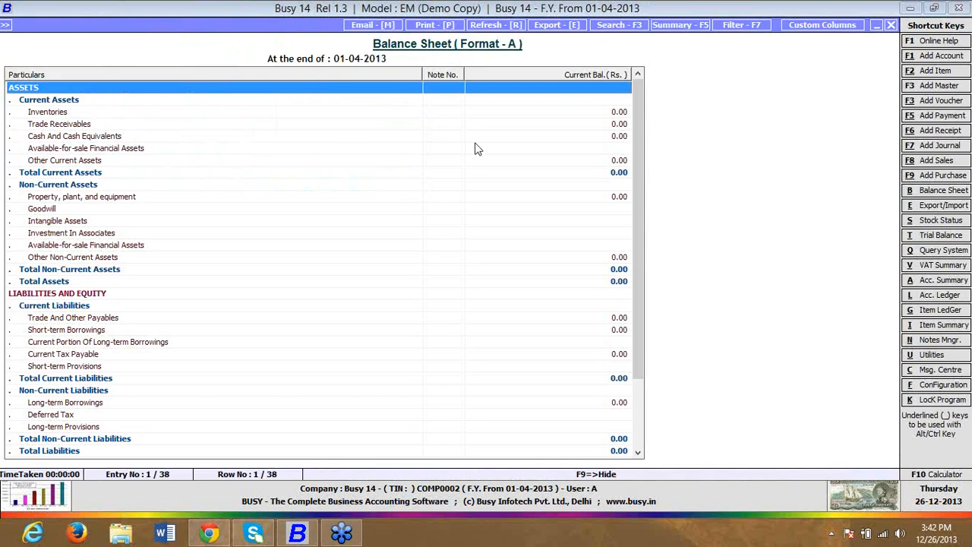
{"action": "left_click", "coordinate": [891, 27]}
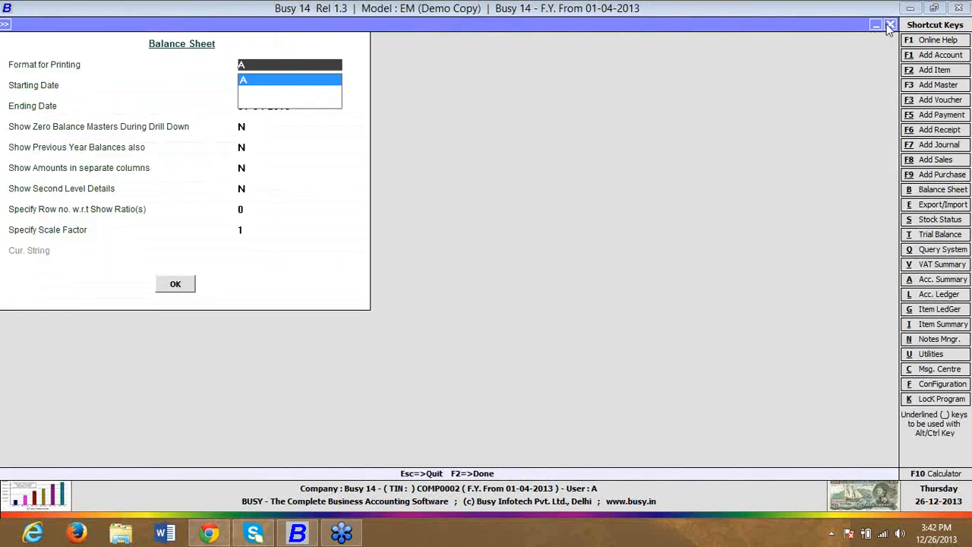
{"action": "left_click", "coordinate": [890, 27]}
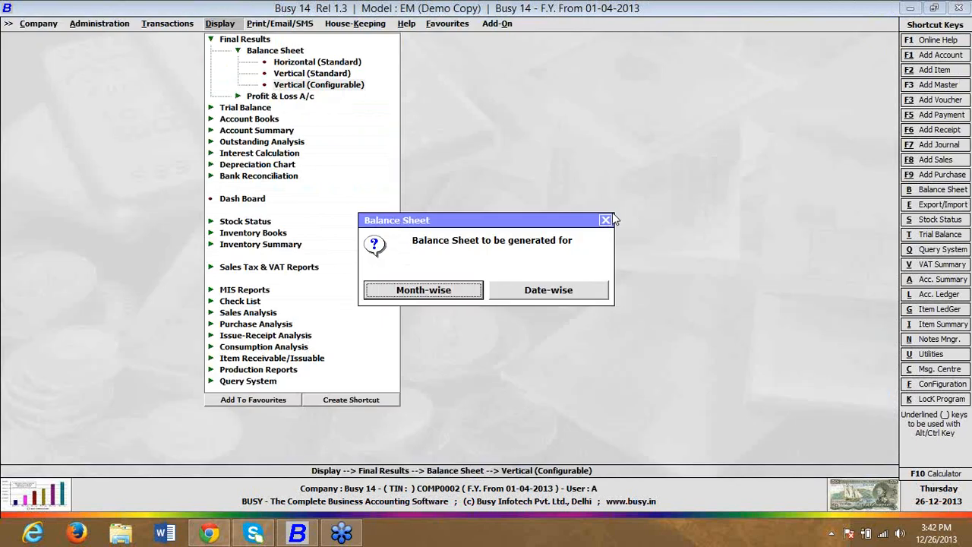
{"action": "left_click", "coordinate": [606, 220]}
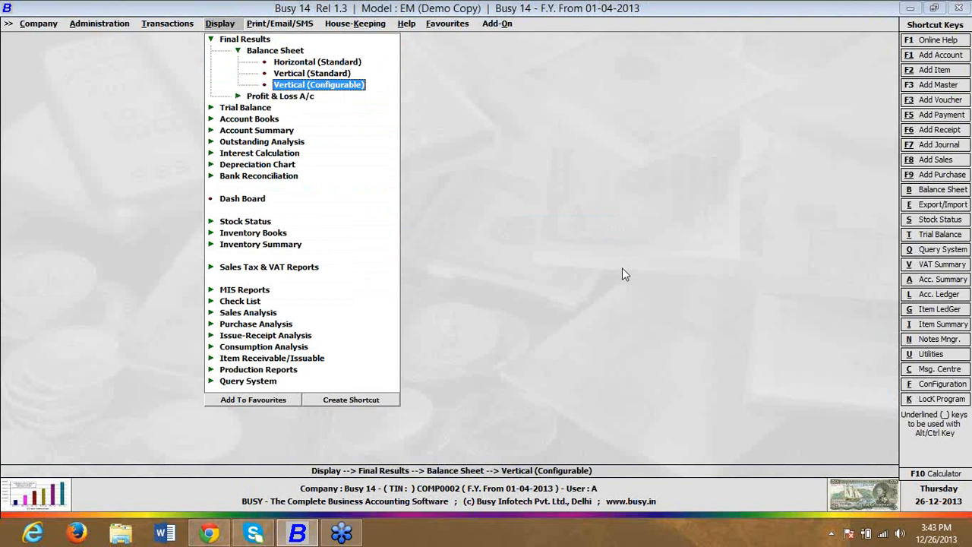
{"action": "key", "text": "Escape"}
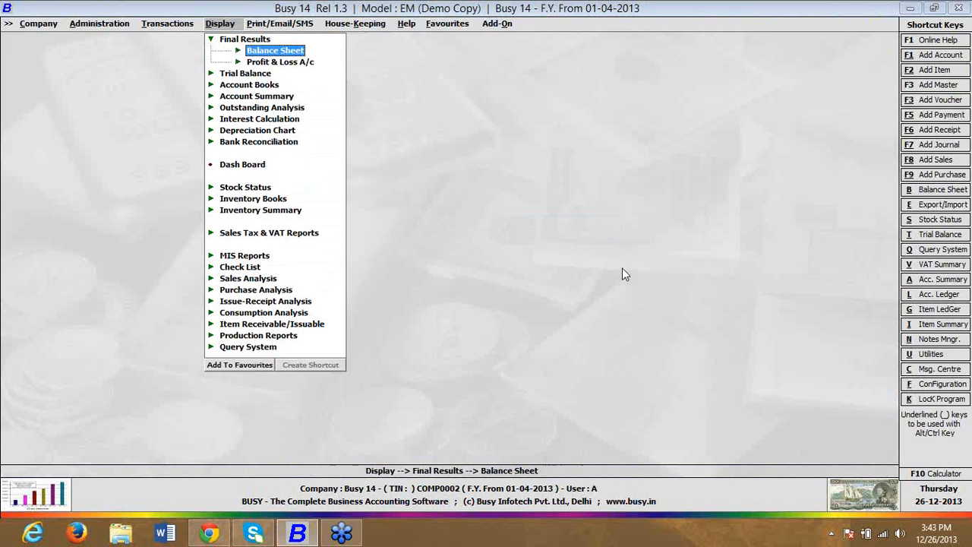
{"action": "key", "text": "Escape"}
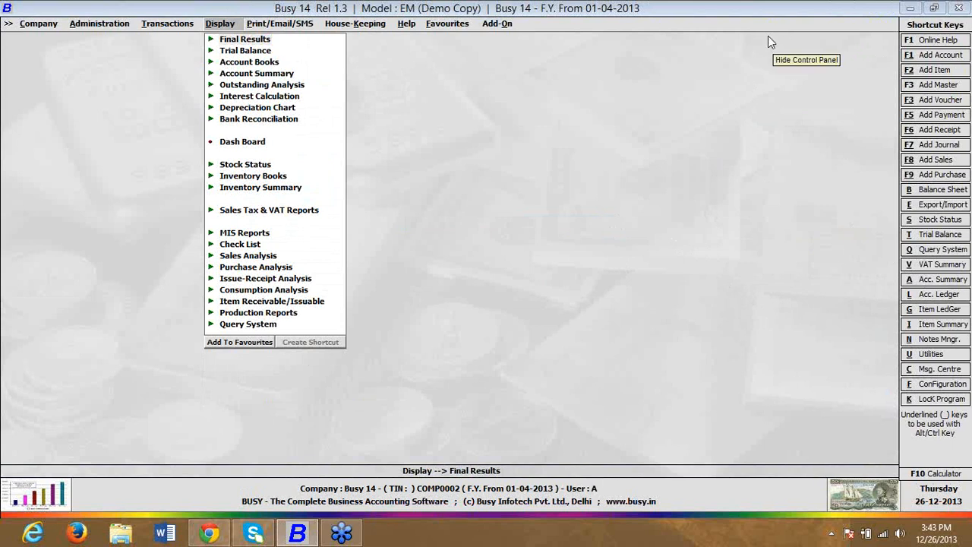
Step: Enable Date-wise Item Pricing in the Inventory section of Features / Options and save the configuration
{"action": "left_click", "coordinate": [114, 24]}
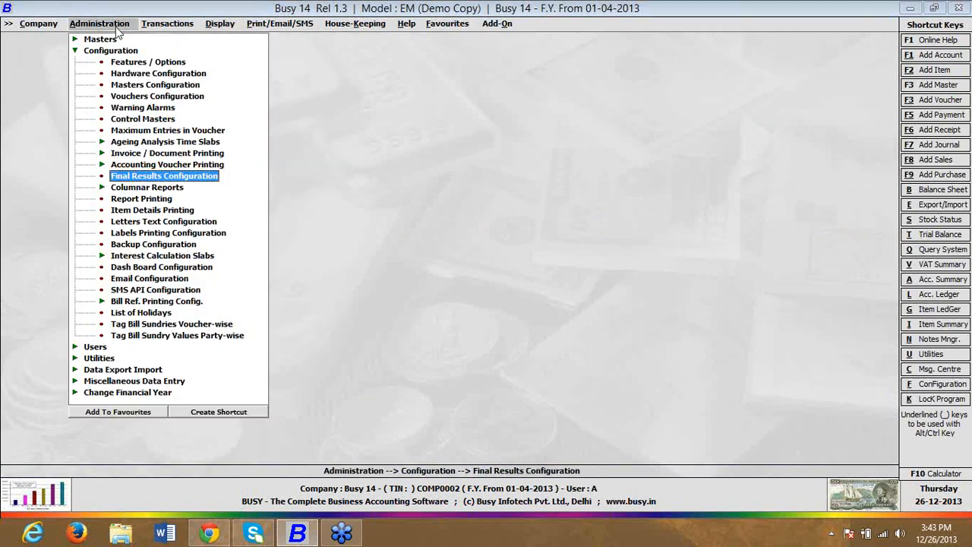
{"action": "left_click", "coordinate": [140, 64]}
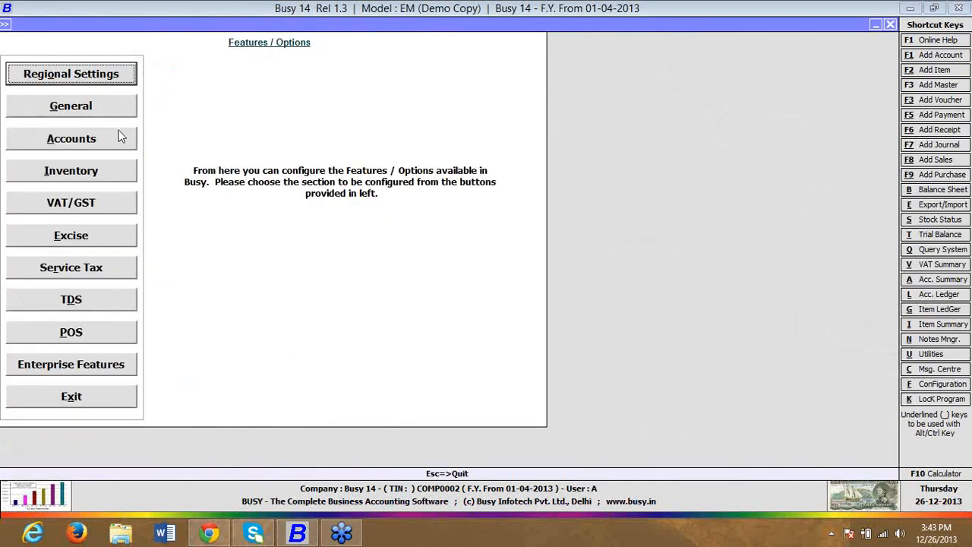
{"action": "left_click", "coordinate": [70, 171]}
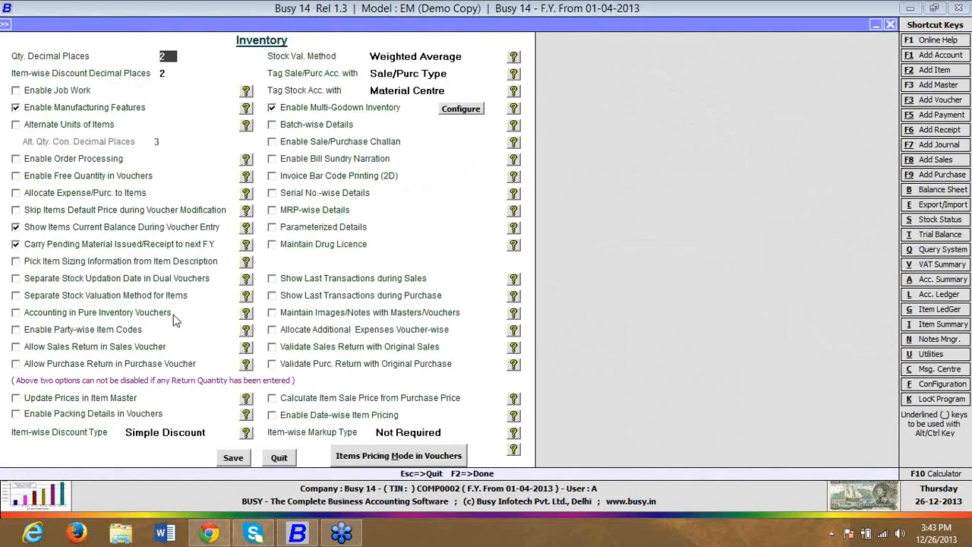
{"action": "left_click", "coordinate": [273, 416]}
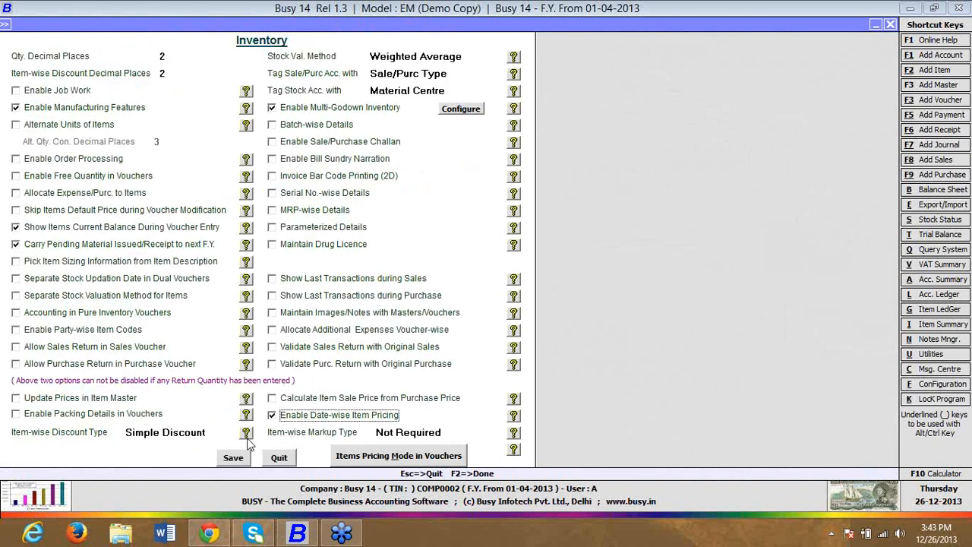
{"action": "left_click", "coordinate": [234, 458]}
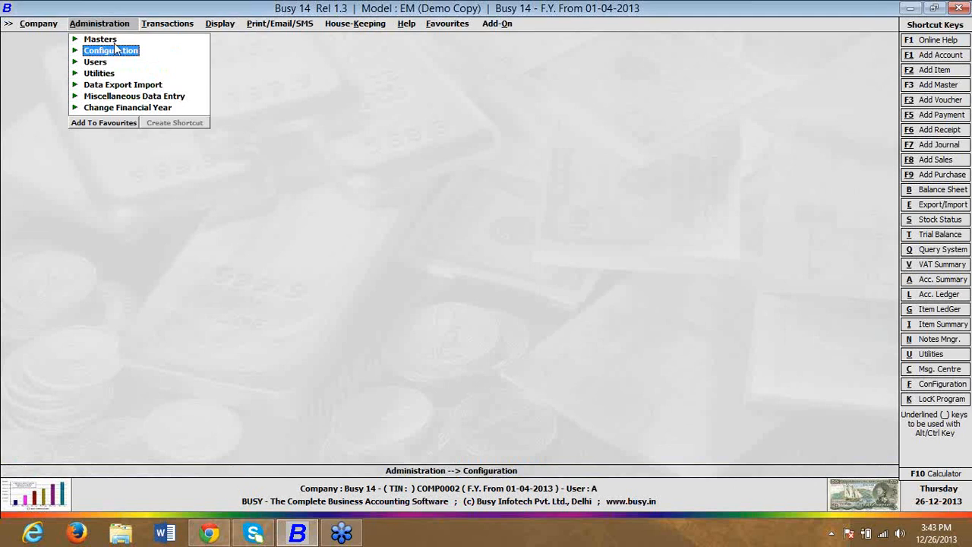
Step: Open the form for adding a new item master
{"action": "left_click", "coordinate": [111, 41]}
{"action": "left_click", "coordinate": [120, 97]}
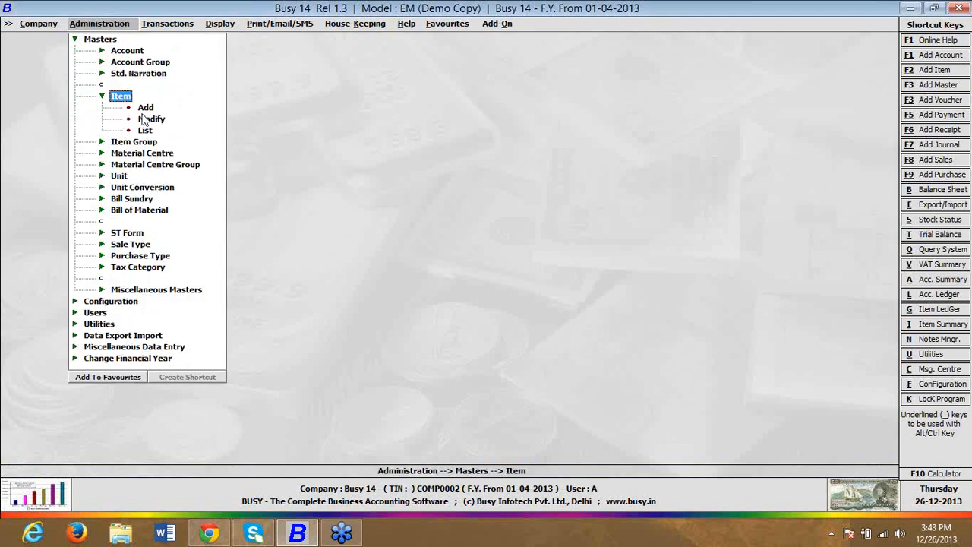
{"action": "left_click", "coordinate": [142, 119]}
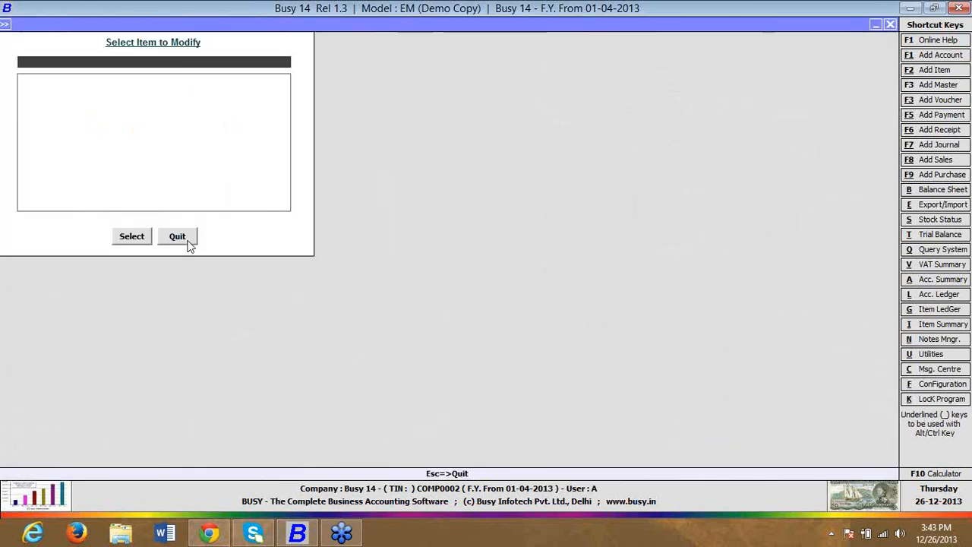
{"action": "left_click", "coordinate": [189, 244]}
{"action": "key", "text": "Return"}
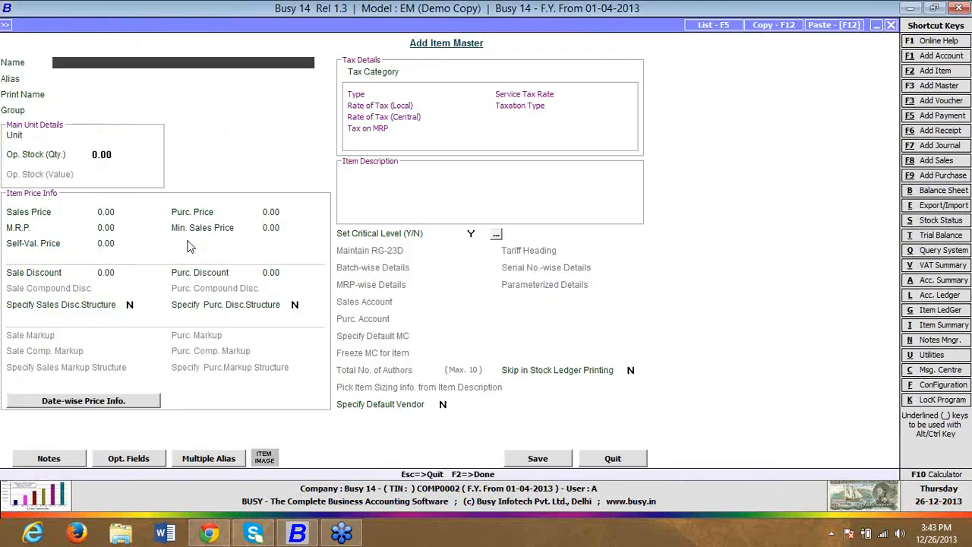
Step: Name the new item ITEM A, assign it to group General and set its unit to Pcs
{"action": "type", "text": "ITEM A"}
{"action": "key", "text": "Return"}
{"action": "key", "text": "Return"}
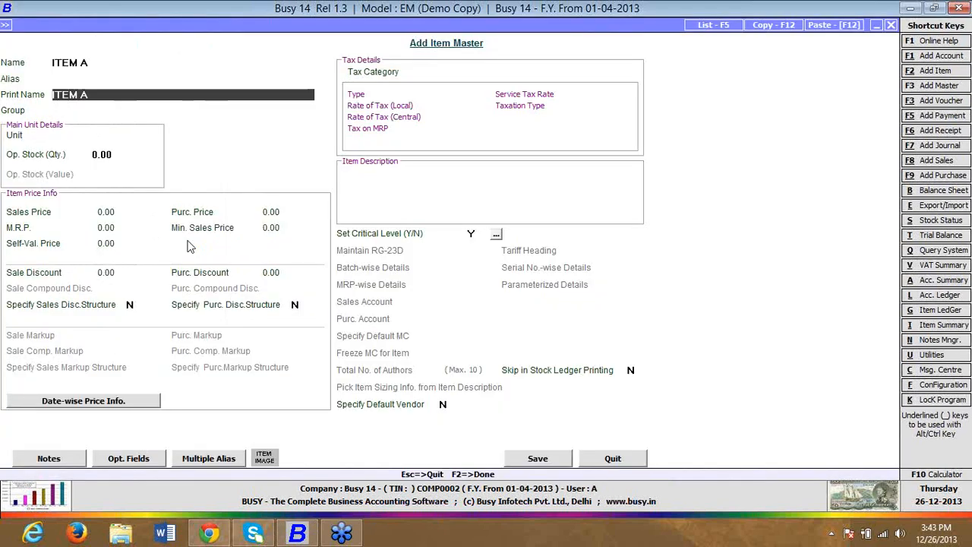
{"action": "key", "text": "Return"}
{"action": "key", "text": "Return"}
{"action": "type", "text": "P"}
{"action": "key", "text": "Return"}
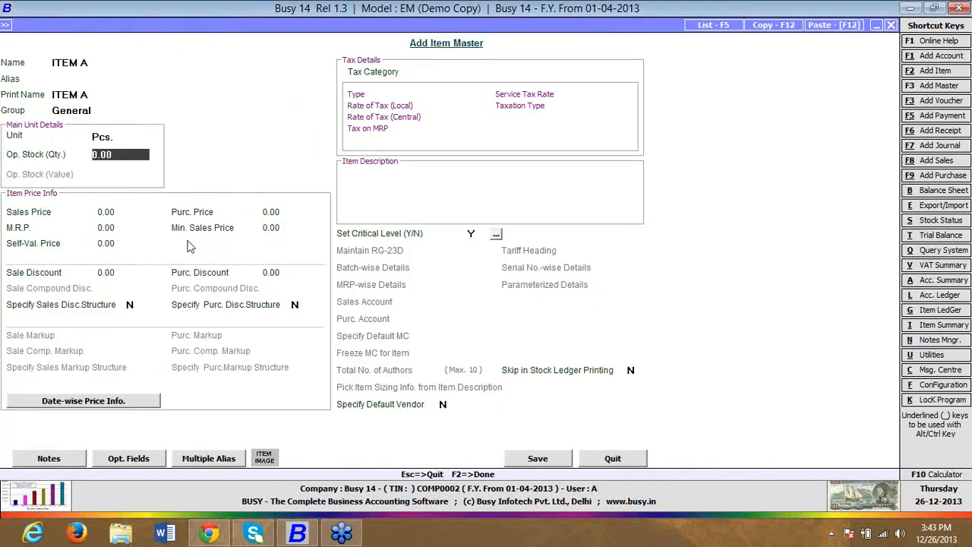
Step: Open the date-wise price info of ITEM A and enter a sale price of 100 for 01-04-2013
{"action": "key", "text": "Return"}
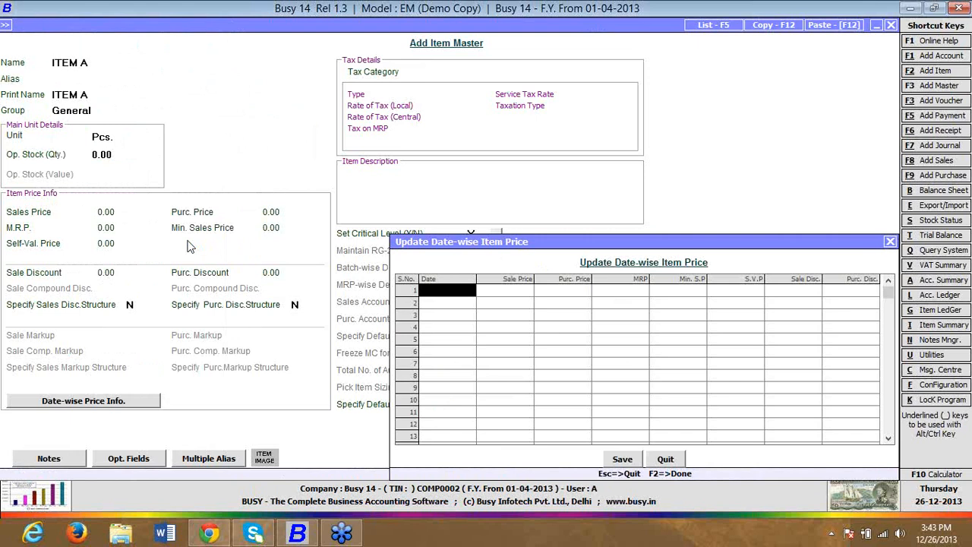
{"action": "key", "text": "Escape"}
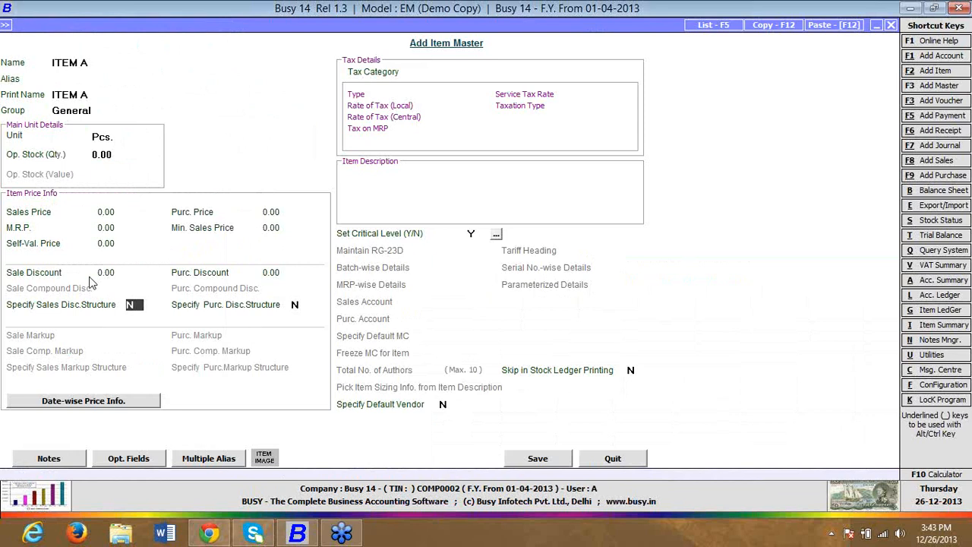
{"action": "left_click", "coordinate": [111, 401]}
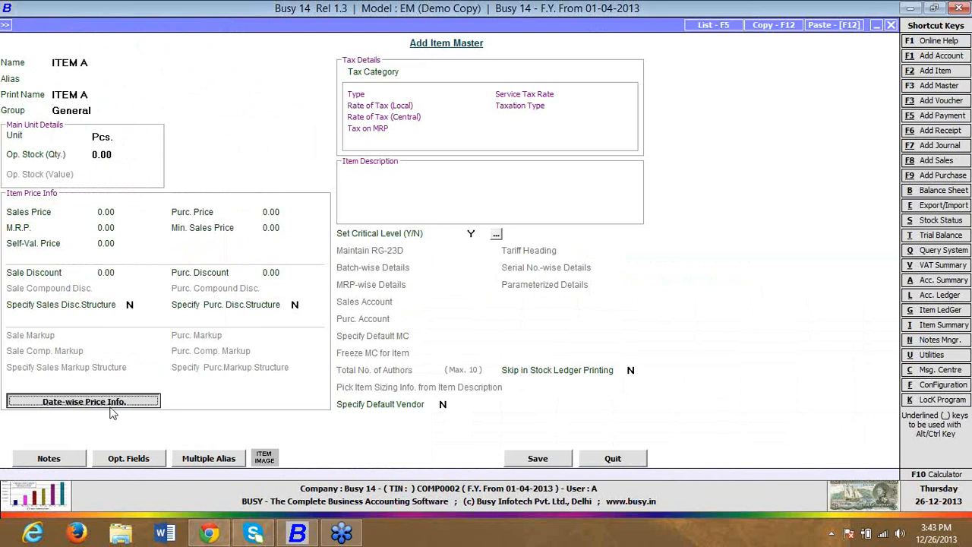
{"action": "type", "text": "1-4-"}
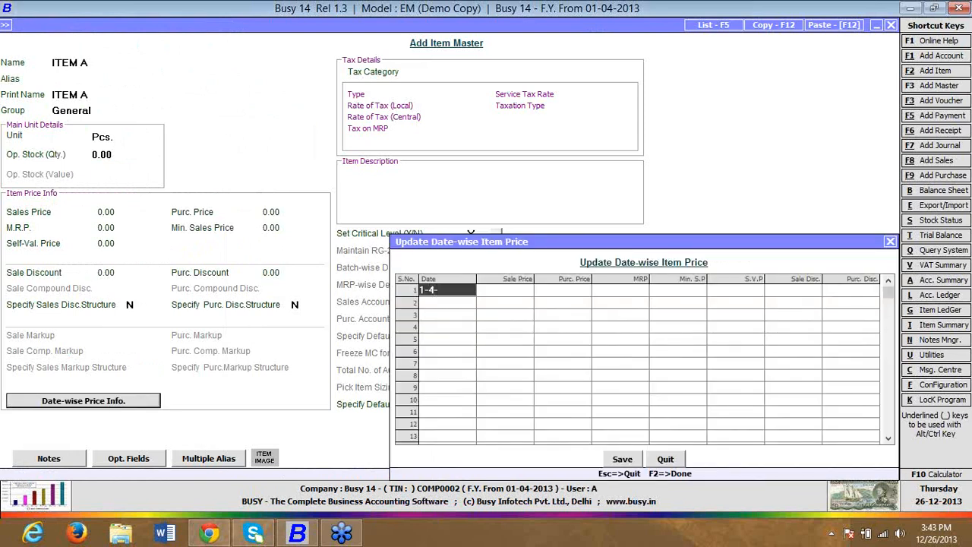
{"action": "key", "text": "Return"}
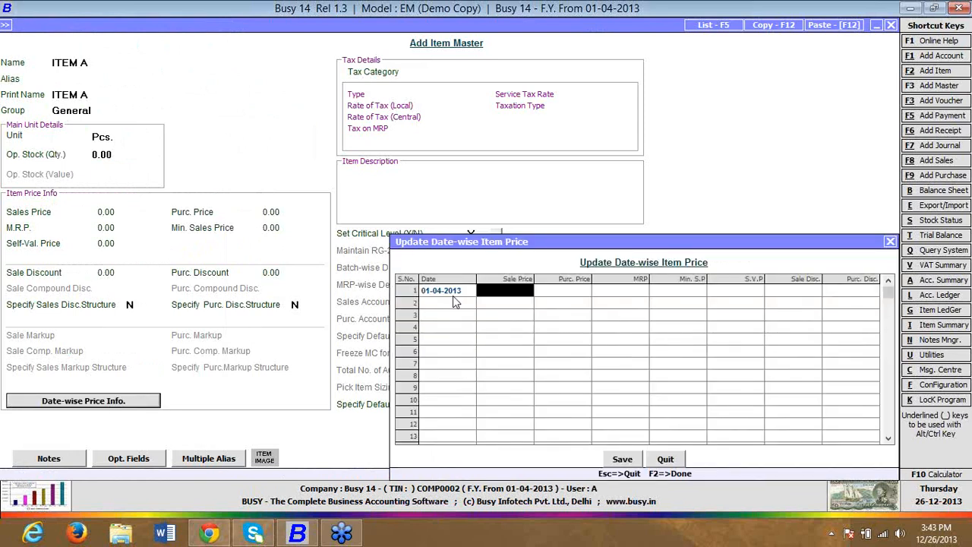
{"action": "type", "text": "100"}
{"action": "key", "text": "Return"}
{"action": "key", "text": "Return"}
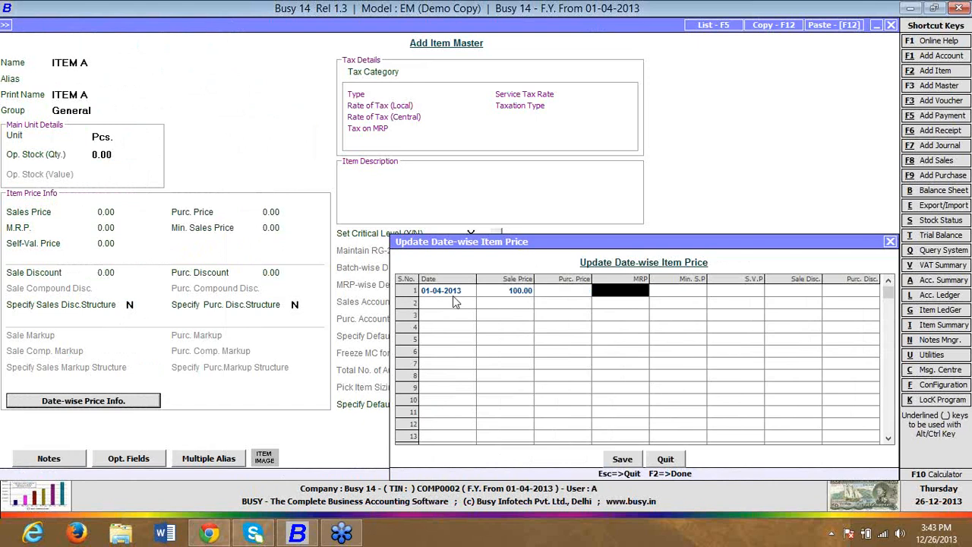
Step: Complete the first price row, leaving the MRP, minimum sale price, self-valuation price and both discounts blank
{"action": "key", "text": "Return"}
{"action": "key", "text": "Return"}
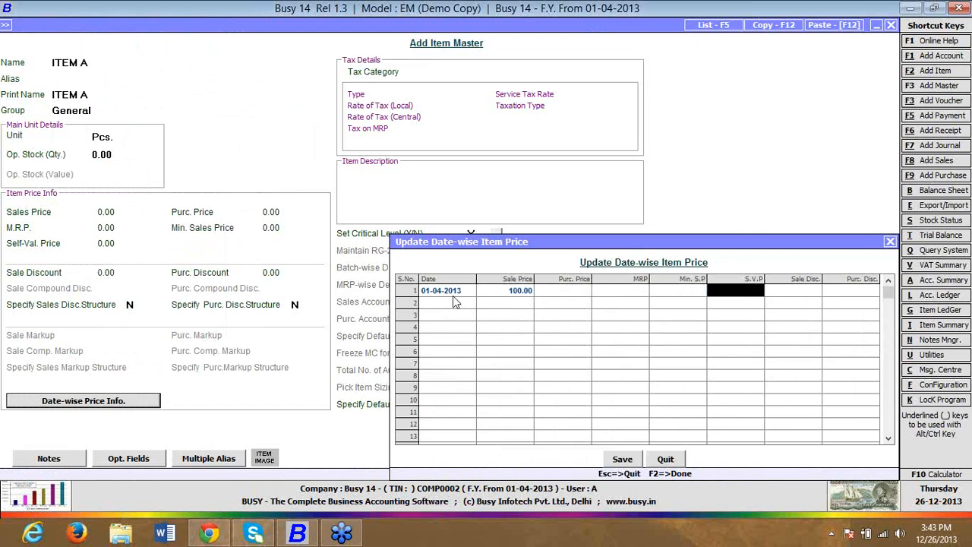
{"action": "key", "text": "Return"}
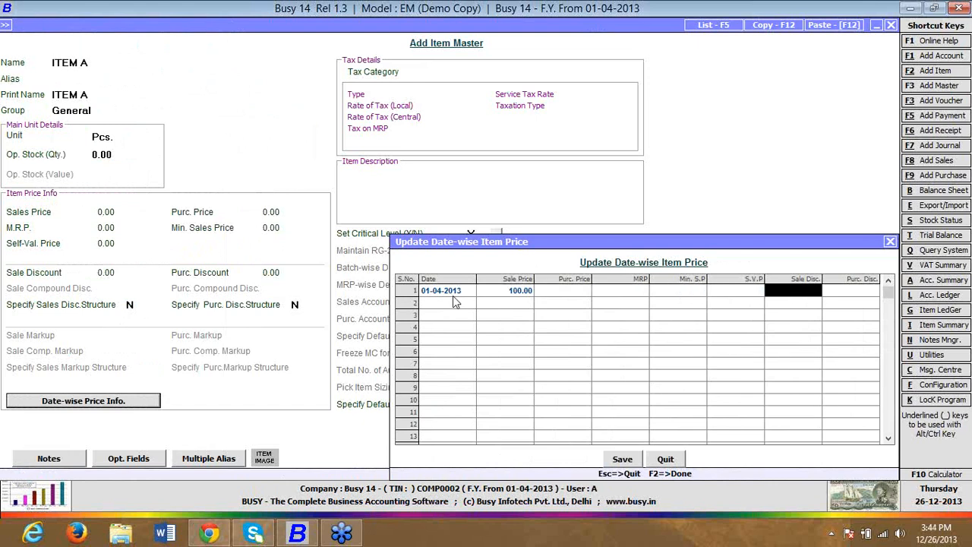
{"action": "key", "text": "Left"}
{"action": "key", "text": "Left"}
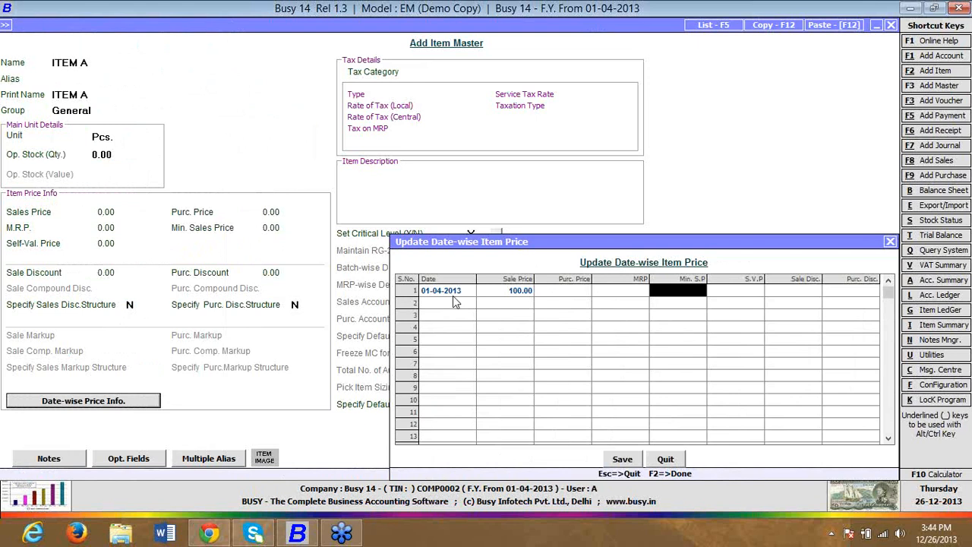
{"action": "key", "text": "Return"}
{"action": "key", "text": "Return"}
{"action": "key", "text": "Return"}
{"action": "key", "text": "Return"}
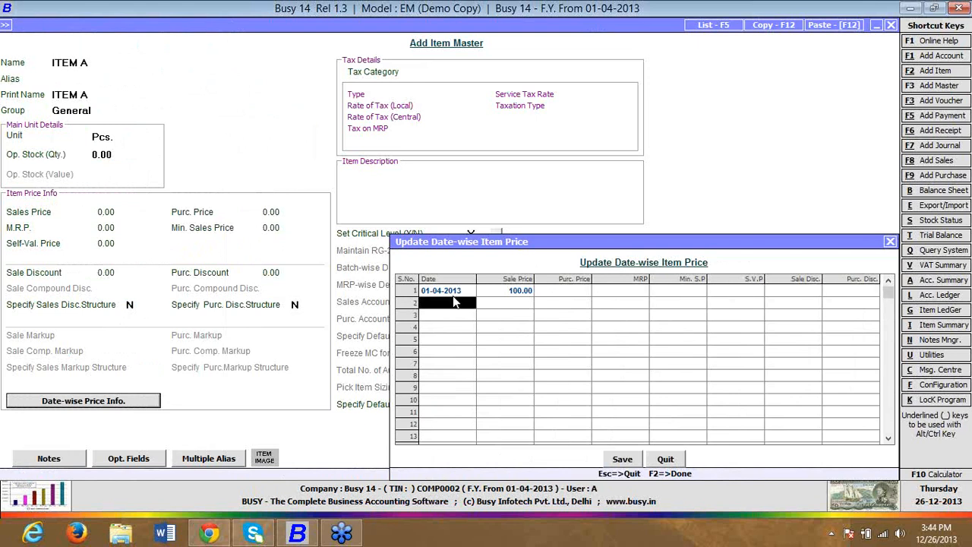
Step: Enter a sale price of 90 for 02-04-2013, then save the date-wise prices together with the item
{"action": "type", "text": "2-4"}
{"action": "key", "text": "Return"}
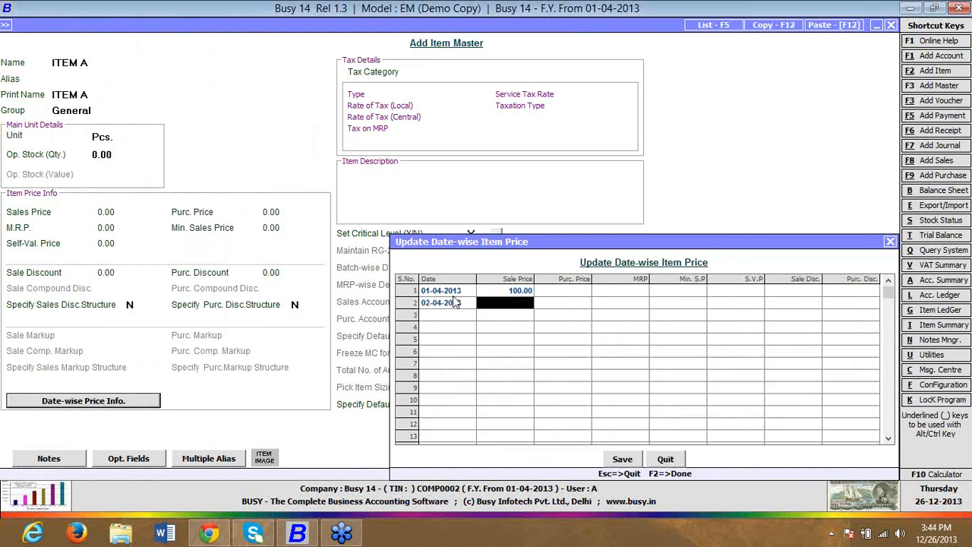
{"action": "type", "text": "90"}
{"action": "key", "text": "Return"}
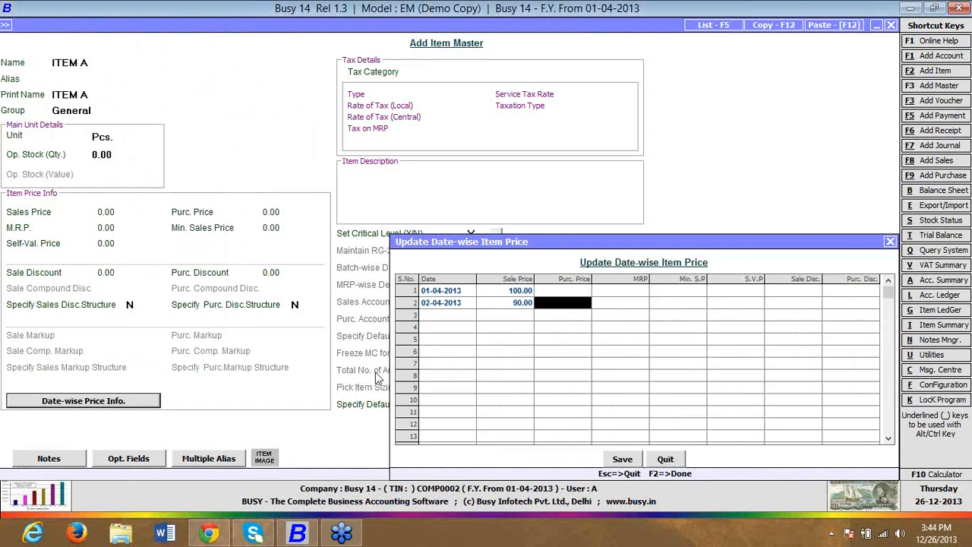
{"action": "left_click", "coordinate": [622, 460]}
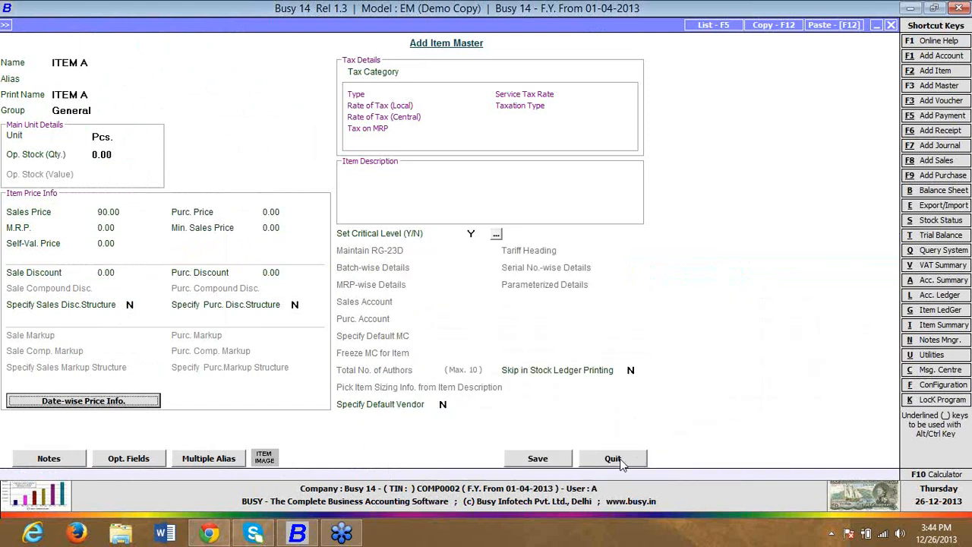
{"action": "left_click", "coordinate": [554, 463]}
{"action": "key", "text": "Escape"}
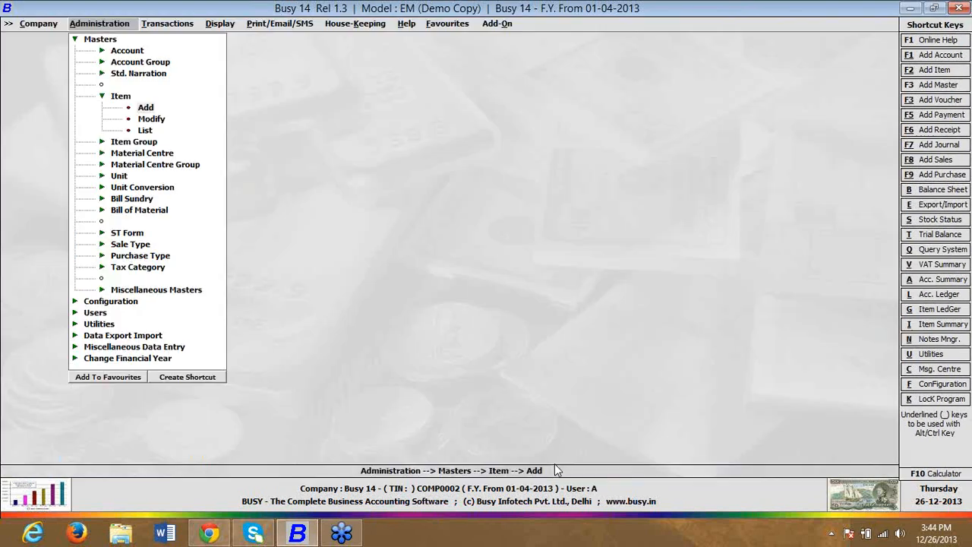
Step: Start a new sales voucher in series Main dated 01-04-2013
{"action": "key", "text": "Escape"}
{"action": "key", "text": "Right"}
{"action": "key", "text": "Return"}
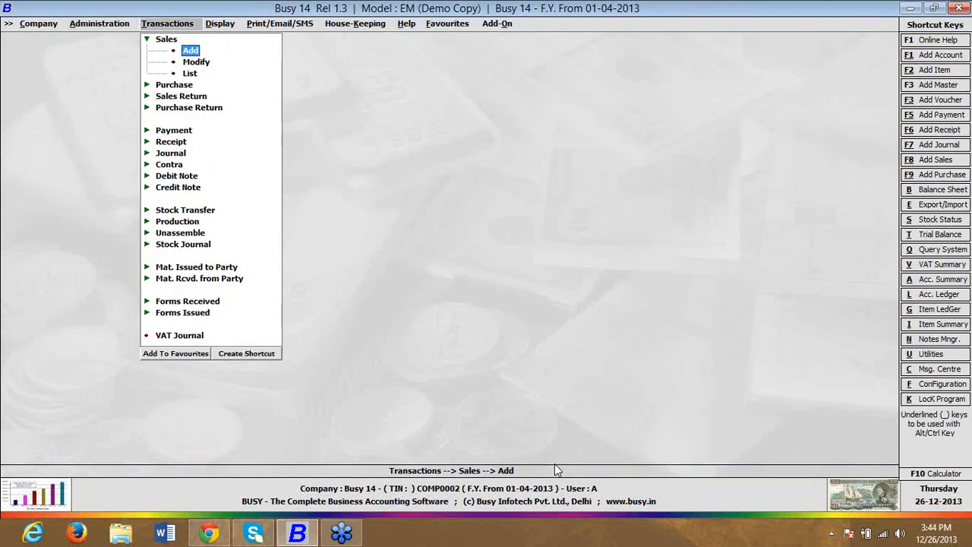
{"action": "key", "text": "Return"}
{"action": "key", "text": "Return"}
{"action": "key", "text": "Return"}
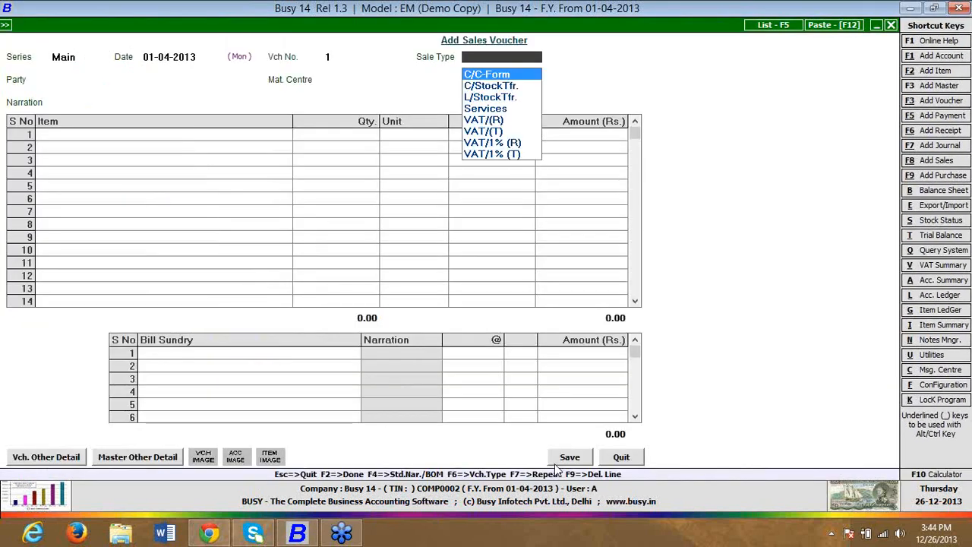
Step: Fill the voucher with sale type C/C-Form, party Busy Infotech Pvt. Ltd., Main Store and ITEM A to check its price, and quit without saving
{"action": "key", "text": "Return"}
{"action": "key", "text": "Return"}
{"action": "key", "text": "Return"}
{"action": "key", "text": "Return"}
{"action": "key", "text": "Return"}
{"action": "key", "text": "Return"}
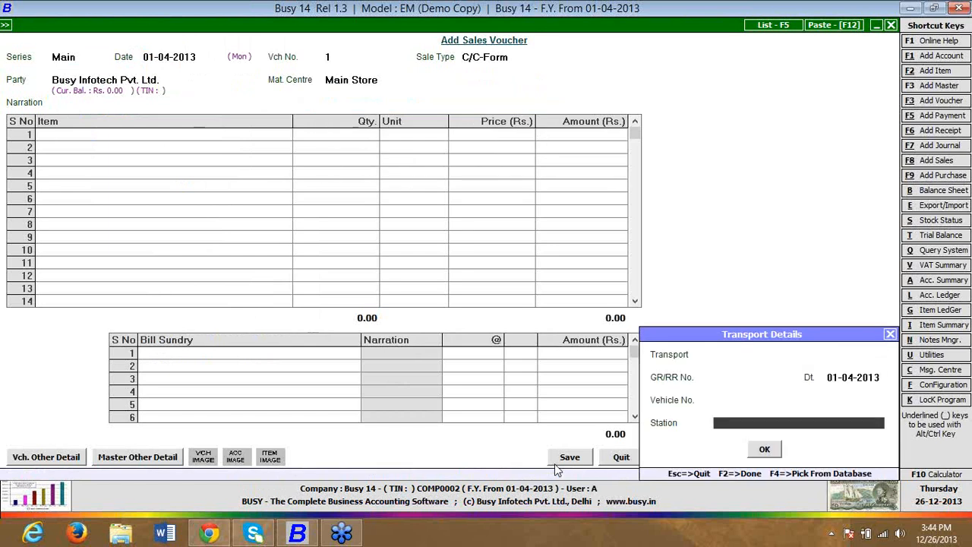
{"action": "key", "text": "Return"}
{"action": "key", "text": "Return"}
{"action": "key", "text": "Return"}
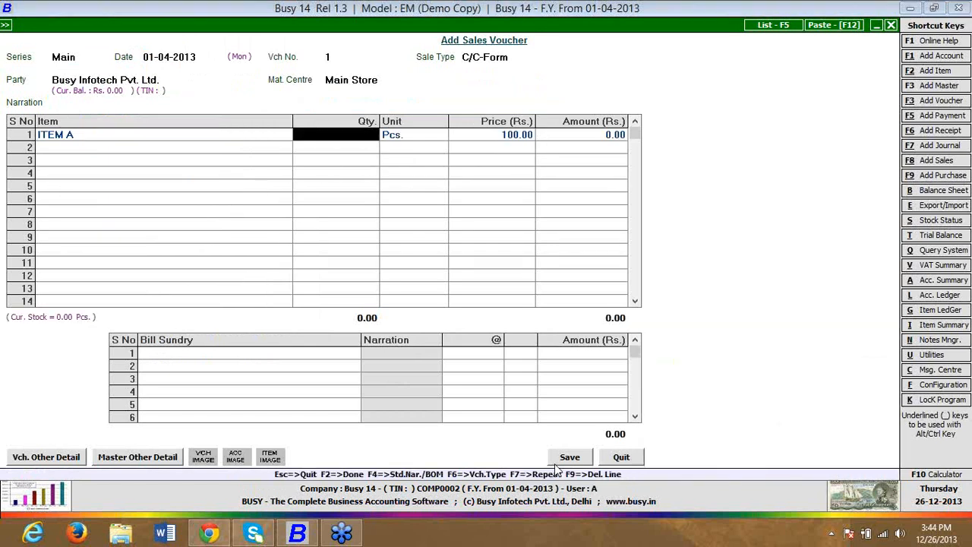
{"action": "key", "text": "Escape"}
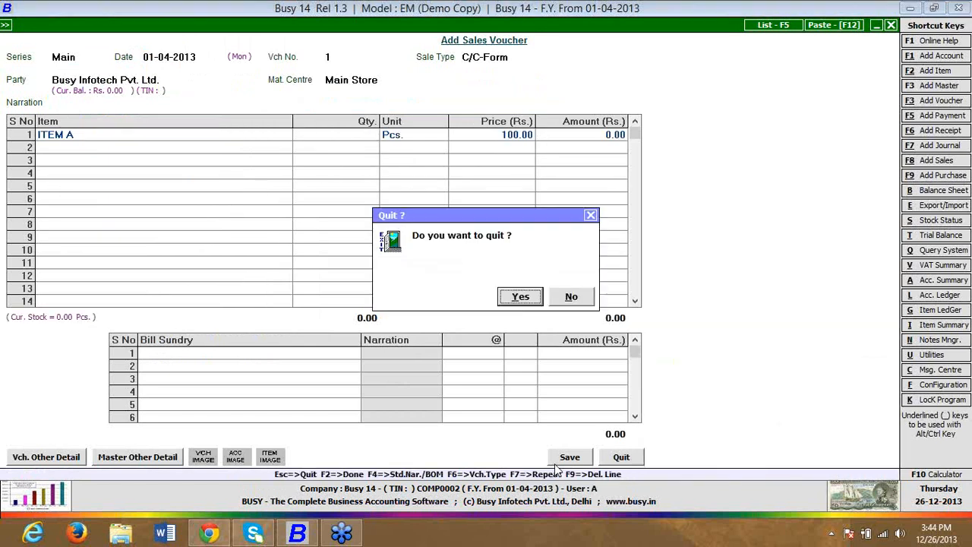
{"action": "key", "text": "Return"}
Step: Date the new sales voucher 02-04-2013 with sale type C/C-Form, party Busy Infotech Pvt. Ltd. and material centre Main Store
{"action": "type", "text": "2"}
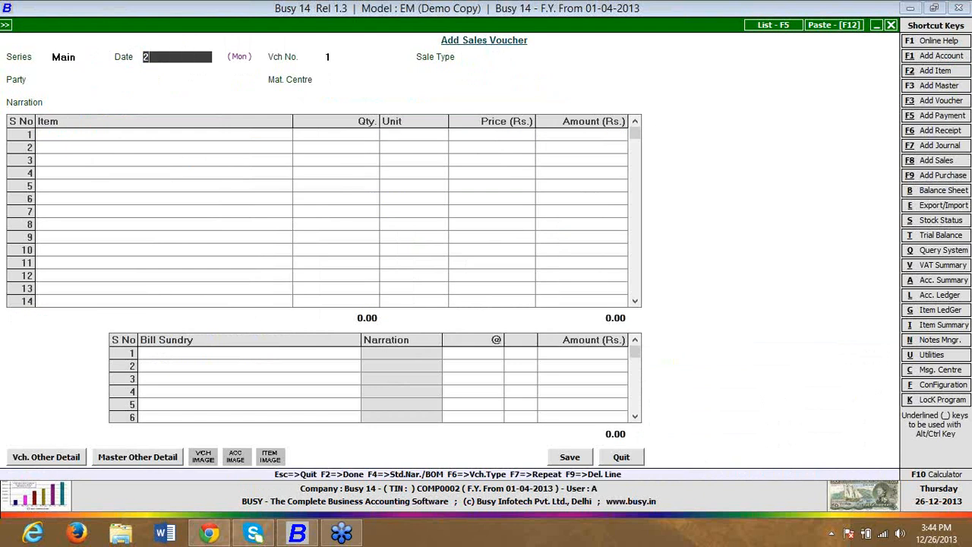
{"action": "key", "text": "Return"}
{"action": "key", "text": "Return"}
{"action": "key", "text": "Return"}
{"action": "key", "text": "Return"}
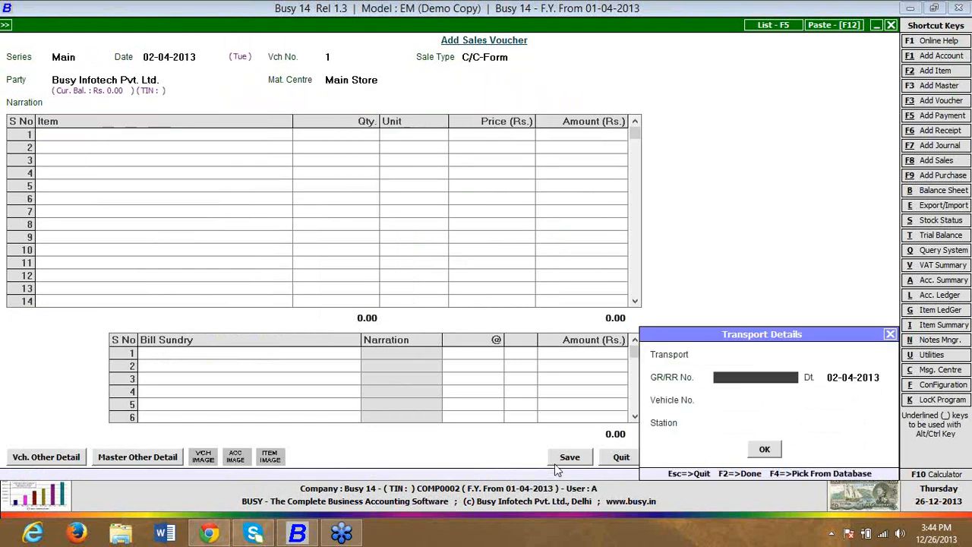
Step: Leave the transport details blank and add ITEM A to the voucher with quantity 1
{"action": "key", "text": "Return"}
{"action": "key", "text": "Return"}
{"action": "key", "text": "Return"}
{"action": "key", "text": "Return"}
{"action": "key", "text": "Return"}
{"action": "key", "text": "Return"}
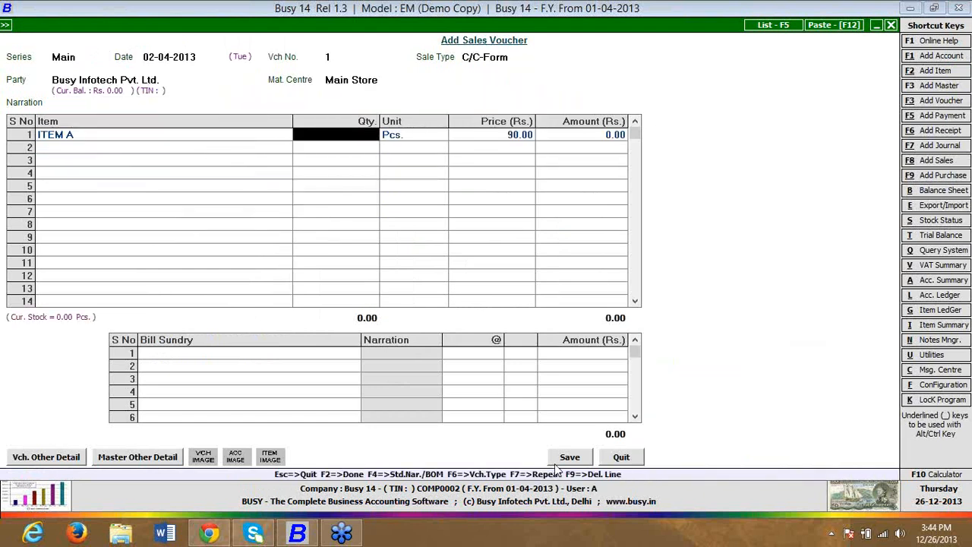
{"action": "type", "text": "1"}
{"action": "key", "text": "Return"}
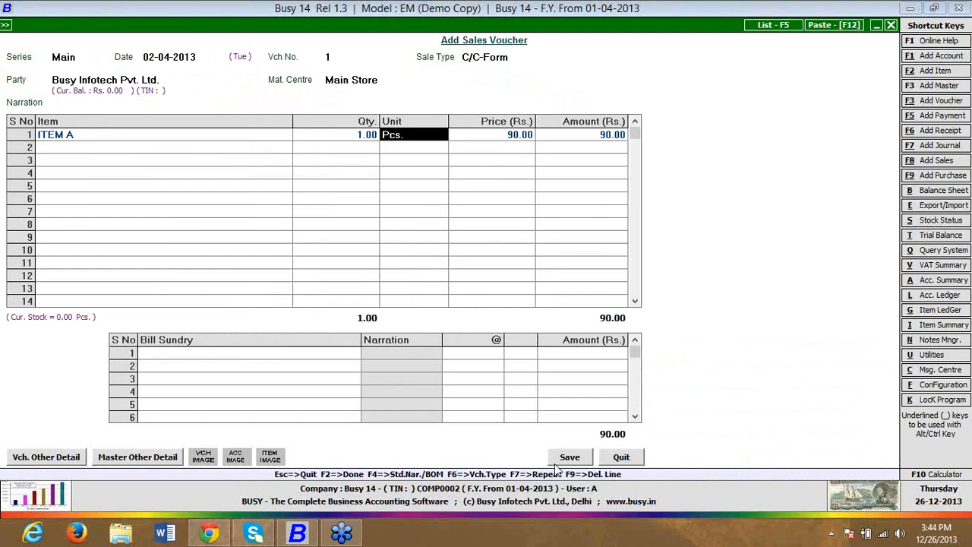
Step: Open the item master of ITEM A for modification from the voucher's item line
{"action": "key", "text": "Left"}
{"action": "key", "text": "Left"}
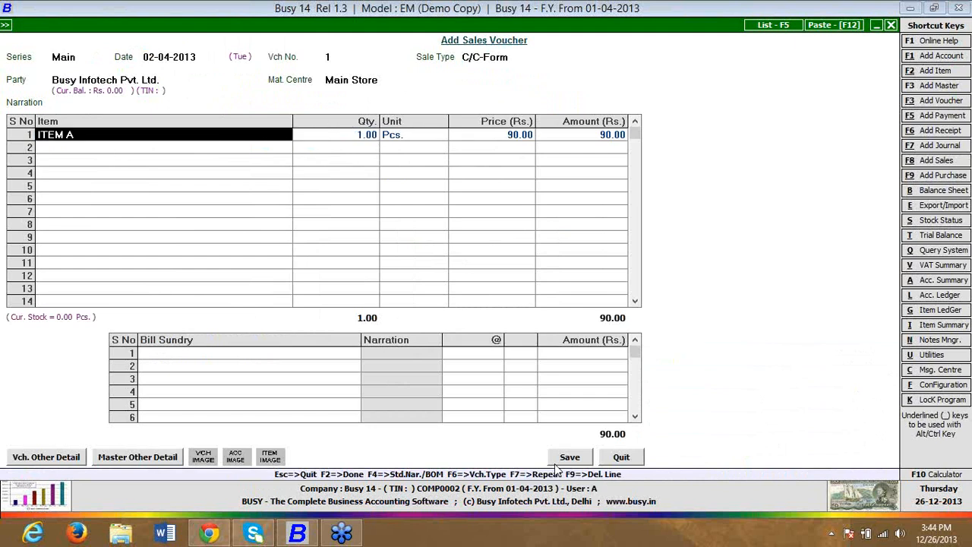
{"action": "key", "text": "alt+m"}
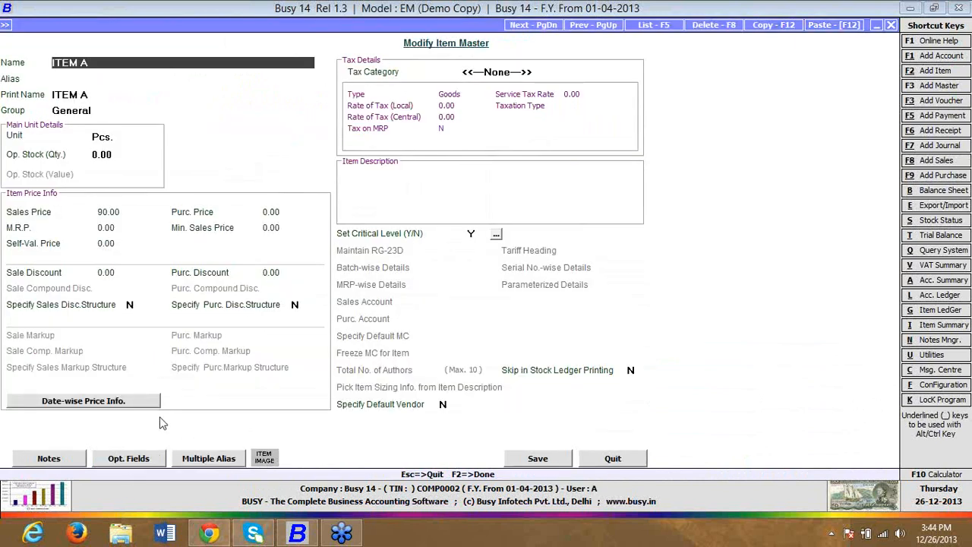
Step: Add a date-wise price entry for ITEM A dated 13-04-2013 with a sale price of 100
{"action": "left_click", "coordinate": [115, 402]}
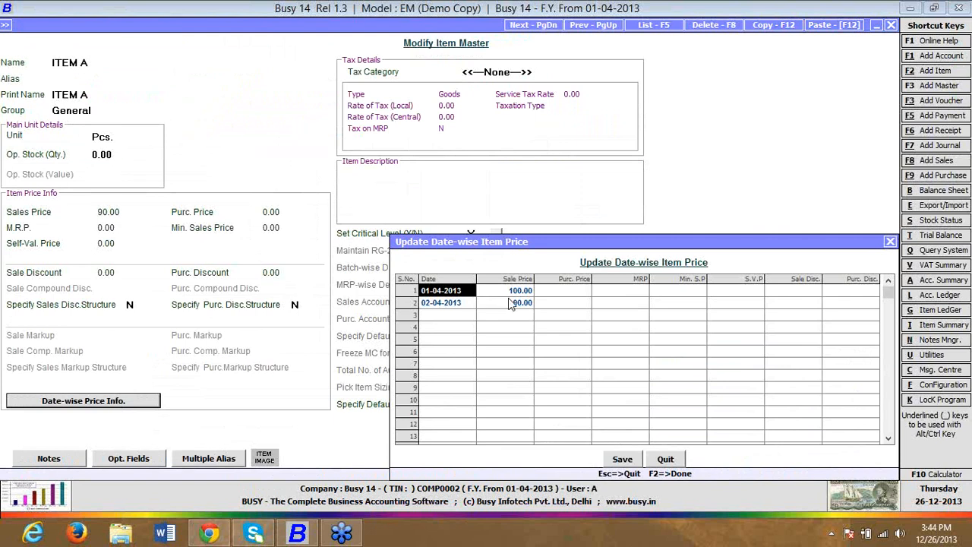
{"action": "left_click", "coordinate": [459, 317]}
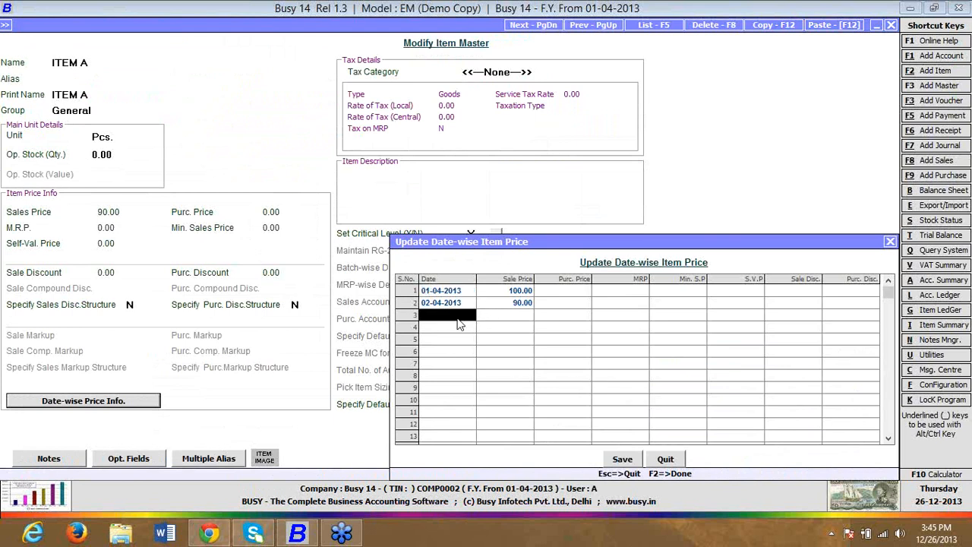
{"action": "type", "text": "13"}
{"action": "key", "text": "Return"}
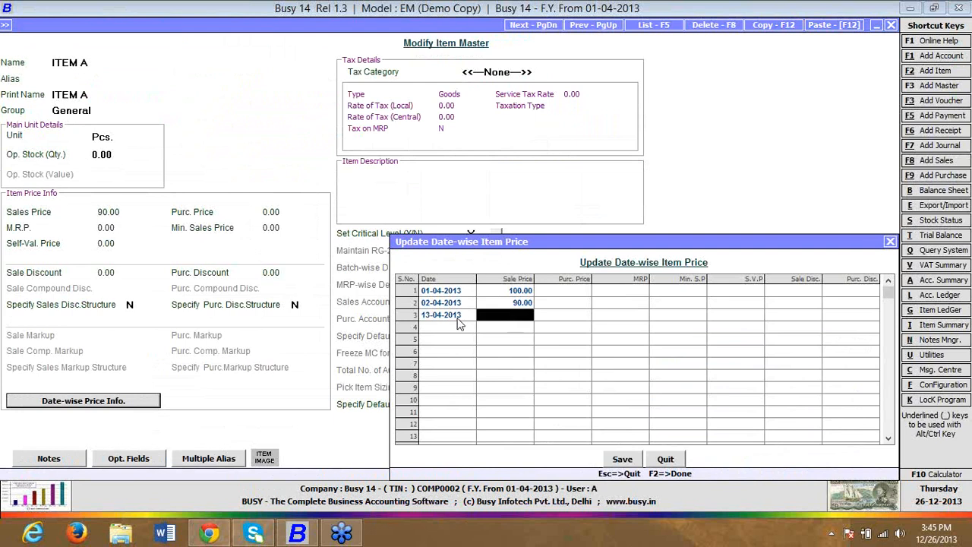
{"action": "type", "text": "100"}
{"action": "key", "text": "Return"}
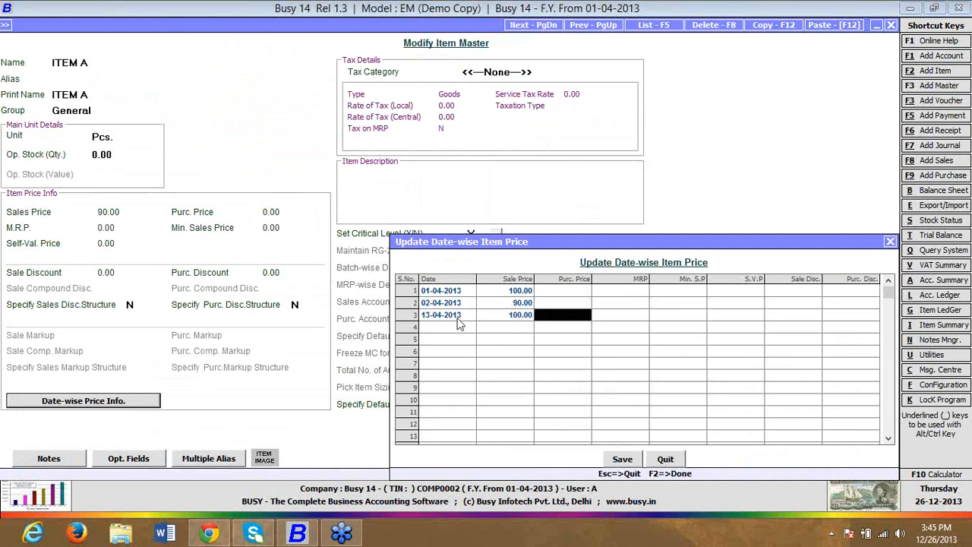
Step: Set ITEM A's 02-04-2013 entry to sale price 100 and sale discount 10, confirm the price list, and quit the item master unsaved
{"action": "left_click", "coordinate": [526, 306]}
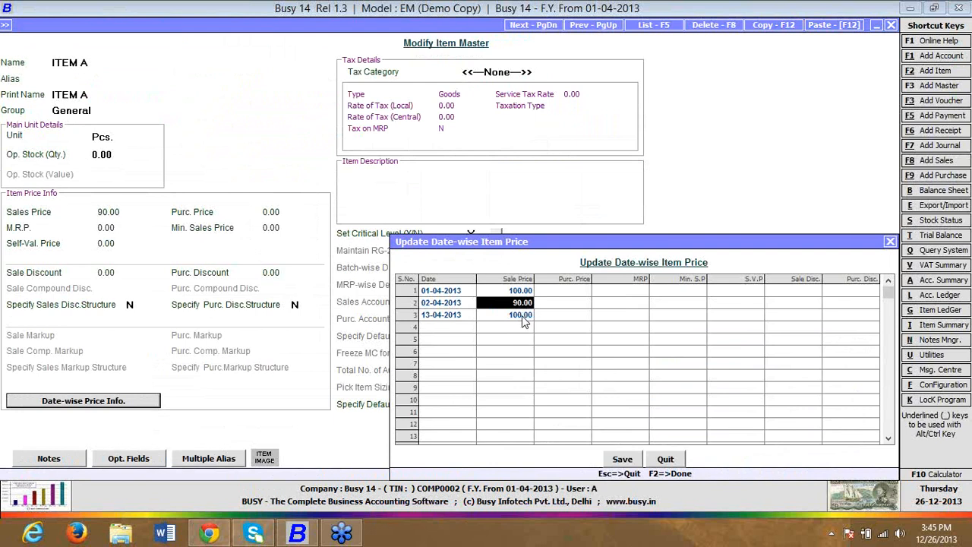
{"action": "left_click", "coordinate": [526, 316]}
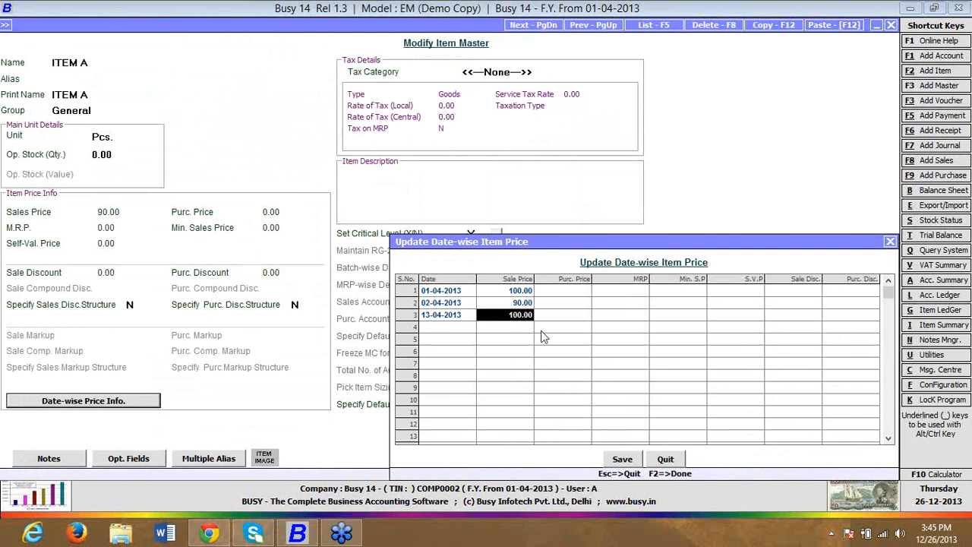
{"action": "left_click", "coordinate": [534, 304]}
{"action": "type", "text": "100"}
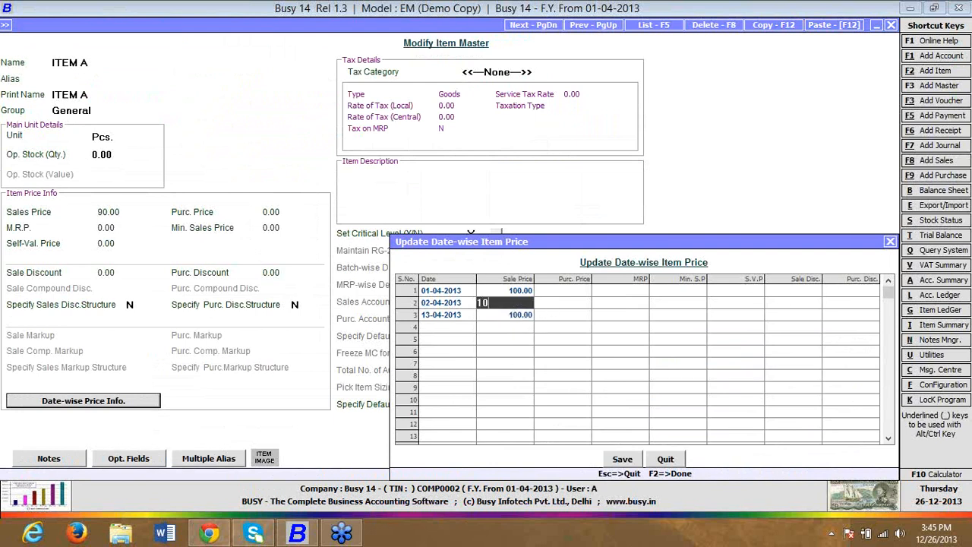
{"action": "key", "text": "Return"}
{"action": "key", "text": "Return"}
{"action": "key", "text": "Return"}
{"action": "key", "text": "Return"}
{"action": "key", "text": "Return"}
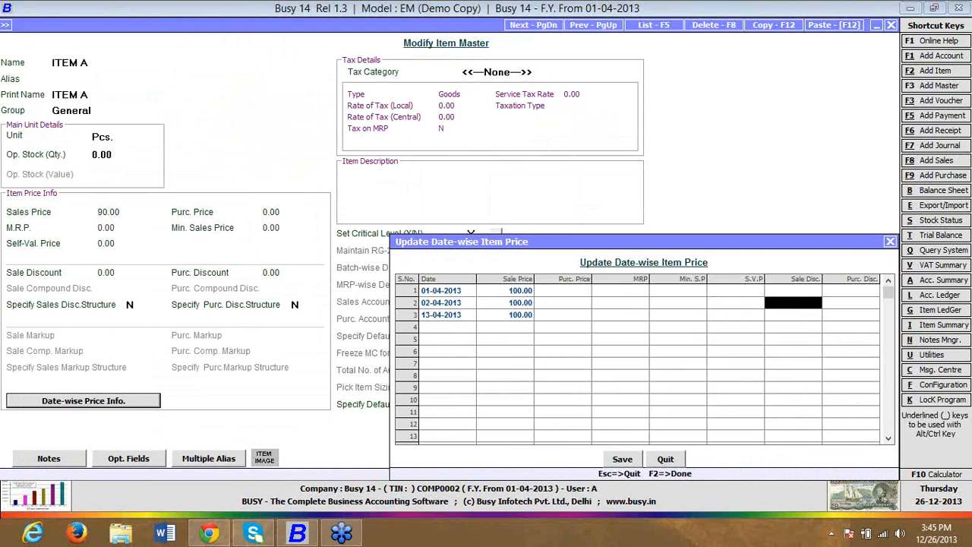
{"action": "type", "text": "10"}
{"action": "key", "text": "Return"}
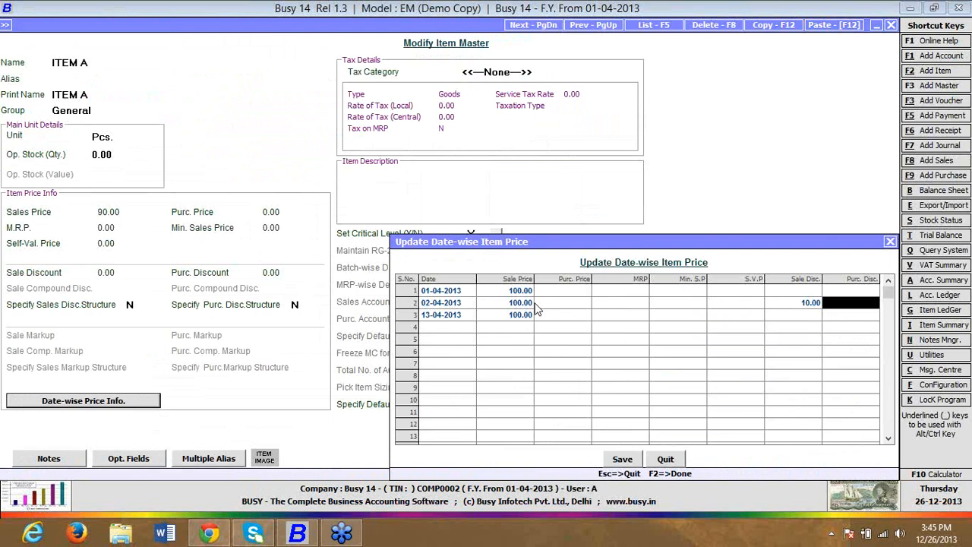
{"action": "key", "text": "F2"}
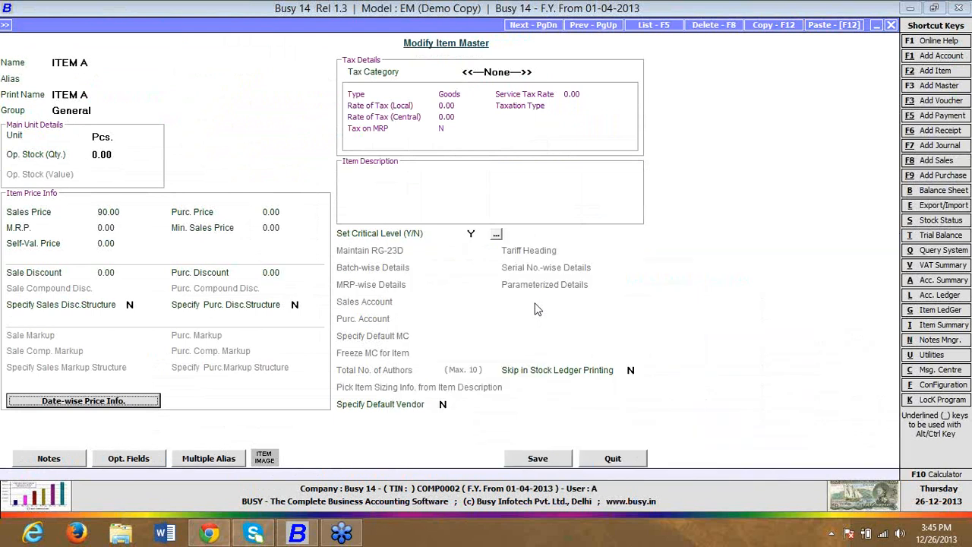
{"action": "key", "text": "Escape"}
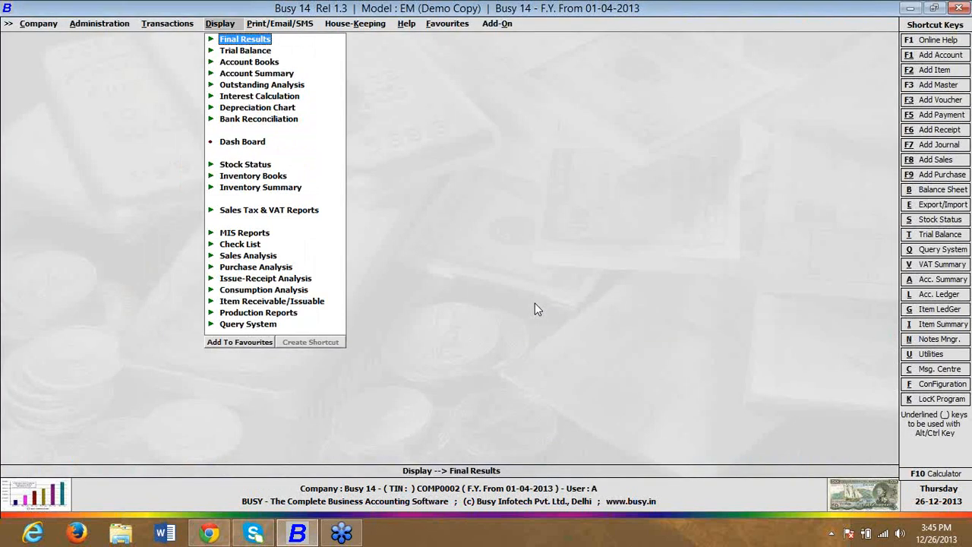
Step: Look up the default sale price and discount details of ITEM A through the Query System
{"action": "key", "text": "Down"}
{"action": "key", "text": "Down"}
{"action": "key", "text": "Down"}
{"action": "key", "text": "Down"}
{"action": "key", "text": "Down"}
{"action": "key", "text": "Down"}
{"action": "key", "text": "Down"}
{"action": "key", "text": "Down"}
{"action": "key", "text": "Down"}
{"action": "key", "text": "Down"}
{"action": "key", "text": "Down"}
{"action": "key", "text": "Down"}
{"action": "key", "text": "Down"}
{"action": "key", "text": "Down"}
{"action": "key", "text": "Down"}
{"action": "key", "text": "Down"}
{"action": "key", "text": "Down"}
{"action": "key", "text": "Down"}
{"action": "key", "text": "Down"}
{"action": "key", "text": "Down"}
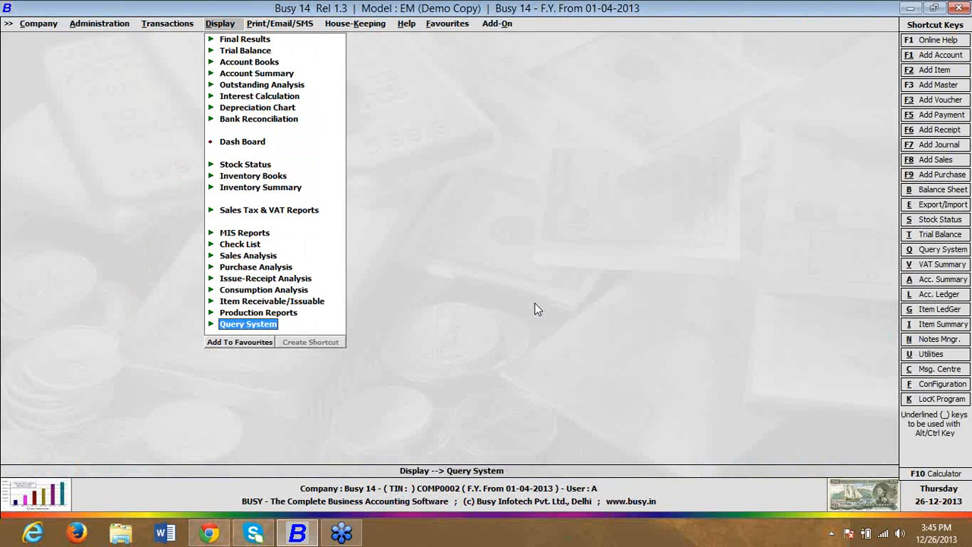
{"action": "key", "text": "Return"}
{"action": "key", "text": "Down"}
{"action": "key", "text": "Down"}
{"action": "key", "text": "Down"}
{"action": "key", "text": "Down"}
{"action": "key", "text": "Return"}
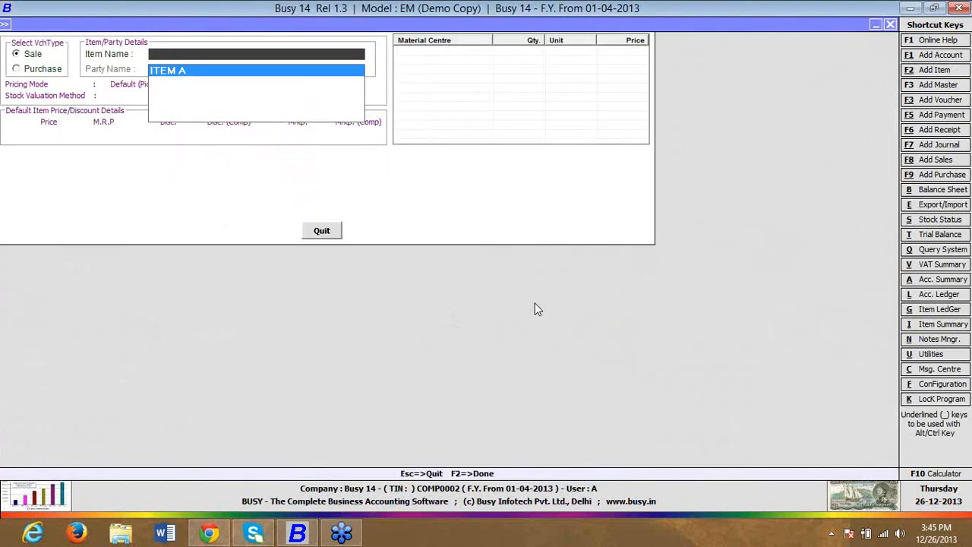
{"action": "key", "text": "Return"}
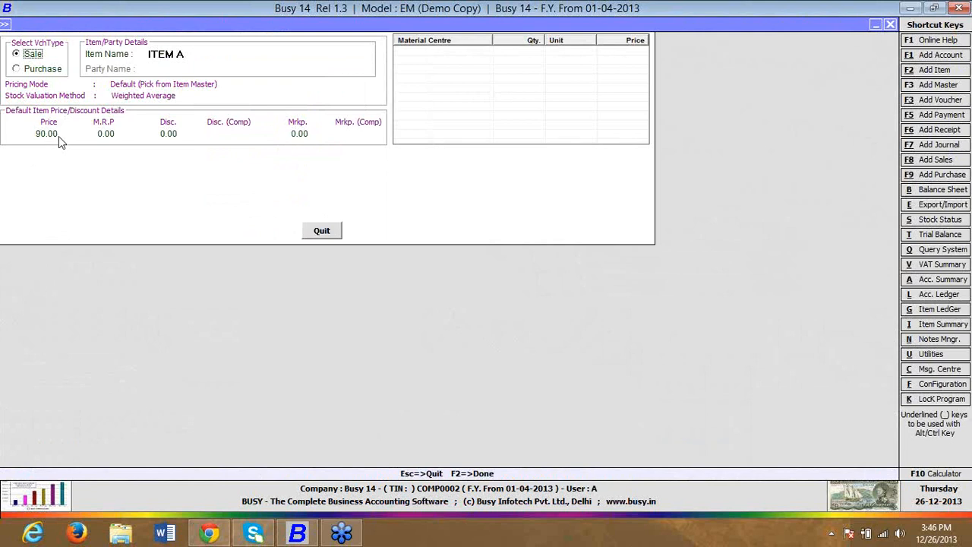
{"action": "key", "text": "Escape"}
Step: Open the item master of ITEM A, review its date-wise price list, and quit without changes
{"action": "key", "text": "Return"}
{"action": "key", "text": "Down"}
{"action": "key", "text": "Return"}
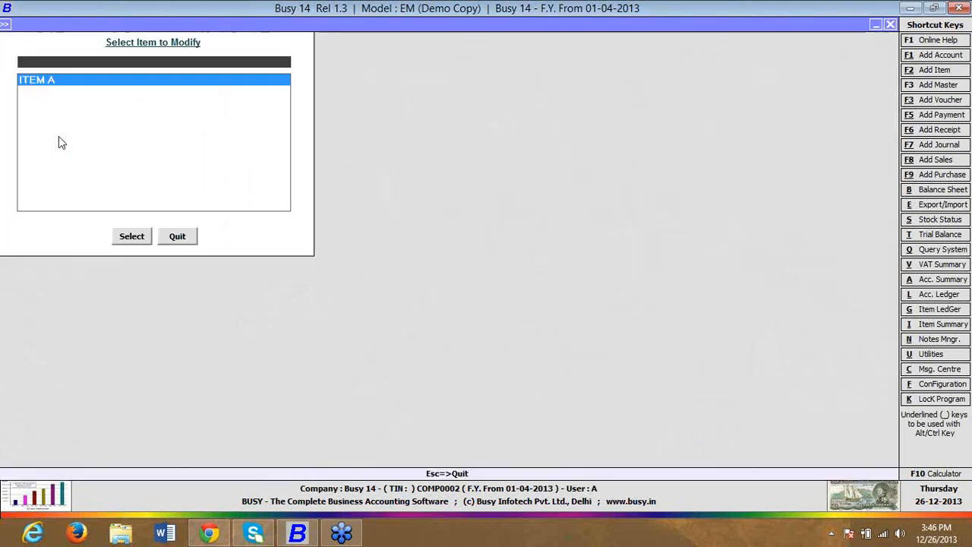
{"action": "key", "text": "Return"}
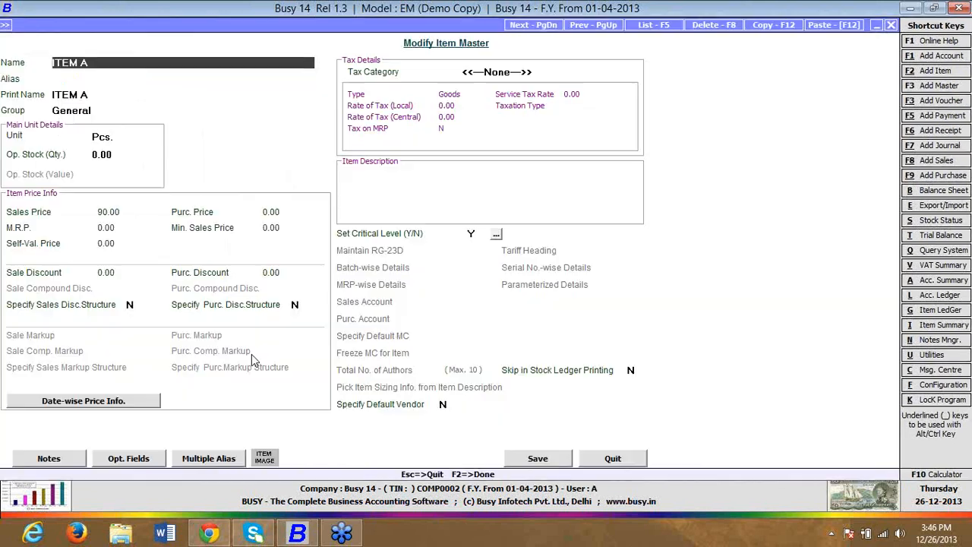
{"action": "left_click", "coordinate": [78, 403]}
{"action": "left_click", "coordinate": [450, 308]}
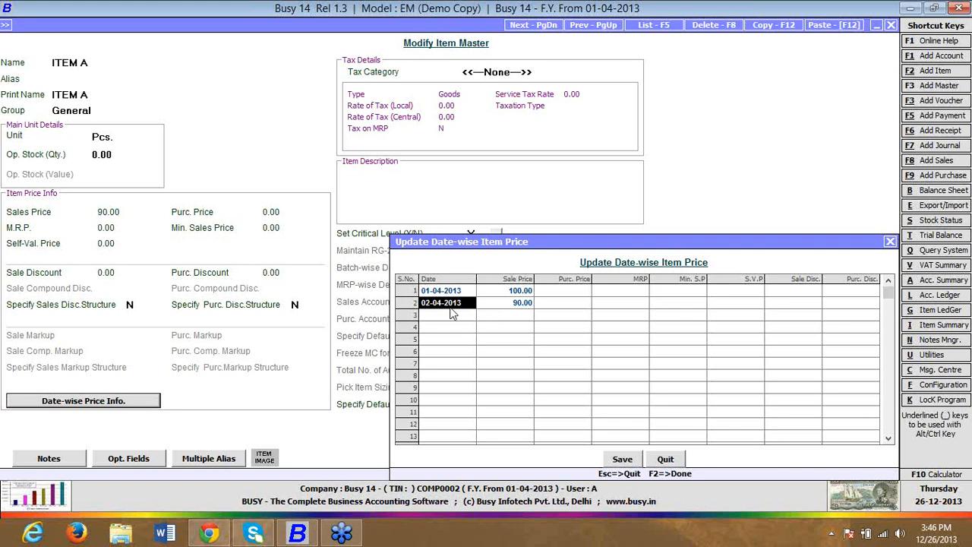
{"action": "left_click", "coordinate": [445, 312]}
{"action": "left_click", "coordinate": [432, 352]}
{"action": "left_click", "coordinate": [423, 401]}
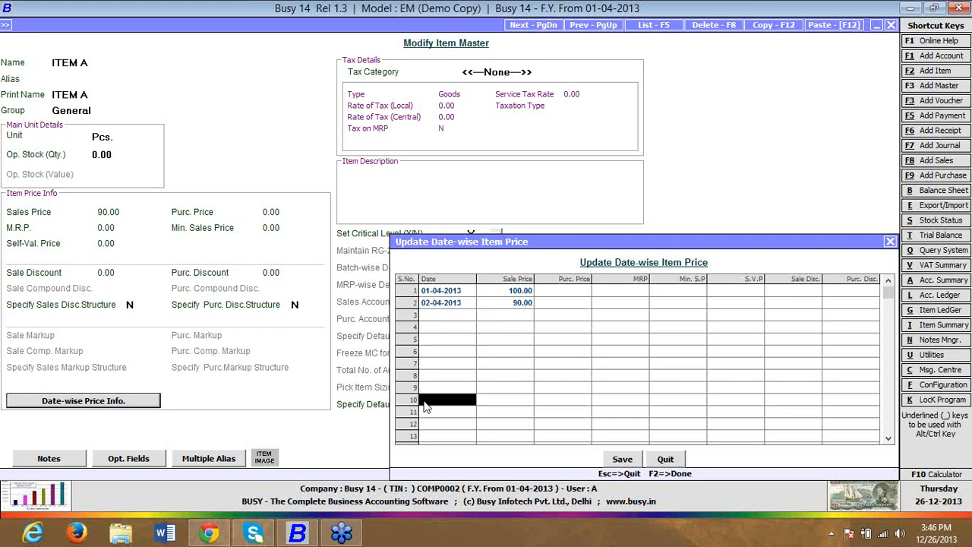
{"action": "key", "text": "Escape"}
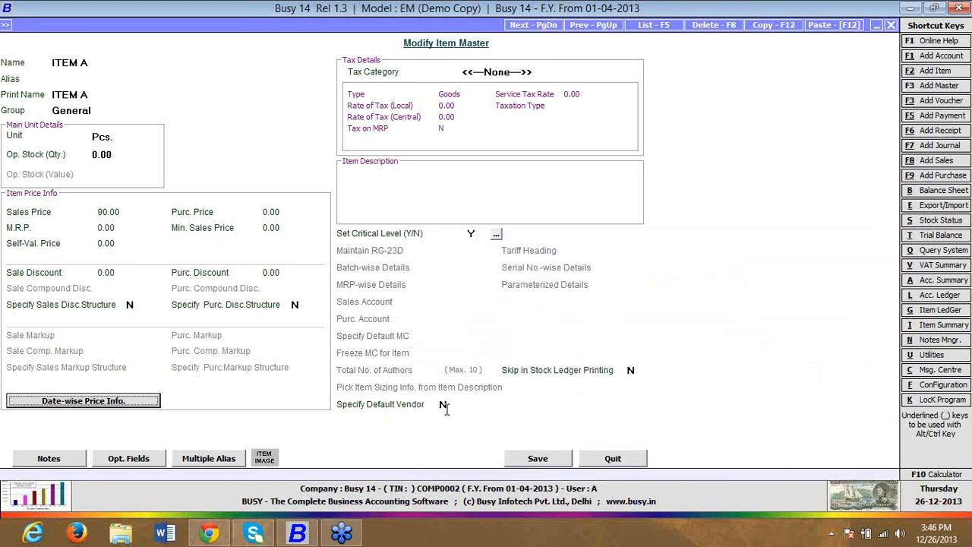
{"action": "key", "text": "Escape"}
{"action": "key", "text": "Escape"}
{"action": "key", "text": "Escape"}
Step: Enable Multi Branch Details in the Enterprise Features and save, leaving the branch-wise company details blank
{"action": "key", "text": "Down"}
{"action": "key", "text": "Return"}
{"action": "key", "text": "Return"}
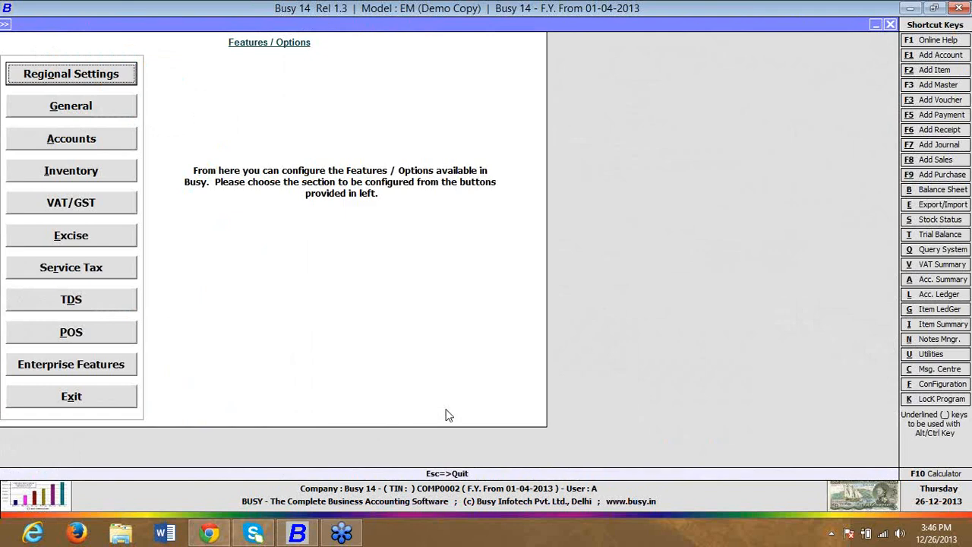
{"action": "key", "text": "Down"}
{"action": "key", "text": "Down"}
{"action": "key", "text": "Down"}
{"action": "key", "text": "Down"}
{"action": "key", "text": "Down"}
{"action": "key", "text": "Down"}
{"action": "key", "text": "Down"}
{"action": "key", "text": "Down"}
{"action": "key", "text": "Down"}
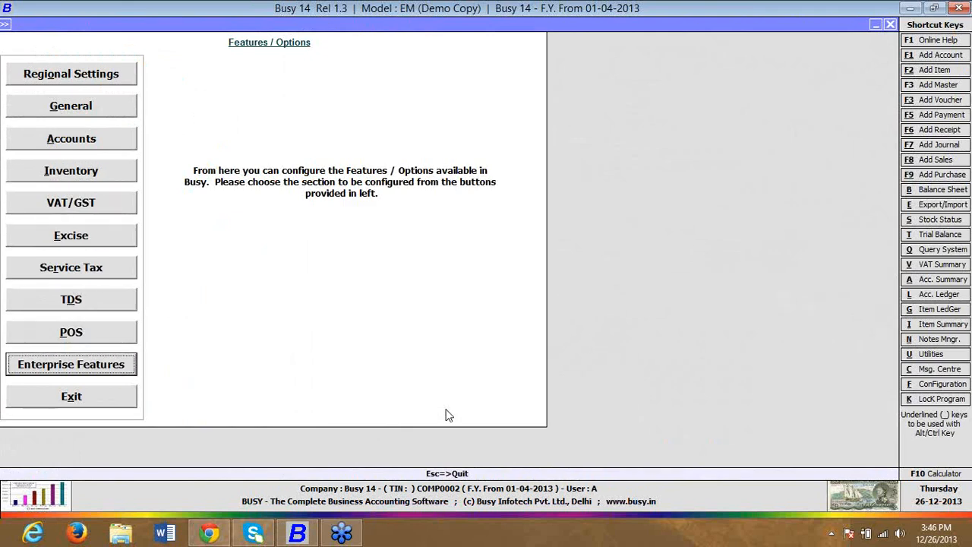
{"action": "key", "text": "Return"}
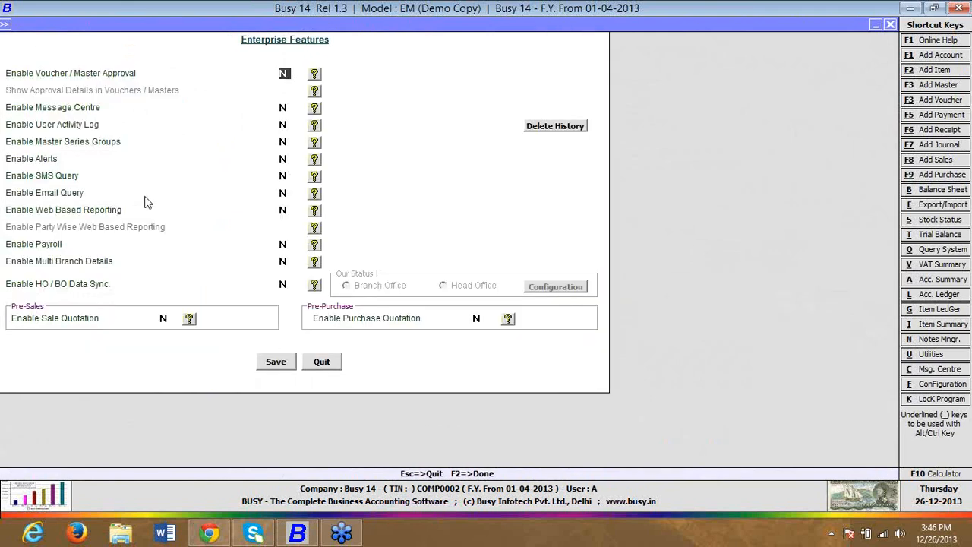
{"action": "left_click", "coordinate": [284, 262]}
{"action": "key", "text": "y"}
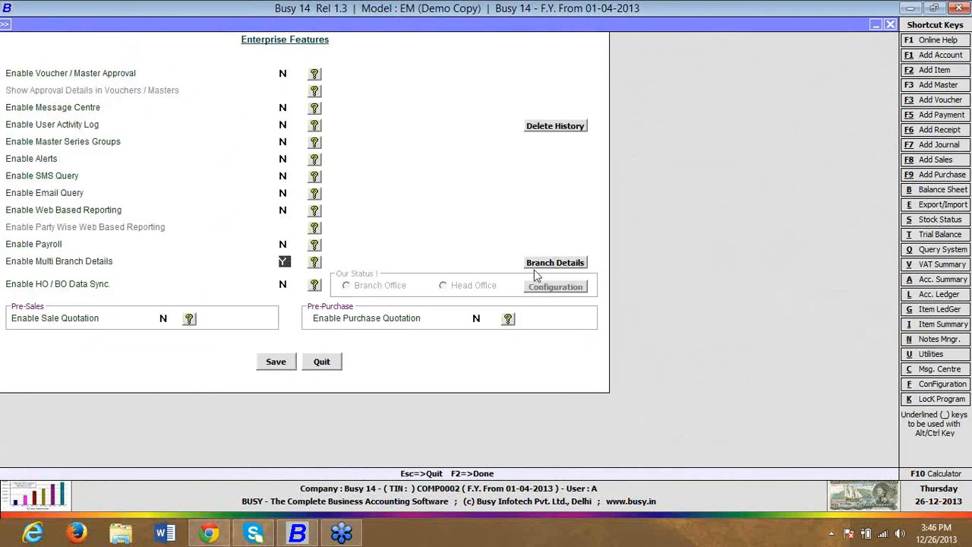
{"action": "left_click", "coordinate": [278, 362]}
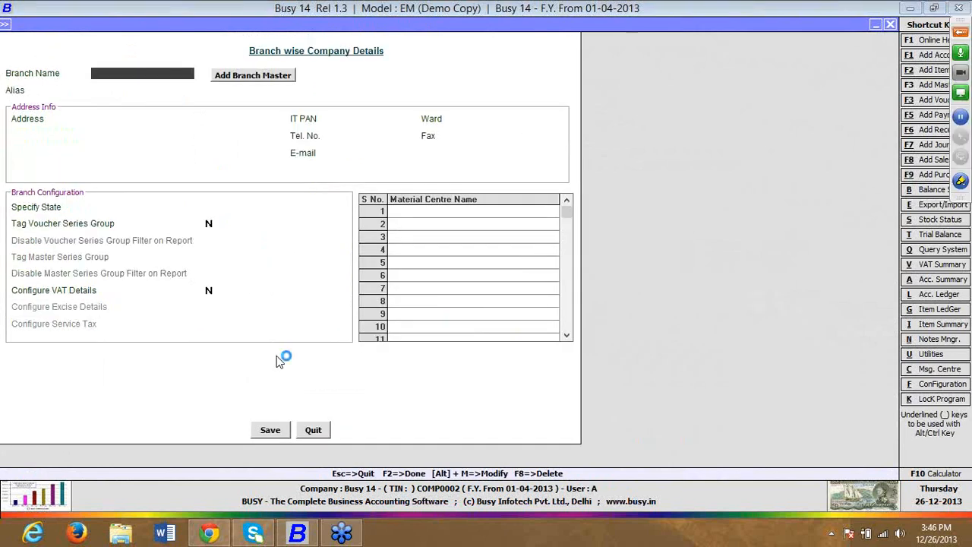
{"action": "key", "text": "Escape"}
{"action": "key", "text": "Escape"}
Step: Open ITEM A for modification and view its date-wise price information for the head office
{"action": "key", "text": "Up"}
{"action": "key", "text": "Return"}
{"action": "key", "text": "Down"}
{"action": "key", "text": "Down"}
{"action": "key", "text": "Down"}
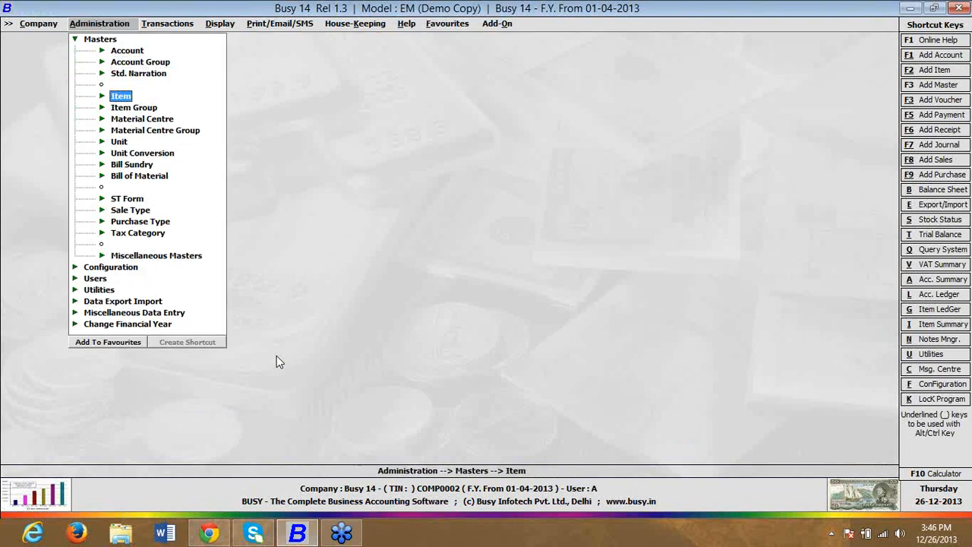
{"action": "key", "text": "Return"}
{"action": "key", "text": "Down"}
{"action": "key", "text": "Return"}
{"action": "key", "text": "Return"}
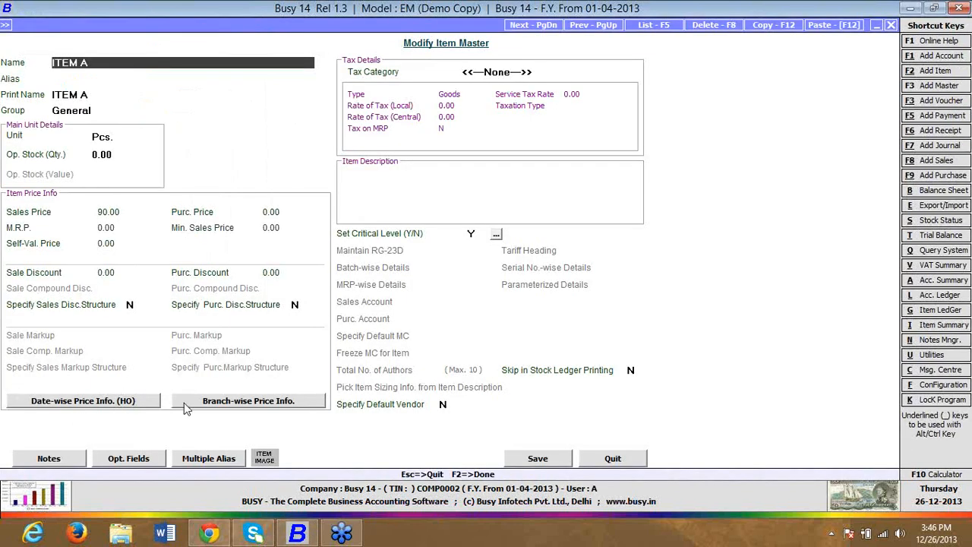
{"action": "left_click", "coordinate": [131, 404]}
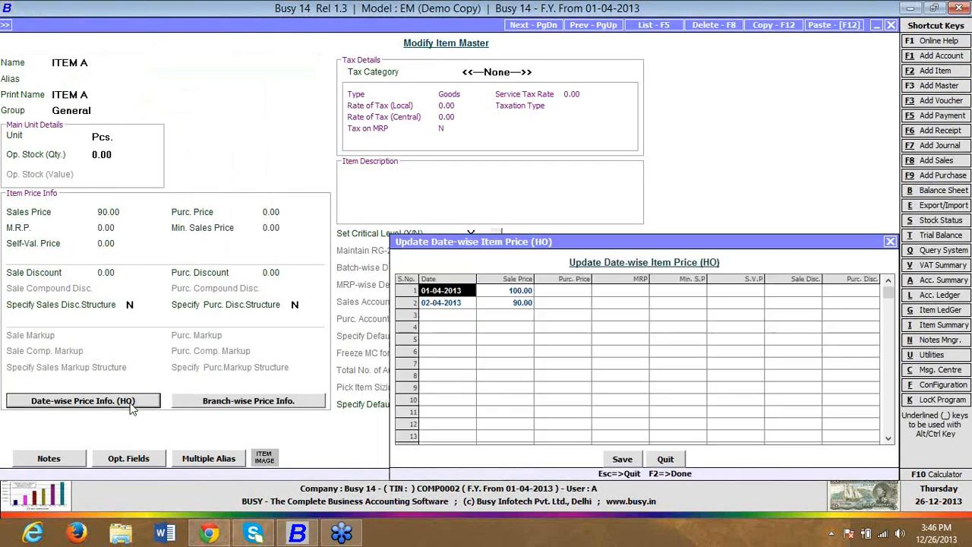
{"action": "key", "text": "Escape"}
Step: Examine ITEM A's branch-wise price table alongside its head-office date-wise prices, and quit the item master without changes
{"action": "left_click", "coordinate": [213, 403]}
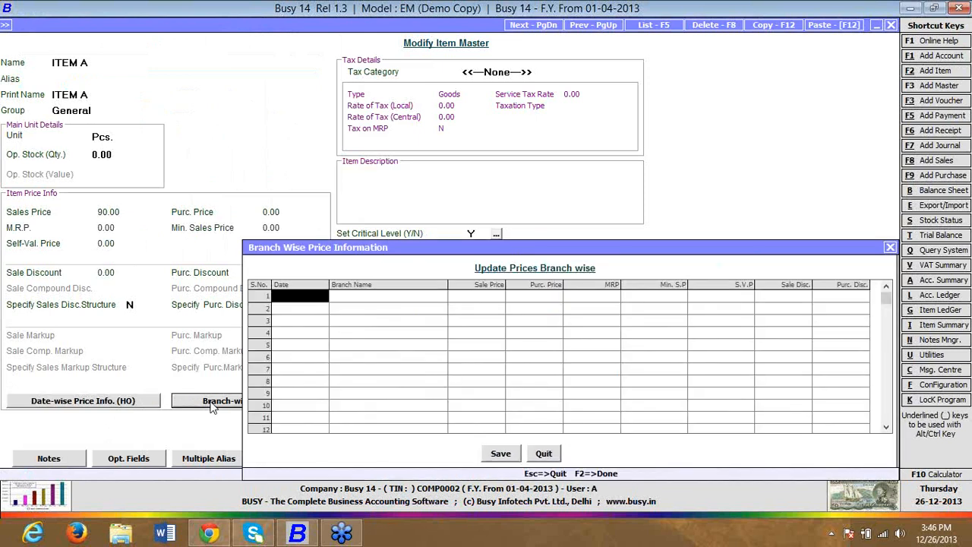
{"action": "type", "text": "1"}
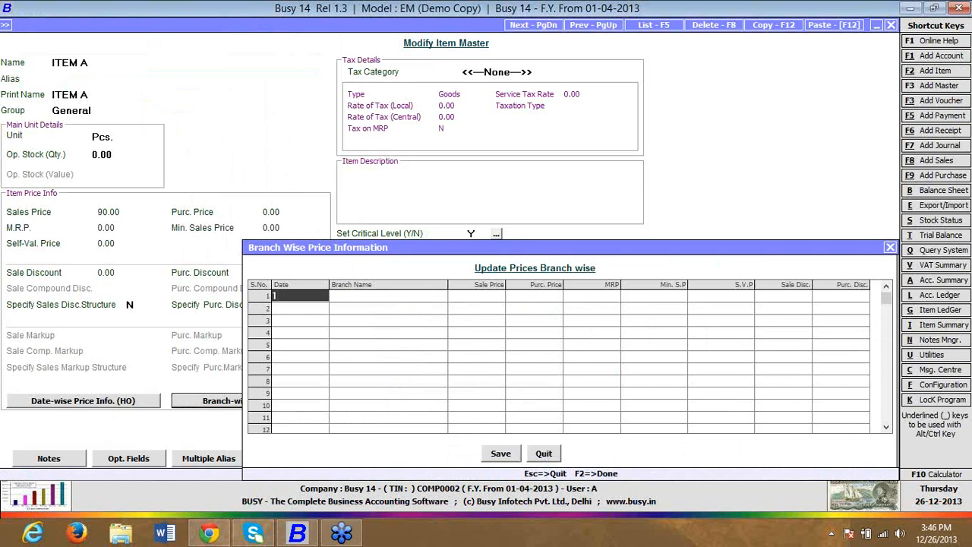
{"action": "key", "text": "Escape"}
{"action": "left_click", "coordinate": [104, 400]}
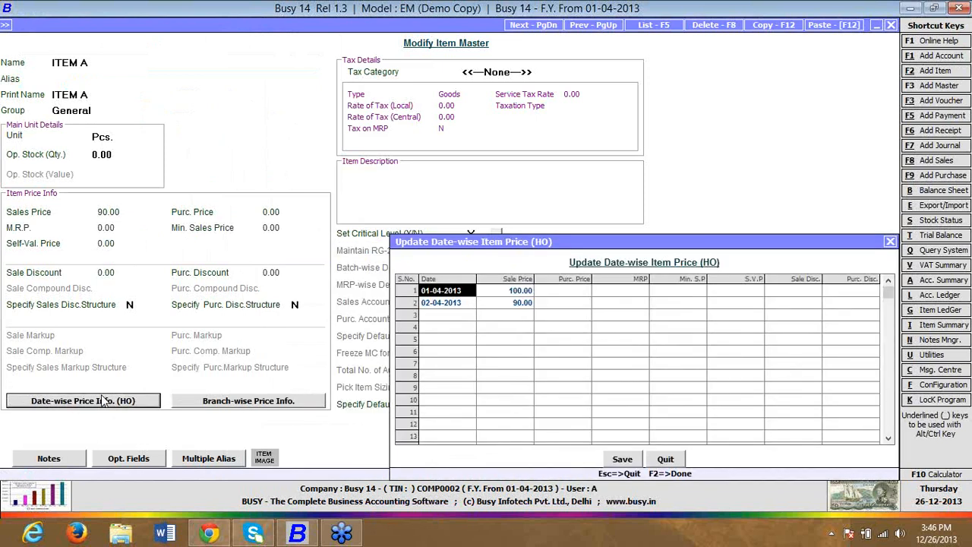
{"action": "key", "text": "Escape"}
{"action": "left_click", "coordinate": [271, 403]}
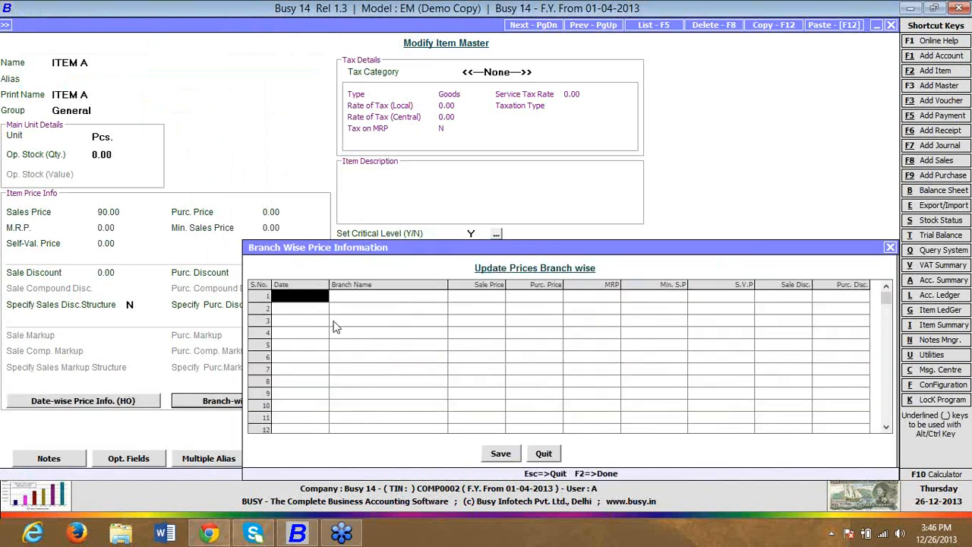
{"action": "left_click", "coordinate": [351, 301]}
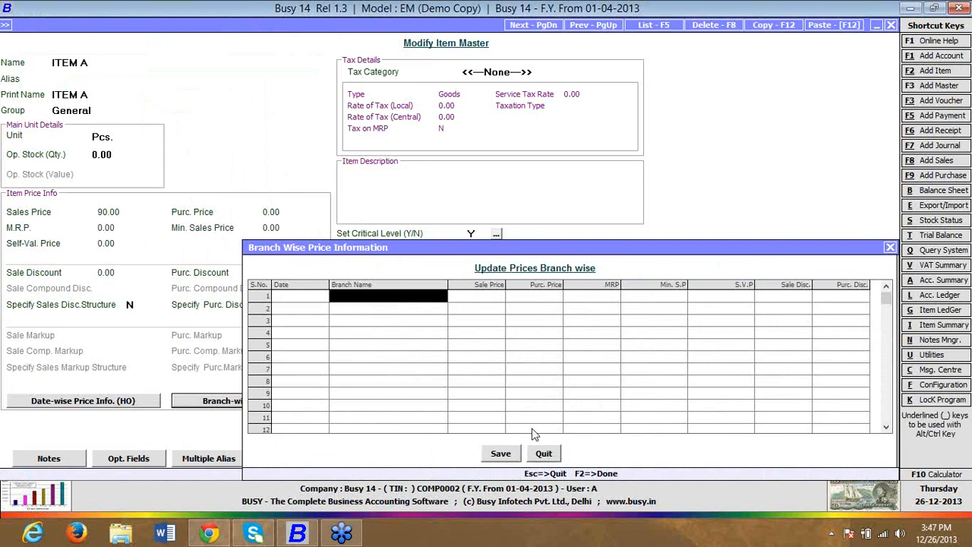
{"action": "left_click", "coordinate": [544, 453]}
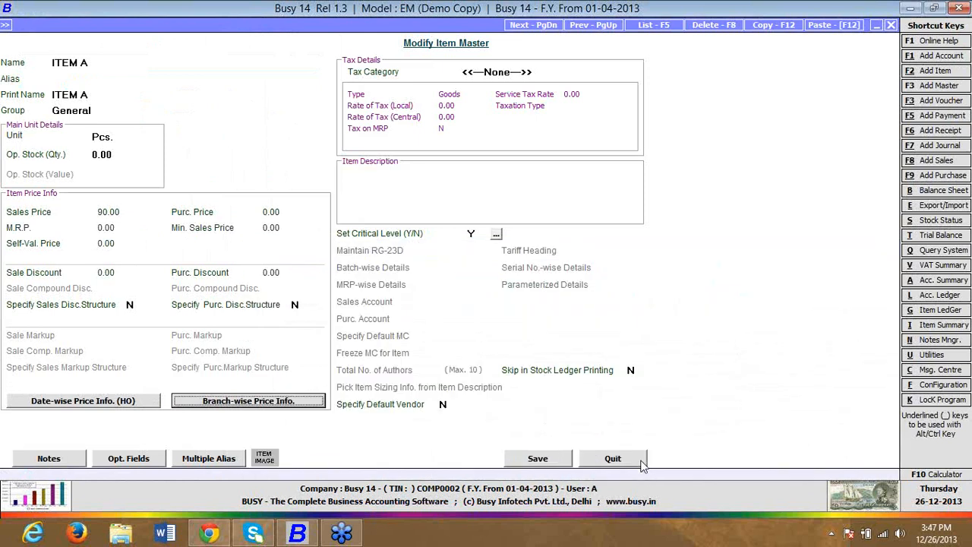
{"action": "left_click", "coordinate": [642, 465]}
Step: Disable Date-wise Item Pricing in the Inventory features and save the inventory configuration
{"action": "key", "text": "Down"}
{"action": "key", "text": "Return"}
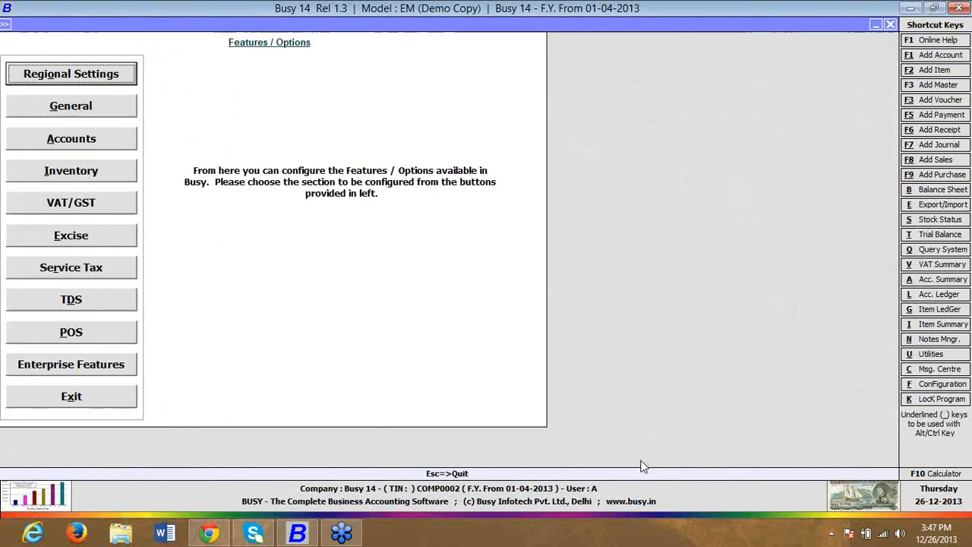
{"action": "key", "text": "Down"}
{"action": "key", "text": "Down"}
{"action": "key", "text": "Down"}
{"action": "key", "text": "Return"}
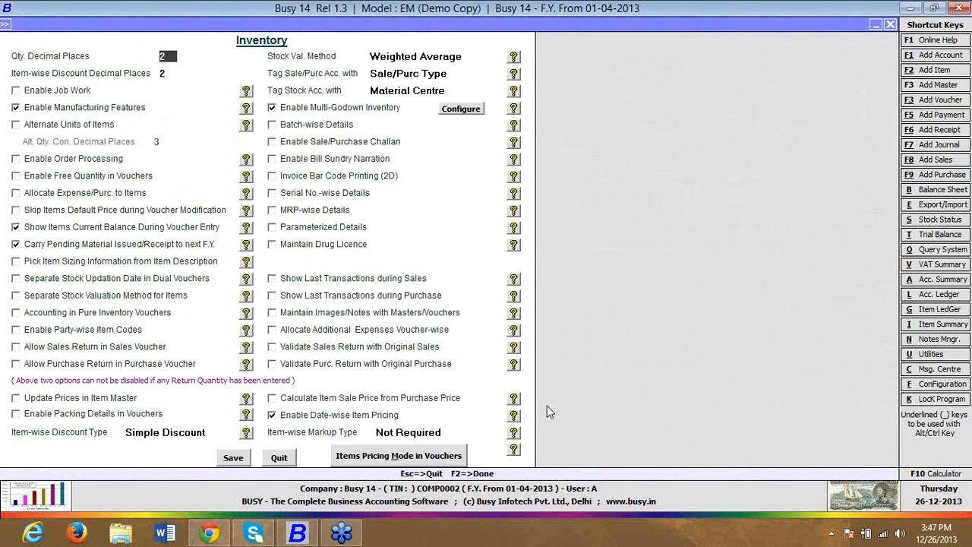
{"action": "left_click", "coordinate": [368, 418]}
{"action": "left_click", "coordinate": [233, 458]}
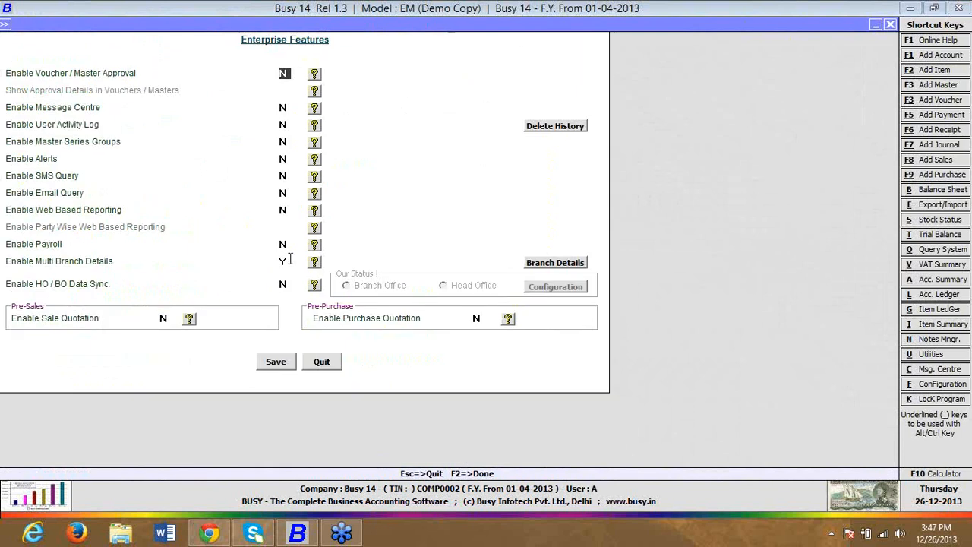
Step: Disable Multi Branch Details in the Enterprise Features and save
{"action": "left_click", "coordinate": [286, 261]}
{"action": "key", "text": "n"}
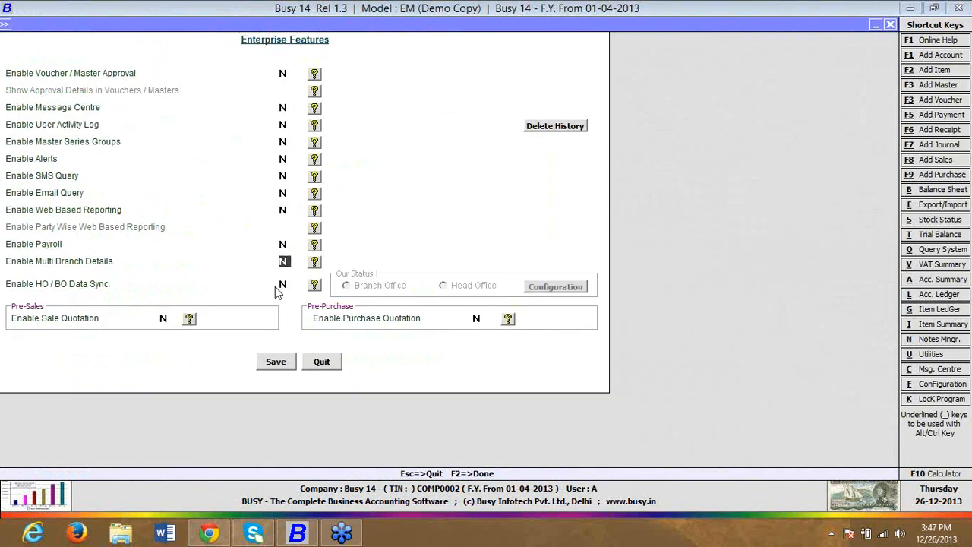
{"action": "left_click", "coordinate": [275, 362]}
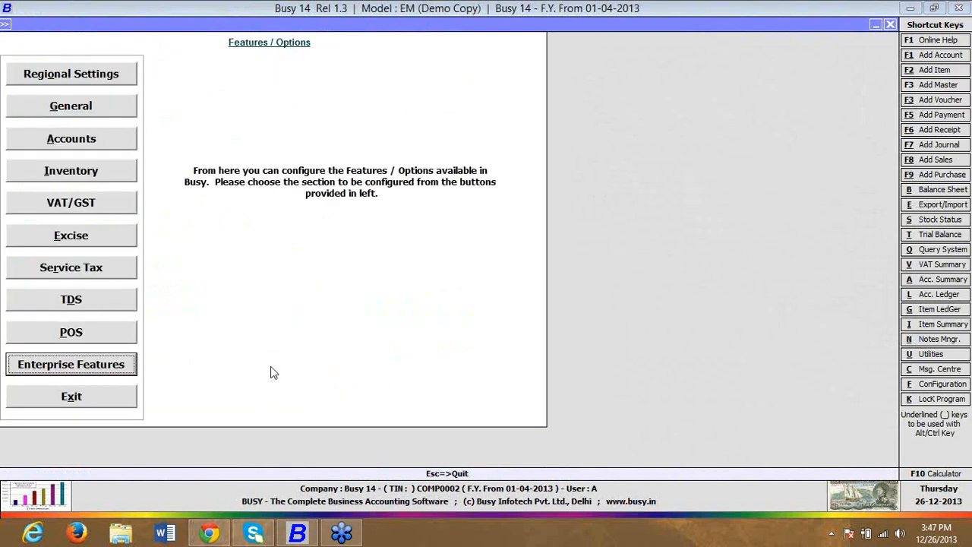
Step: Enable Multi Branch Details again in the Enterprise Features and open the branch-wise company details
{"action": "left_click", "coordinate": [120, 375]}
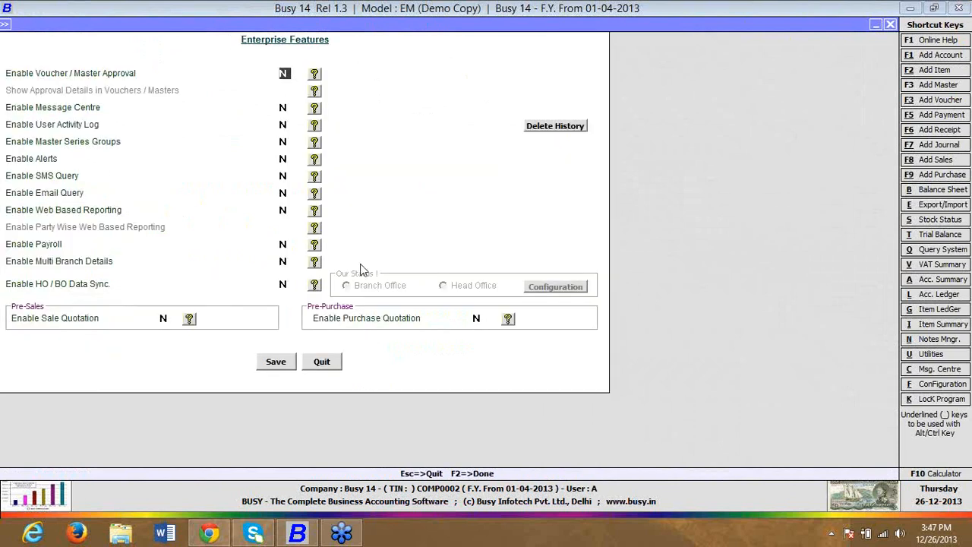
{"action": "left_click", "coordinate": [284, 261]}
{"action": "key", "text": "y"}
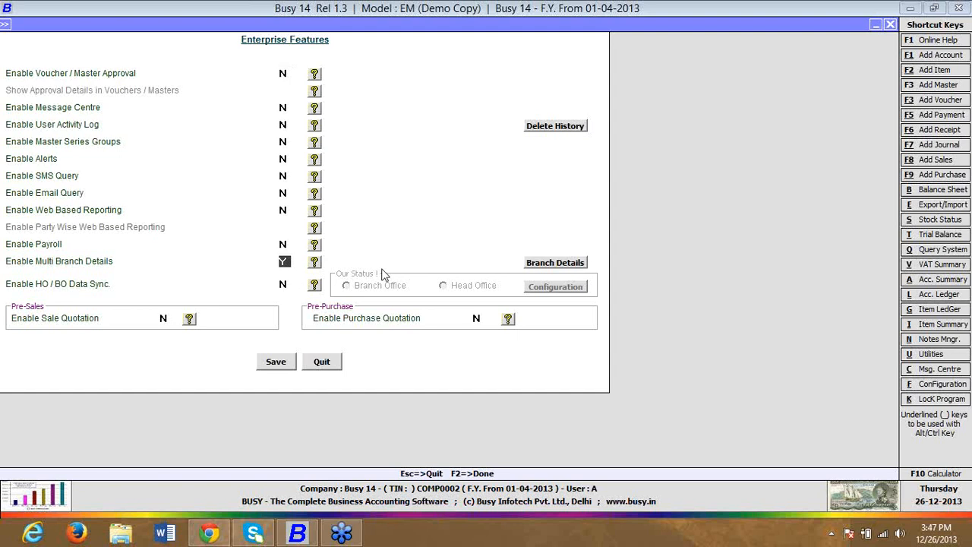
{"action": "left_click", "coordinate": [568, 268]}
Step: Add a branch master B with its own voucher series group, user and material centre, and save its company details
{"action": "left_click", "coordinate": [261, 79]}
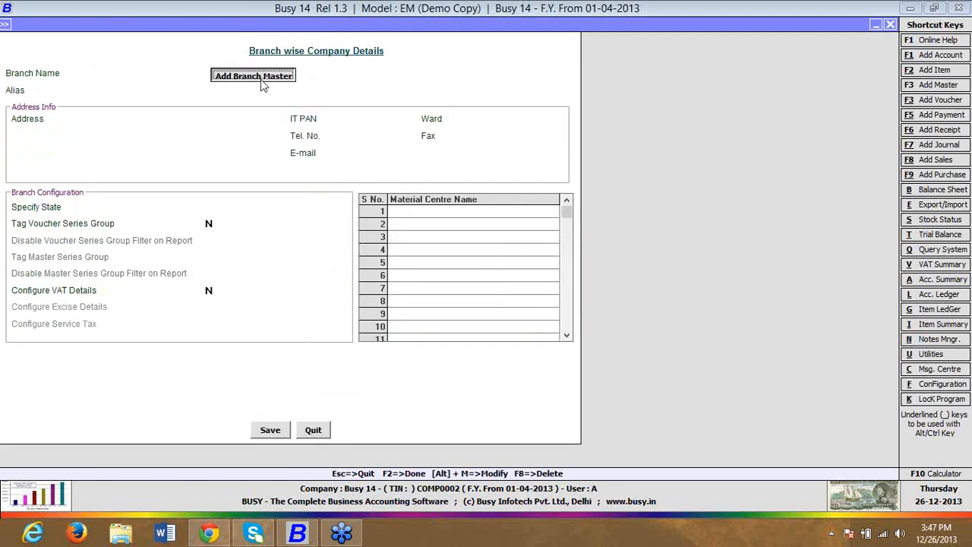
{"action": "type", "text": "BB"}
{"action": "key", "text": "Return"}
{"action": "type", "text": "y"}
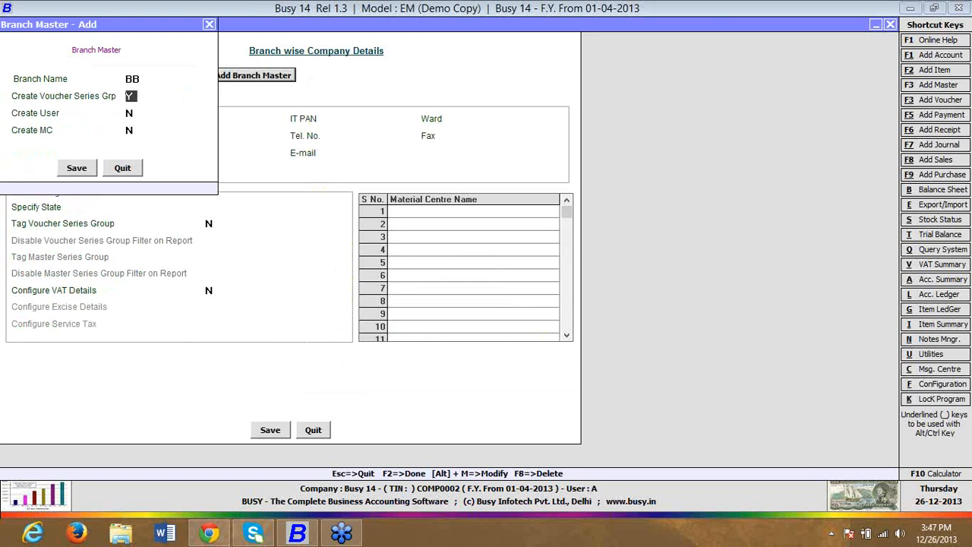
{"action": "key", "text": "Return"}
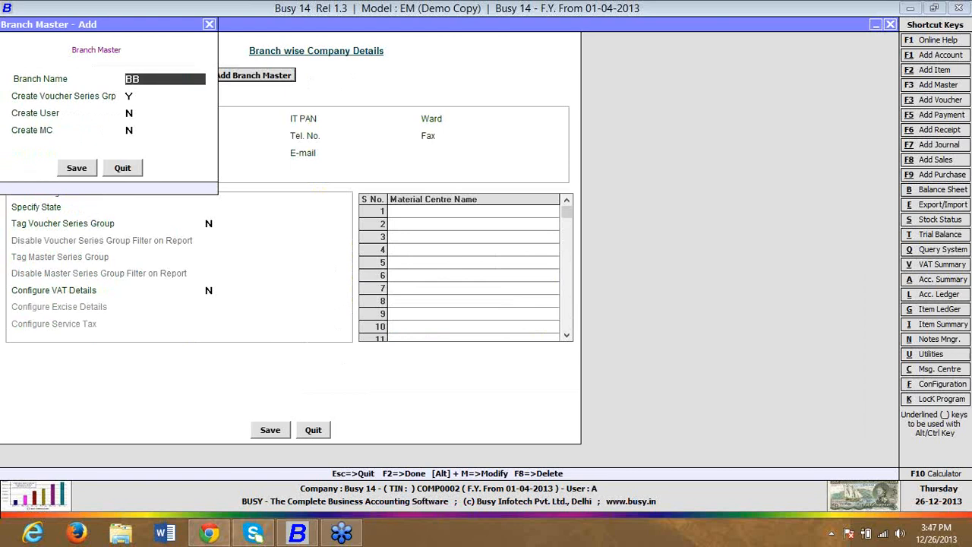
{"action": "key", "text": "BackSpace"}
{"action": "key", "text": "Return"}
{"action": "key", "text": "Return"}
{"action": "type", "text": "y"}
{"action": "key", "text": "Return"}
{"action": "type", "text": "y"}
{"action": "key", "text": "Return"}
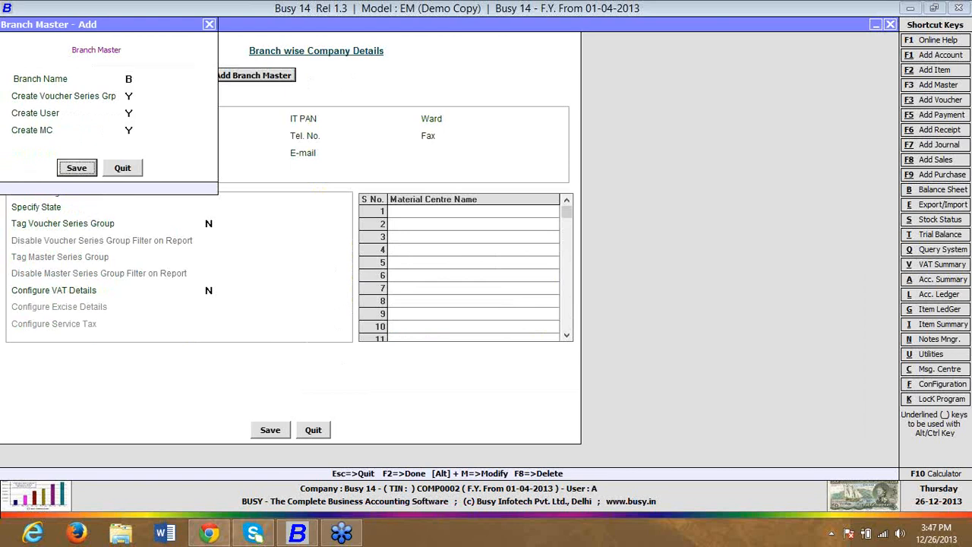
{"action": "key", "text": "Return"}
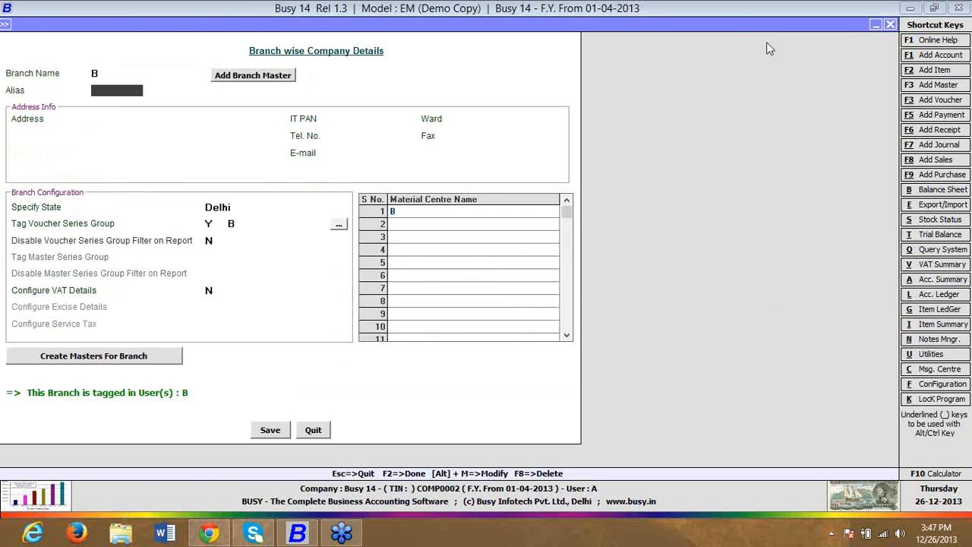
{"action": "left_click", "coordinate": [260, 431]}
{"action": "key", "text": "Return"}
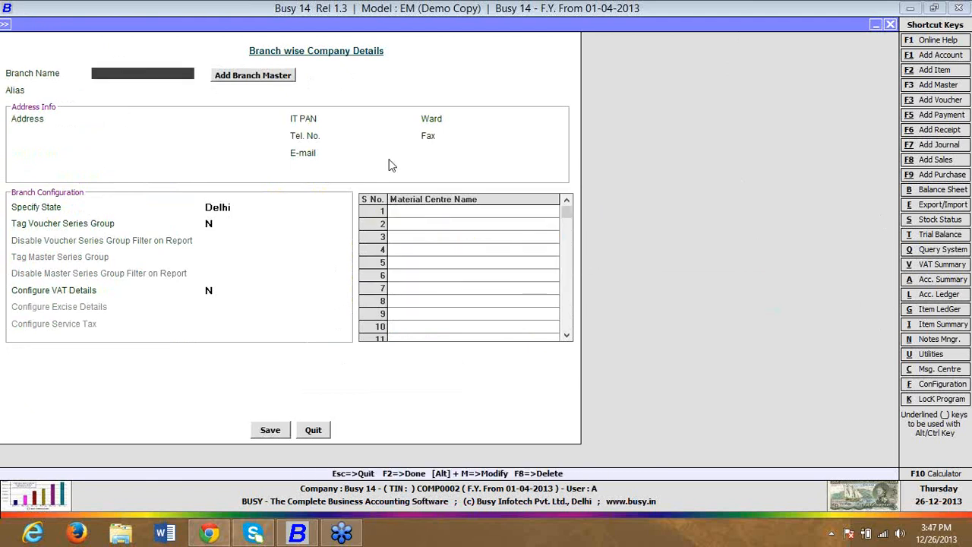
Step: Add a branch master C with voucher series group, user and material centre created, and save its company details
{"action": "left_click", "coordinate": [282, 78]}
{"action": "type", "text": "C"}
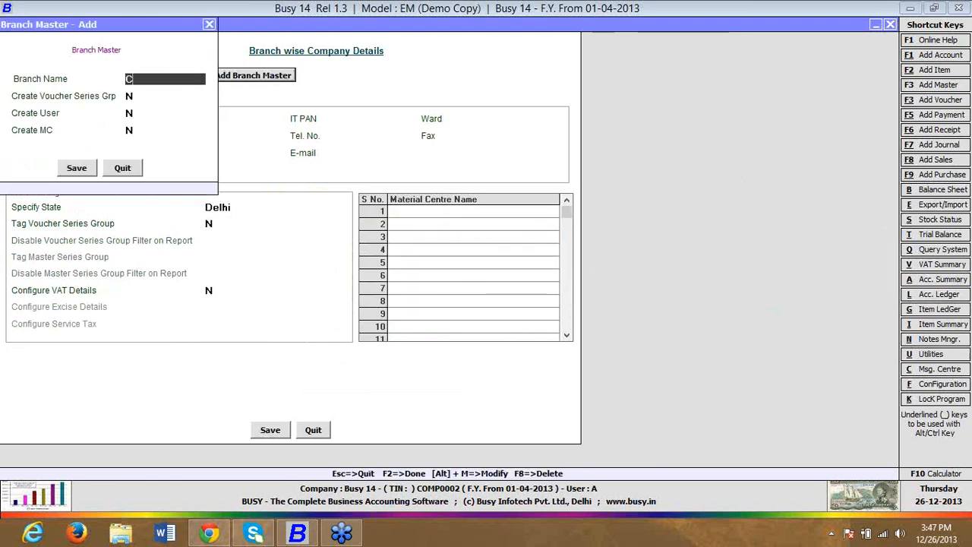
{"action": "key", "text": "Return"}
{"action": "type", "text": "YYY"}
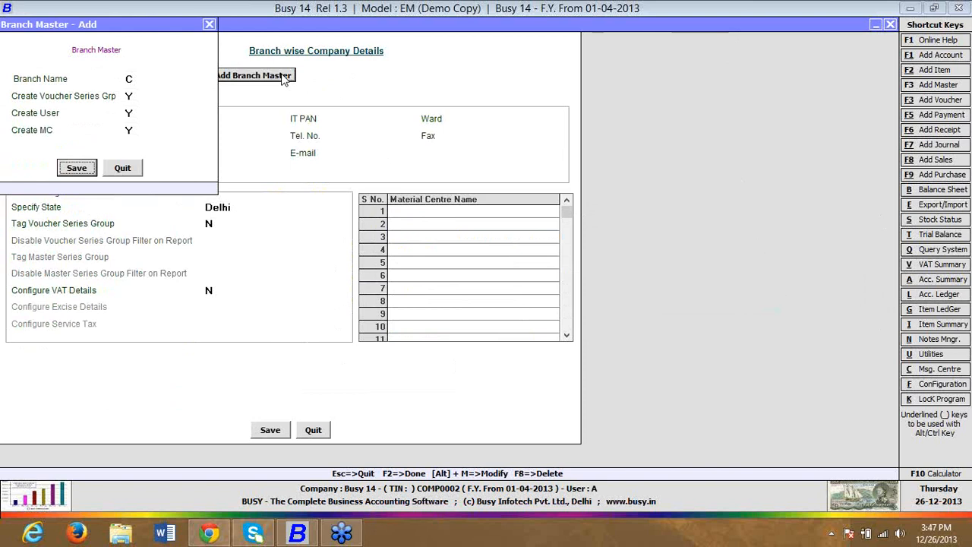
{"action": "key", "text": "Return"}
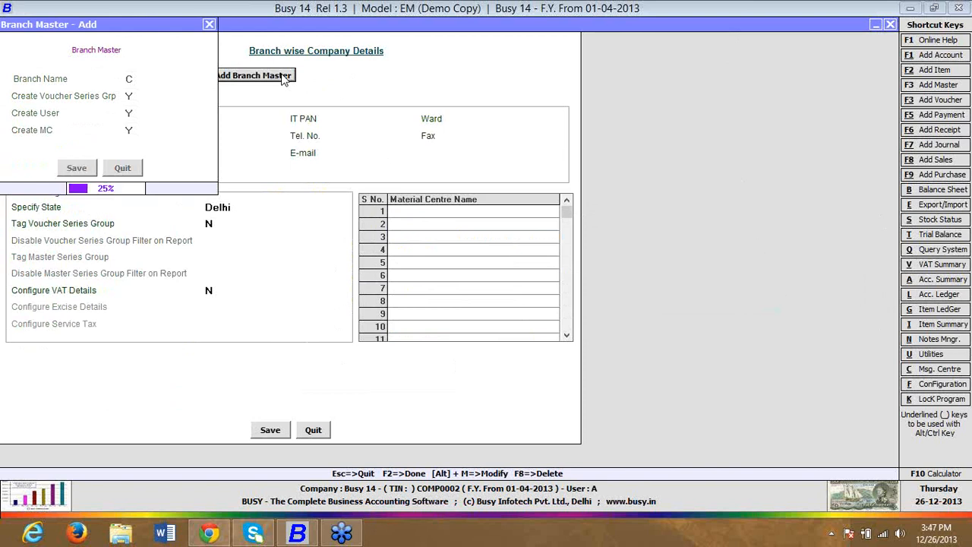
{"action": "key", "text": "Return"}
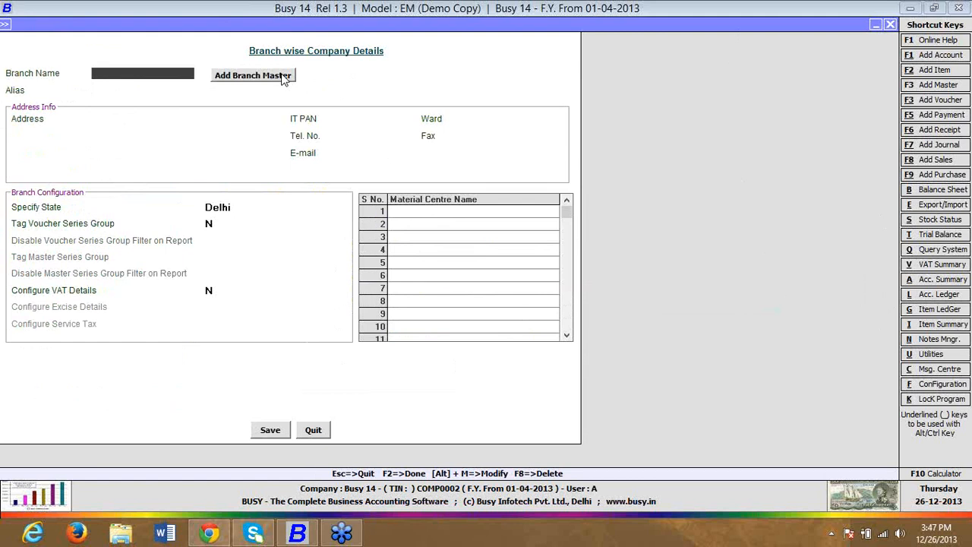
Step: Leave the branch-wise company details and save the Enterprise Features
{"action": "key", "text": "Escape"}
{"action": "key", "text": "F2"}
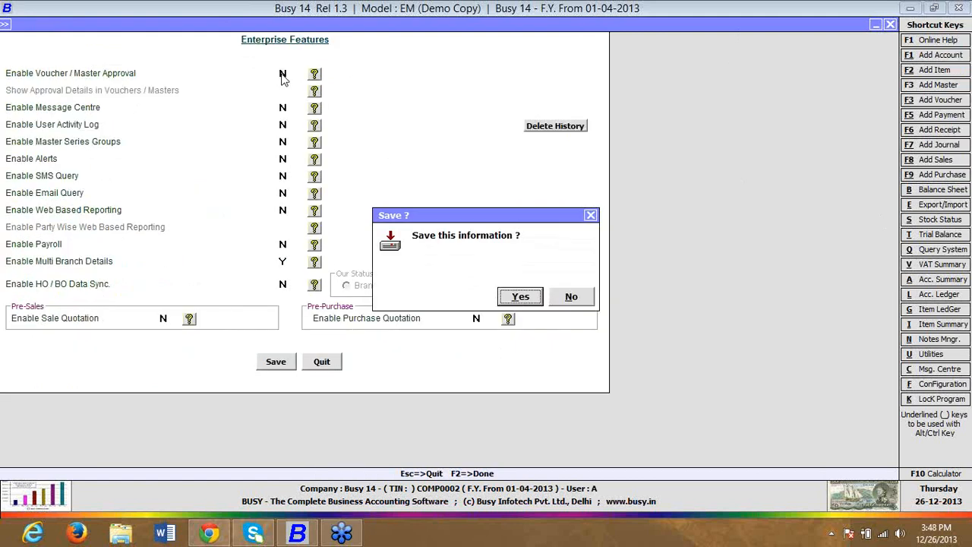
{"action": "key", "text": "Return"}
Step: Start a new account master and name it PARTY A, leaving the alias blank
{"action": "key", "text": "Return"}
{"action": "key", "text": "Down"}
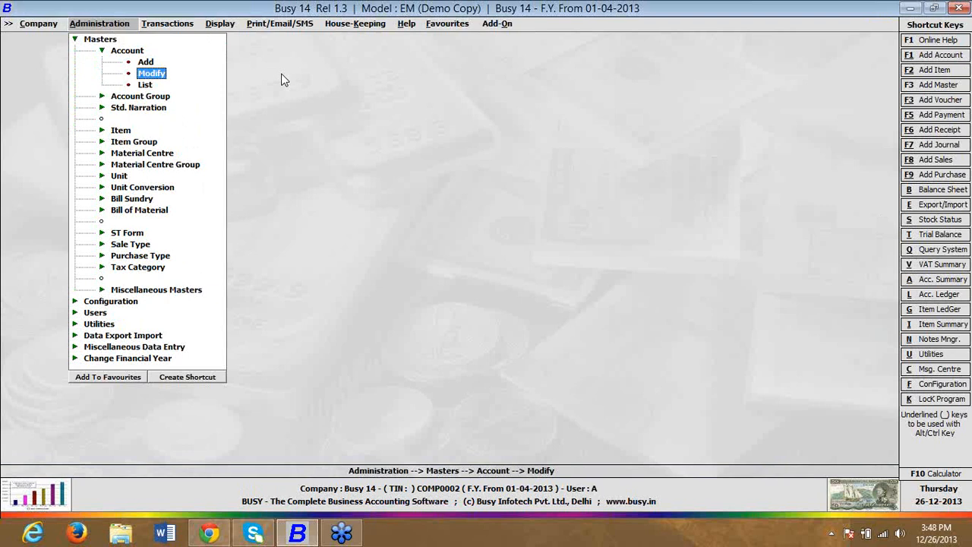
{"action": "key", "text": "Up"}
{"action": "key", "text": "Return"}
{"action": "type", "text": "PARTRY A"}
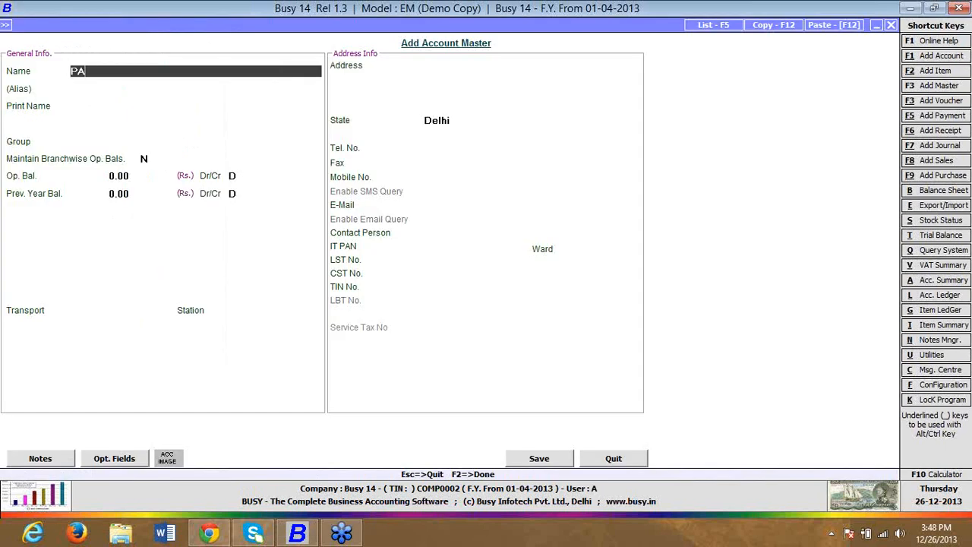
{"action": "key", "text": "Return"}
{"action": "key", "text": "Up"}
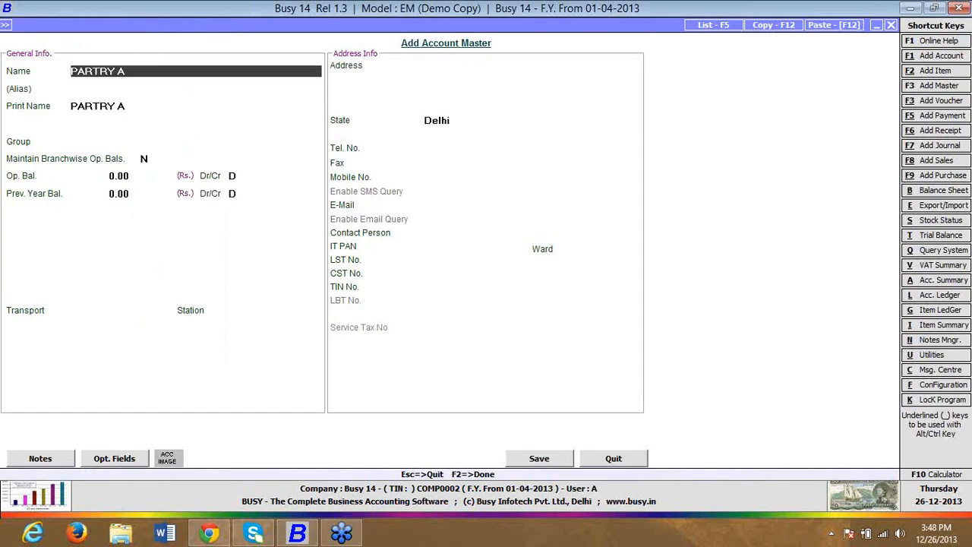
{"action": "type", "text": "PARTY A"}
{"action": "key", "text": "Return"}
{"action": "key", "text": "Return"}
{"action": "key", "text": "Return"}
Step: Assign the account to the Sundry Debtors group and set Maintain Branchwise Op. Bals. to Y
{"action": "type", "text": "SUN"}
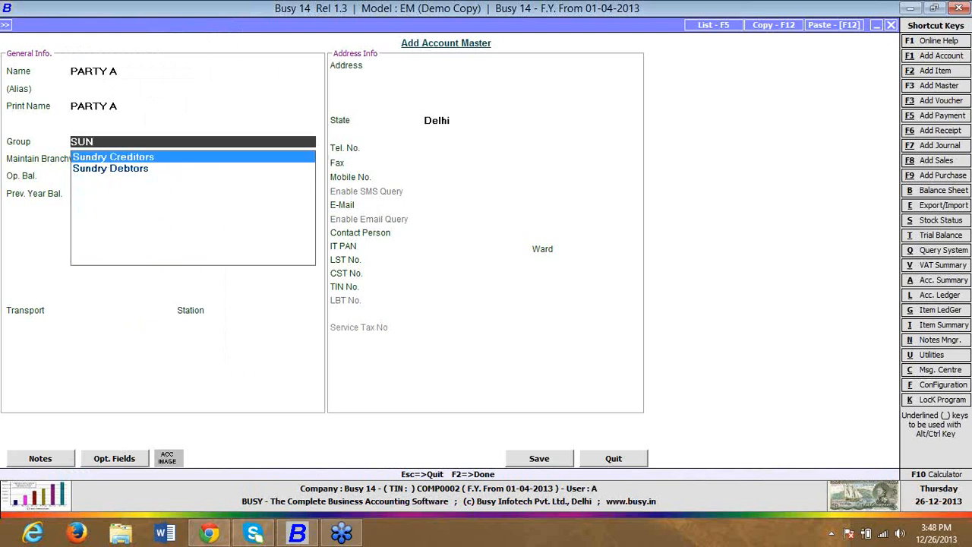
{"action": "key", "text": "Down"}
{"action": "key", "text": "Return"}
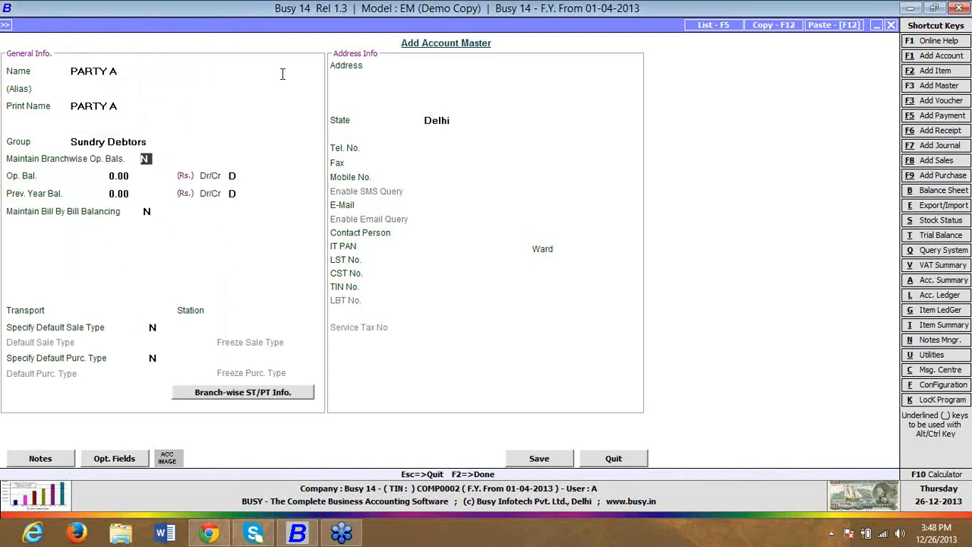
{"action": "key", "text": "y"}
{"action": "key", "text": "Return"}
Step: Enter the branch-wise opening balances as 1000 debit for branch B and 500 credit for branch C, and confirm them
{"action": "key", "text": "Return"}
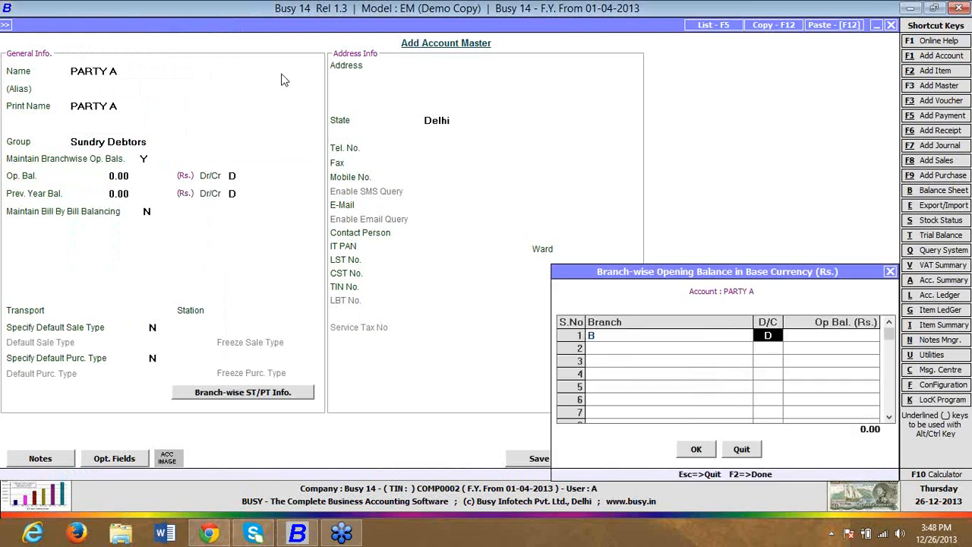
{"action": "key", "text": "Return"}
{"action": "type", "text": "1000"}
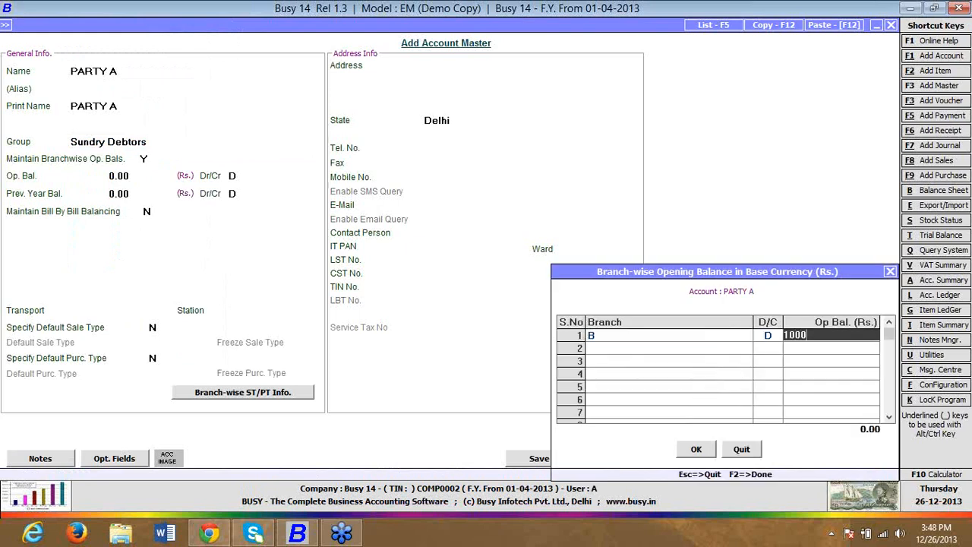
{"action": "key", "text": "Return"}
{"action": "key", "text": "Down"}
{"action": "key", "text": "Return"}
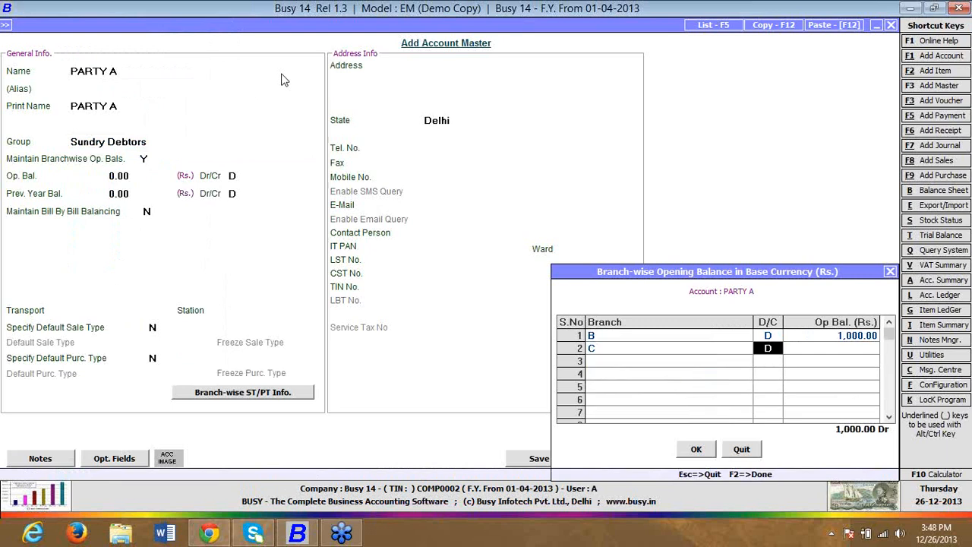
{"action": "type", "text": "c"}
{"action": "key", "text": "Return"}
{"action": "type", "text": "500"}
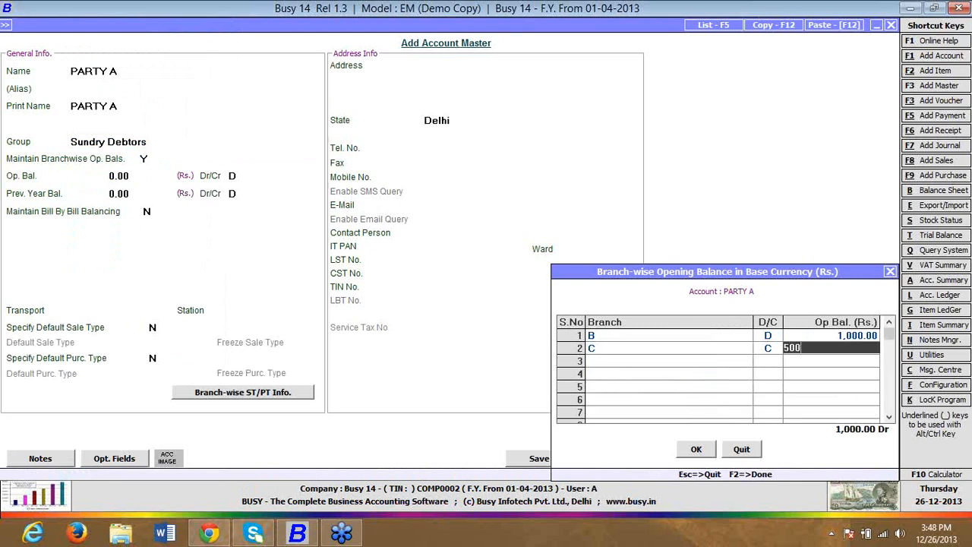
{"action": "key", "text": "Return"}
{"action": "key", "text": "F2"}
{"action": "key", "text": "Return"}
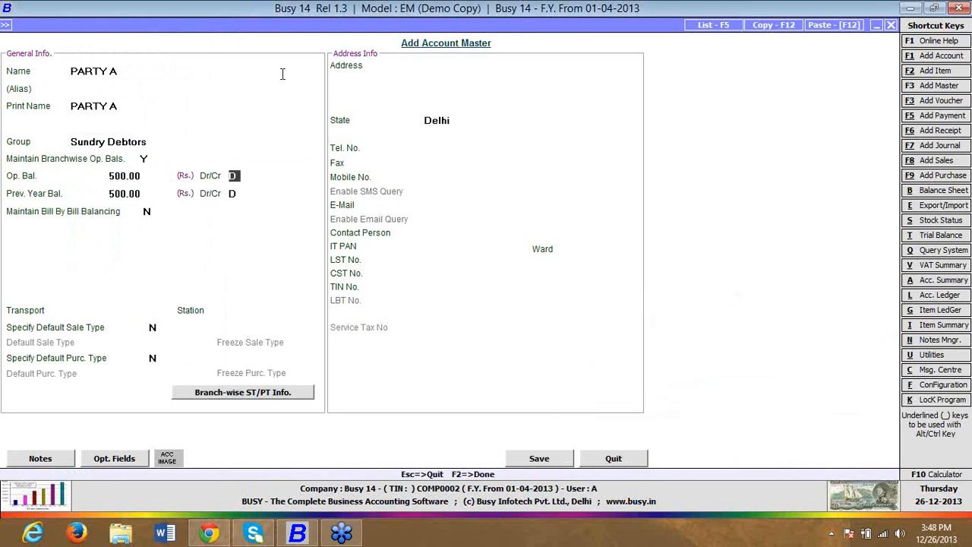
Step: Reopen the branch-wise opening balances, change branch C's balance to debit, and confirm
{"action": "key", "text": "Return"}
{"action": "key", "text": "Up"}
{"action": "key", "text": "Up"}
{"action": "key", "text": "Up"}
{"action": "key", "text": "Down"}
{"action": "key", "text": "Return"}
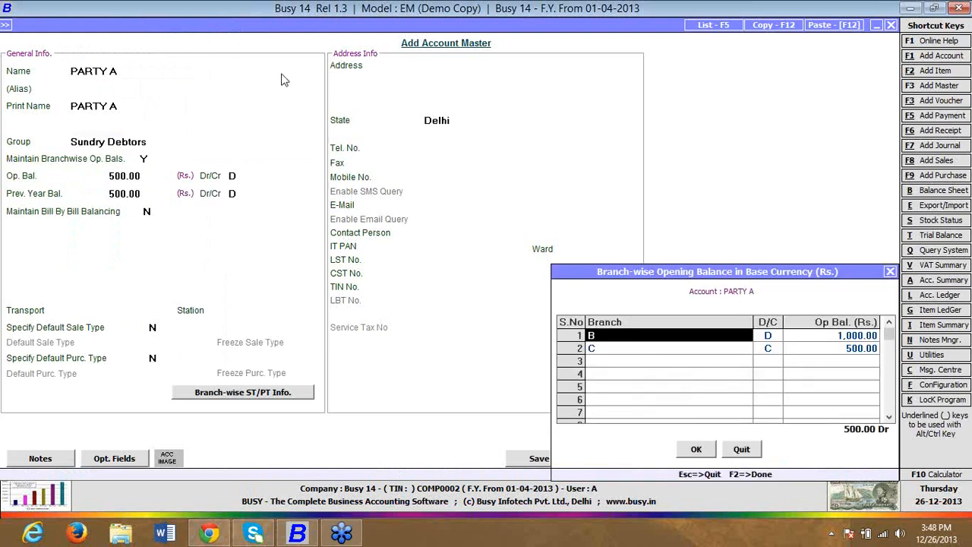
{"action": "key", "text": "Return"}
{"action": "key", "text": "Return"}
{"action": "key", "text": "Return"}
{"action": "key", "text": "Return"}
{"action": "type", "text": "D"}
{"action": "key", "text": "Return"}
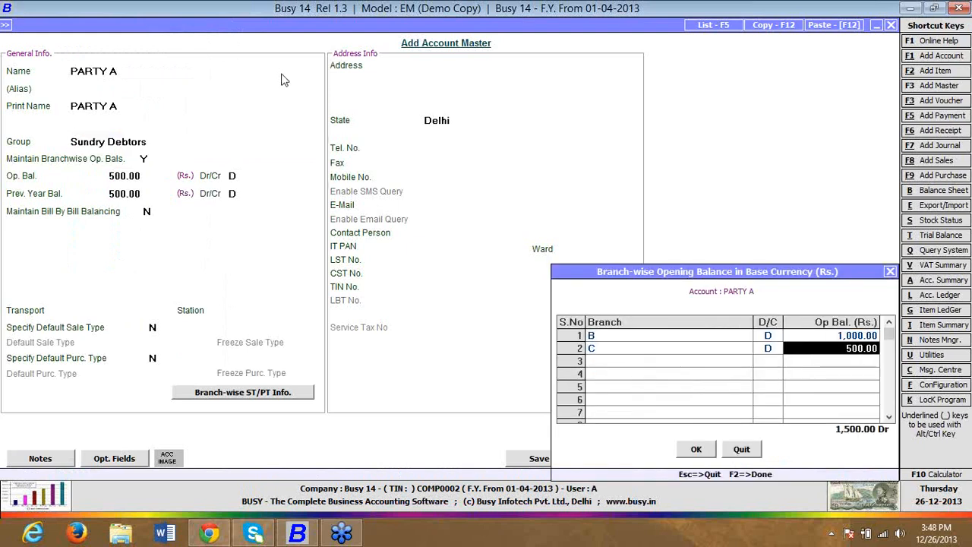
{"action": "key", "text": "F2"}
{"action": "key", "text": "Return"}
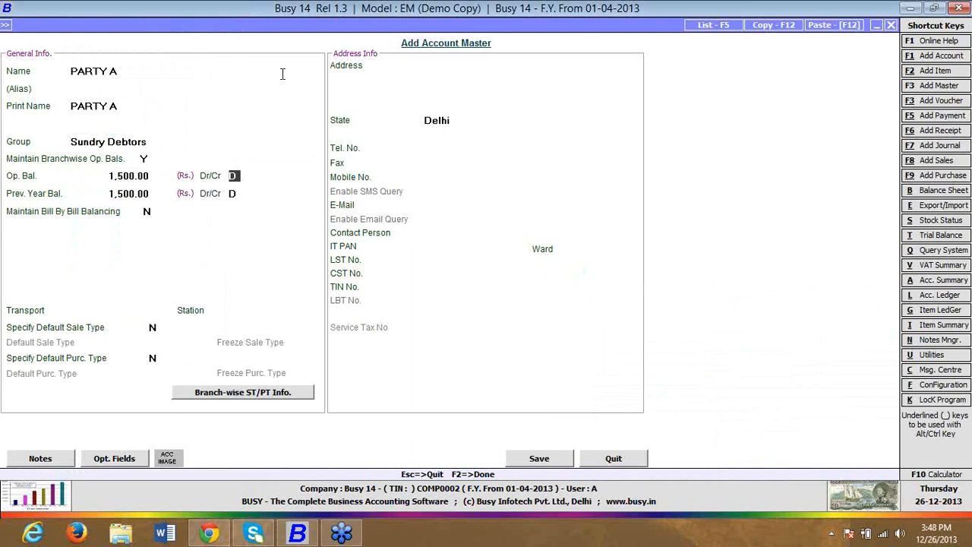
Step: Review PARTY A's branch-wise opening balances for branches B and C, and close the table without changes
{"action": "key", "text": "Return"}
{"action": "key", "text": "Up"}
{"action": "key", "text": "Up"}
{"action": "key", "text": "Up"}
{"action": "key", "text": "Up"}
{"action": "key", "text": "Down"}
{"action": "key", "text": "Return"}
{"action": "key", "text": "Return"}
{"action": "key", "text": "Return"}
{"action": "key", "text": "Return"}
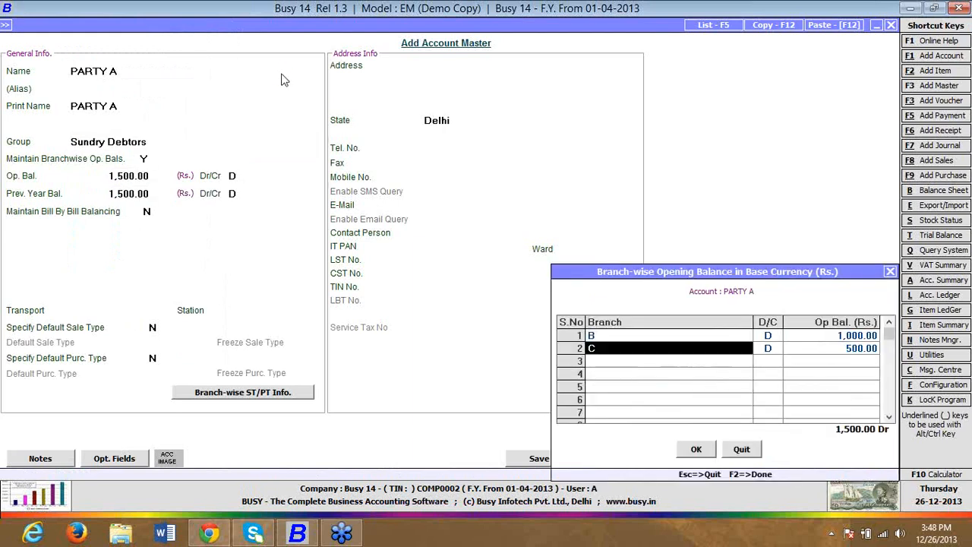
{"action": "key", "text": "Return"}
{"action": "key", "text": "Return"}
{"action": "key", "text": "Return"}
{"action": "key", "text": "F2"}
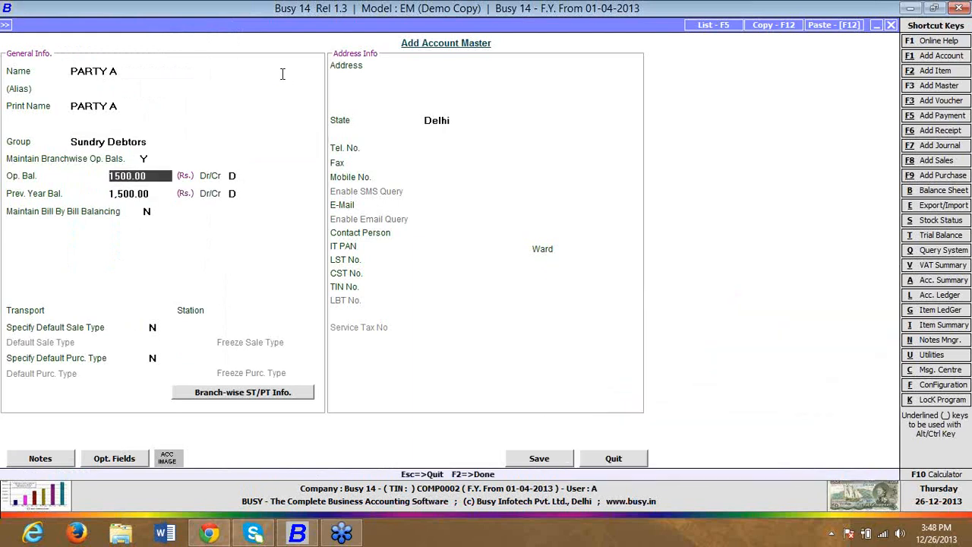
Step: Set PARTY A's overall opening balance to 2000 debit in the account master form
{"action": "type", "text": "200"}
{"action": "key", "text": "Return"}
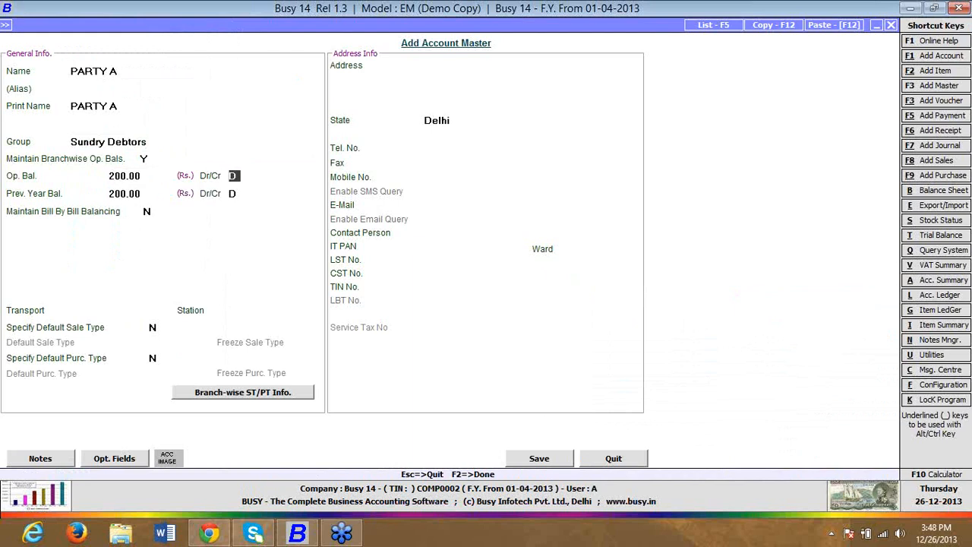
{"action": "key", "text": "Up"}
{"action": "type", "text": "2000"}
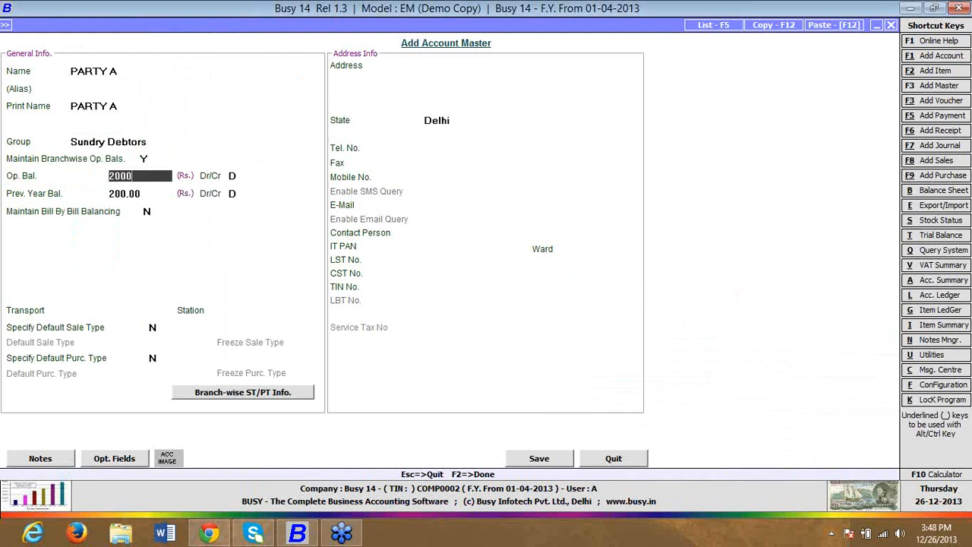
{"action": "key", "text": "Return"}
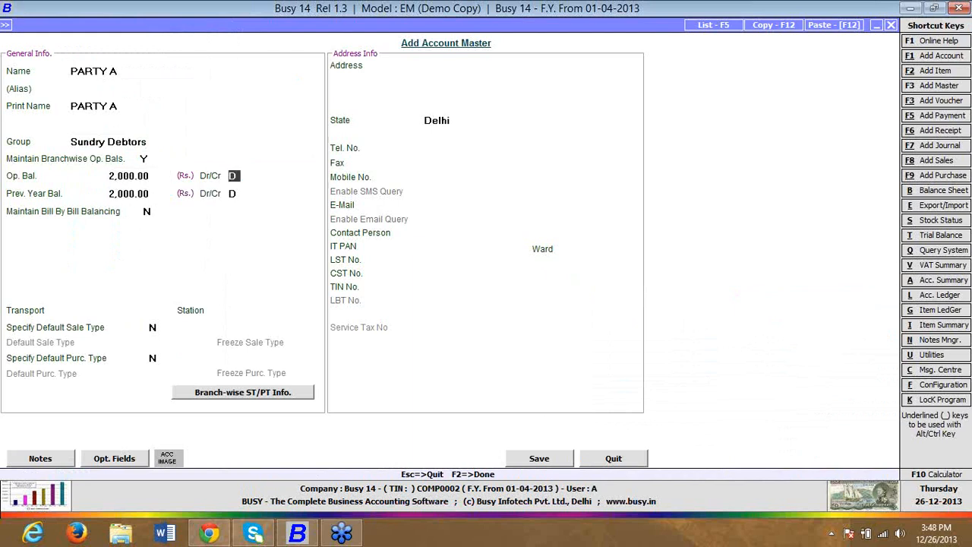
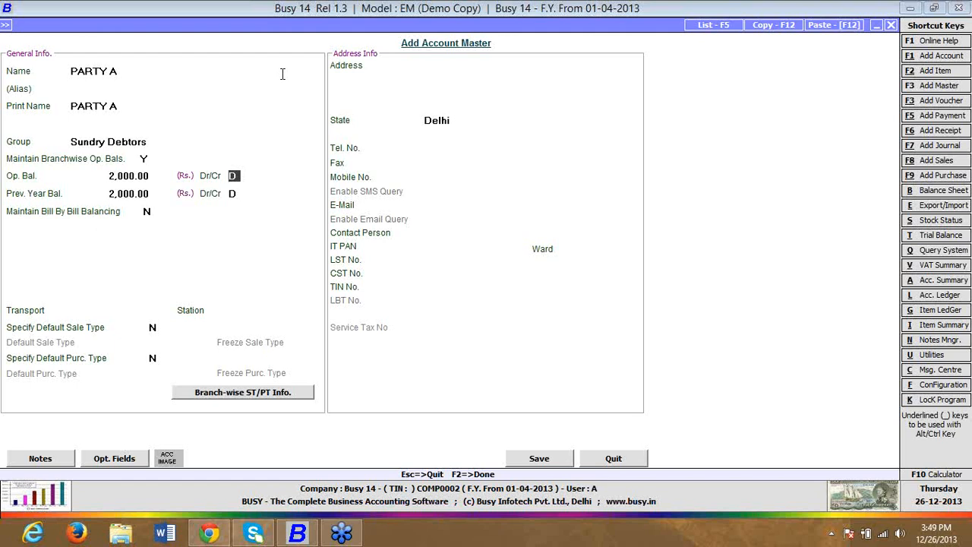
Step: Quit the PARTY A account form without saving and close the company, bringing up the company selection list
{"action": "key", "text": "Escape"}
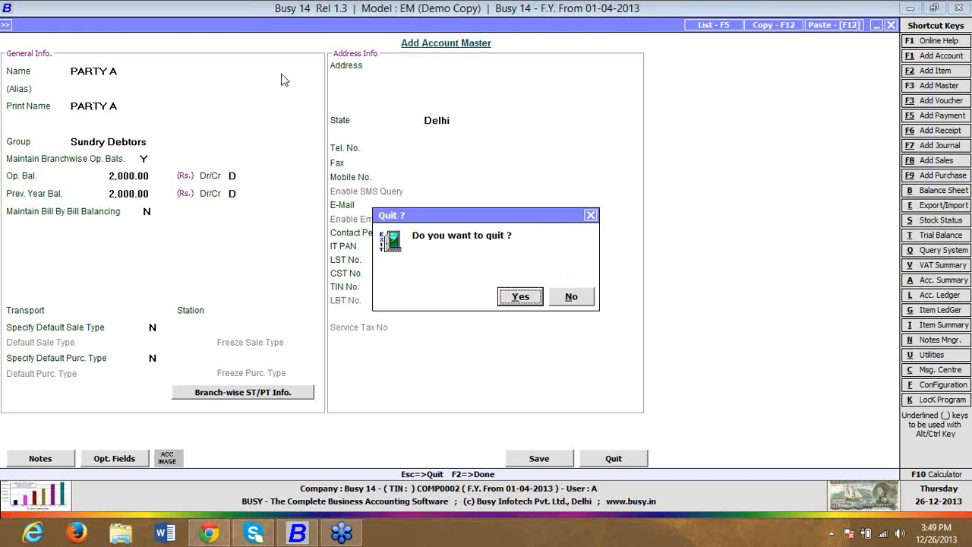
{"action": "key", "text": "Return"}
{"action": "key", "text": "Left"}
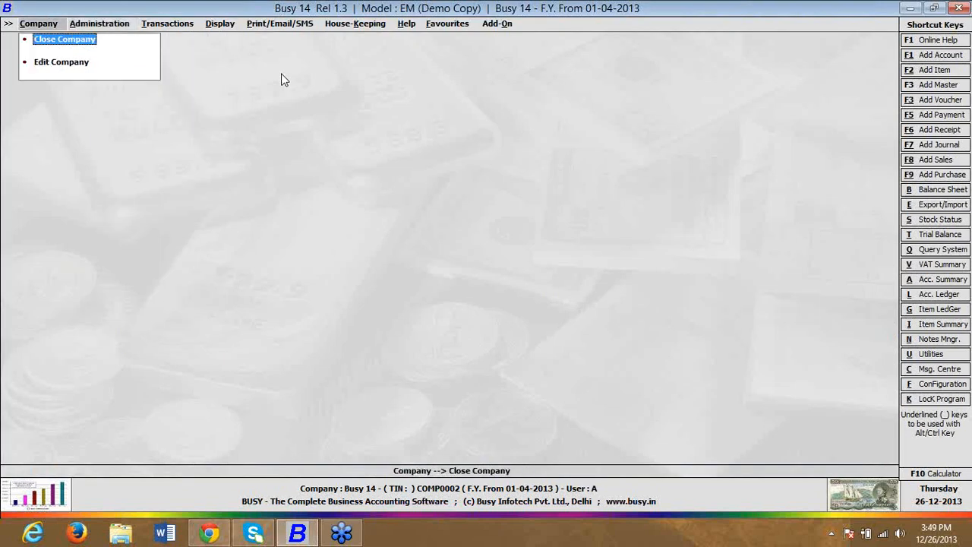
{"action": "key", "text": "Return"}
{"action": "key", "text": "Return"}
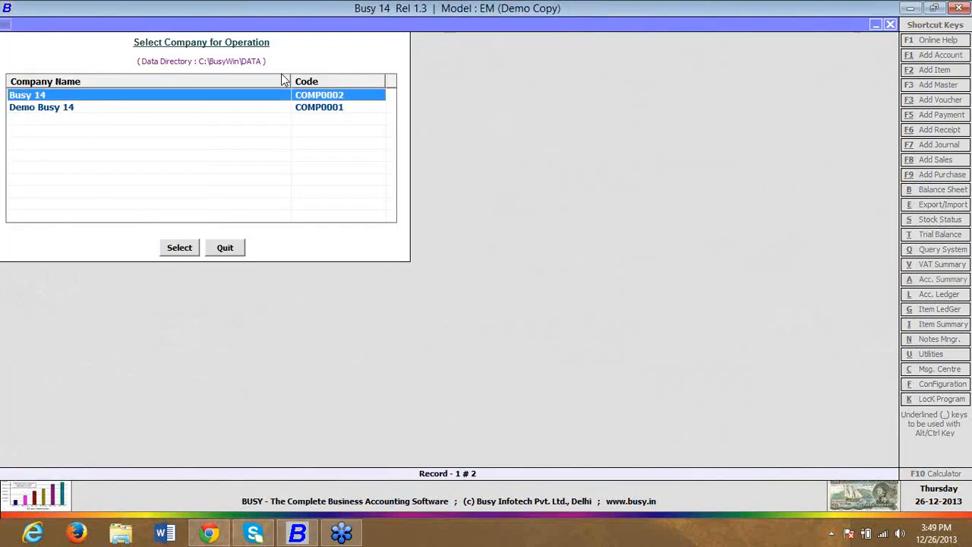
{"action": "key", "text": "Down"}
{"action": "key", "text": "Return"}
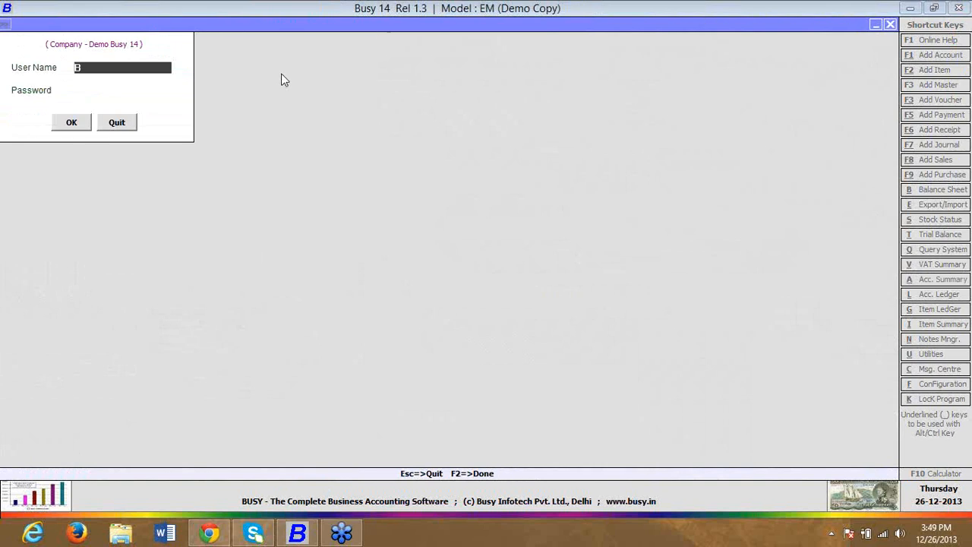
{"action": "key", "text": "Return"}
{"action": "key", "text": "Return"}
{"action": "key", "text": "Escape"}
Step: Log in to company Busy 14 as user B with the account password and open the list of accounts to modify
{"action": "key", "text": "Return"}
{"action": "type", "text": "B"}
{"action": "key", "text": "Return"}
{"action": "type", "text": "B"}
{"action": "key", "text": "Return"}
{"action": "key", "text": "Return"}
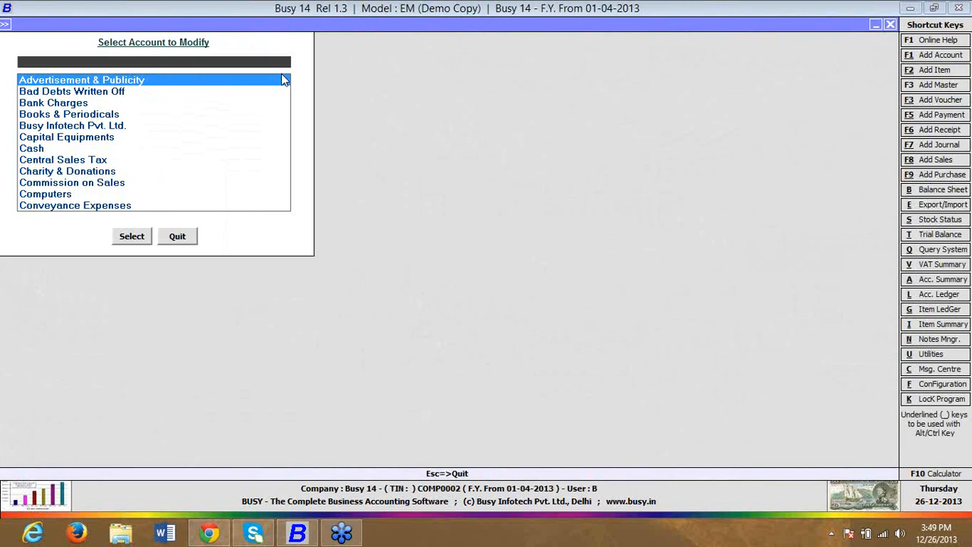
Step: Search the accounts to modify for PA, and close the company without changing any account
{"action": "type", "text": "PA"}
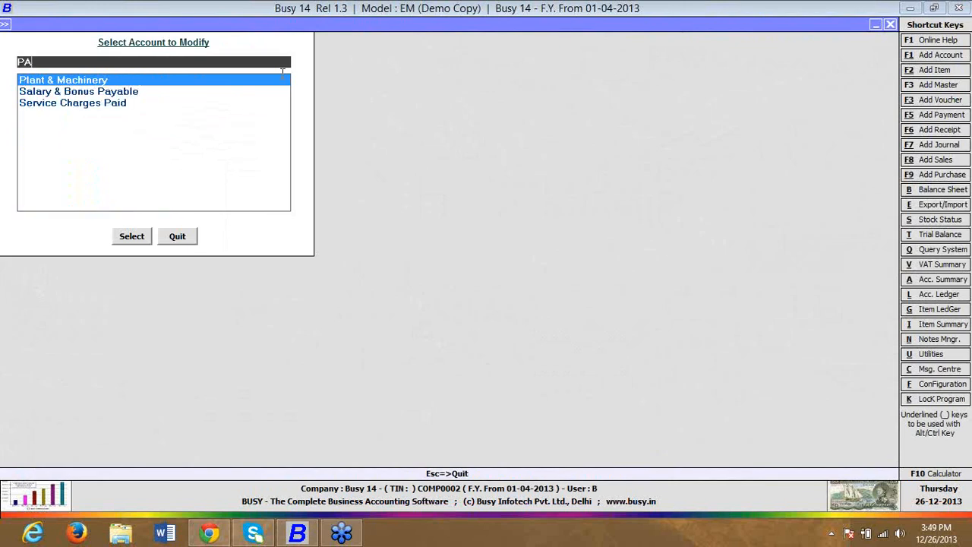
{"action": "key", "text": "Return"}
{"action": "key", "text": "Escape"}
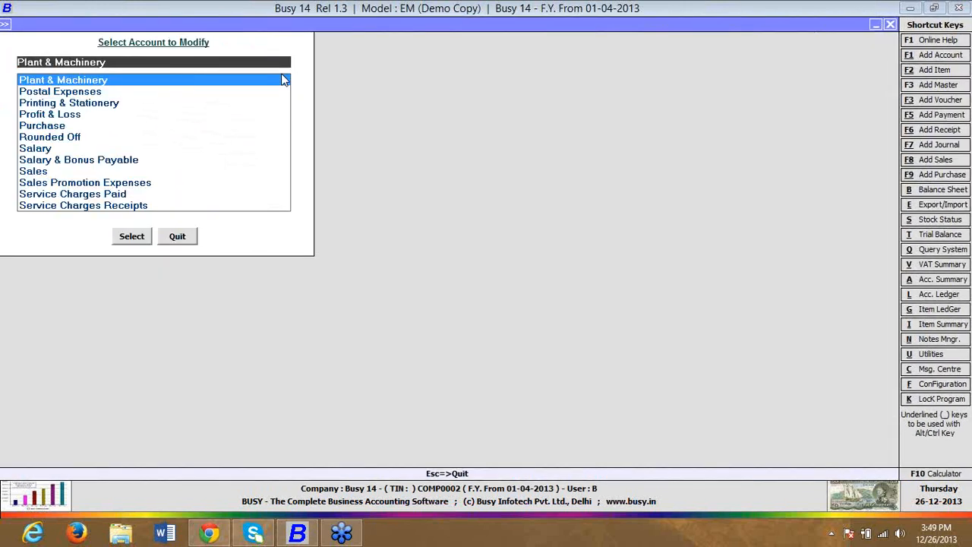
{"action": "key", "text": "Escape"}
{"action": "key", "text": "Escape"}
{"action": "key", "text": "Escape"}
Step: Open company Demo Busy 14 and log in as user A with the account password
{"action": "key", "text": "Return"}
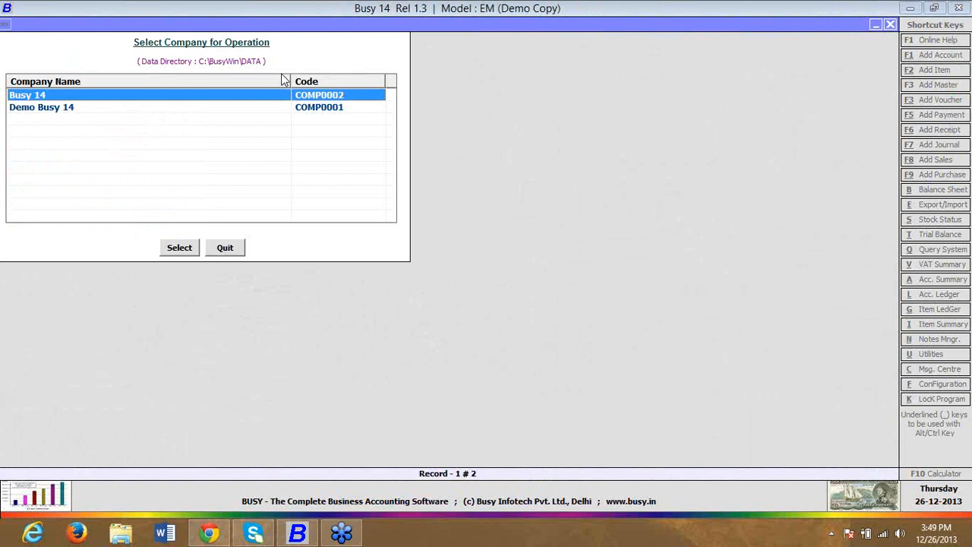
{"action": "key", "text": "Down"}
{"action": "key", "text": "Return"}
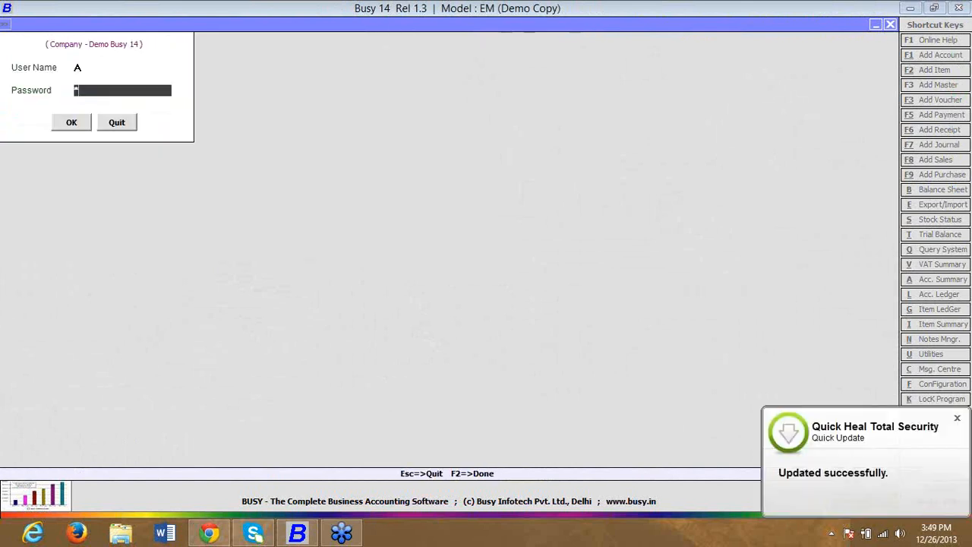
{"action": "key", "text": "Return"}
{"action": "key", "text": "Return"}
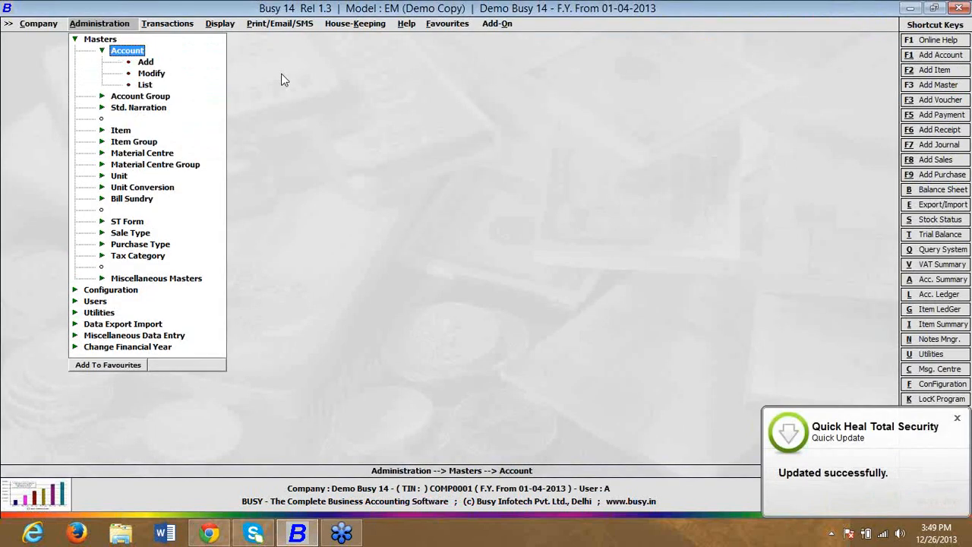
Step: Search Demo Busy 14's accounts to modify for PA, and close that company
{"action": "key", "text": "Down"}
{"action": "key", "text": "Return"}
{"action": "type", "text": "PA"}
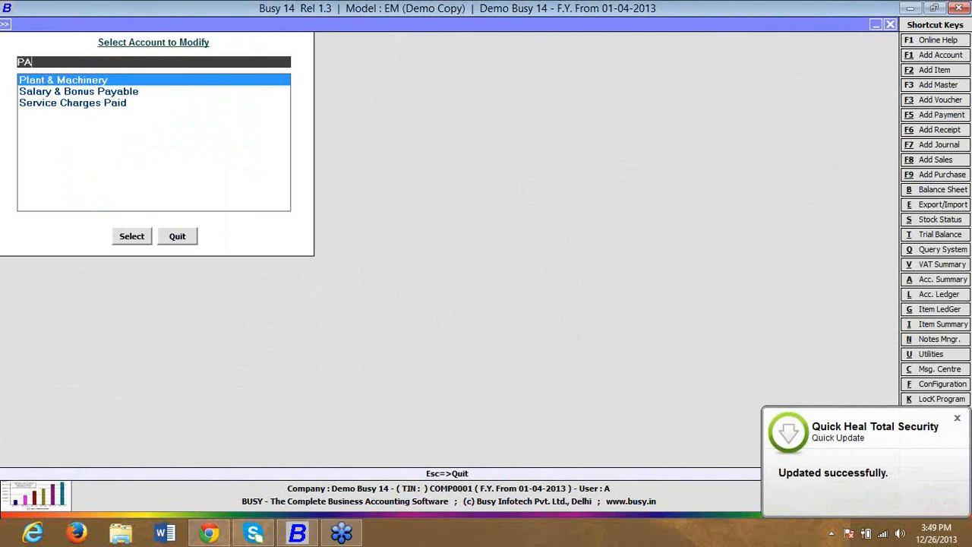
{"action": "key", "text": "Escape"}
{"action": "key", "text": "Escape"}
{"action": "key", "text": "Escape"}
{"action": "key", "text": "Escape"}
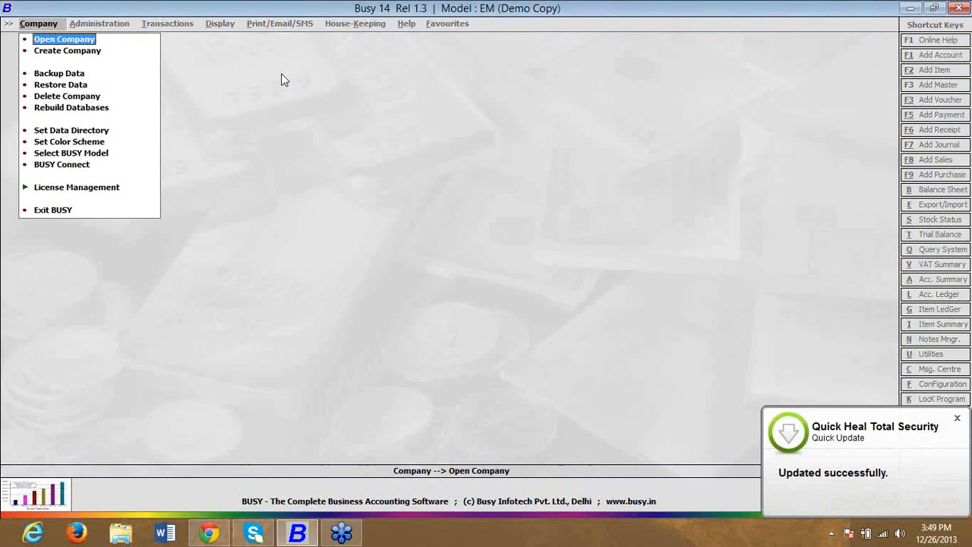
Step: Log in to company Busy 14 as user A with the account password and look up PA among the accounts to modify
{"action": "key", "text": "Return"}
{"action": "key", "text": "Return"}
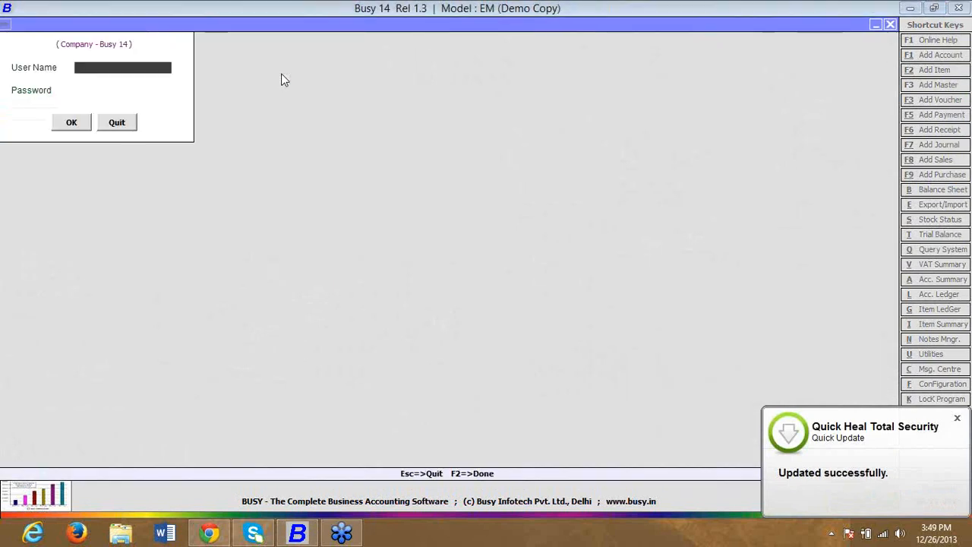
{"action": "type", "text": "A"}
{"action": "key", "text": "Return"}
{"action": "key", "text": "Return"}
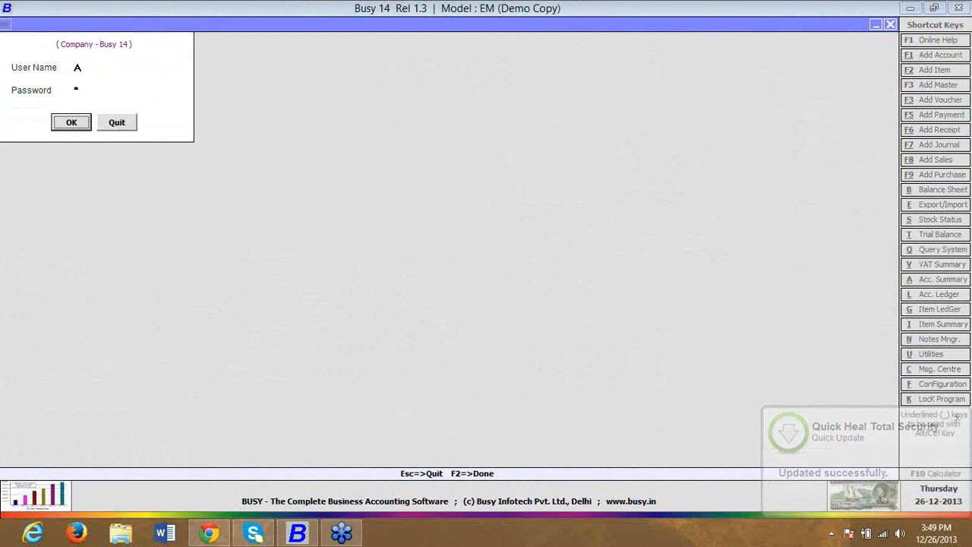
{"action": "key", "text": "Return"}
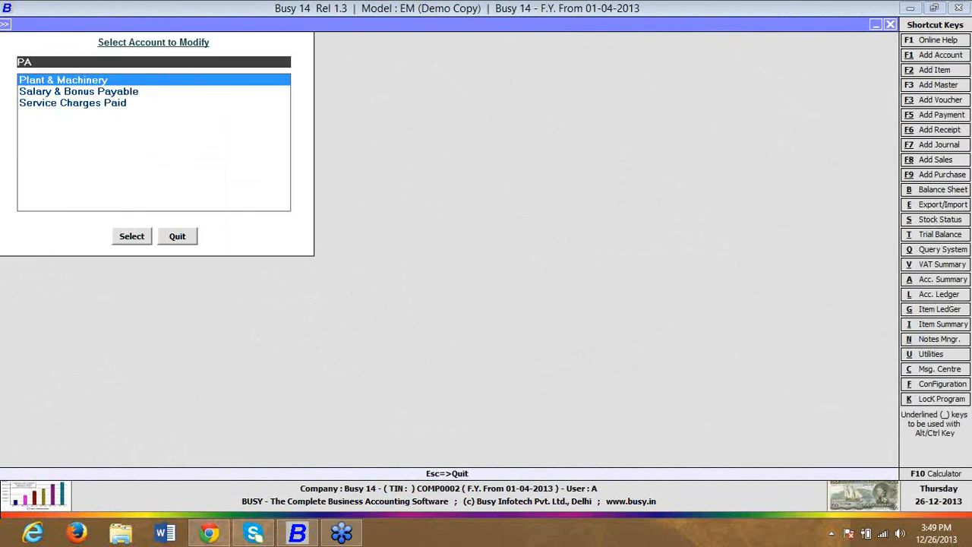
{"action": "key", "text": "Return"}
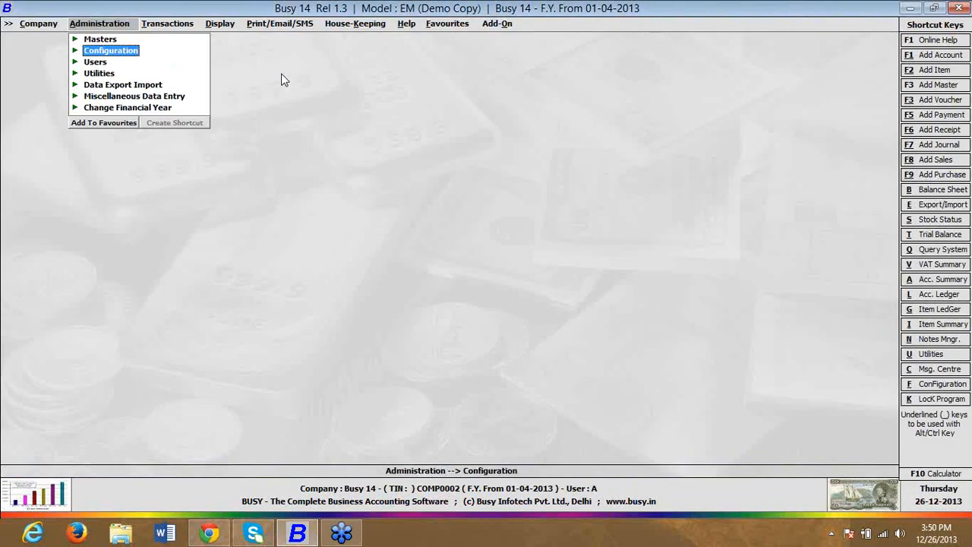
Step: Examine the Enterprise Features configuration and the list of users to modify, closing both without changes
{"action": "key", "text": "Return"}
{"action": "key", "text": "Return"}
{"action": "key", "text": "Down"}
{"action": "key", "text": "Down"}
{"action": "key", "text": "Down"}
{"action": "key", "text": "Down"}
{"action": "key", "text": "Down"}
{"action": "key", "text": "Down"}
{"action": "key", "text": "Down"}
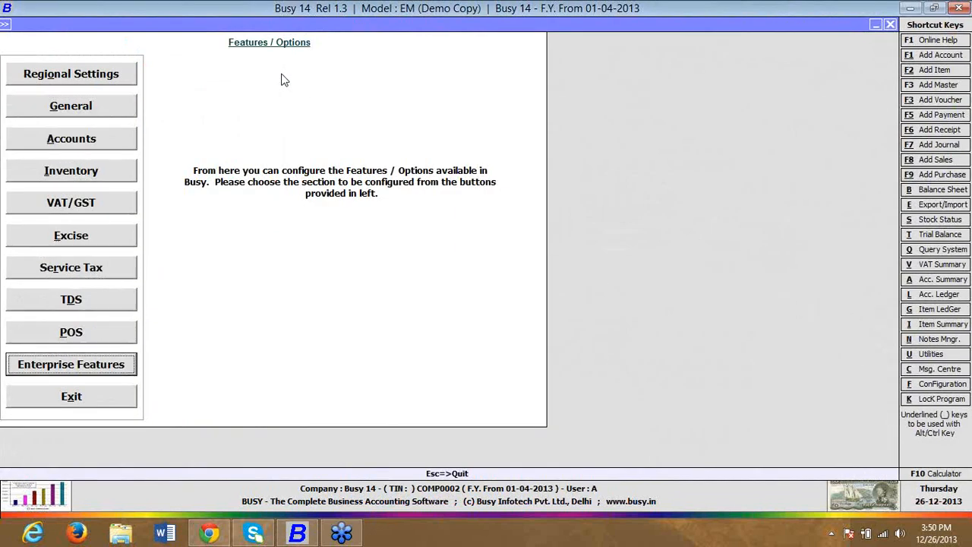
{"action": "key", "text": "Up"}
{"action": "key", "text": "Return"}
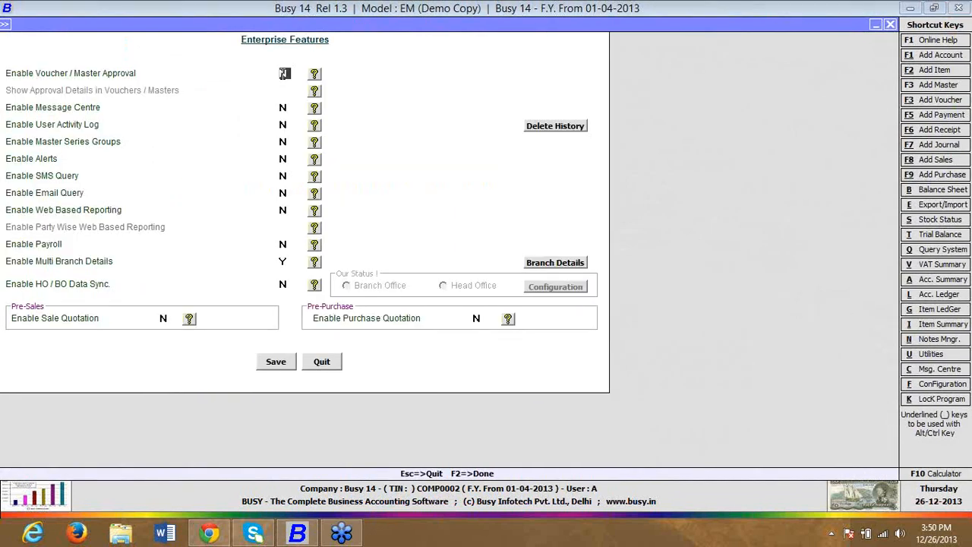
{"action": "key", "text": "Escape"}
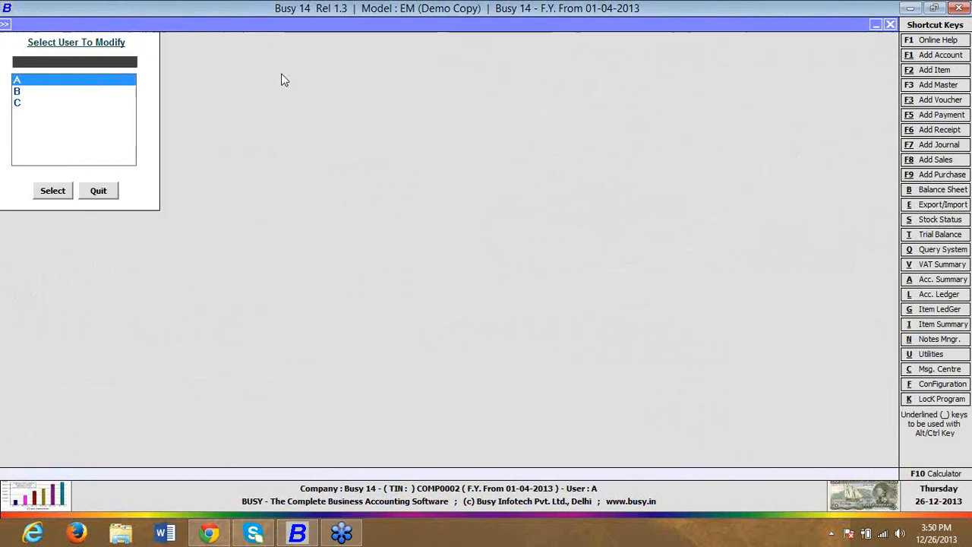
{"action": "key", "text": "Escape"}
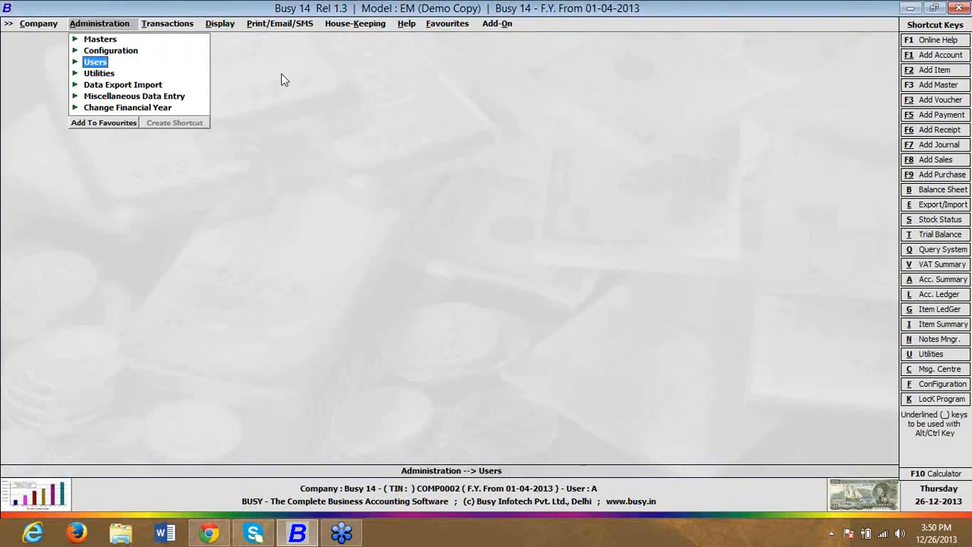
Step: Close the company and log back in to Busy 14 as user B with the account password
{"action": "key", "text": "Left"}
{"action": "key", "text": "Return"}
{"action": "key", "text": "Return"}
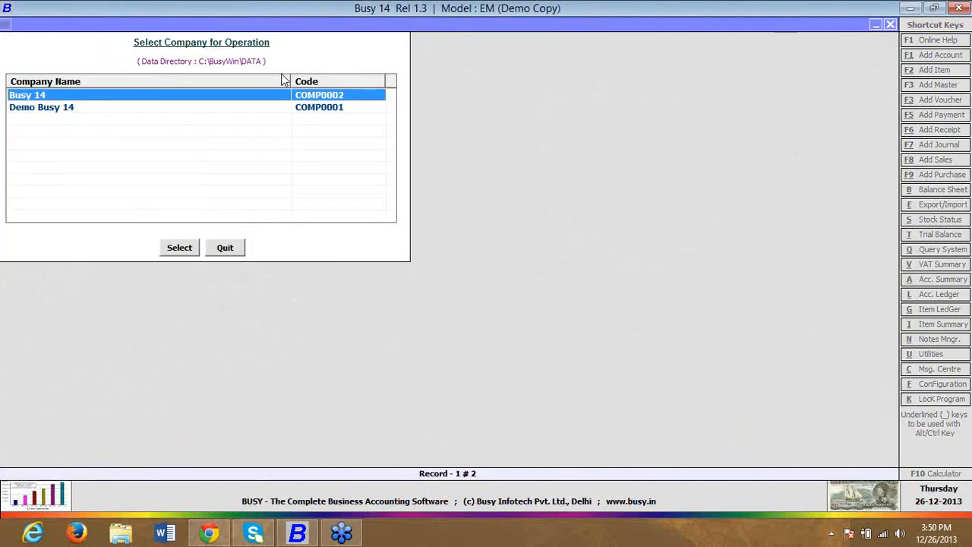
{"action": "key", "text": "Return"}
{"action": "type", "text": "b"}
{"action": "key", "text": "Return"}
{"action": "type", "text": "b"}
{"action": "key", "text": "Return"}
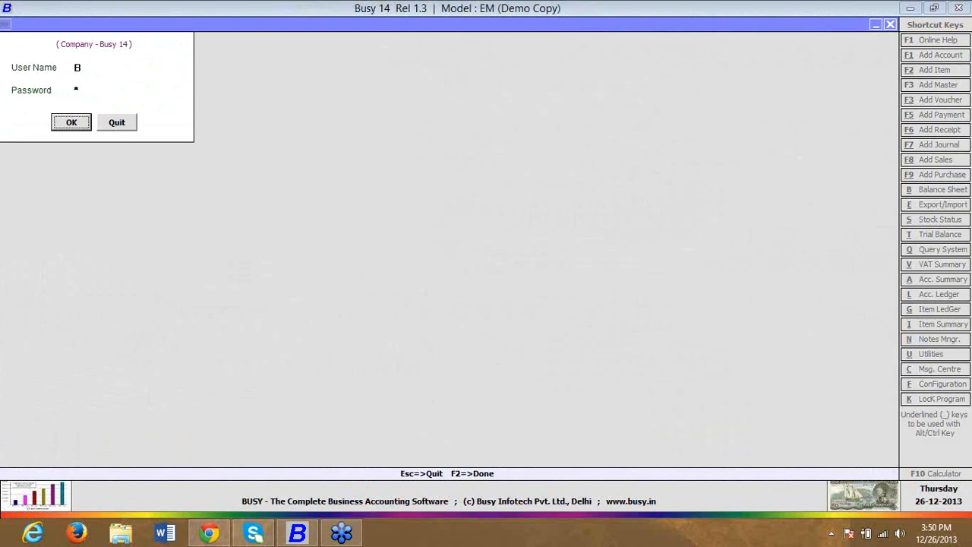
{"action": "key", "text": "Return"}
Step: Start a new account master named ABC, leaving the alias blank and keeping ABC as the print name
{"action": "key", "text": "Escape"}
{"action": "key", "text": "Right"}
{"action": "key", "text": "Return"}
{"action": "key", "text": "Return"}
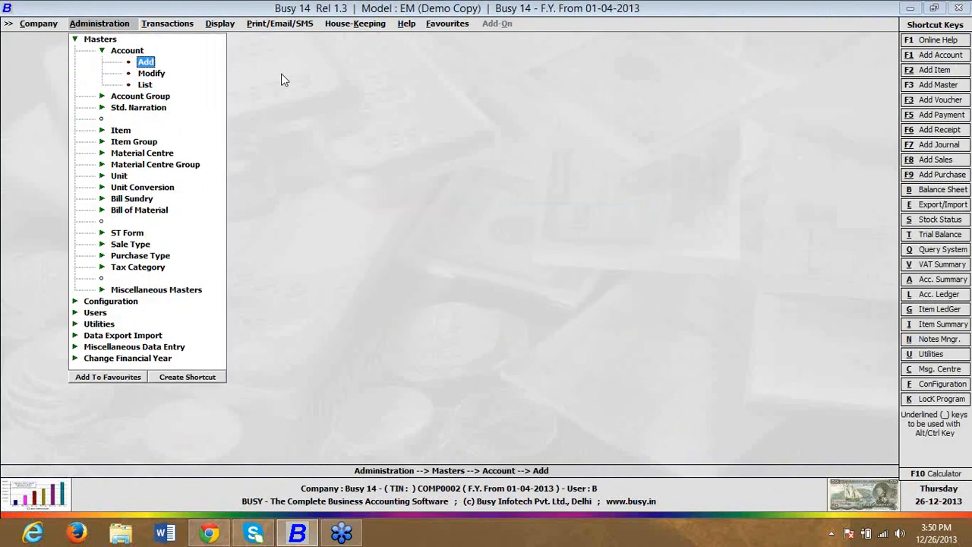
{"action": "key", "text": "Return"}
{"action": "type", "text": "ABC"}
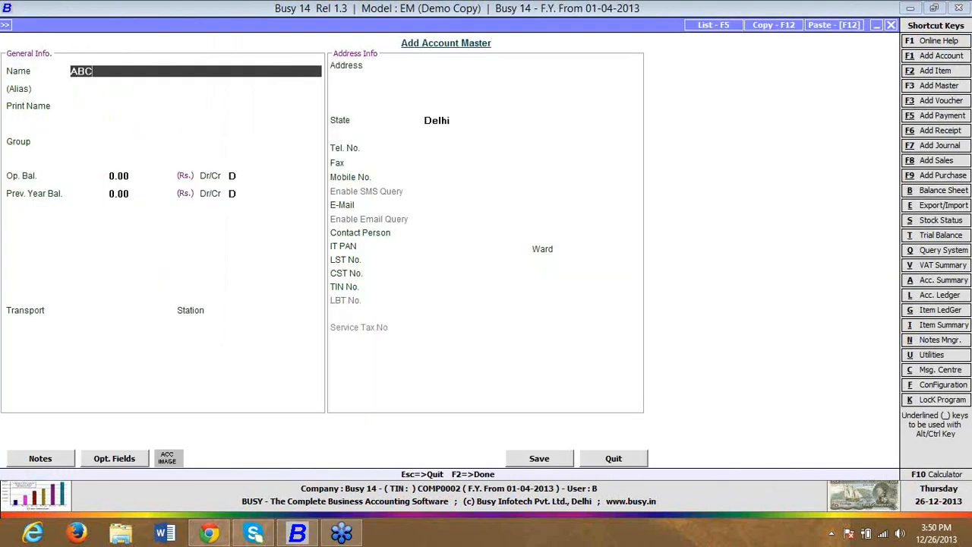
{"action": "key", "text": "Return"}
{"action": "key", "text": "Return"}
{"action": "key", "text": "Return"}
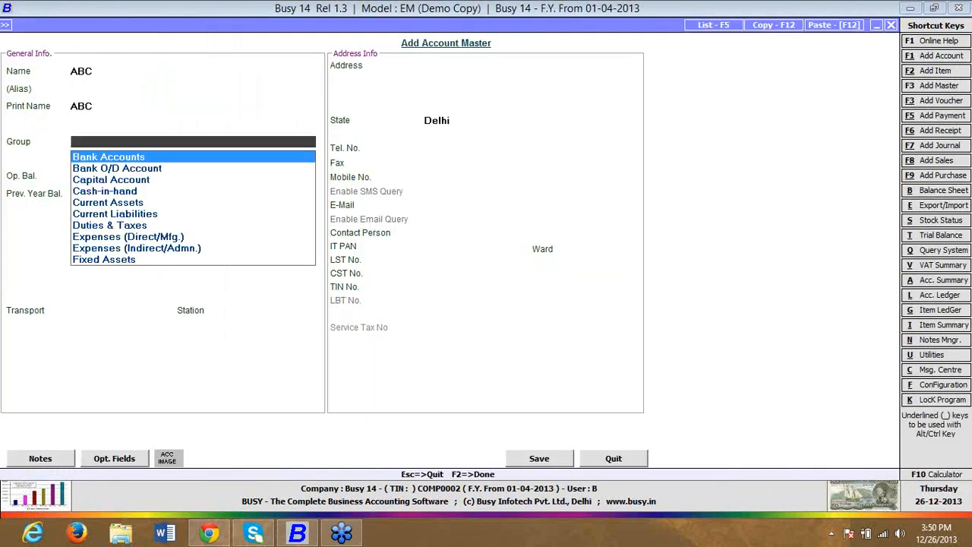
Step: Assign account ABC to the Sundry Debtors group and enter an opening balance of 1000 debit
{"action": "type", "text": "SUN"}
{"action": "key", "text": "Down"}
{"action": "key", "text": "Return"}
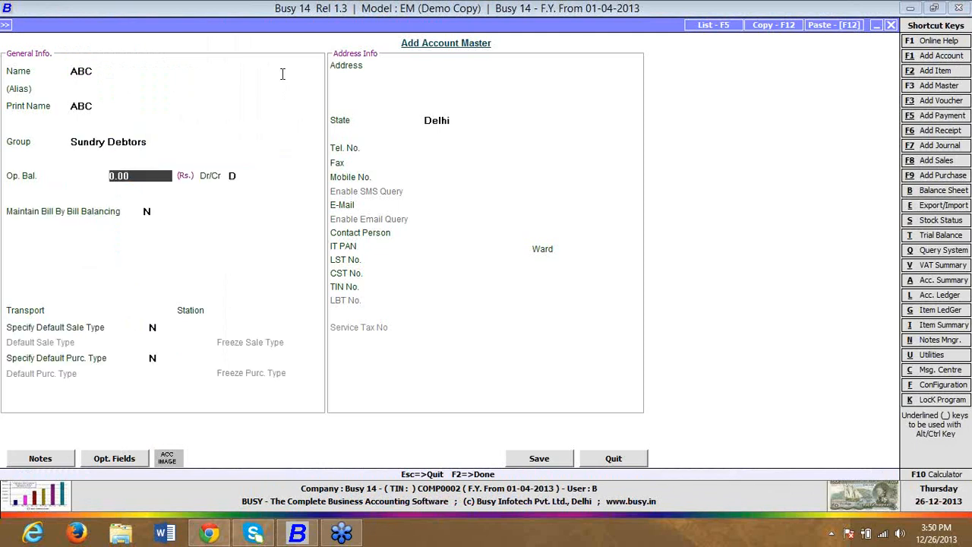
{"action": "type", "text": "1000"}
{"action": "key", "text": "Return"}
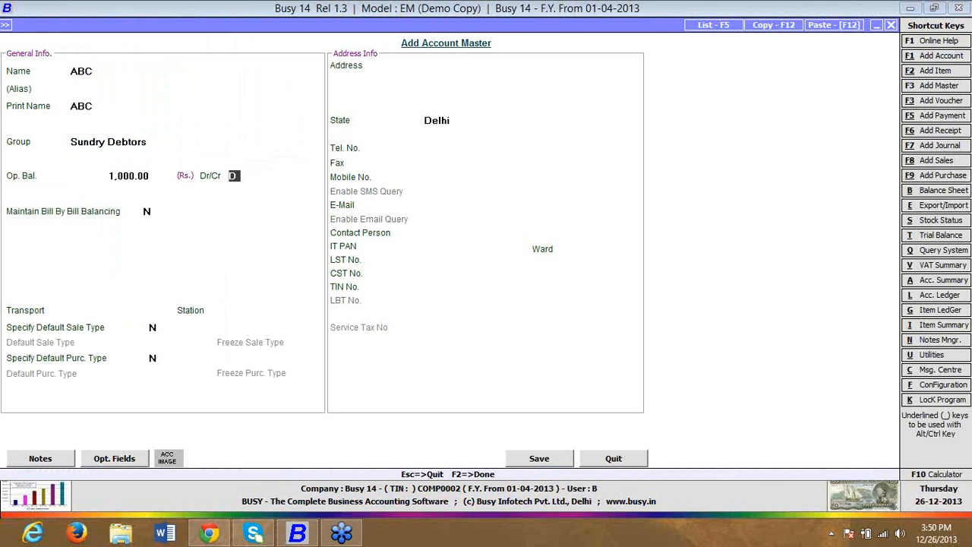
Step: Quit the ABC account form without saving and close the company to return to company selection
{"action": "key", "text": "Escape"}
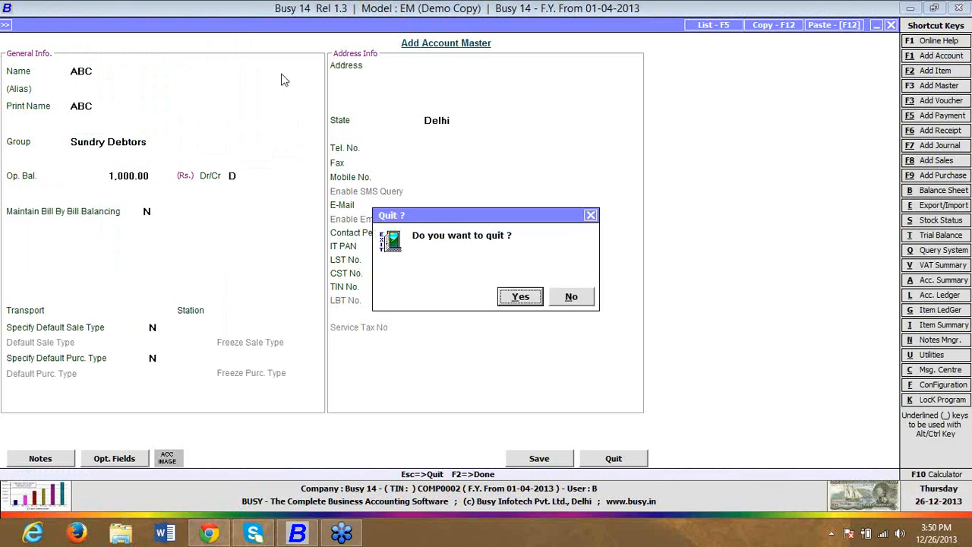
{"action": "key", "text": "Return"}
{"action": "key", "text": "Return"}
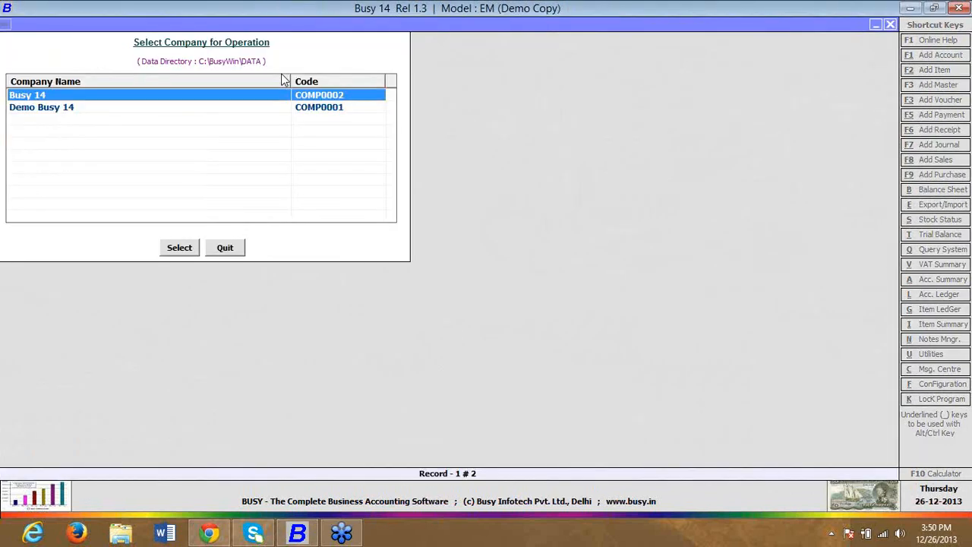
Step: Open the Busy 14 company and log in as user A with the account password
{"action": "key", "text": "Return"}
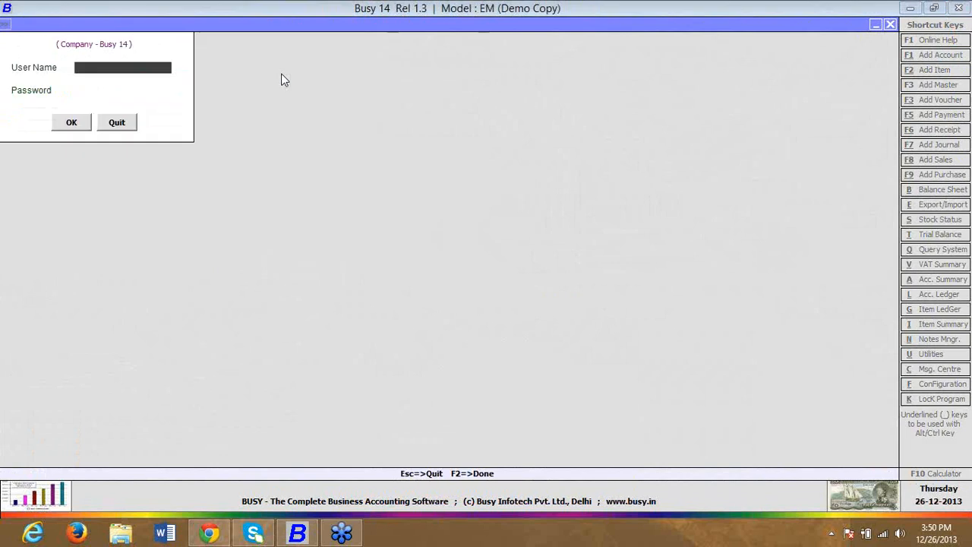
{"action": "type", "text": "A"}
{"action": "key", "text": "Return"}
{"action": "type", "text": "a"}
{"action": "key", "text": "Return"}
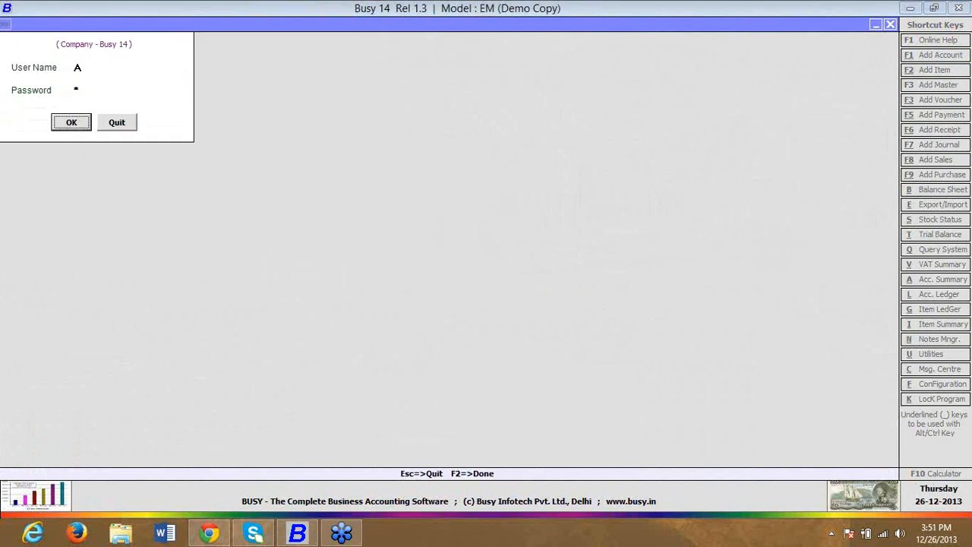
{"action": "key", "text": "Return"}
Step: Start a new account master named ABC, leave the alias blank, and assign it to the Sundry Creditors group
{"action": "key", "text": "Return"}
{"action": "type", "text": "ABC"}
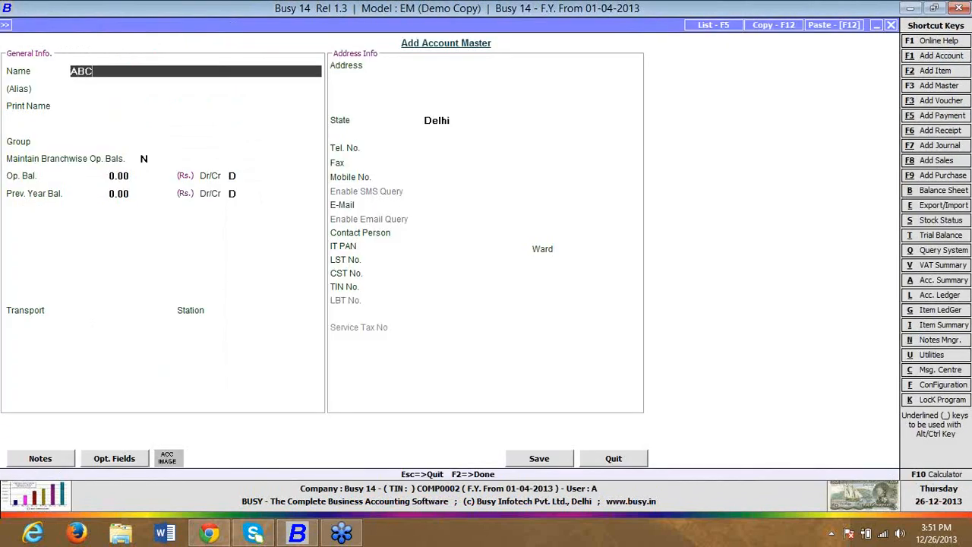
{"action": "key", "text": "Return"}
{"action": "key", "text": "Return"}
{"action": "key", "text": "Return"}
{"action": "type", "text": "SUN"}
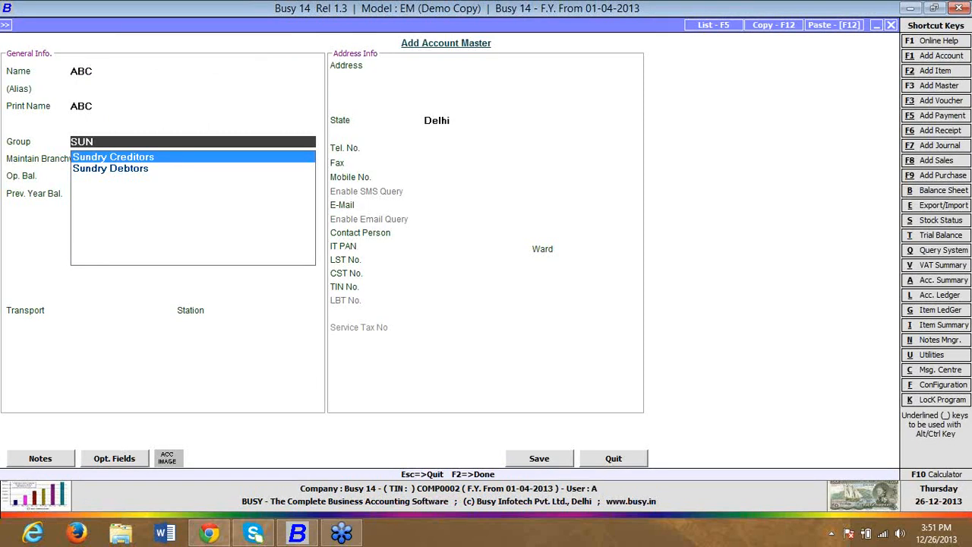
{"action": "key", "text": "Return"}
Step: Enable branch-wise opening balances for account ABC and enter a 1000 credit balance for branch B
{"action": "type", "text": "Y"}
{"action": "key", "text": "Return"}
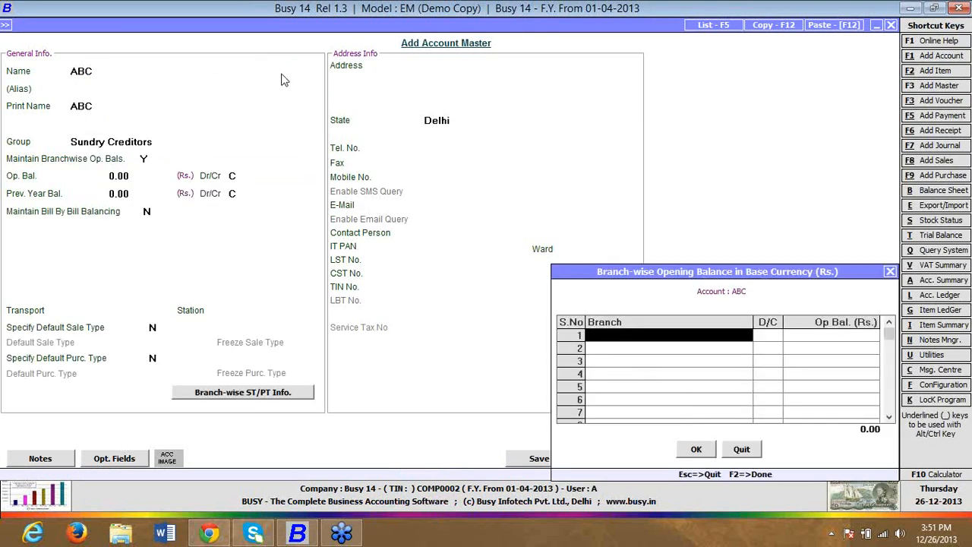
{"action": "key", "text": "space"}
{"action": "key", "text": "Return"}
{"action": "key", "text": "Return"}
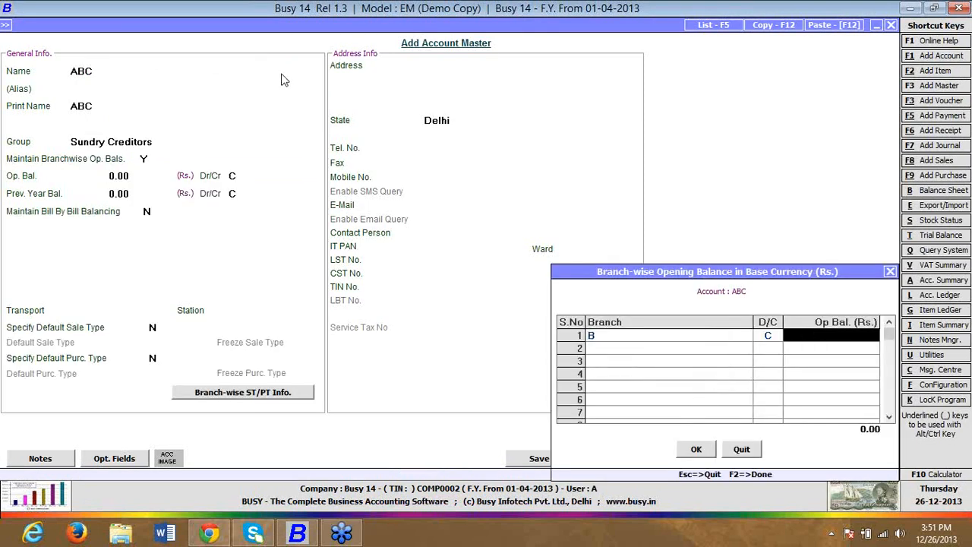
{"action": "type", "text": "1000"}
{"action": "key", "text": "Return"}
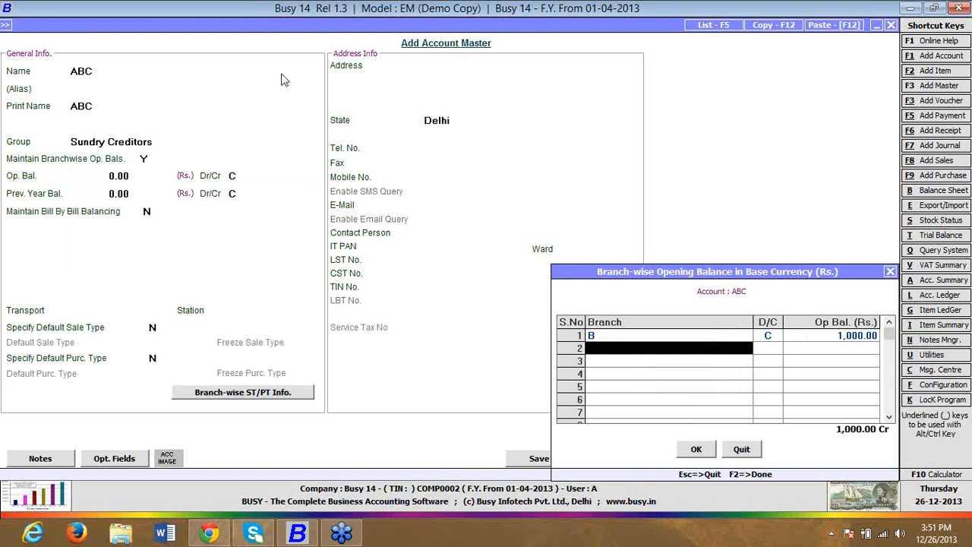
Step: Examine the branch, debit/credit and opening balance cells of the branch B row
{"action": "key", "text": "Up"}
{"action": "key", "text": "Right"}
{"action": "key", "text": "Right"}
{"action": "key", "text": "Left"}
{"action": "key", "text": "Left"}
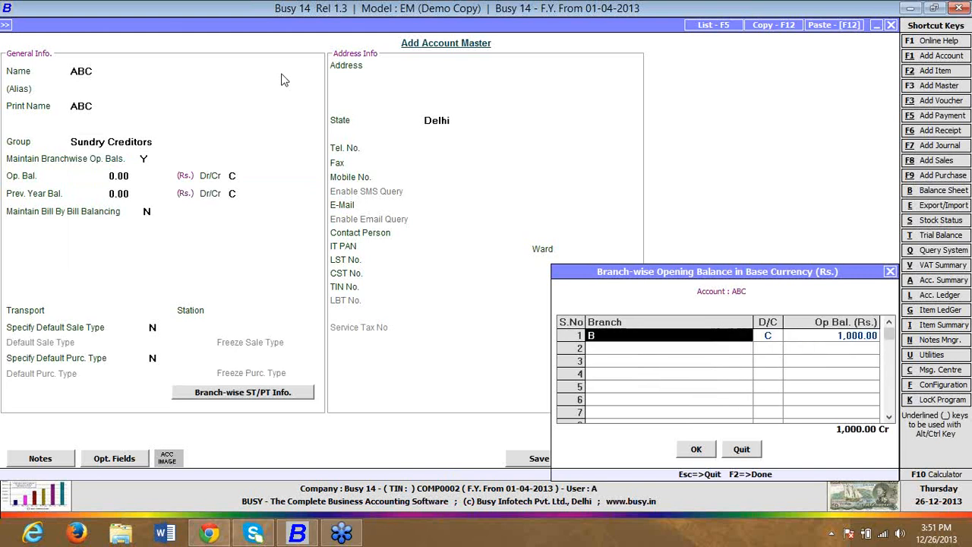
{"action": "key", "text": "Right"}
{"action": "key", "text": "Right"}
{"action": "key", "text": "Left"}
{"action": "key", "text": "Left"}
{"action": "key", "text": "Right"}
{"action": "key", "text": "Right"}
{"action": "key", "text": "Left"}
{"action": "key", "text": "Left"}
{"action": "key", "text": "Right"}
{"action": "key", "text": "Right"}
{"action": "key", "text": "Left"}
{"action": "key", "text": "Left"}
{"action": "key", "text": "Right"}
{"action": "key", "text": "Right"}
{"action": "key", "text": "Left"}
{"action": "key", "text": "Left"}
{"action": "key", "text": "Right"}
{"action": "key", "text": "Down"}
{"action": "key", "text": "Right"}
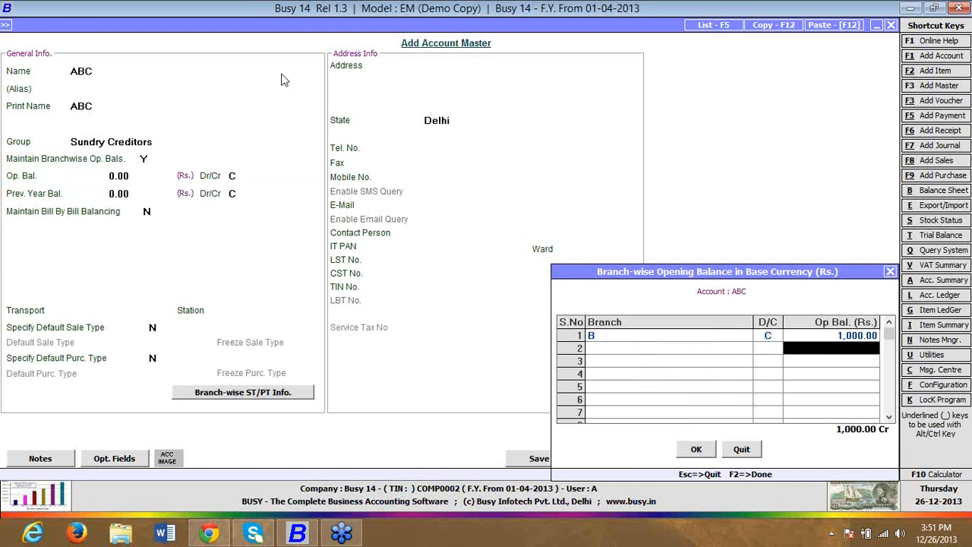
Step: Close the branch-wise opening balance window and quit the ABC account form without saving
{"action": "key", "text": "Escape"}
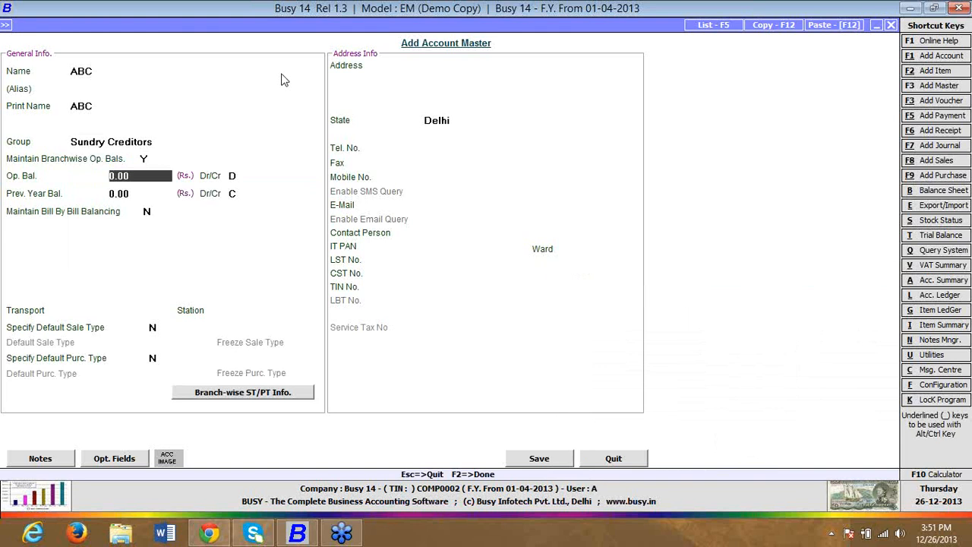
{"action": "key", "text": "Escape"}
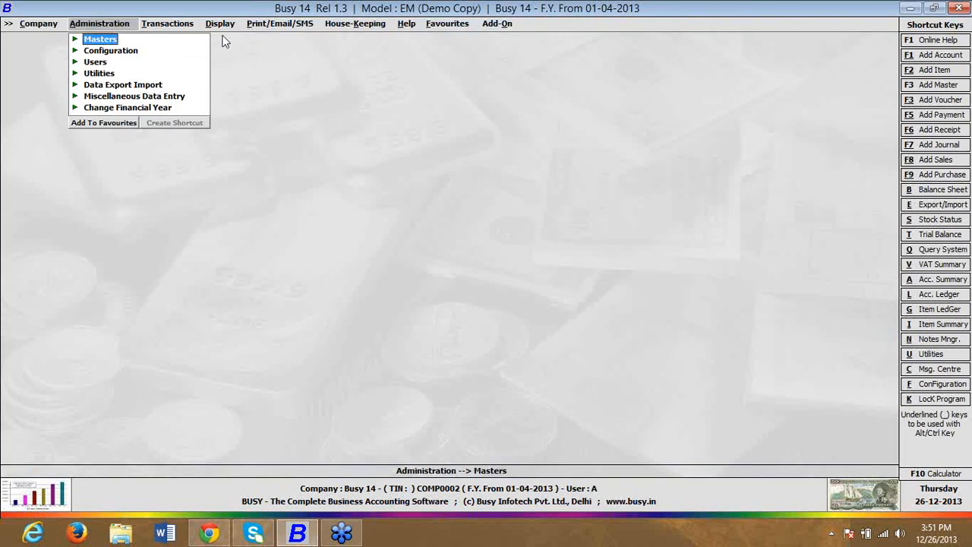
{"action": "left_click", "coordinate": [103, 43]}
{"action": "left_click", "coordinate": [125, 51]}
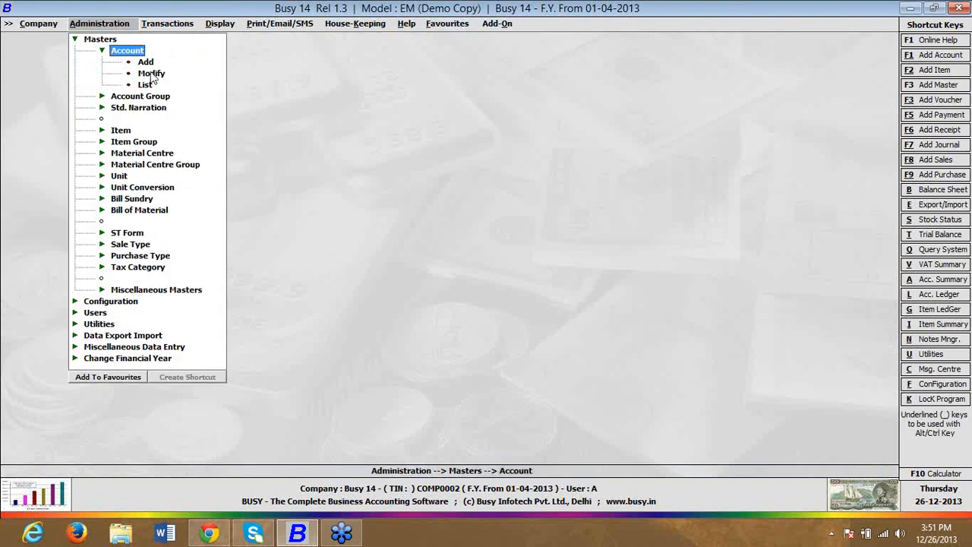
{"action": "key", "text": "Escape"}
{"action": "key", "text": "Escape"}
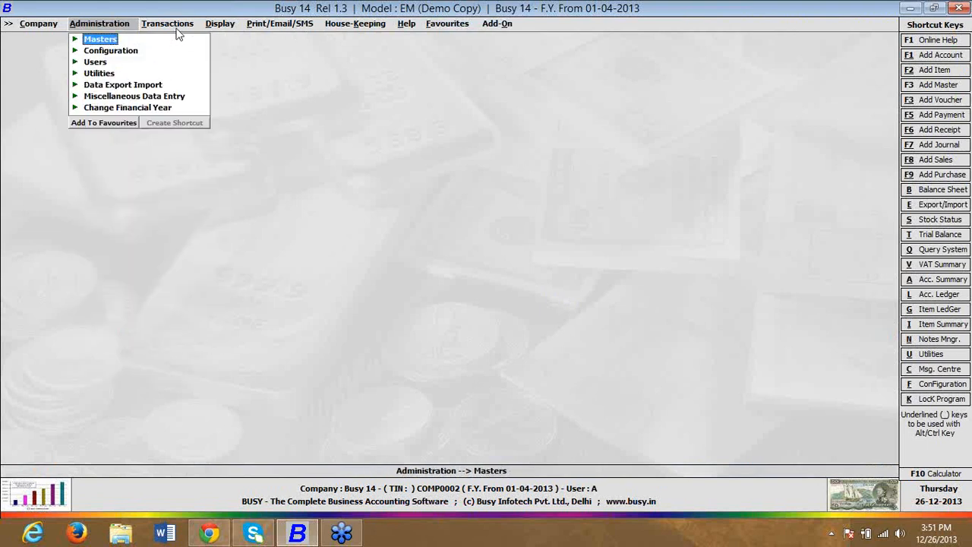
Step: View the date-wise balance sheet for all branches at the end of 01-04-2013, and close it
{"action": "key", "text": "alt+b"}
{"action": "key", "text": "Right"}
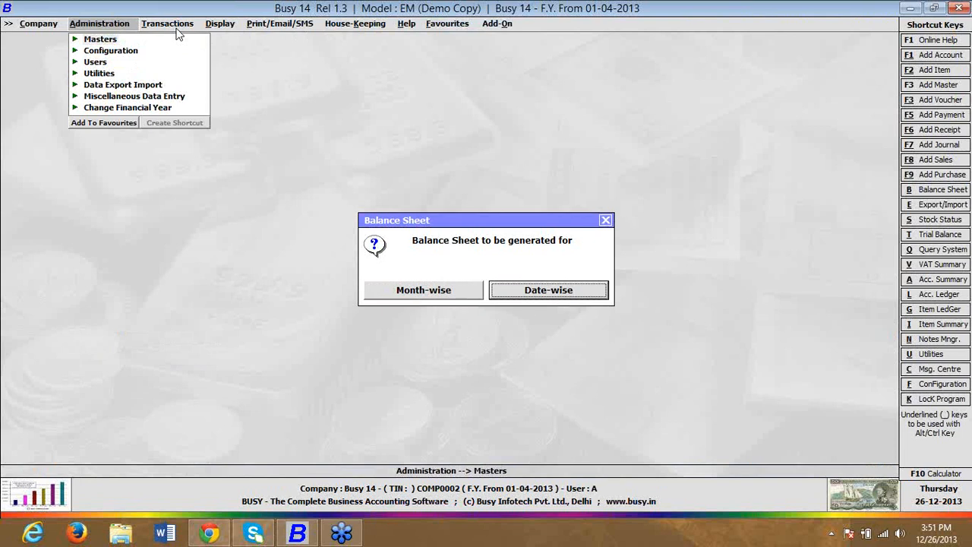
{"action": "key", "text": "Return"}
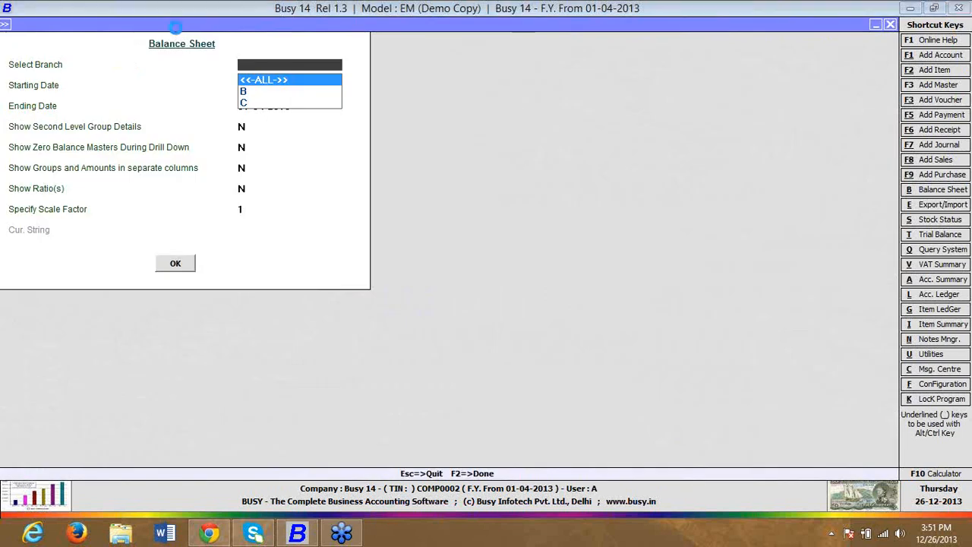
{"action": "key", "text": "F2"}
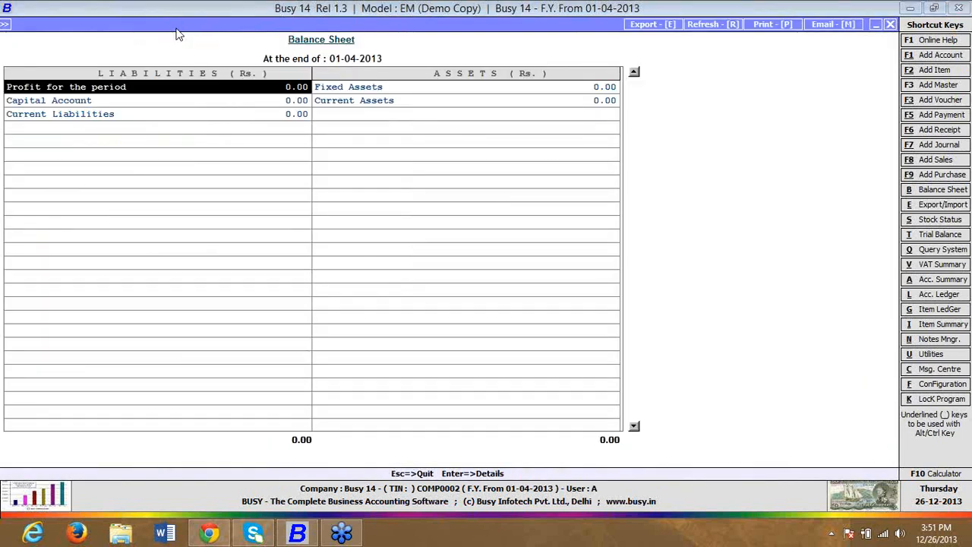
{"action": "key", "text": "Escape"}
Step: Open the Busy Infotech Pvt. Ltd. account master for modification
{"action": "key", "text": "Return"}
{"action": "key", "text": "Return"}
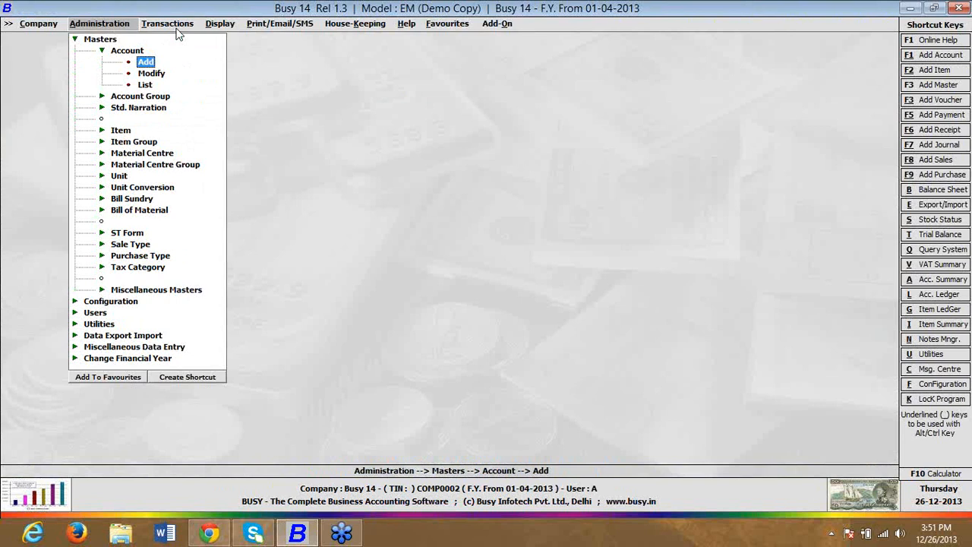
{"action": "key", "text": "Down"}
{"action": "key", "text": "Return"}
{"action": "type", "text": "BUSY"}
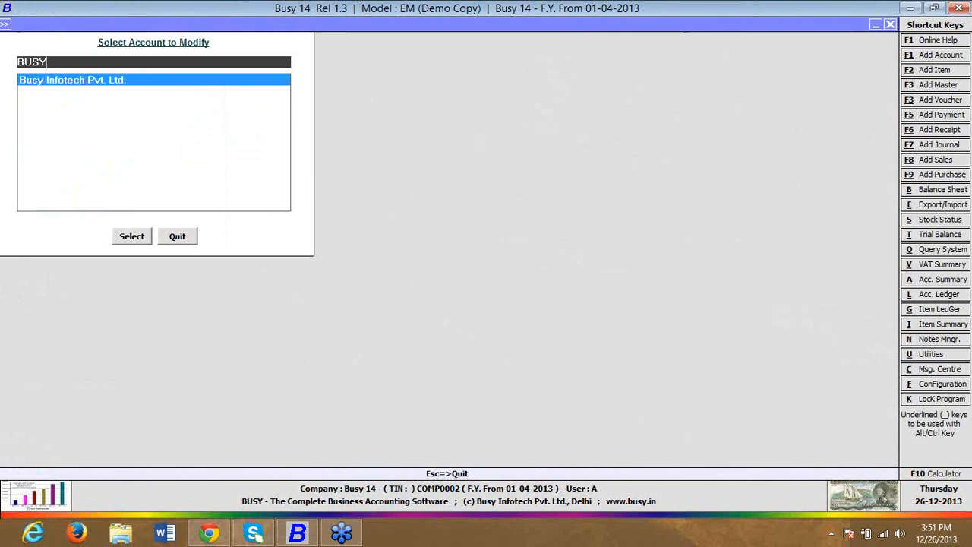
{"action": "key", "text": "Return"}
Step: Set the Busy Infotech Pvt. Ltd. opening balance to 10000 credit without branch-wise balances, and save the master
{"action": "key", "text": "Return"}
{"action": "key", "text": "Return"}
{"action": "key", "text": "Return"}
{"action": "key", "text": "Return"}
{"action": "key", "text": "Return"}
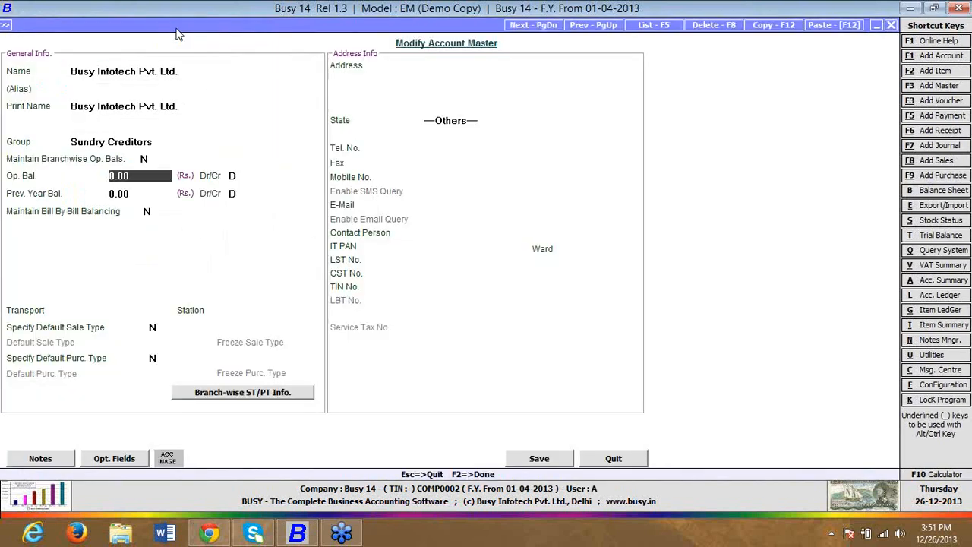
{"action": "type", "text": "10000"}
{"action": "key", "text": "Return"}
{"action": "key", "text": "c"}
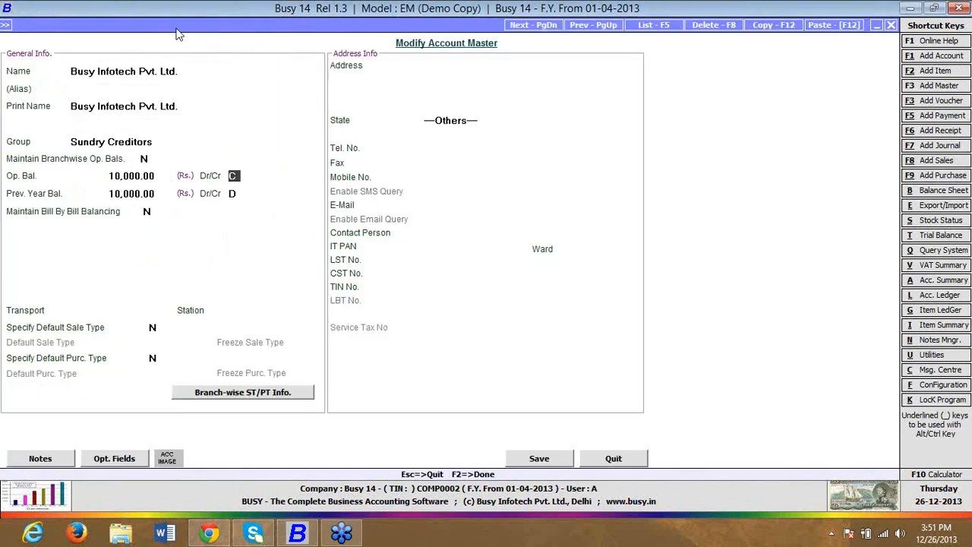
{"action": "key", "text": "Return"}
{"action": "key", "text": "F2"}
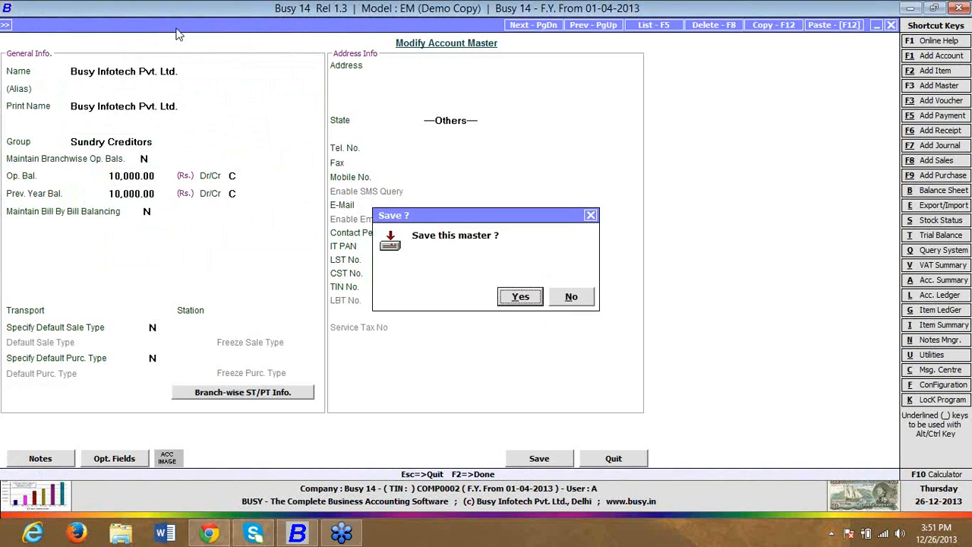
{"action": "key", "text": "Return"}
Step: Modify the Cash account master, setting its opening balance to 10000 debit, and save it
{"action": "type", "text": "cash"}
{"action": "key", "text": "Return"}
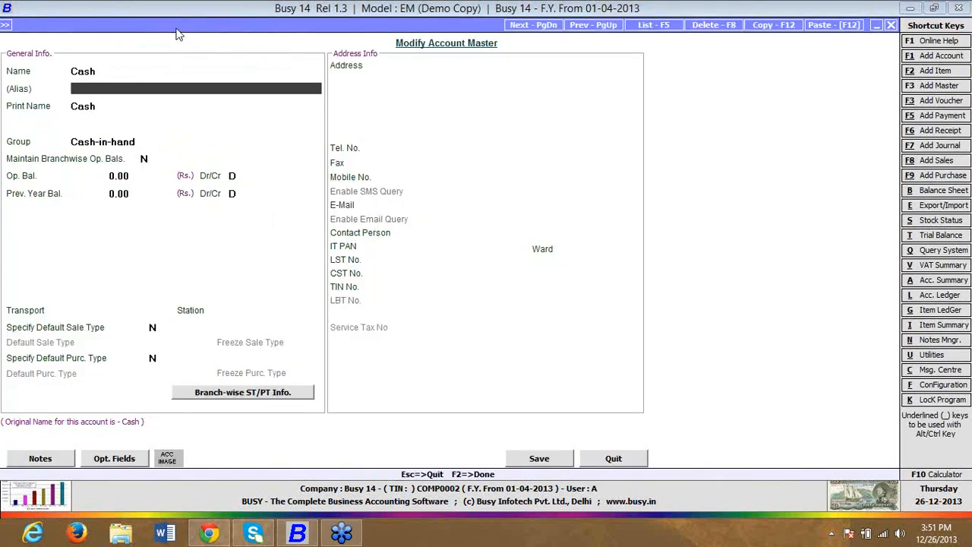
{"action": "key", "text": "Return"}
{"action": "key", "text": "Return"}
{"action": "key", "text": "Return"}
{"action": "key", "text": "Return"}
{"action": "key", "text": "Return"}
{"action": "type", "text": "10000"}
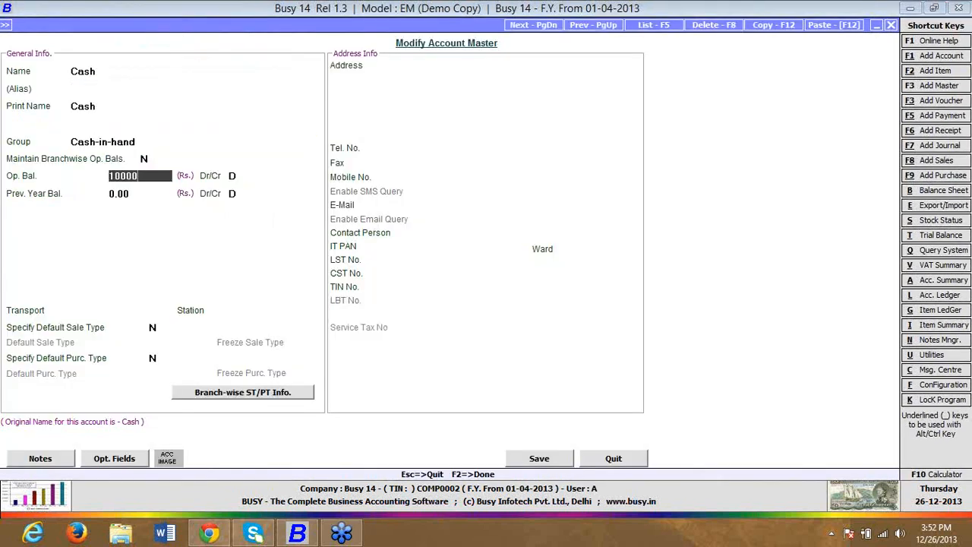
{"action": "key", "text": "Return"}
{"action": "key", "text": "F2"}
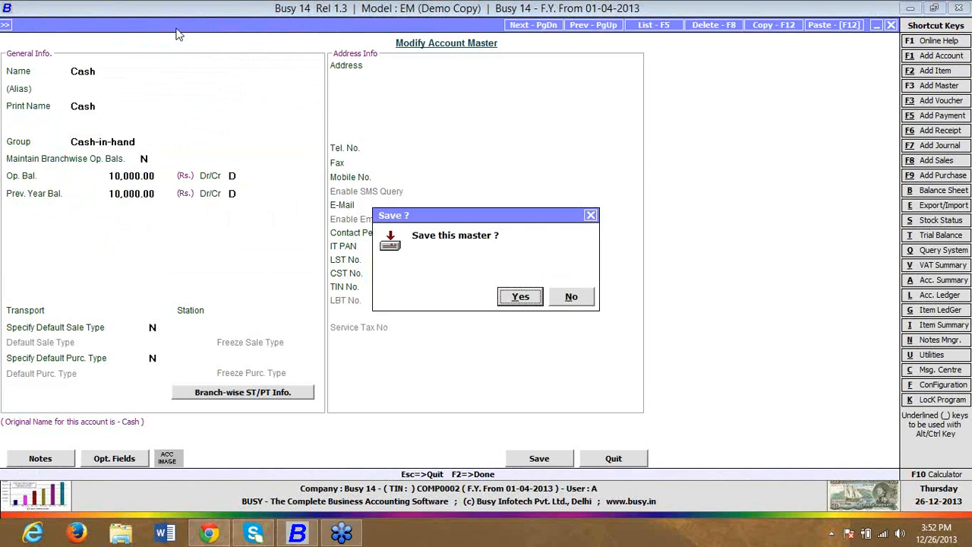
{"action": "key", "text": "Return"}
Step: Request a date-wise balance sheet
{"action": "key", "text": "alt+b"}
{"action": "key", "text": "Right"}
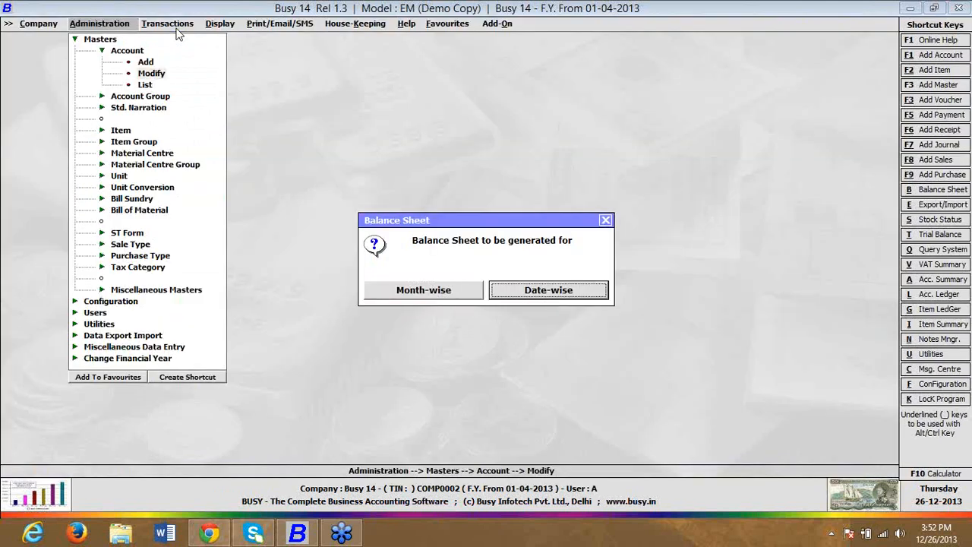
Step: Generate the date-wise balance sheet with the default options, and close it after viewing
{"action": "key", "text": "Return"}
{"action": "key", "text": "F2"}
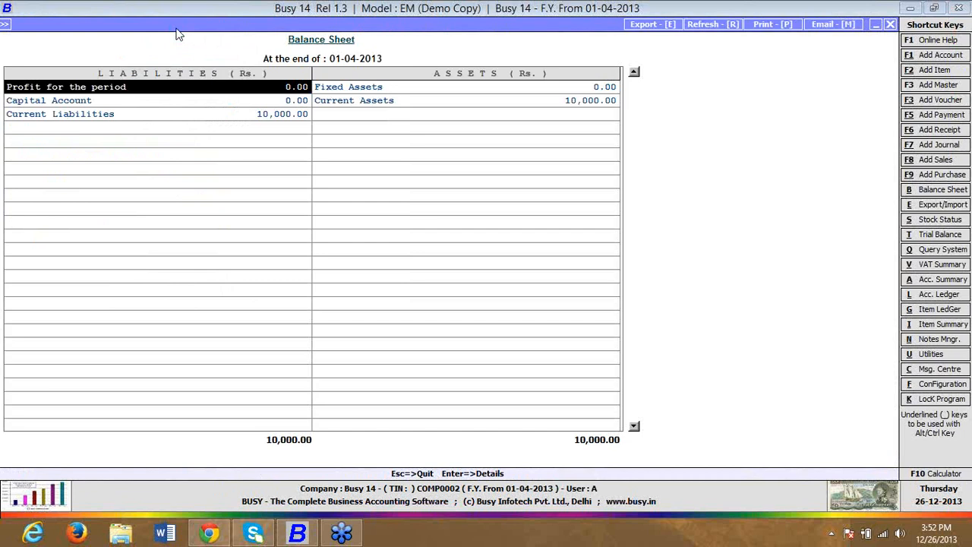
{"action": "key", "text": "Escape"}
Step: Set the balance sheet's scale factor to 0.2, keeping all branches and the other options at their defaults
{"action": "key", "text": "Return"}
{"action": "key", "text": "Return"}
{"action": "key", "text": "Return"}
{"action": "key", "text": "Return"}
{"action": "key", "text": "Return"}
{"action": "key", "text": "Return"}
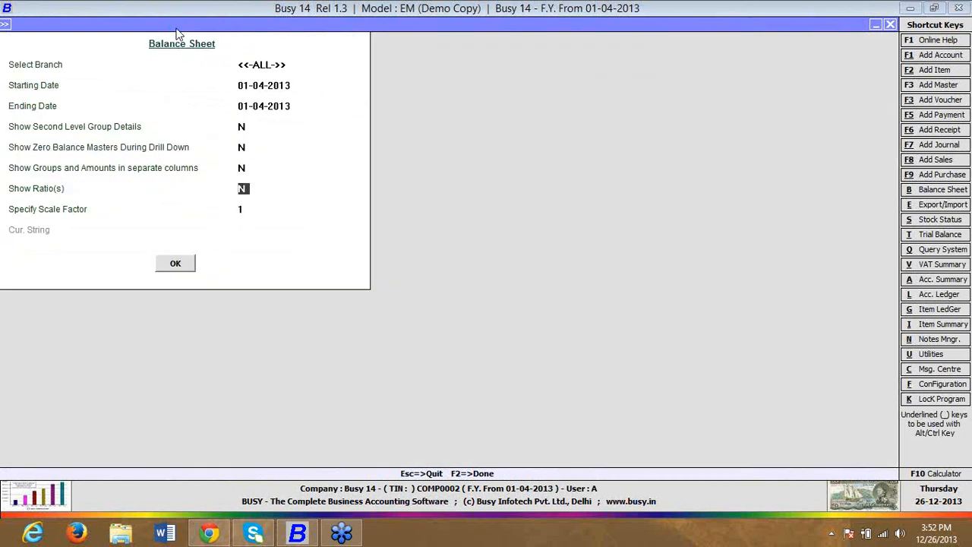
{"action": "key", "text": "Return"}
{"action": "key", "text": "BackSpace"}
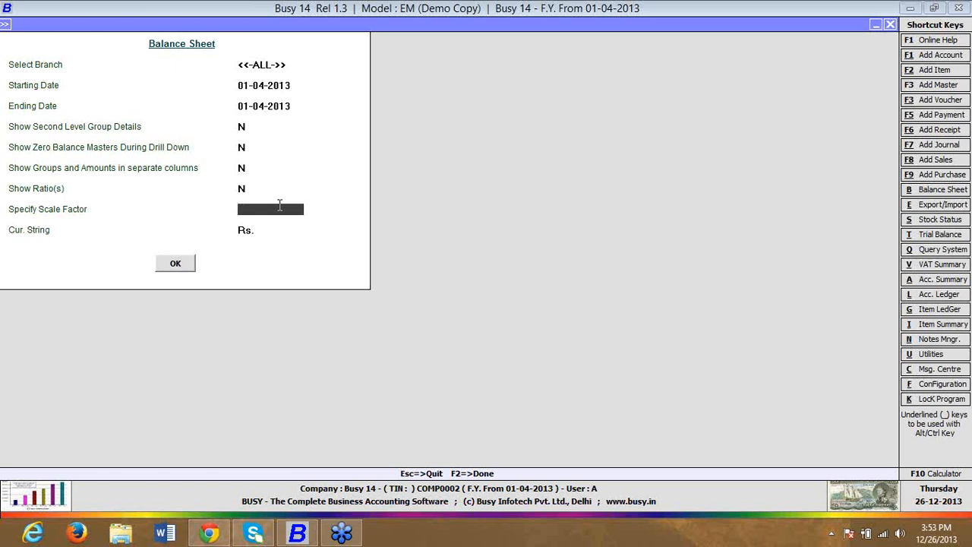
{"action": "type", "text": "2"}
{"action": "key", "text": "Return"}
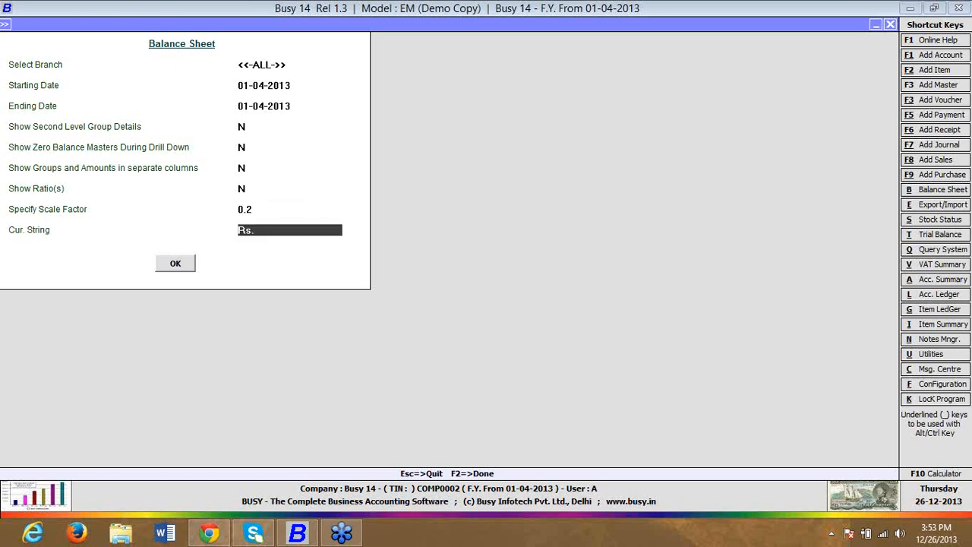
Step: Set the currency string to $ and generate the scaled balance sheet
{"action": "type", "text": "asd"}
{"action": "key", "text": "BackSpace"}
{"action": "key", "text": "BackSpace"}
{"action": "key", "text": "BackSpace"}
{"action": "type", "text": "$"}
{"action": "key", "text": "Return"}
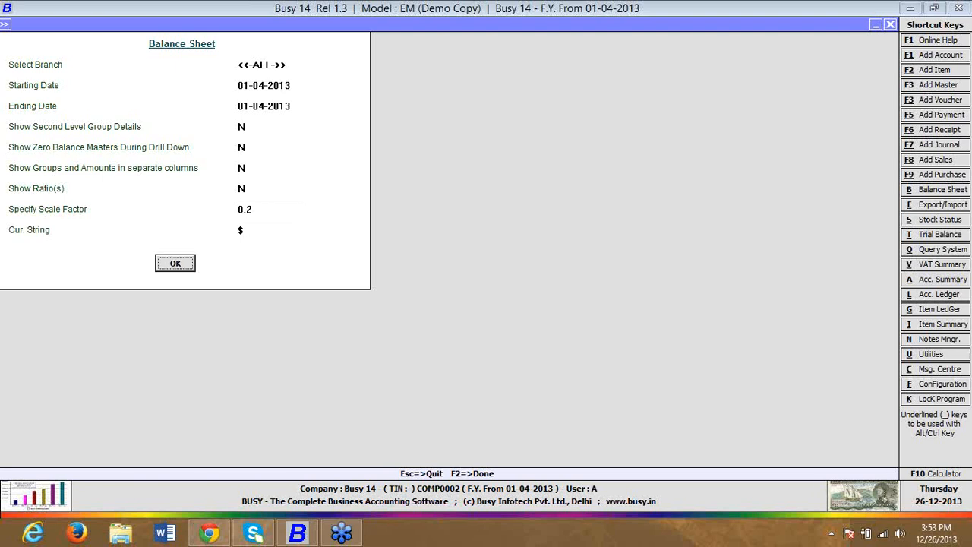
{"action": "key", "text": "Return"}
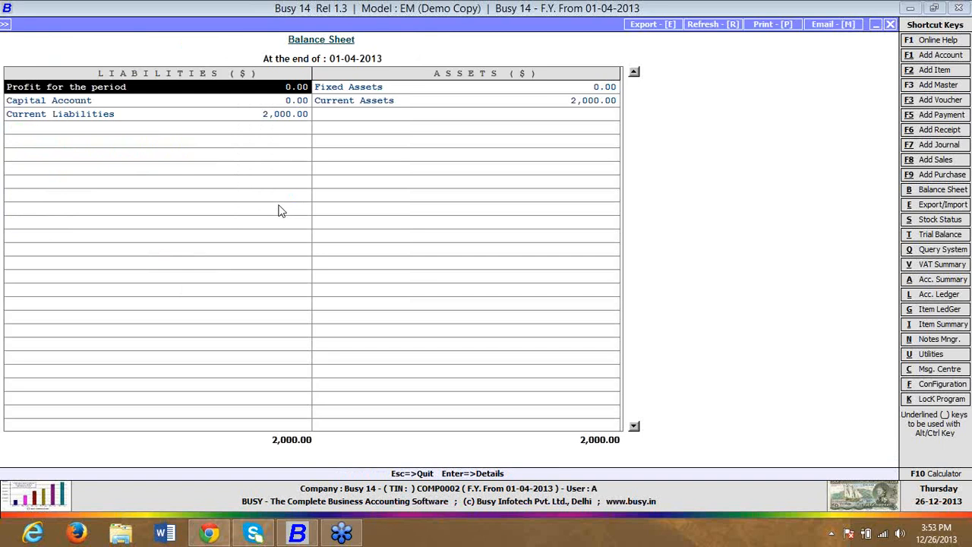
Step: Return to the balance sheet options, set the scale factor to 2 and regenerate the report with the same currency string
{"action": "key", "text": "Escape"}
{"action": "key", "text": "Return"}
{"action": "key", "text": "Return"}
{"action": "key", "text": "Return"}
{"action": "key", "text": "Return"}
{"action": "key", "text": "Return"}
{"action": "key", "text": "Return"}
{"action": "key", "text": "Escape"}
{"action": "key", "text": "Return"}
{"action": "key", "text": "Return"}
{"action": "key", "text": "Return"}
{"action": "key", "text": "Return"}
{"action": "key", "text": "Return"}
{"action": "key", "text": "Return"}
{"action": "key", "text": "Return"}
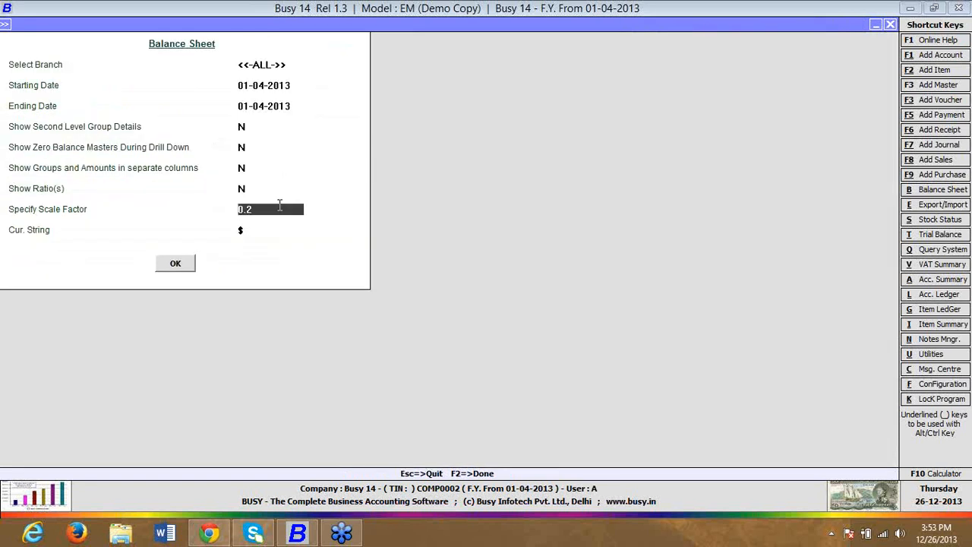
{"action": "type", "text": "2"}
{"action": "key", "text": "Return"}
{"action": "key", "text": "Return"}
{"action": "key", "text": "Return"}
Step: Drill down into Profit for the period to view the Profit & Loss A/c, and return to the balance sheet
{"action": "key", "text": "Down"}
{"action": "key", "text": "Down"}
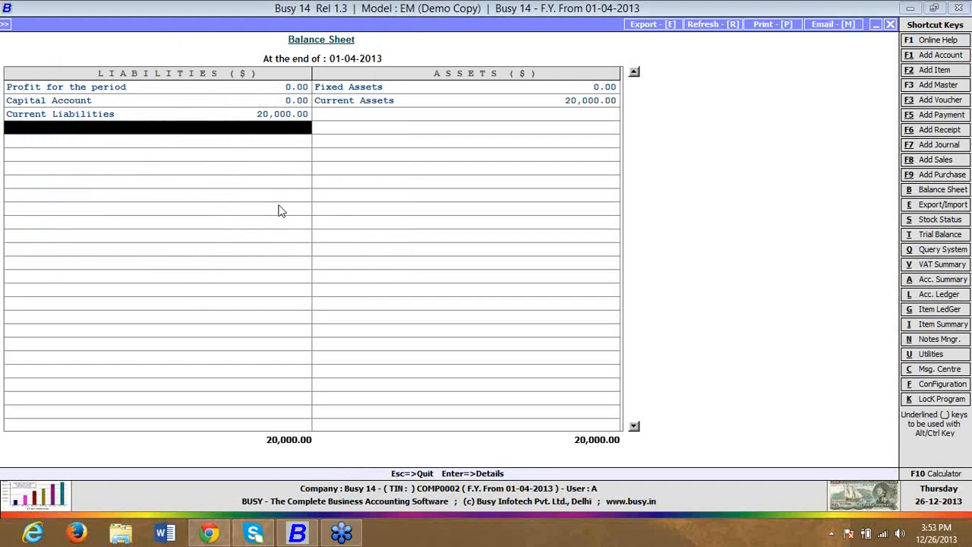
{"action": "key", "text": "Right"}
{"action": "key", "text": "Up"}
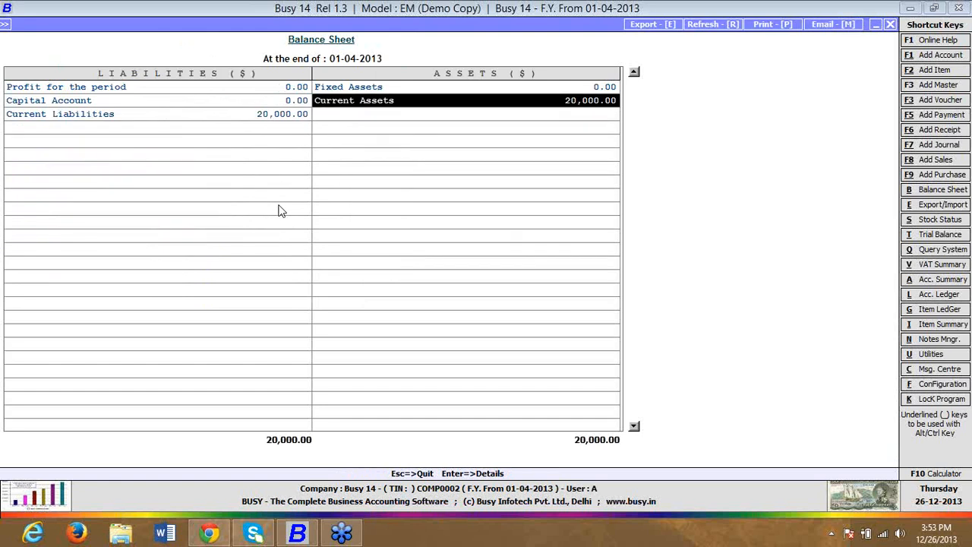
{"action": "key", "text": "Up"}
{"action": "key", "text": "Left"}
{"action": "key", "text": "Return"}
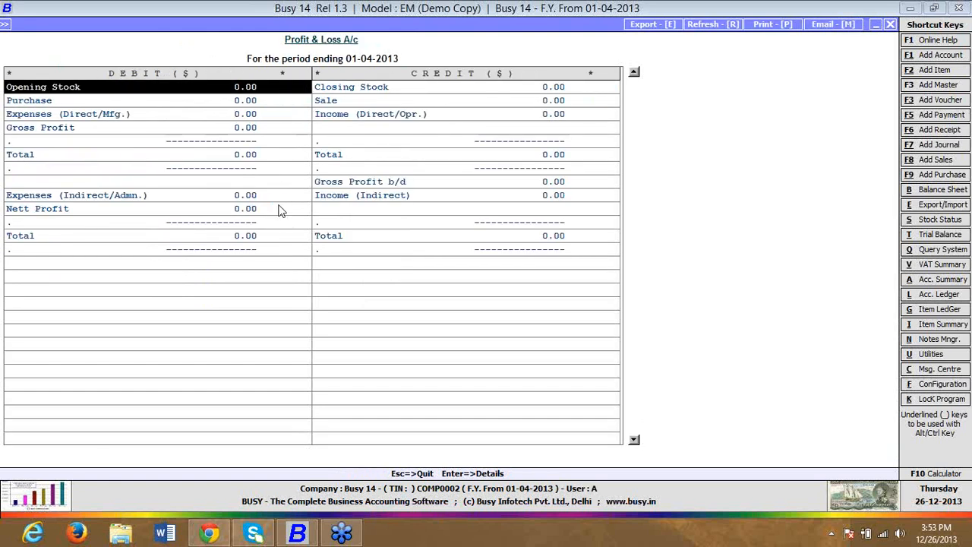
{"action": "key", "text": "Escape"}
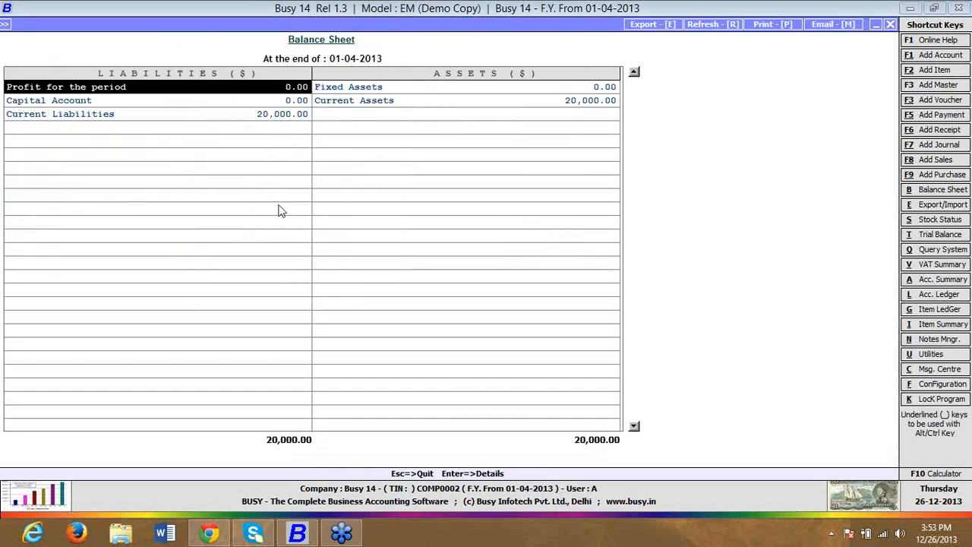
Step: Review the Current Liabilities and Current Assets rows of the scaled balance sheet
{"action": "key", "text": "Down"}
{"action": "key", "text": "Down"}
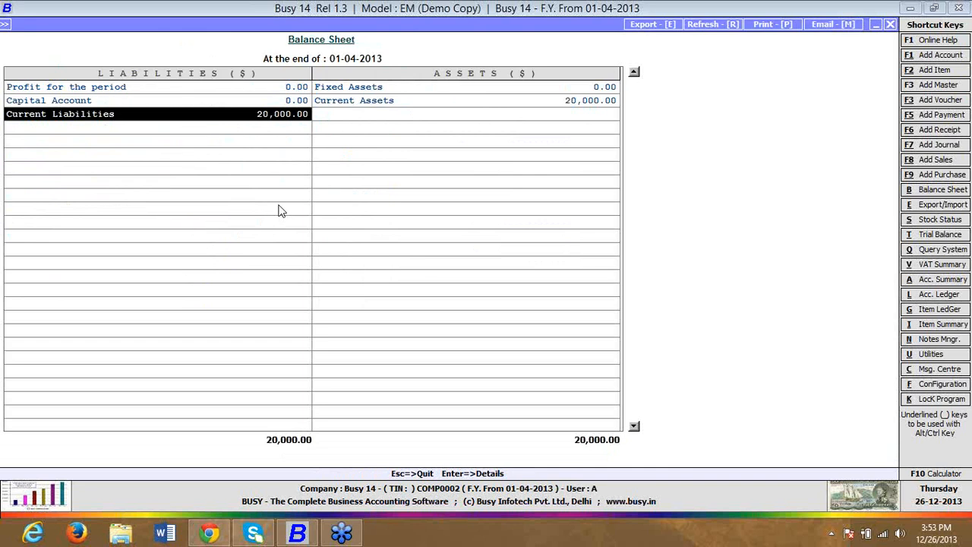
{"action": "key", "text": "Up"}
{"action": "key", "text": "Up"}
{"action": "key", "text": "Right"}
{"action": "key", "text": "Down"}
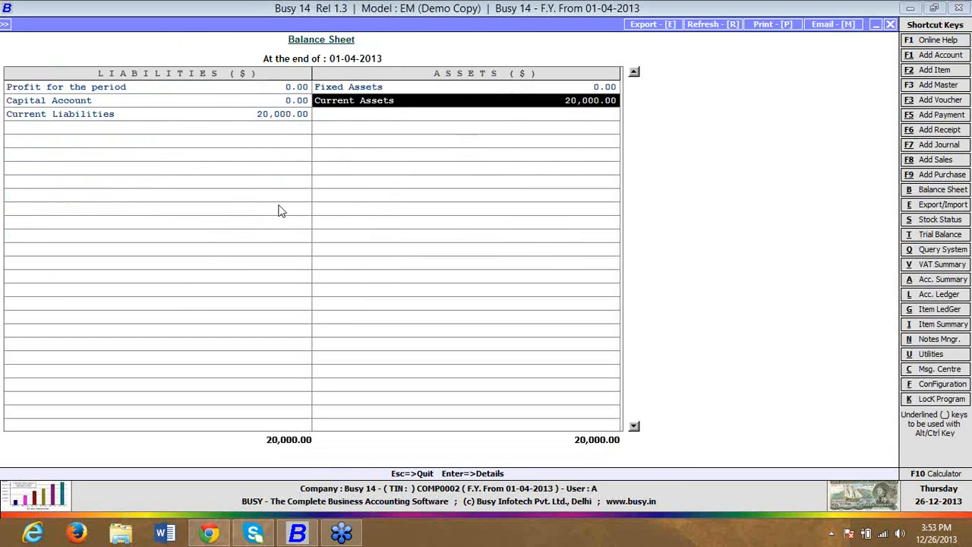
Step: Set the balance sheet's scale factor to 10 and regenerate the report, going to the Current Liabilities row
{"action": "key", "text": "Escape"}
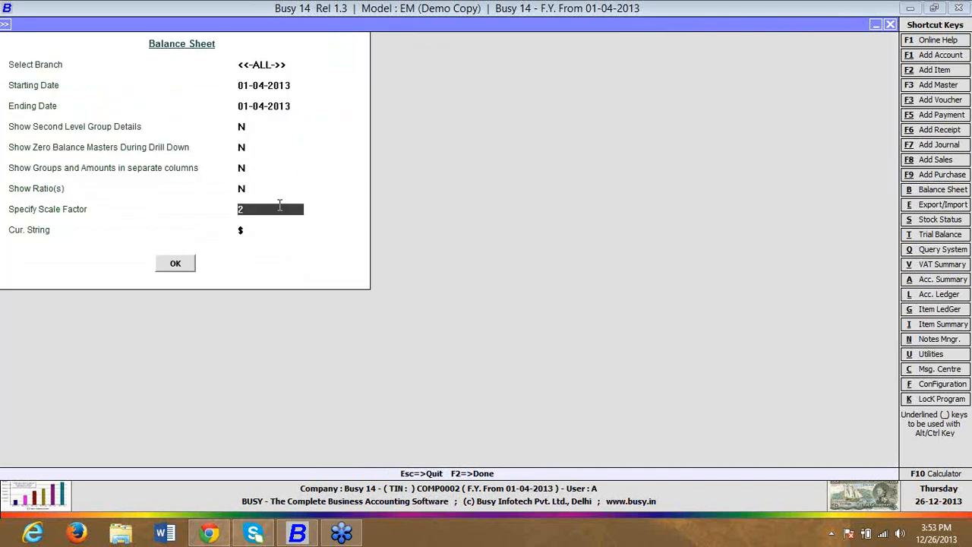
{"action": "type", "text": "10"}
{"action": "key", "text": "Return"}
{"action": "key", "text": "Return"}
{"action": "key", "text": "Return"}
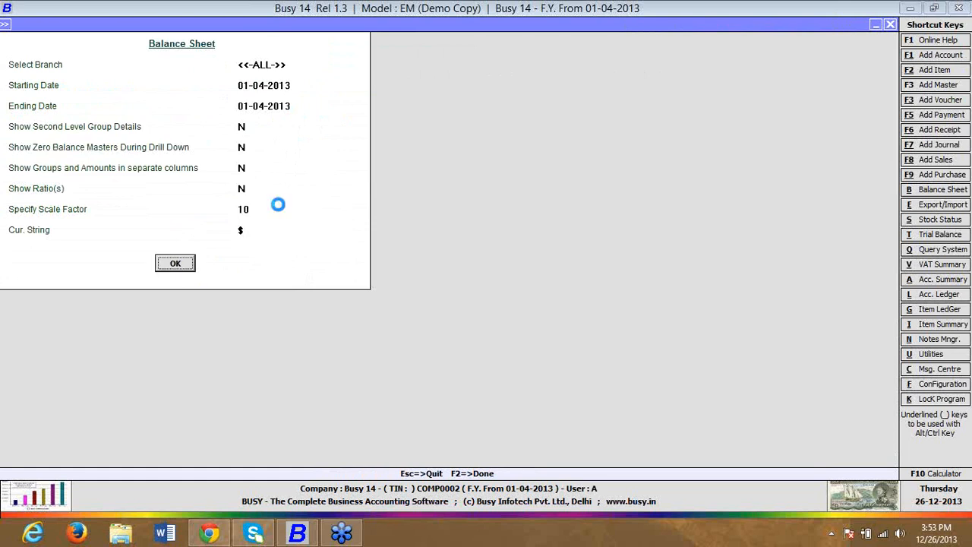
{"action": "key", "text": "Down"}
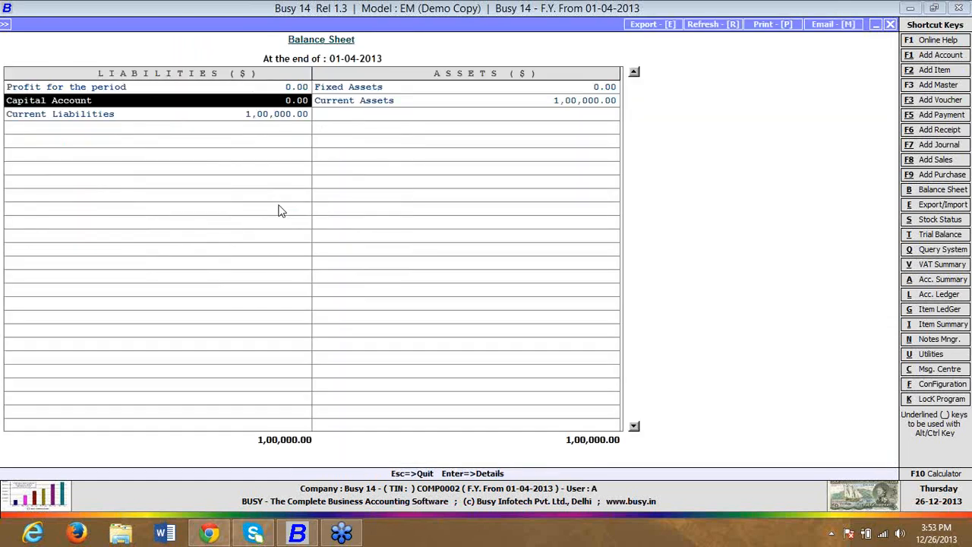
{"action": "key", "text": "Down"}
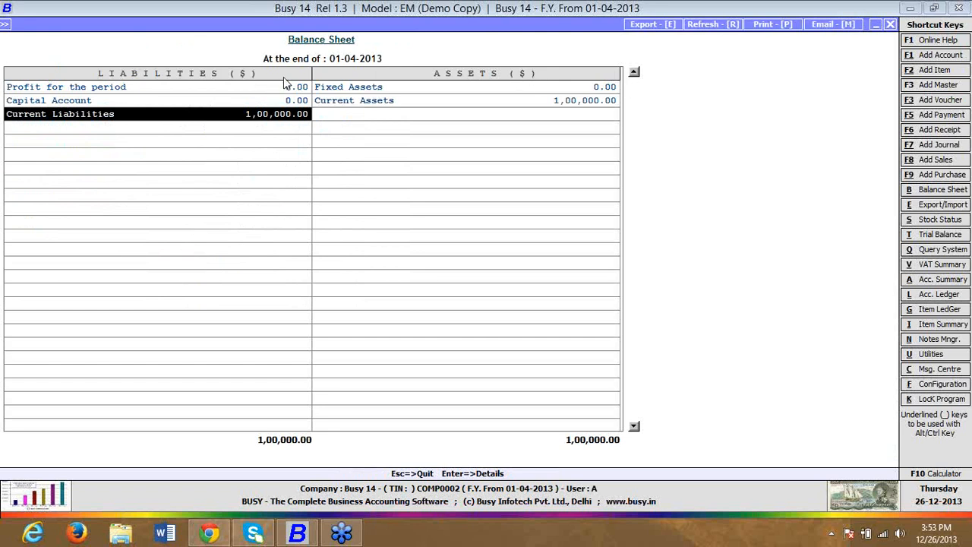
Step: Leave the balance sheet and open the month-wise options of the Profit & Loss A/c report under Final Results
{"action": "key", "text": "Escape"}
{"action": "key", "text": "Right"}
{"action": "key", "text": "Right"}
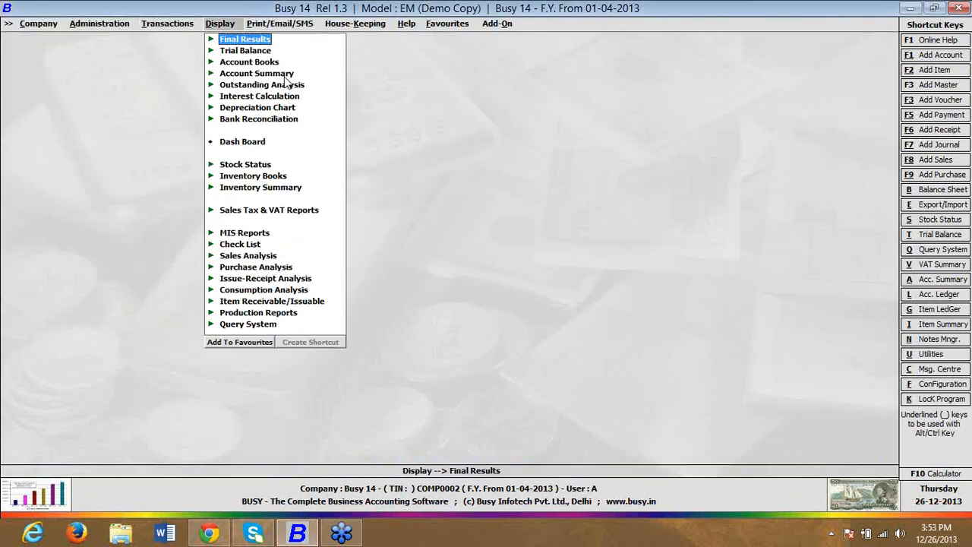
{"action": "key", "text": "Down"}
{"action": "key", "text": "Down"}
{"action": "key", "text": "Up"}
{"action": "key", "text": "Up"}
{"action": "key", "text": "Right"}
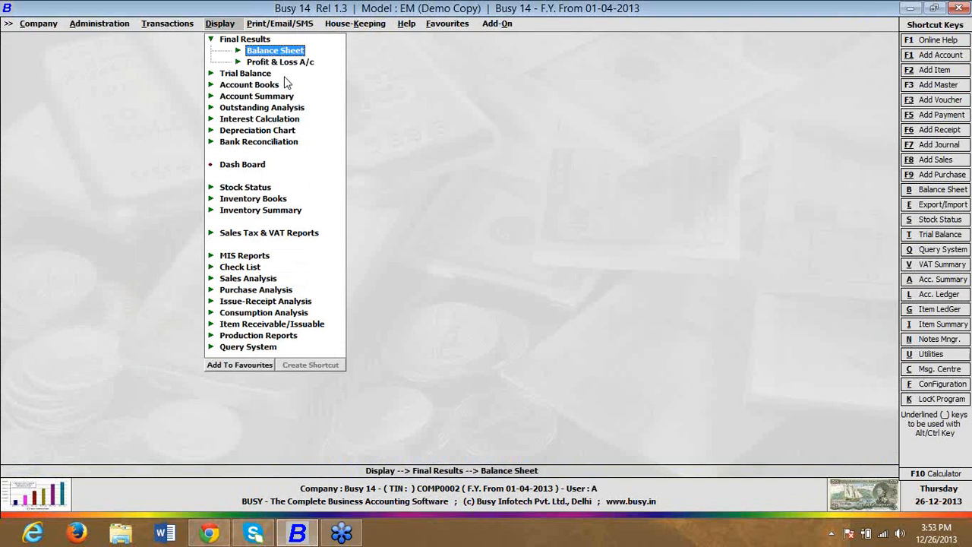
{"action": "key", "text": "Down"}
{"action": "key", "text": "Right"}
{"action": "key", "text": "Return"}
{"action": "key", "text": "Return"}
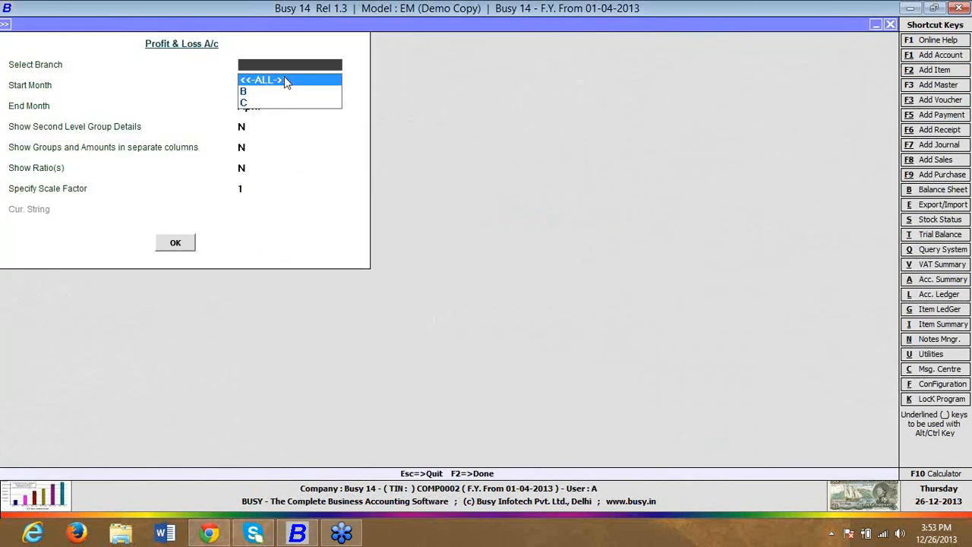
Step: Examine the Profit & Loss A/c options for all branches through to Specify Scale Factor, and leave without generating the report
{"action": "key", "text": "Return"}
{"action": "key", "text": "Return"}
{"action": "key", "text": "Return"}
{"action": "key", "text": "Return"}
{"action": "key", "text": "Return"}
{"action": "key", "text": "Return"}
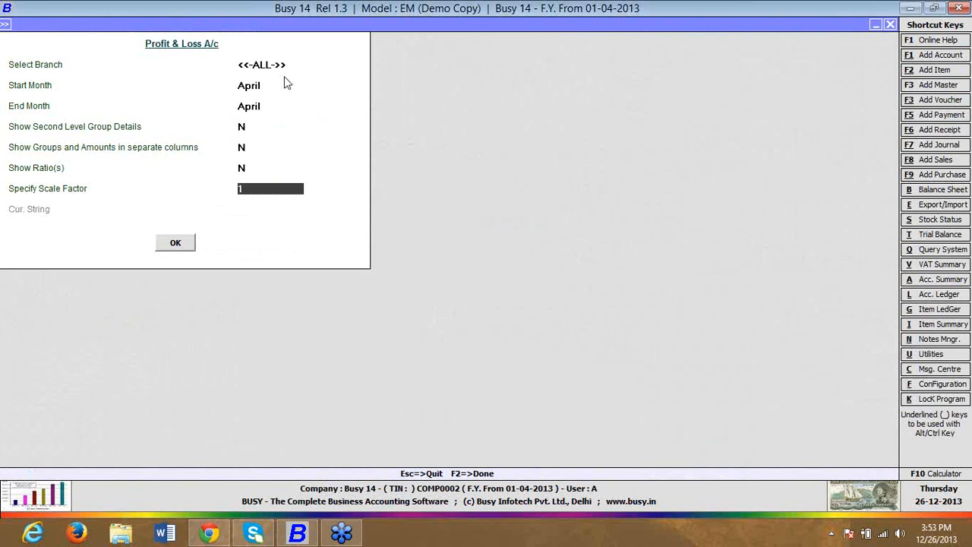
{"action": "key", "text": "Escape"}
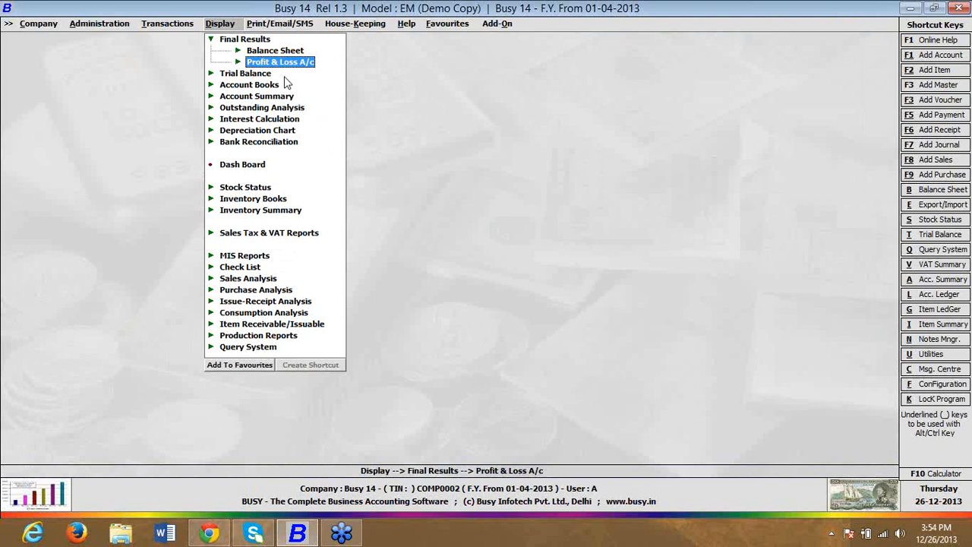
Step: Generate the Event Log report for all users for 26-12-2013
{"action": "key", "text": "ctrl+alt+e"}
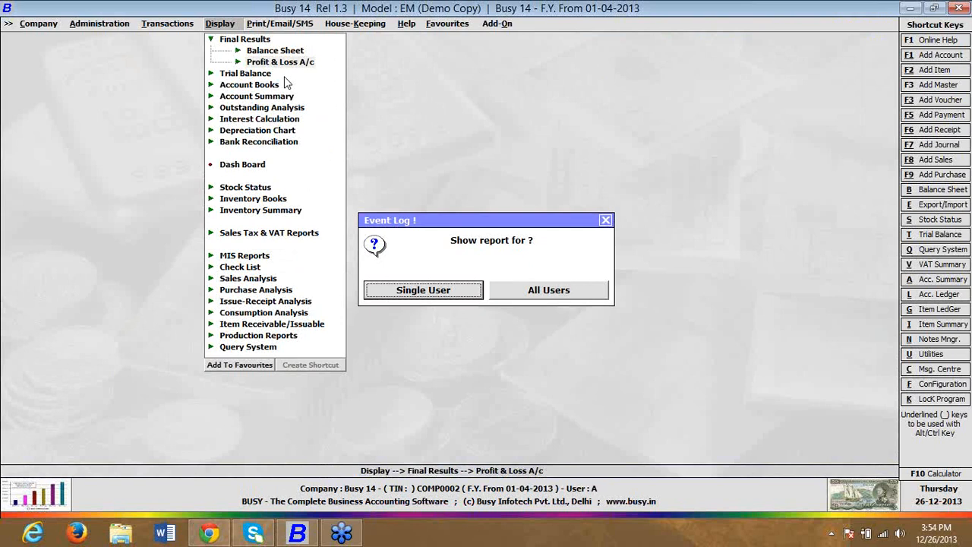
{"action": "key", "text": "Right"}
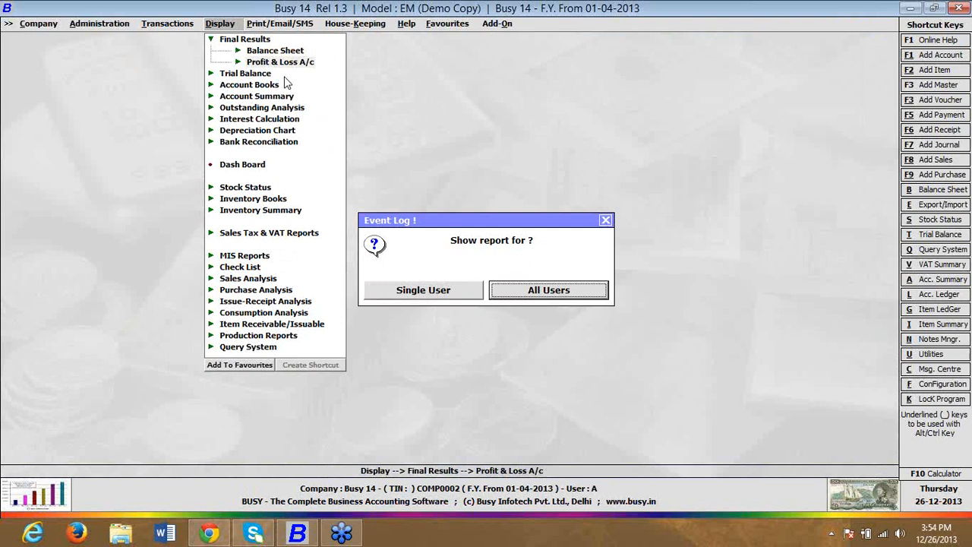
{"action": "key", "text": "Return"}
{"action": "key", "text": "Return"}
{"action": "key", "text": "Return"}
{"action": "key", "text": "Return"}
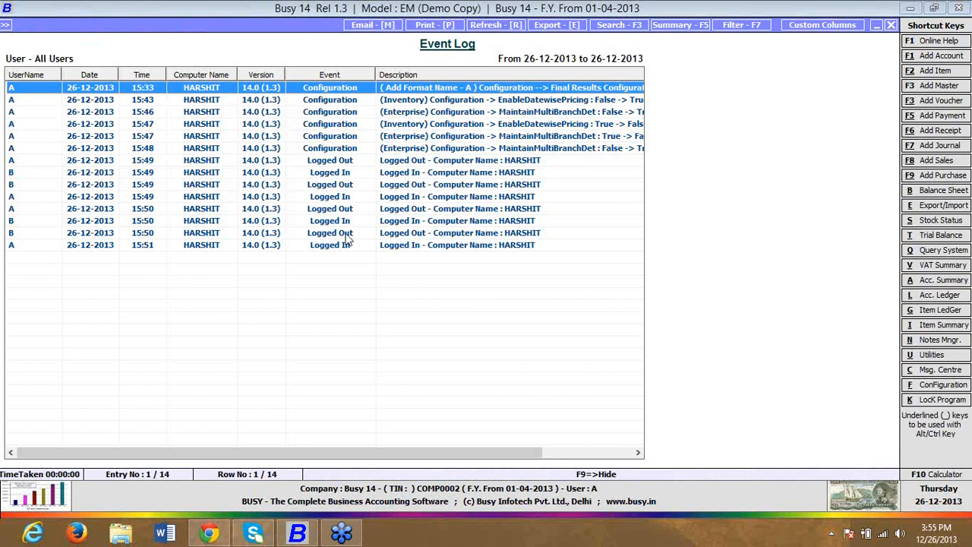
Step: Examine the Event Log's configuration entries and their full descriptions, including details of the 15:47 EnableDatewisePricing change
{"action": "left_click_drag", "start_coordinate": [236, 452], "coordinate": [417, 500]}
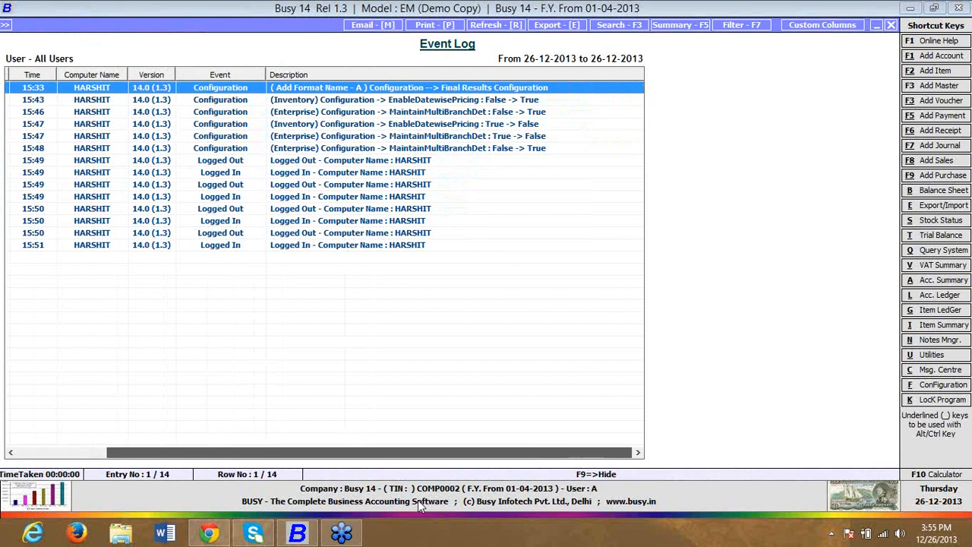
{"action": "left_click", "coordinate": [479, 104]}
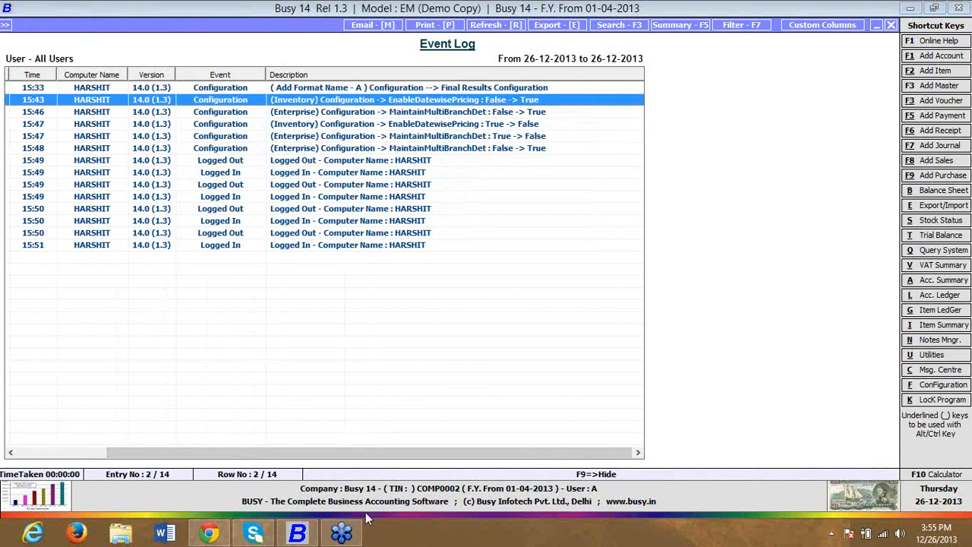
{"action": "left_click_drag", "start_coordinate": [372, 453], "coordinate": [83, 453]}
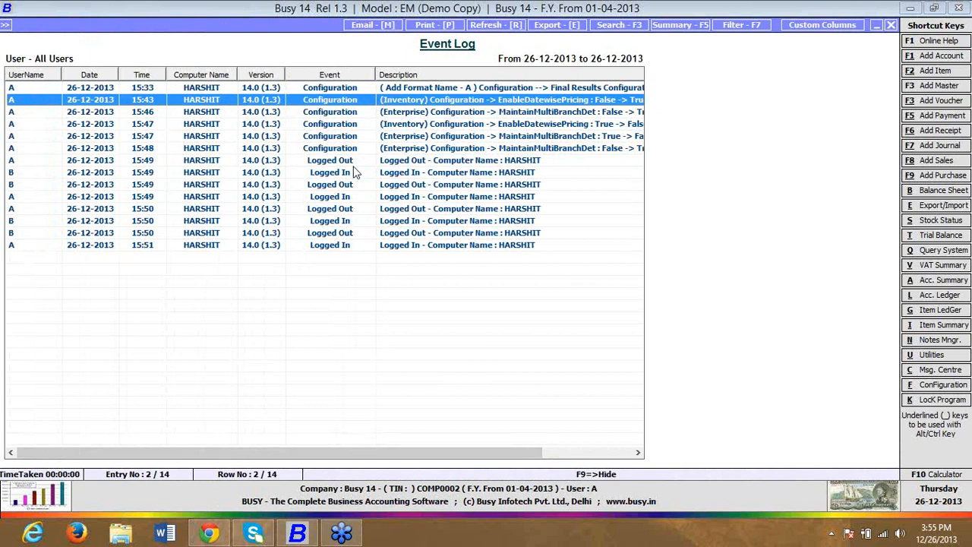
{"action": "left_click_drag", "start_coordinate": [441, 457], "coordinate": [530, 455]}
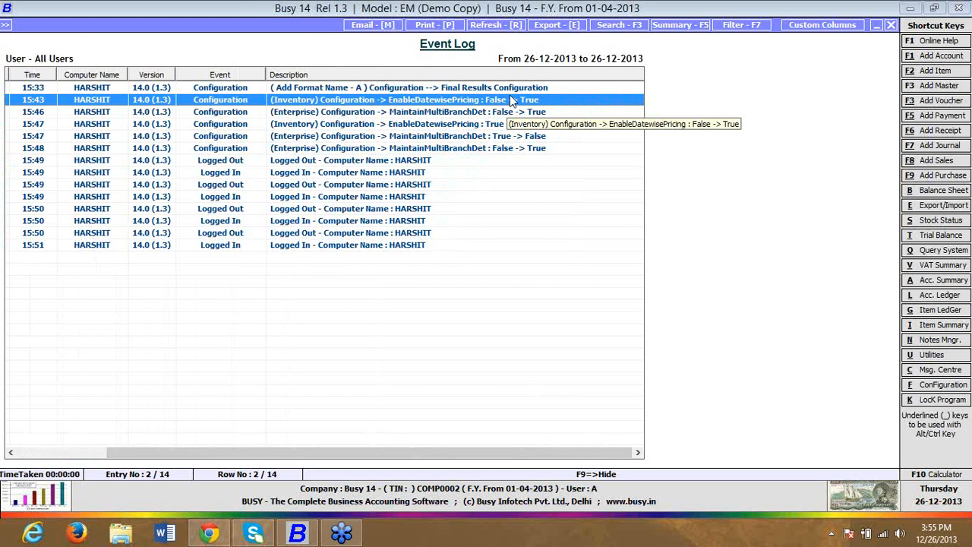
{"action": "left_click", "coordinate": [473, 111]}
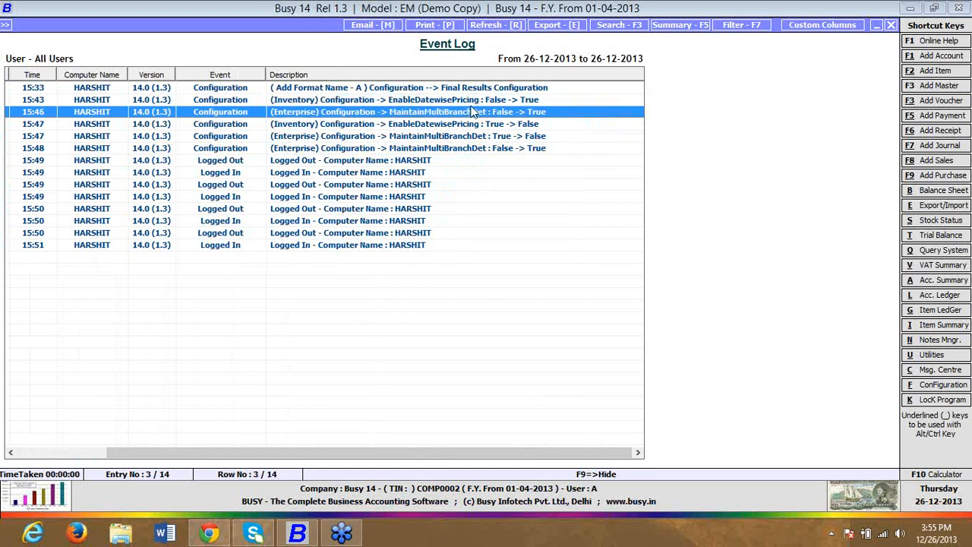
{"action": "double_click", "coordinate": [471, 125]}
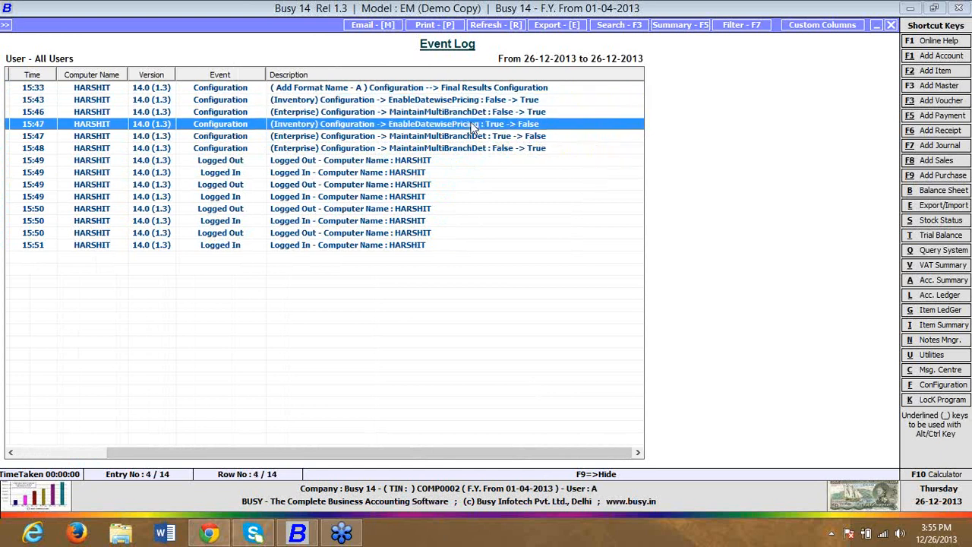
{"action": "left_click", "coordinate": [487, 405]}
Step: Open the detailed description of the 15:48 MaintainMultiBranchDet entry and read through all the logged branch setting changes
{"action": "double_click", "coordinate": [451, 149]}
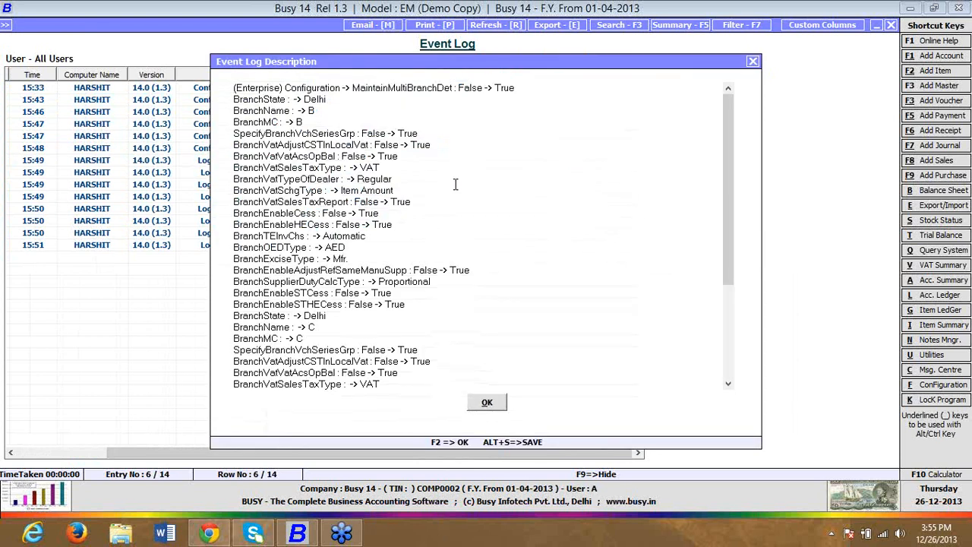
{"action": "scroll", "coordinate": [455, 182], "scroll_direction": "down", "scroll_amount": 4}
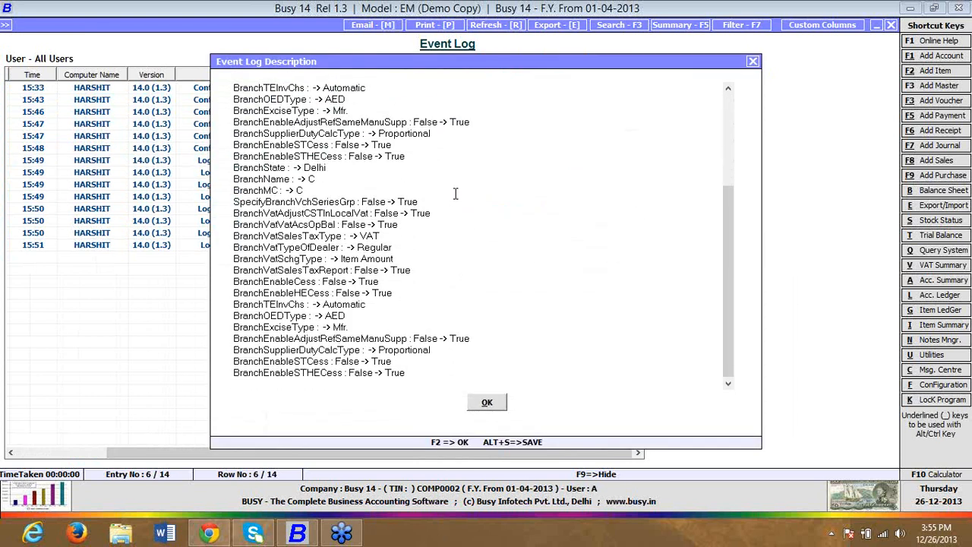
{"action": "left_click", "coordinate": [751, 62]}
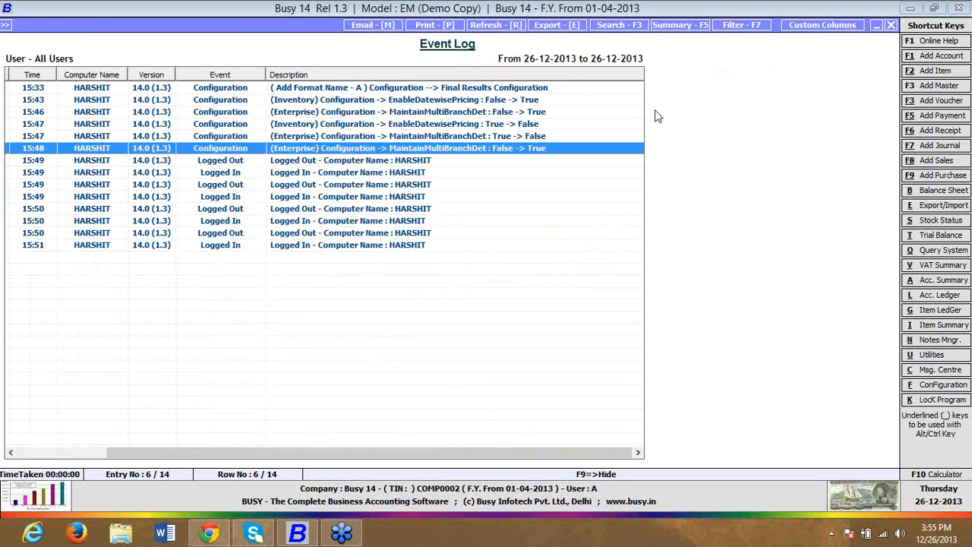
{"action": "double_click", "coordinate": [524, 149]}
{"action": "scroll", "coordinate": [531, 156], "scroll_direction": "down", "scroll_amount": 5}
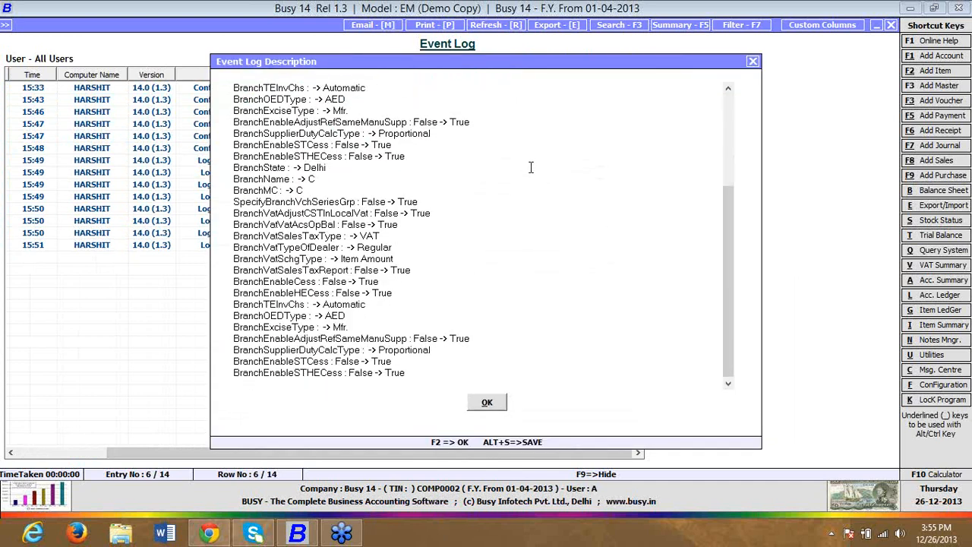
Step: Finish reading the branch setting changes, view the description of the 15:50 Logged Out entry, and leave the Event Log
{"action": "scroll", "coordinate": [510, 231], "scroll_direction": "up", "scroll_amount": 5}
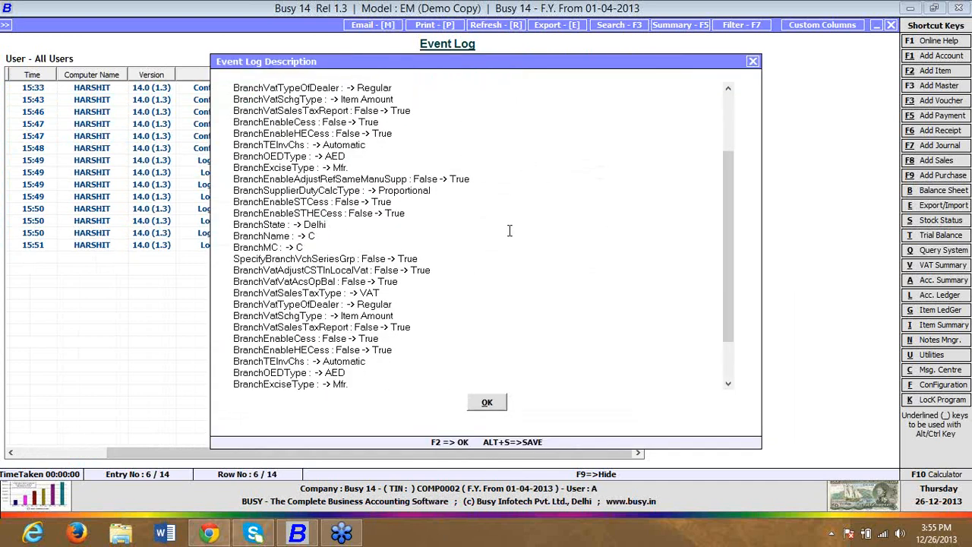
{"action": "left_click", "coordinate": [753, 62]}
{"action": "double_click", "coordinate": [374, 233]}
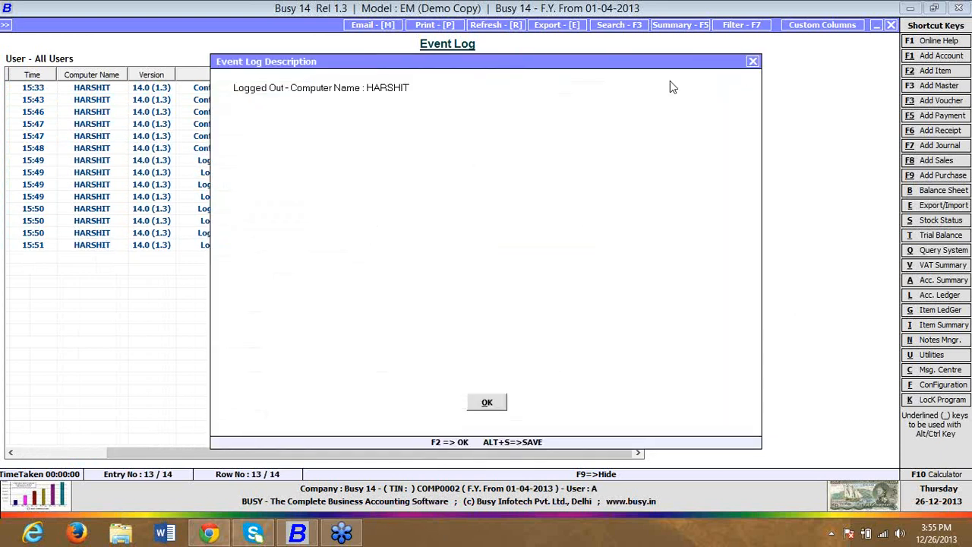
{"action": "left_click", "coordinate": [751, 62]}
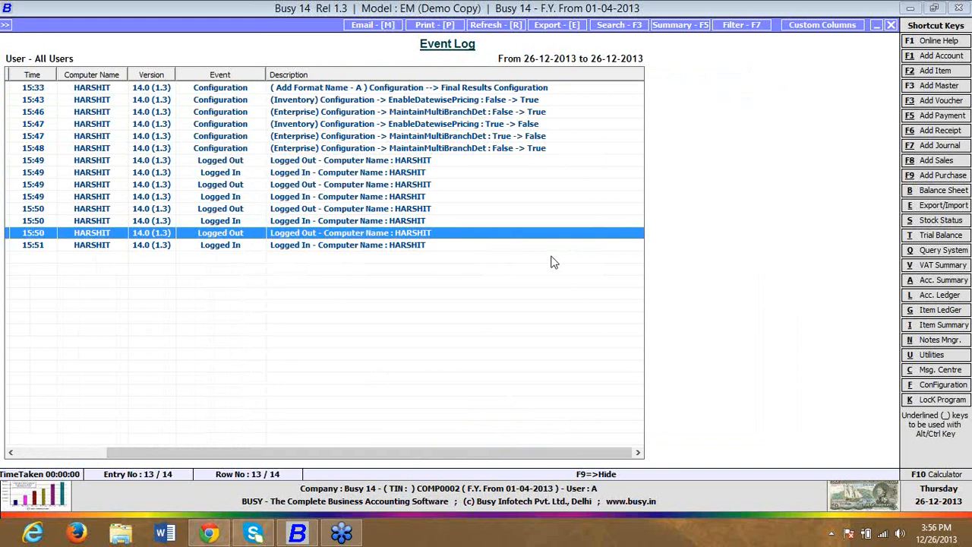
{"action": "left_click", "coordinate": [294, 150]}
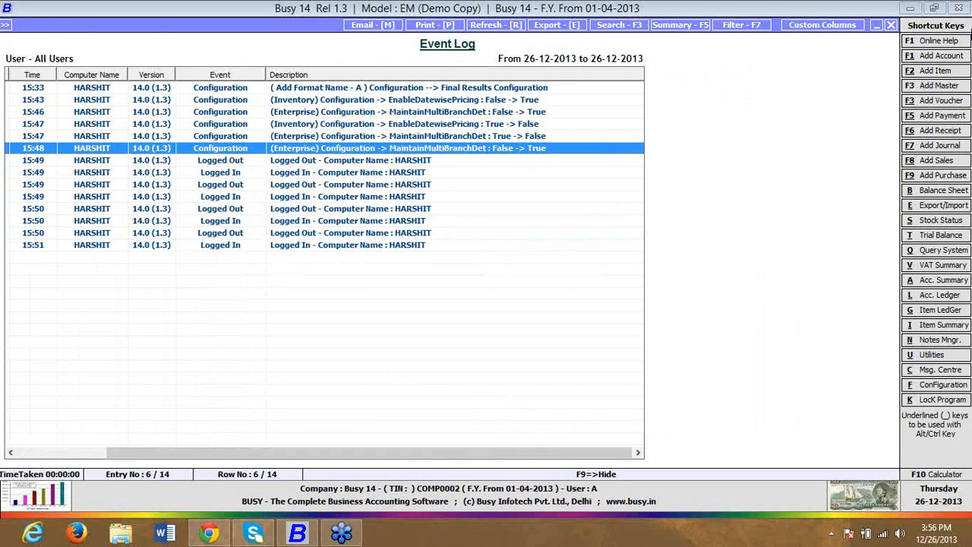
{"action": "key", "text": "Escape"}
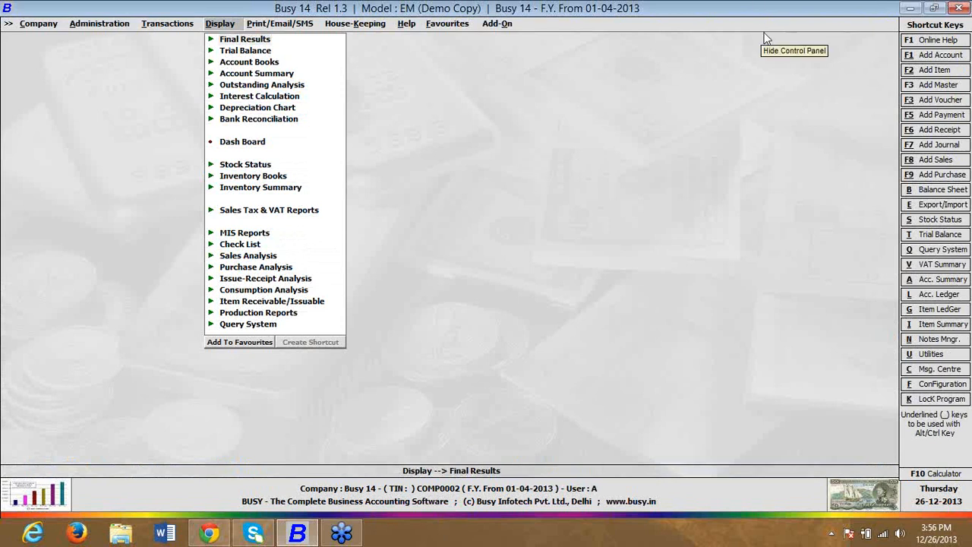
Step: Enable Purchase Quotation in the Enterprise Features, keeping Auto Create / Adjustment Quotation References checked, and save the configuration
{"action": "left_click", "coordinate": [116, 25]}
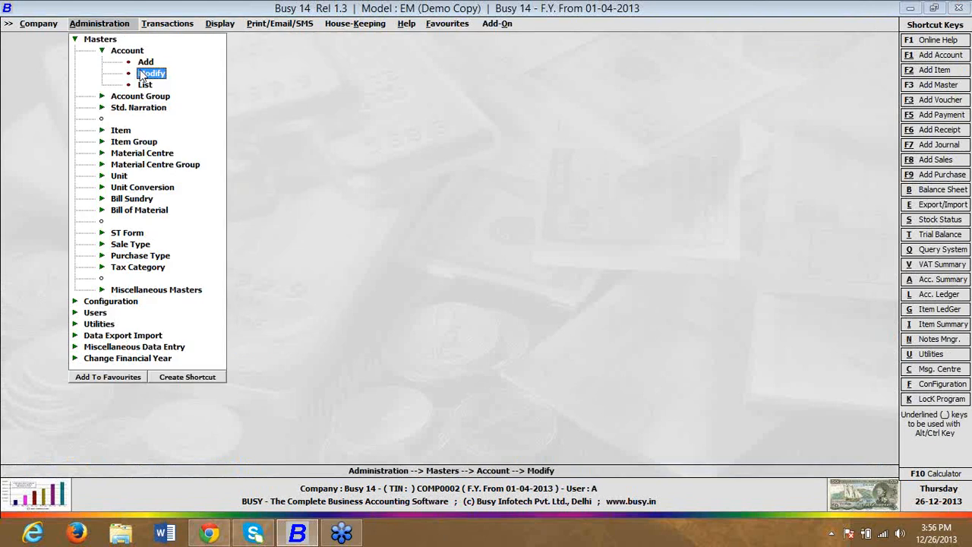
{"action": "left_click", "coordinate": [136, 52]}
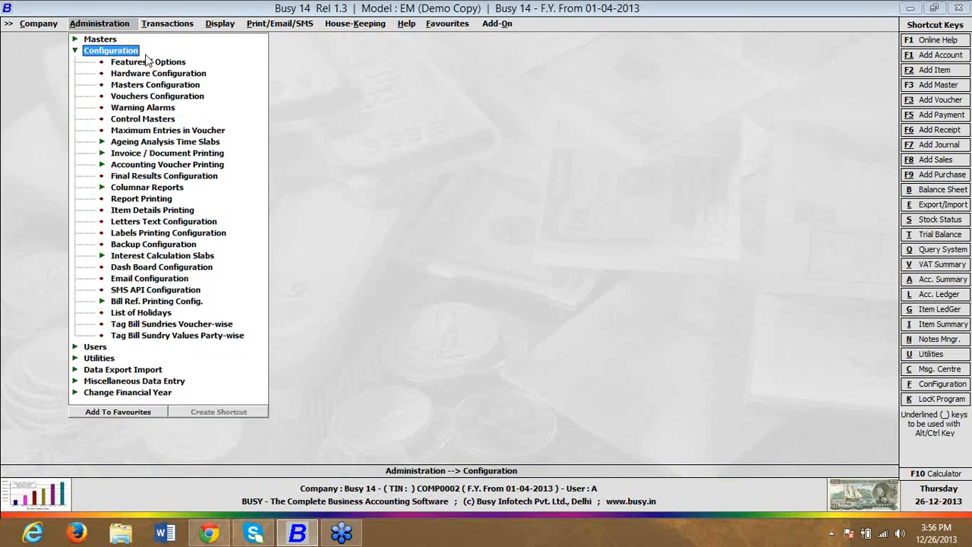
{"action": "left_click", "coordinate": [144, 65]}
{"action": "left_click", "coordinate": [106, 375]}
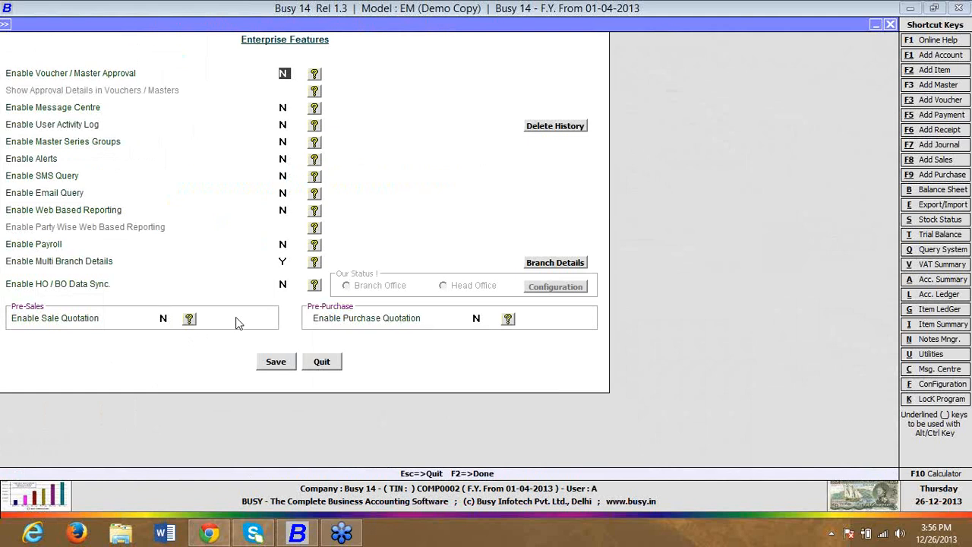
{"action": "left_click", "coordinate": [479, 319]}
{"action": "key", "text": "y"}
{"action": "left_click", "coordinate": [553, 325]}
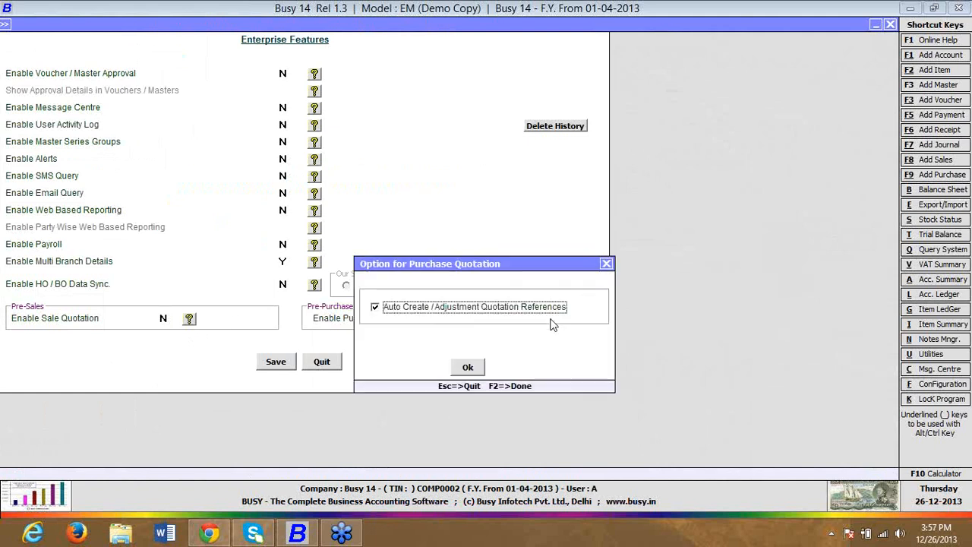
{"action": "left_click", "coordinate": [466, 369]}
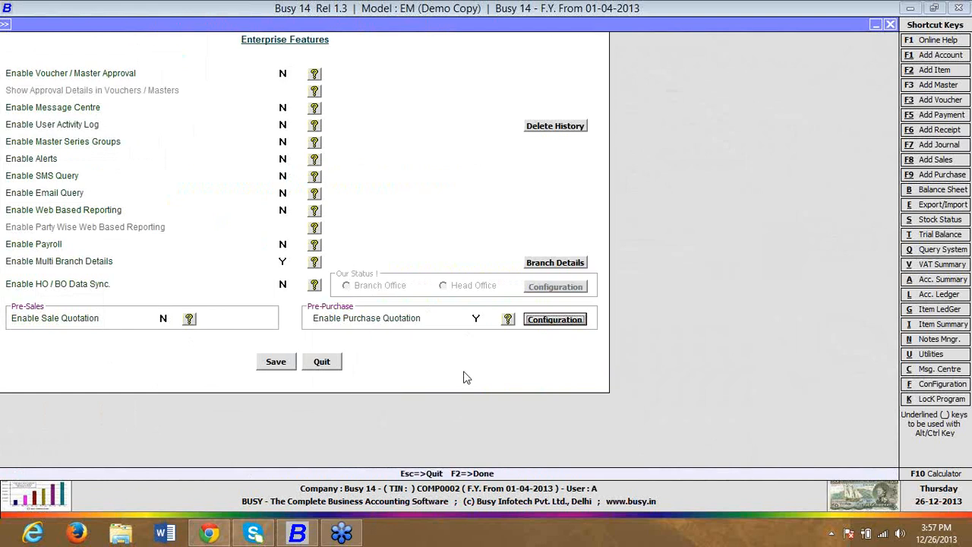
{"action": "left_click", "coordinate": [292, 362]}
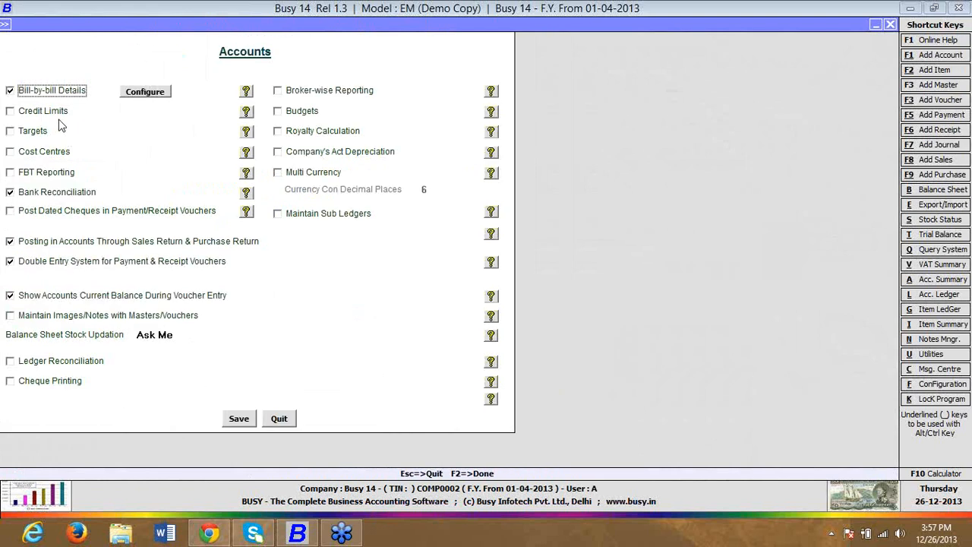
Step: Enable Order Processing in the Inventory features without any of its additional options, and save the configuration
{"action": "key", "text": "Escape"}
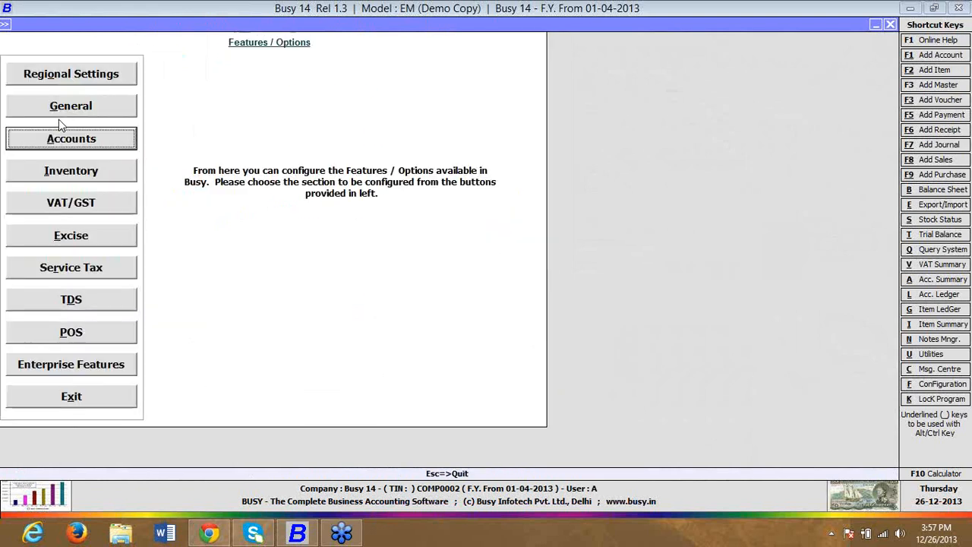
{"action": "left_click", "coordinate": [76, 172]}
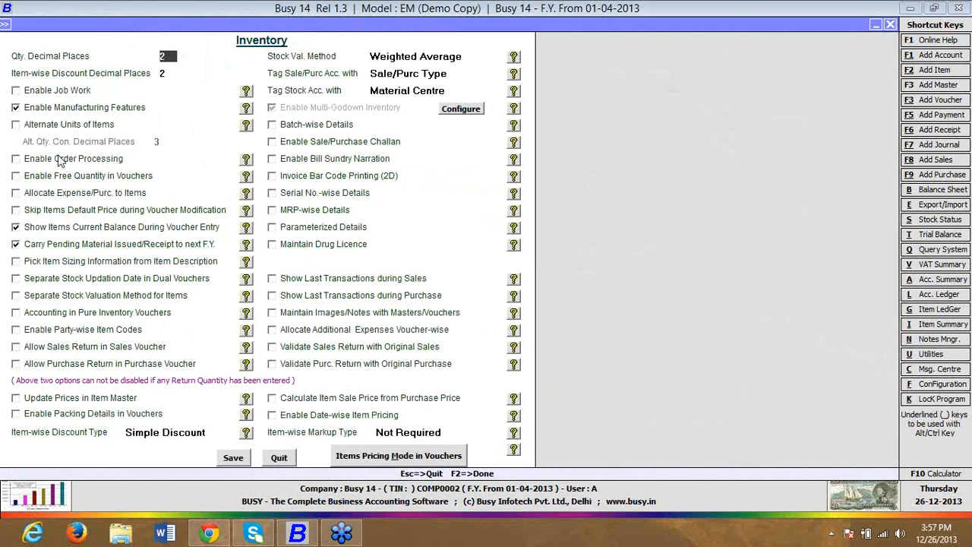
{"action": "left_click", "coordinate": [57, 163]}
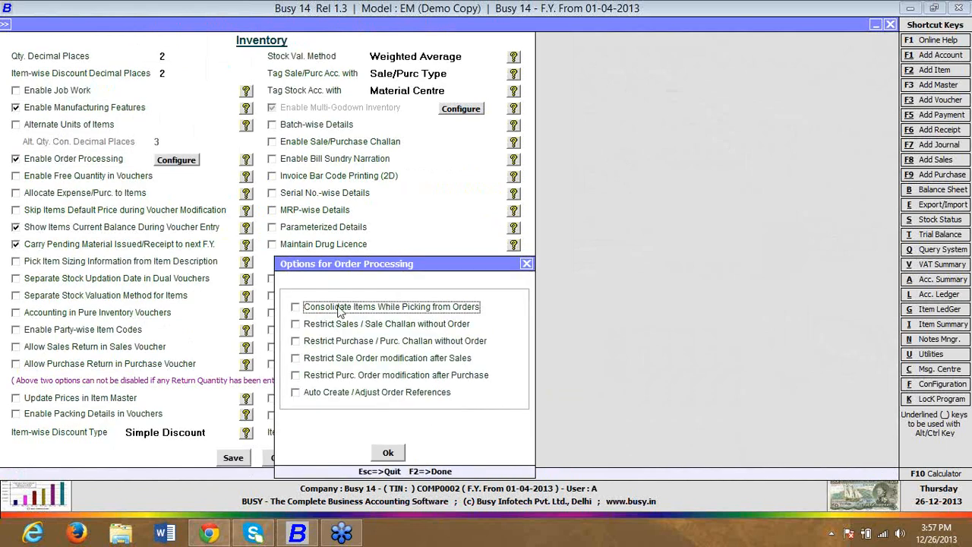
{"action": "left_click", "coordinate": [388, 452]}
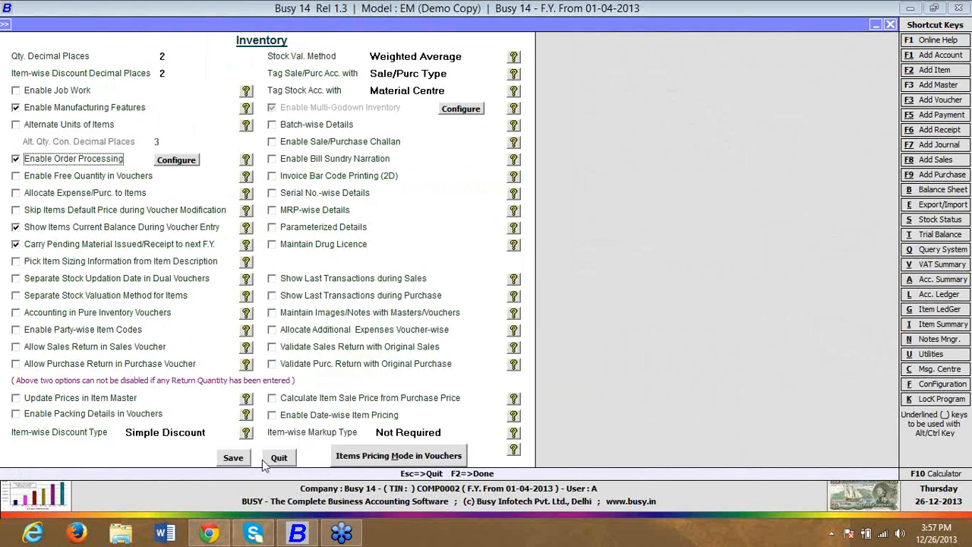
{"action": "left_click", "coordinate": [233, 458]}
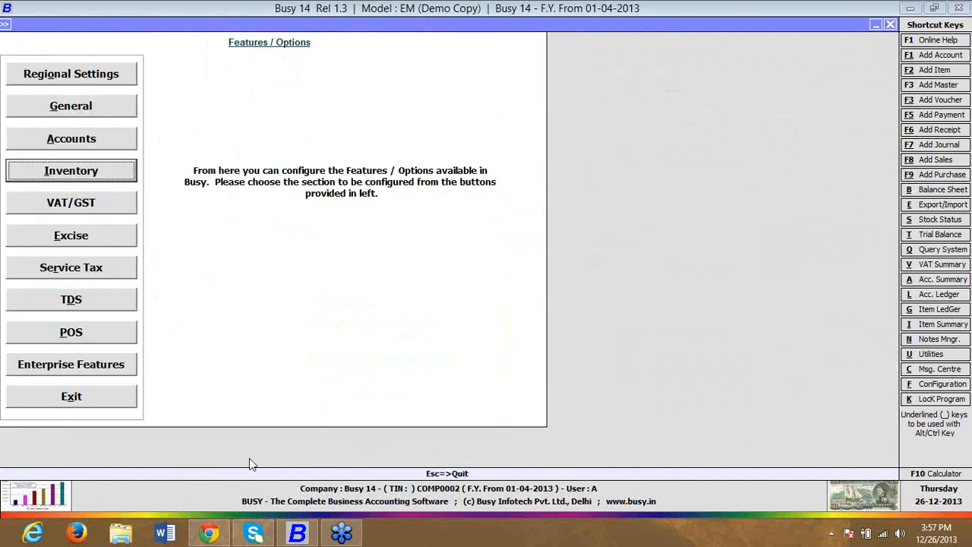
Step: Start a new purchase quotation dated 01-04-2013 with voucher number 1, purchase type C/C-Form, party Busy Infotech Pvt. Ltd. and material centre Main Store
{"action": "key", "text": "Escape"}
{"action": "key", "text": "Right"}
{"action": "key", "text": "Return"}
{"action": "key", "text": "Return"}
{"action": "key", "text": "Return"}
{"action": "key", "text": "Return"}
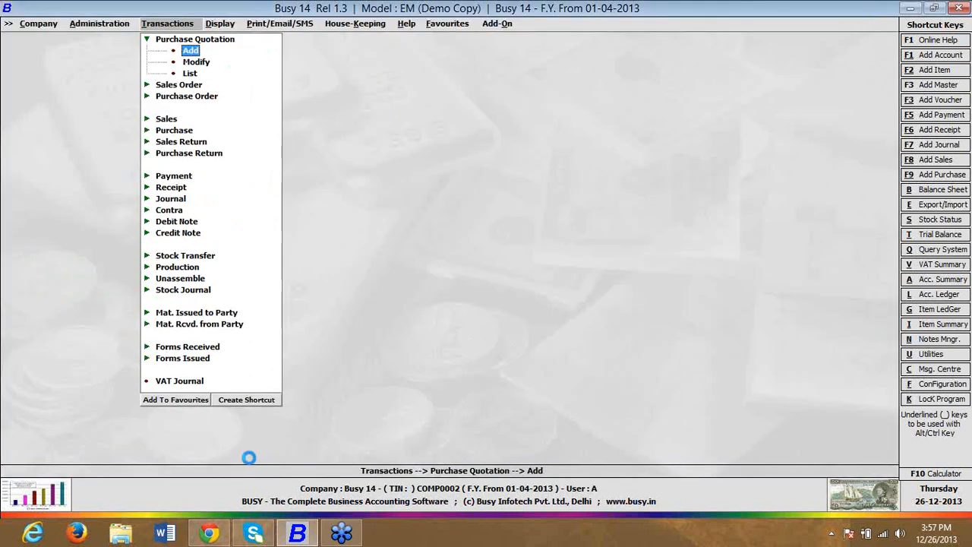
{"action": "key", "text": "Return"}
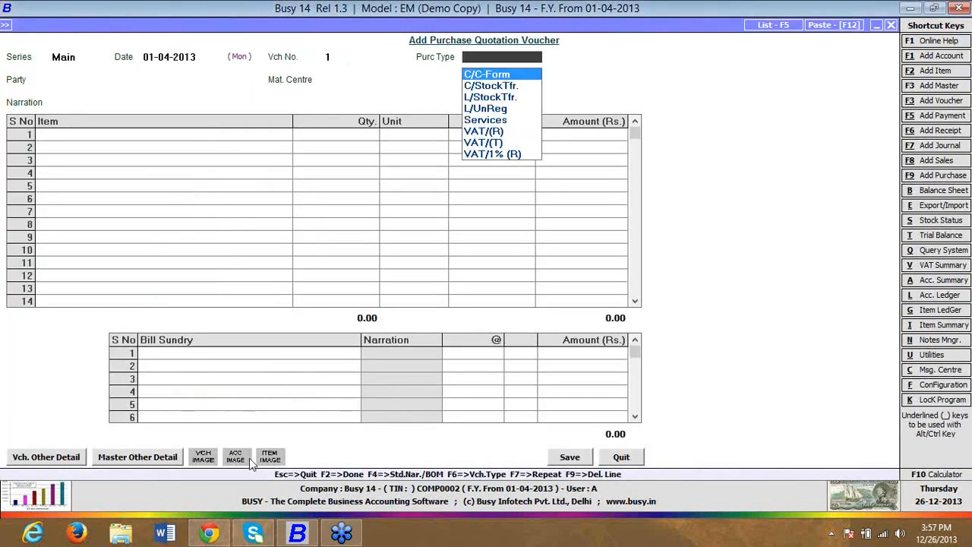
{"action": "key", "text": "Return"}
{"action": "key", "text": "Return"}
{"action": "key", "text": "Down"}
{"action": "key", "text": "Down"}
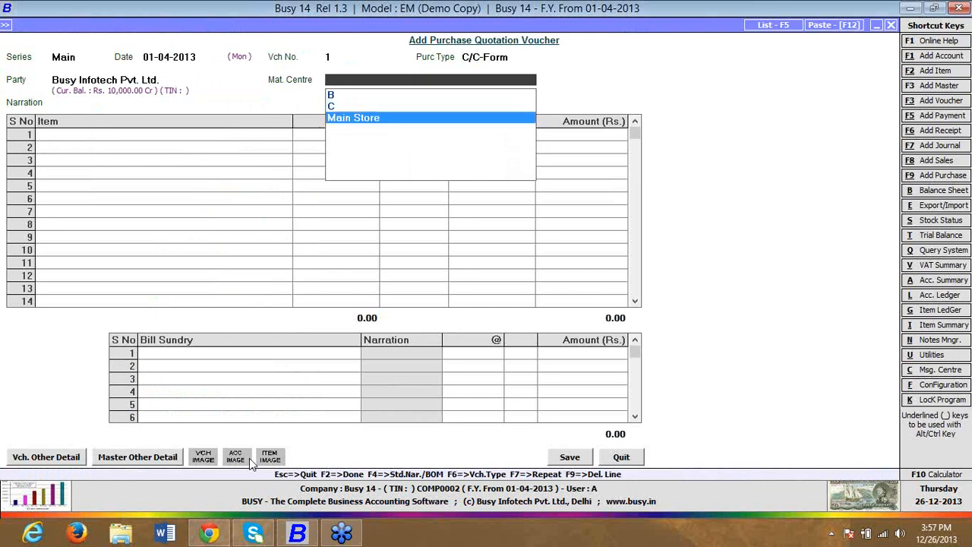
{"action": "key", "text": "Return"}
Step: Add ITEM A to the quotation with a quantity of 10 Pcs. at a price of Rs. 100, leaving its description blank
{"action": "key", "text": "Return"}
{"action": "key", "text": "Return"}
{"action": "key", "text": "Return"}
{"action": "key", "text": "Return"}
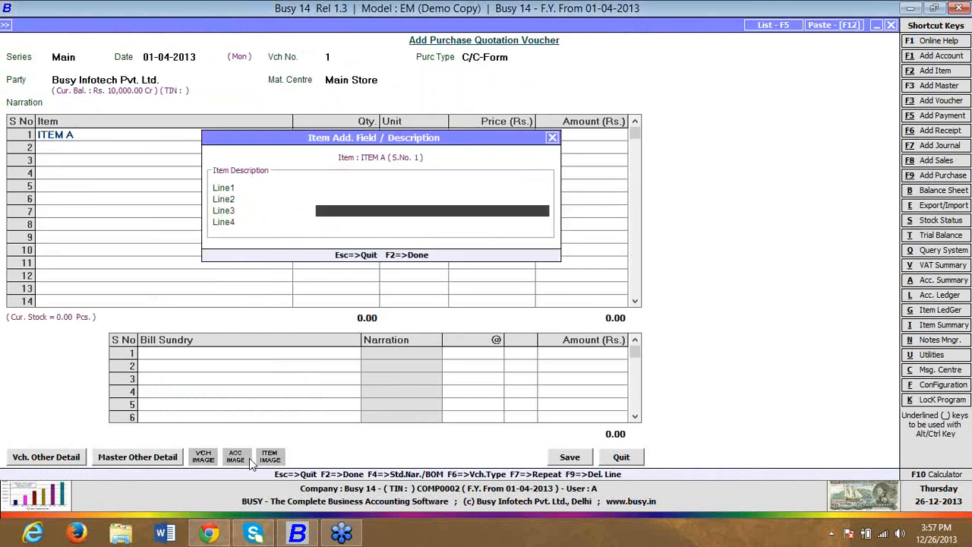
{"action": "key", "text": "Return"}
{"action": "key", "text": "Return"}
{"action": "type", "text": "10"}
{"action": "key", "text": "Return"}
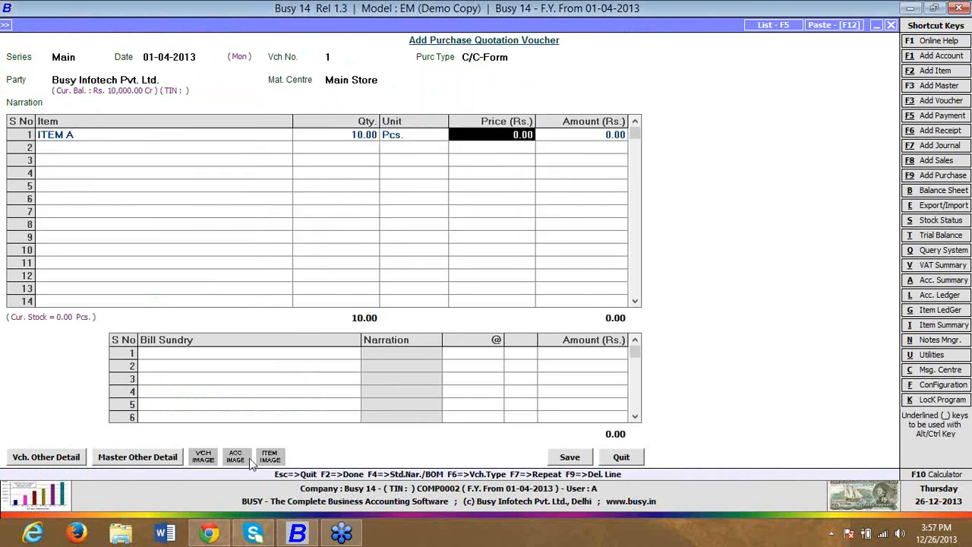
{"action": "type", "text": "100"}
{"action": "key", "text": "Return"}
Step: Save the first purchase quotation voucher without any bill sundry
{"action": "key", "text": "F10"}
{"action": "key", "text": "Escape"}
{"action": "key", "text": "F2"}
{"action": "key", "text": "F2"}
{"action": "key", "text": "Right"}
{"action": "key", "text": "Left"}
{"action": "key", "text": "Right"}
{"action": "key", "text": "Left"}
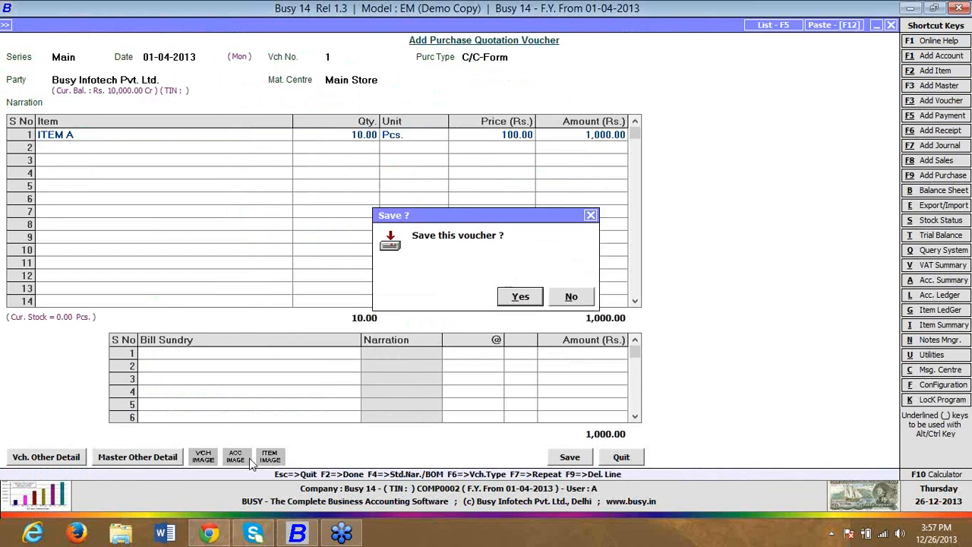
{"action": "key", "text": "Return"}
Step: Date the second purchase quotation 02-04-2013 and create the account Party A under Sundry Creditors as its party
{"action": "type", "text": "2"}
{"action": "key", "text": "Return"}
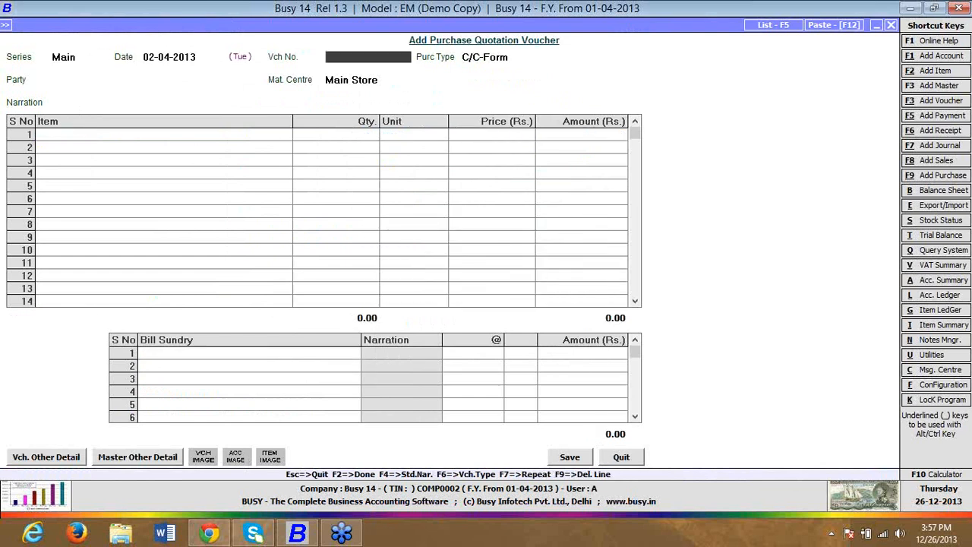
{"action": "key", "text": "Return"}
{"action": "key", "text": "F3"}
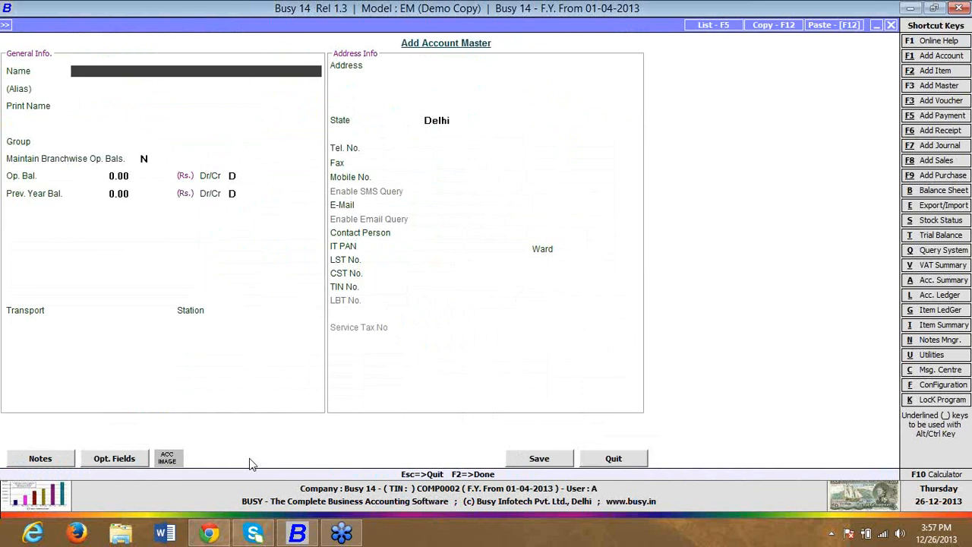
{"action": "type", "text": "party a"}
{"action": "key", "text": "Return"}
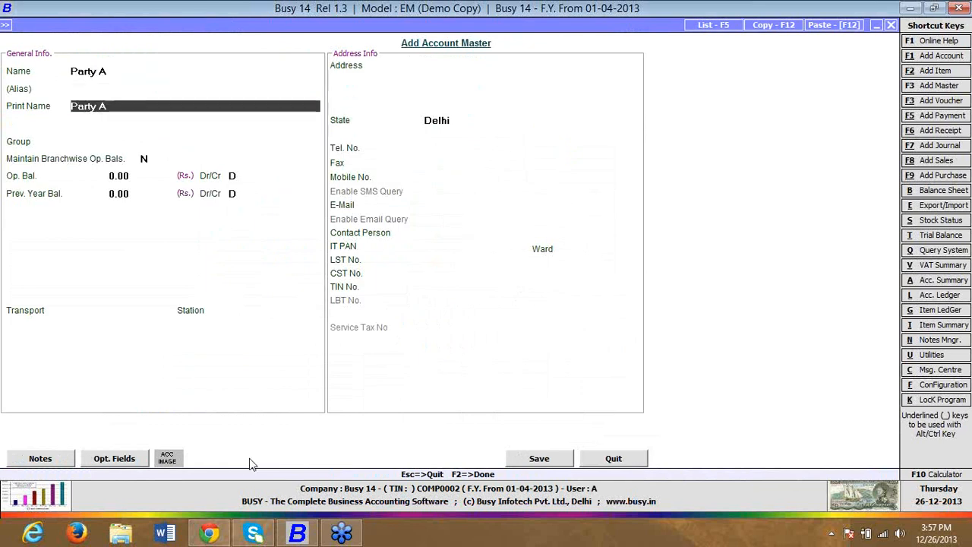
{"action": "key", "text": "Return"}
{"action": "type", "text": "sun"}
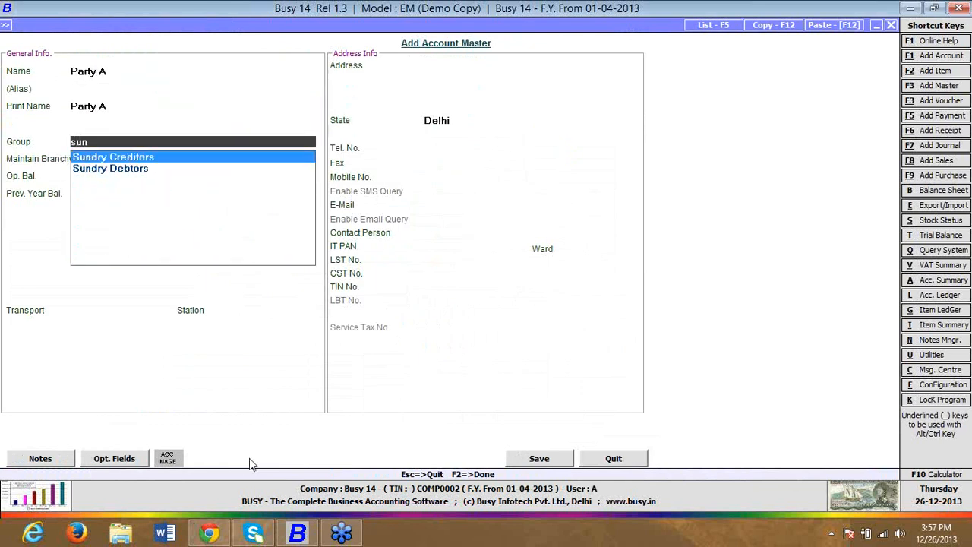
{"action": "key", "text": "Return"}
{"action": "key", "text": "F2"}
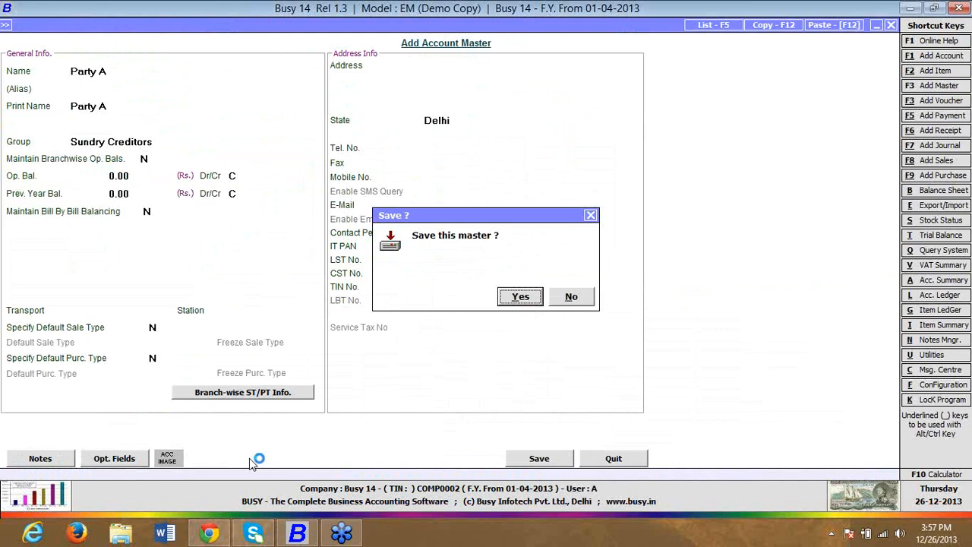
{"action": "key", "text": "Return"}
Step: Add ITEM A to Party A's quotation with a quantity of 10 Pcs. at a price of Rs. 90, and save the voucher
{"action": "key", "text": "Return"}
{"action": "key", "text": "Return"}
{"action": "key", "text": "Return"}
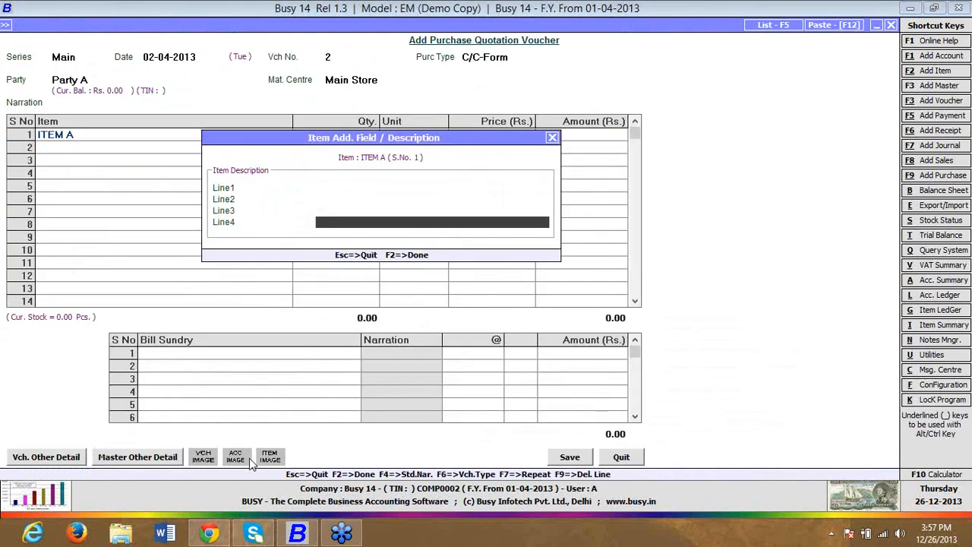
{"action": "key", "text": "Return"}
{"action": "type", "text": "10"}
{"action": "key", "text": "Return"}
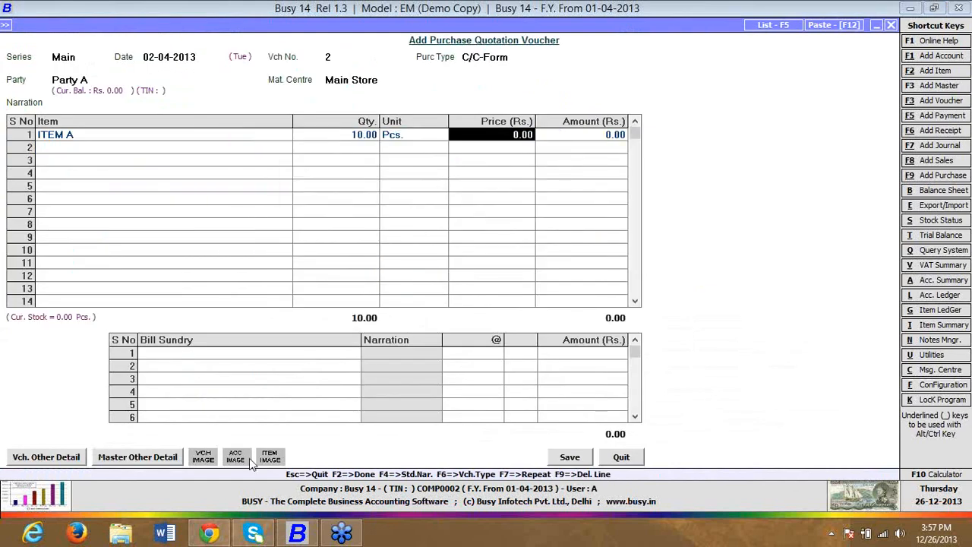
{"action": "type", "text": "90"}
{"action": "key", "text": "Return"}
{"action": "key", "text": "Return"}
{"action": "key", "text": "Return"}
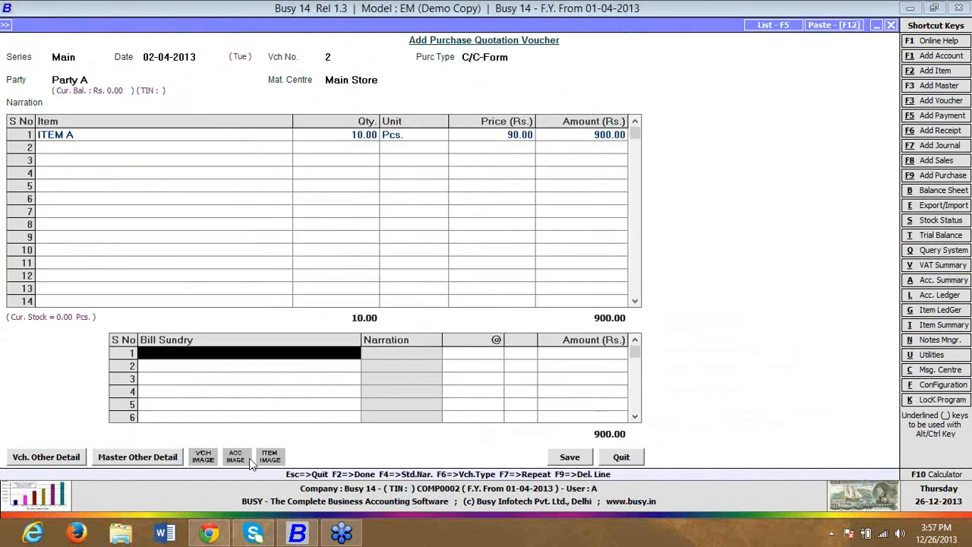
{"action": "key", "text": "Return"}
{"action": "key", "text": "Return"}
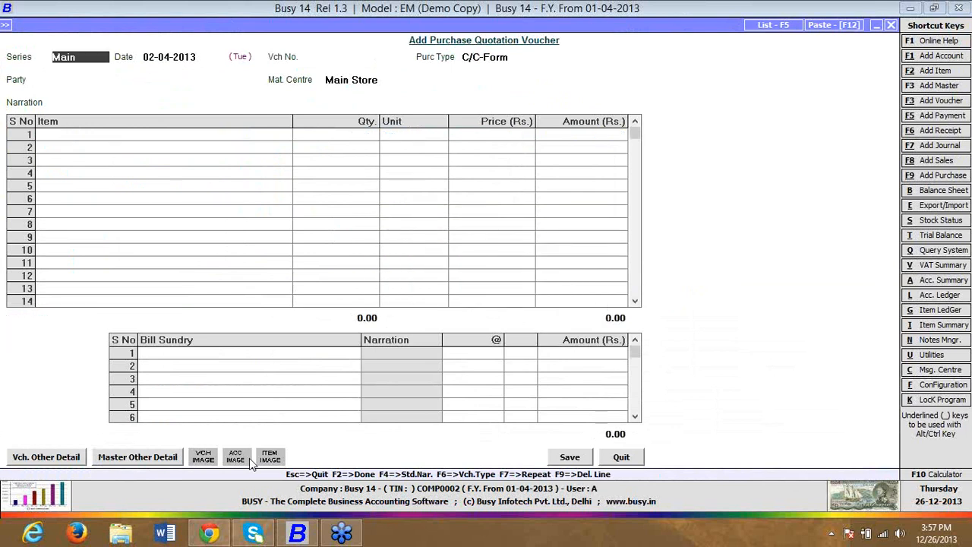
Step: Leave voucher entry and open the party-wise Compare Purchase Quotation report
{"action": "key", "text": "Escape"}
{"action": "key", "text": "Down"}
{"action": "key", "text": "Down"}
{"action": "key", "text": "Down"}
{"action": "key", "text": "Down"}
{"action": "key", "text": "Down"}
{"action": "key", "text": "Down"}
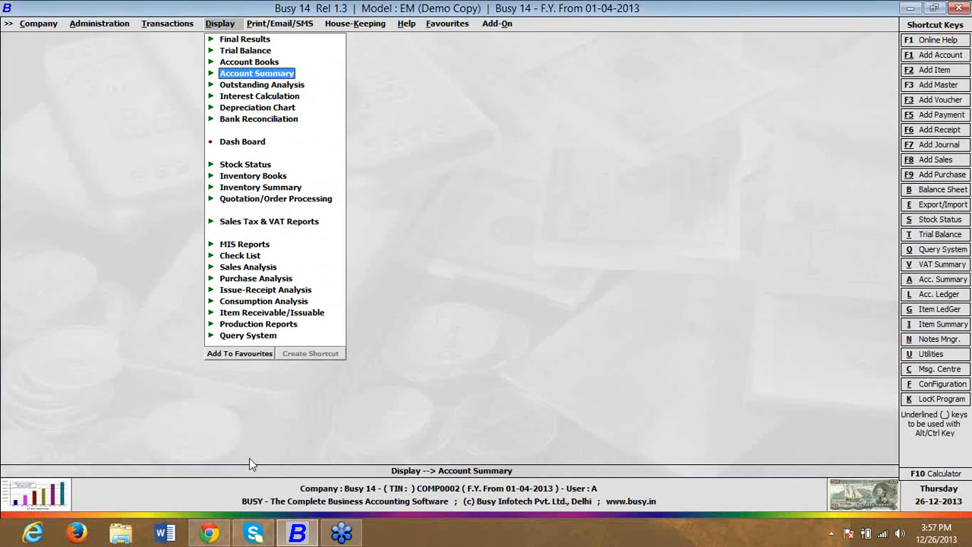
{"action": "key", "text": "Down"}
{"action": "key", "text": "Down"}
{"action": "key", "text": "Down"}
{"action": "key", "text": "Down"}
{"action": "key", "text": "Down"}
{"action": "key", "text": "Down"}
{"action": "key", "text": "Return"}
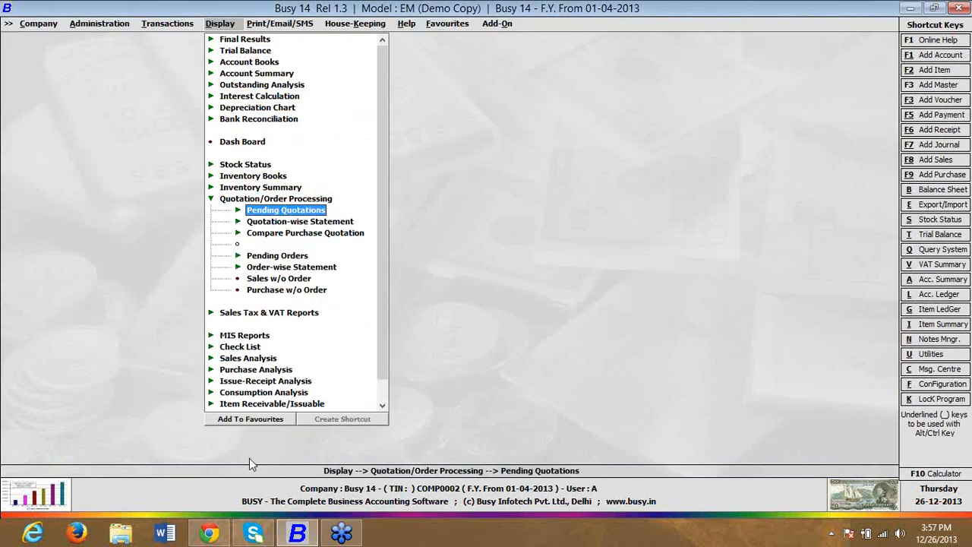
{"action": "key", "text": "Down"}
{"action": "key", "text": "Down"}
{"action": "key", "text": "Return"}
{"action": "key", "text": "Return"}
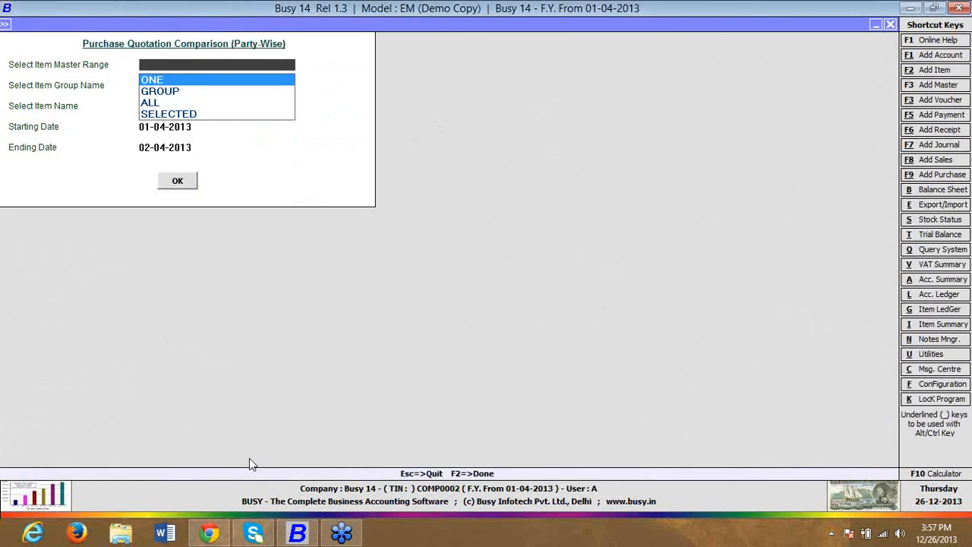
Step: Generate the party-wise quotation comparison for ALL items from 01-04-2013 to 02-04-2013 and view Party A's quotation voucher from it
{"action": "key", "text": "Down"}
{"action": "key", "text": "Down"}
{"action": "key", "text": "Return"}
{"action": "key", "text": "Return"}
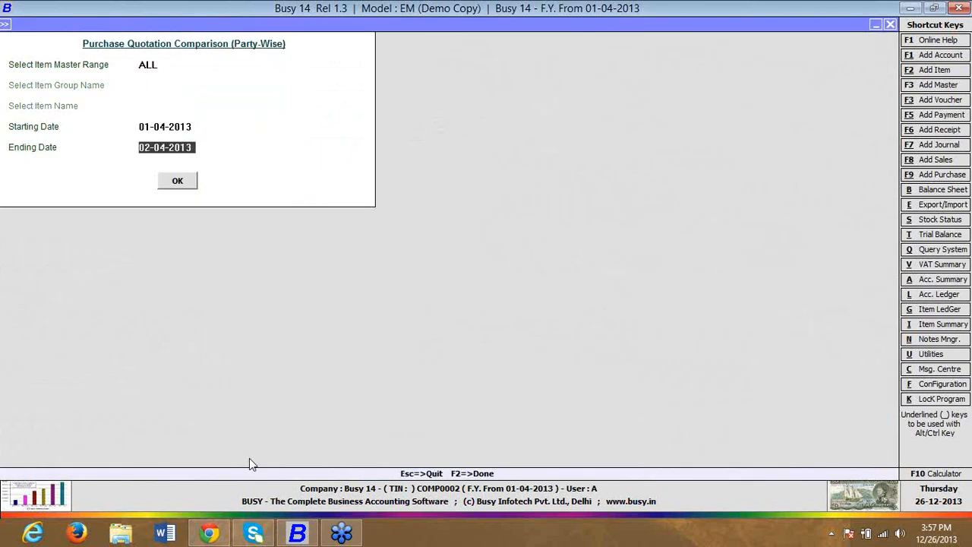
{"action": "key", "text": "Return"}
{"action": "key", "text": "Return"}
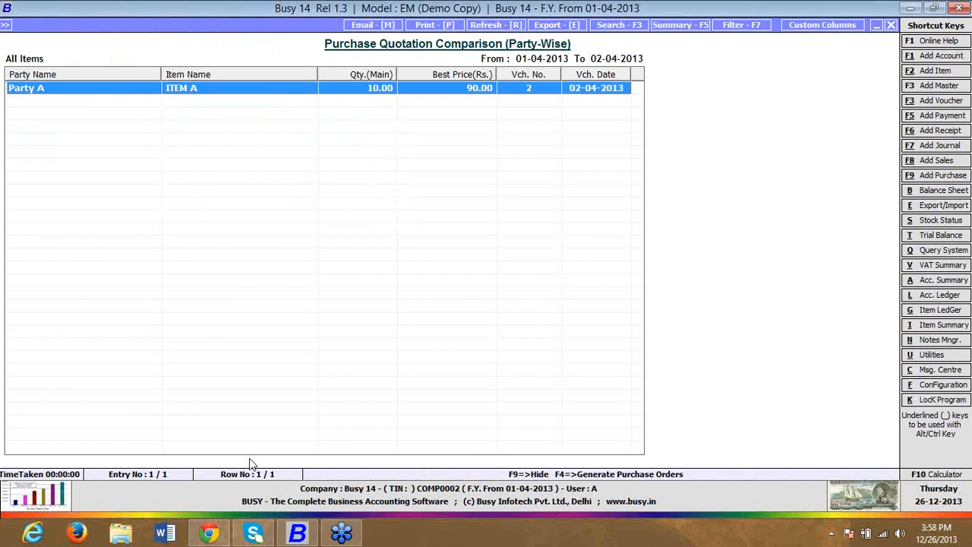
{"action": "key", "text": "Return"}
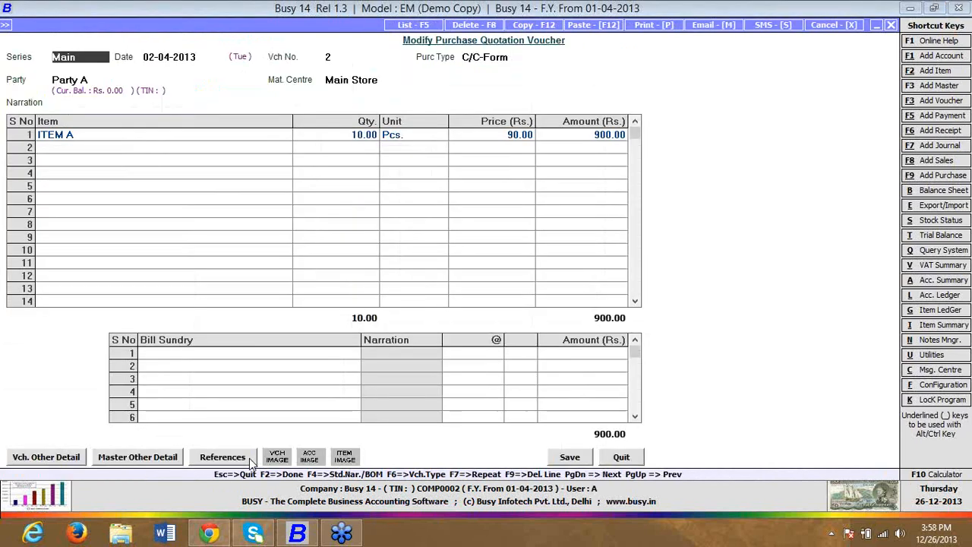
{"action": "key", "text": "Escape"}
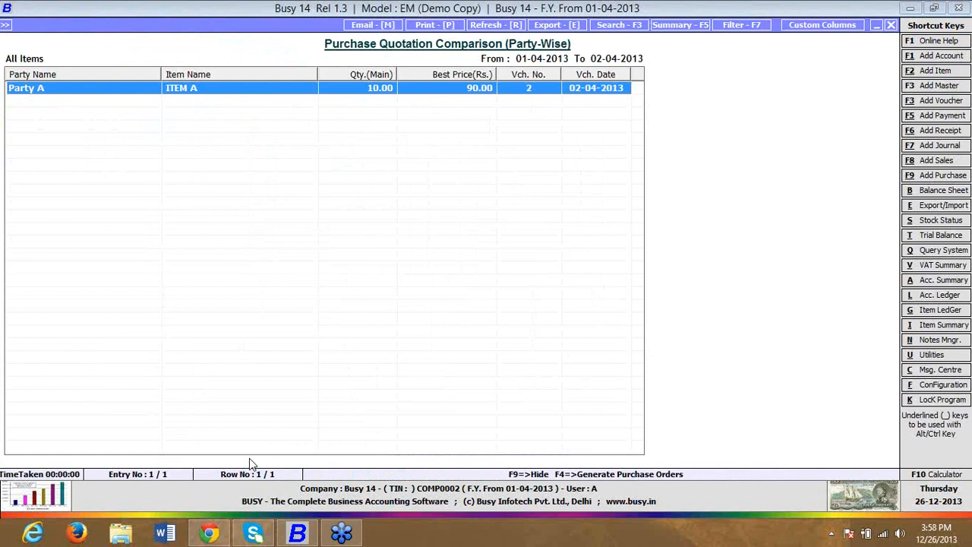
Step: Generate a purchase order for all items in the comparison, and leave the prefilled order without saving
{"action": "key", "text": "F4"}
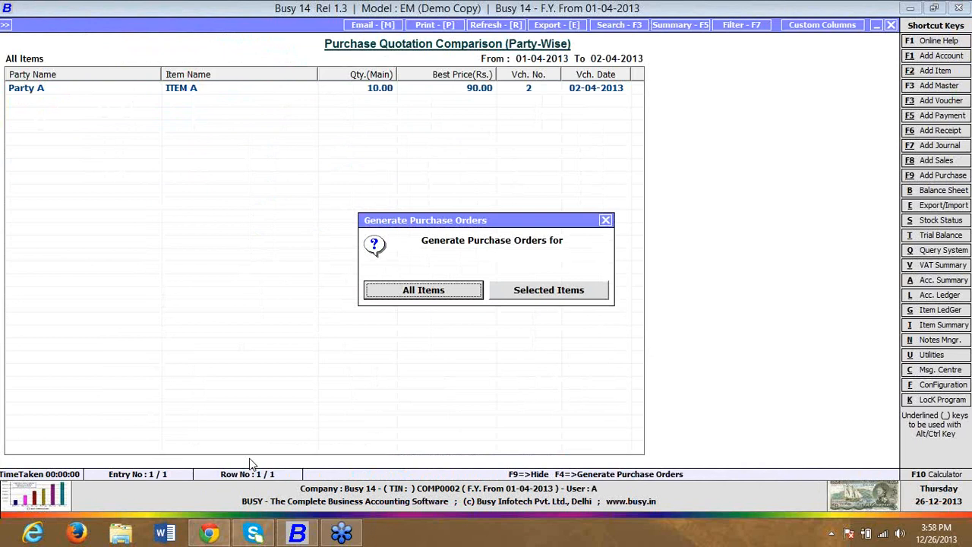
{"action": "key", "text": "Return"}
{"action": "key", "text": "Return"}
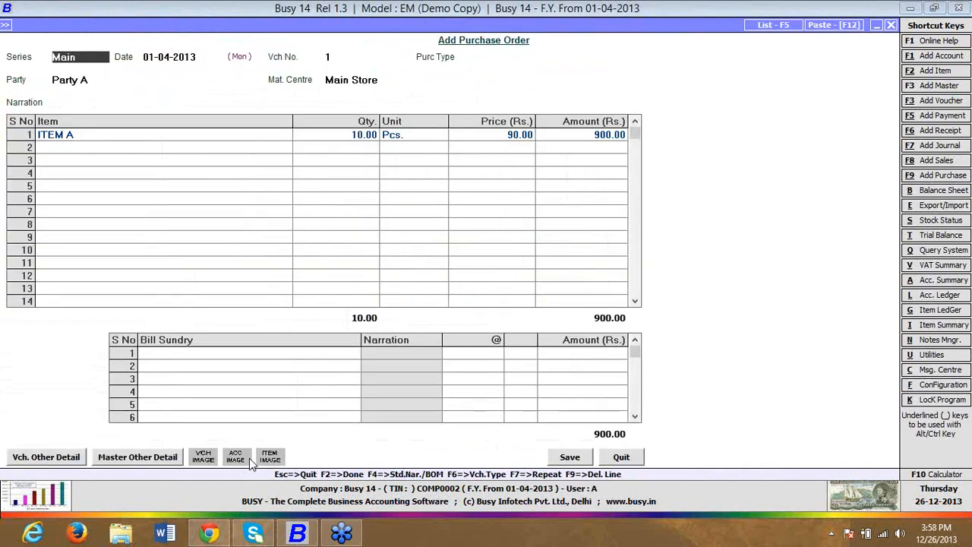
{"action": "key", "text": "Escape"}
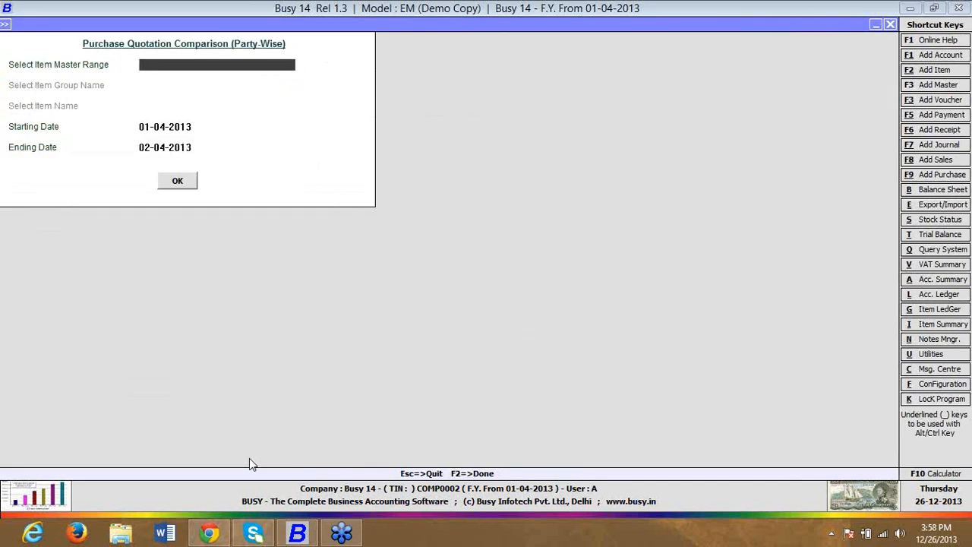
Step: Generate the item-wise purchase quotation comparison for ALL items from 01-04-2013 to 02-04-2013
{"action": "key", "text": "Escape"}
{"action": "key", "text": "Down"}
{"action": "key", "text": "Return"}
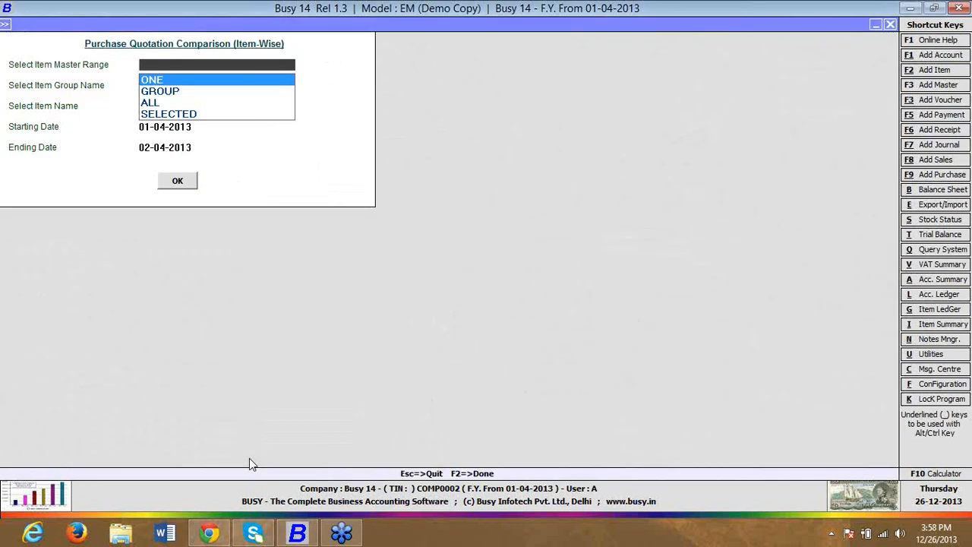
{"action": "key", "text": "Down"}
{"action": "key", "text": "Down"}
{"action": "key", "text": "Return"}
{"action": "key", "text": "Return"}
{"action": "key", "text": "Return"}
{"action": "key", "text": "Return"}
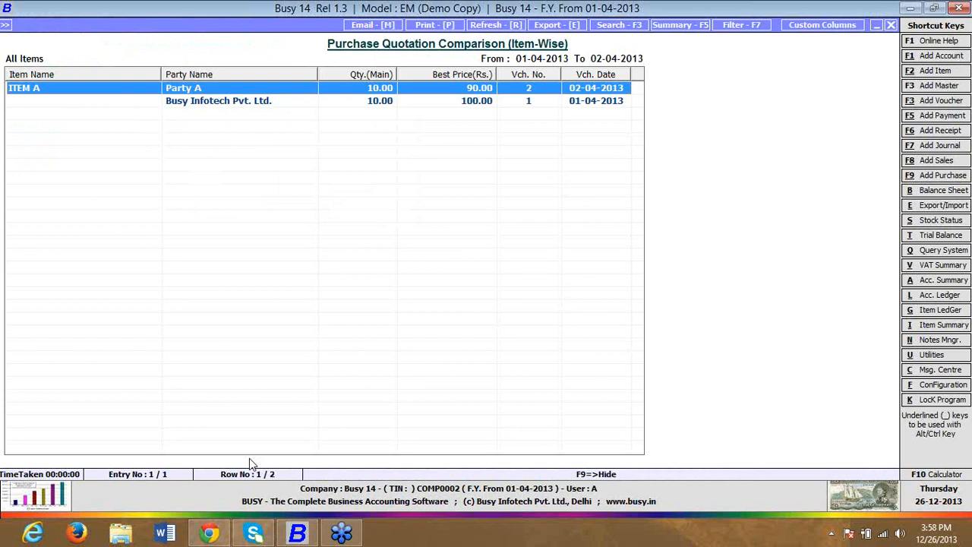
Step: Return to the party-wise quotation comparison for ALL items to review the best price, and close the report
{"action": "key", "text": "Escape"}
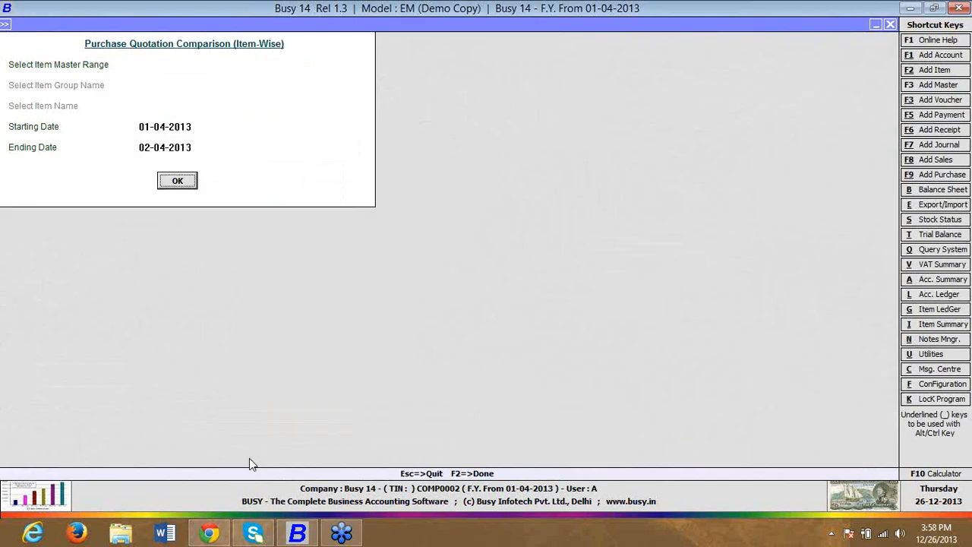
{"action": "key", "text": "Escape"}
{"action": "key", "text": "Up"}
{"action": "key", "text": "Return"}
{"action": "key", "text": "Return"}
{"action": "key", "text": "Return"}
{"action": "key", "text": "Return"}
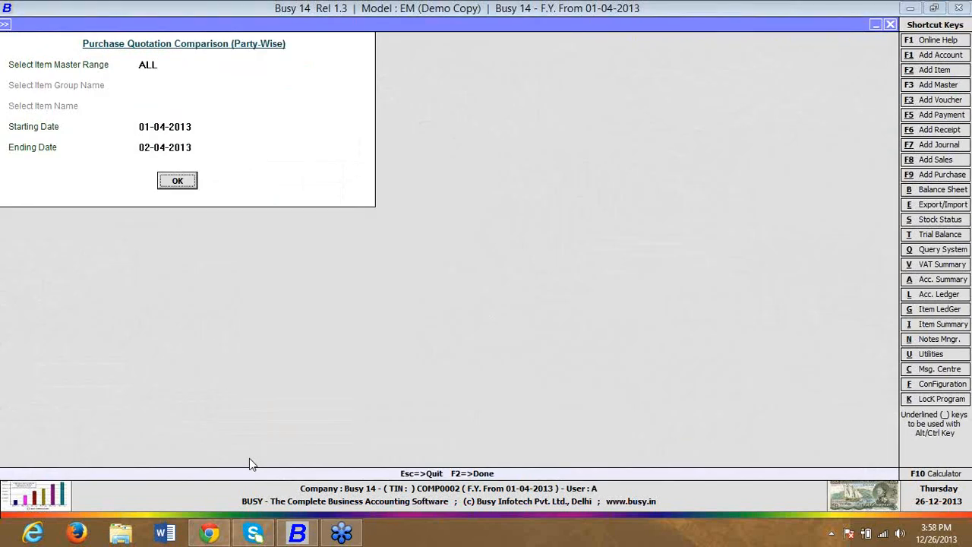
{"action": "key", "text": "Return"}
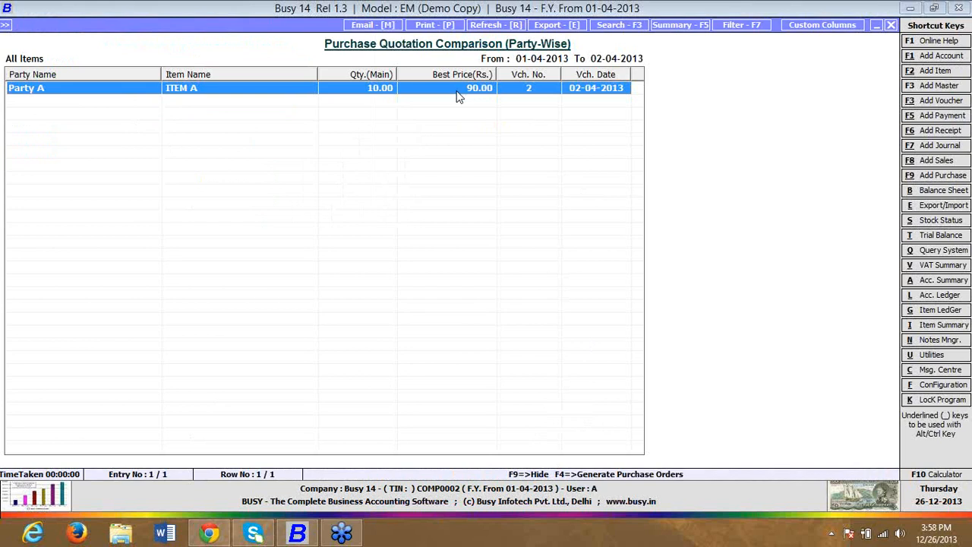
{"action": "key", "text": "Escape"}
{"action": "key", "text": "Escape"}
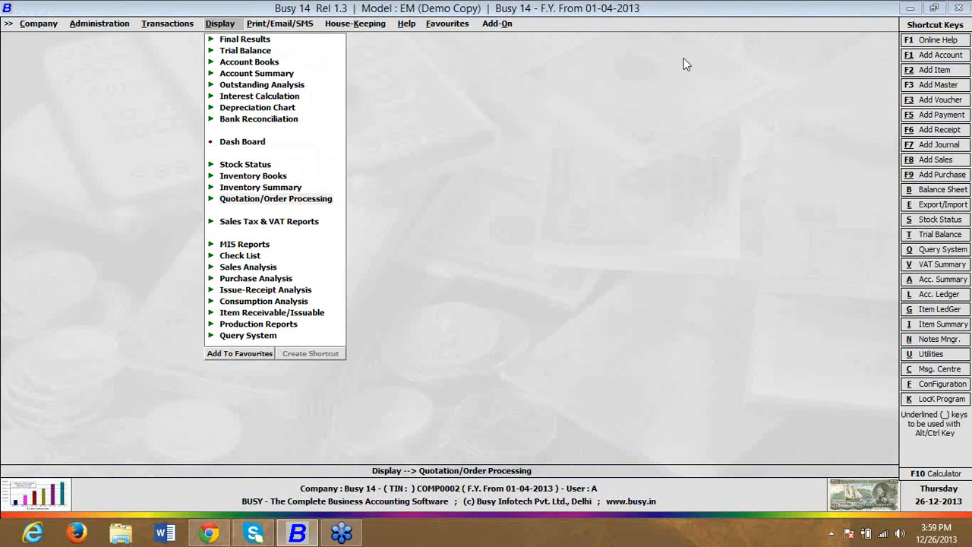
Step: Open the Send SMS utility, view its Group of Accounts and Selected Account recipient options, and quit the account selection
{"action": "left_click", "coordinate": [99, 25]}
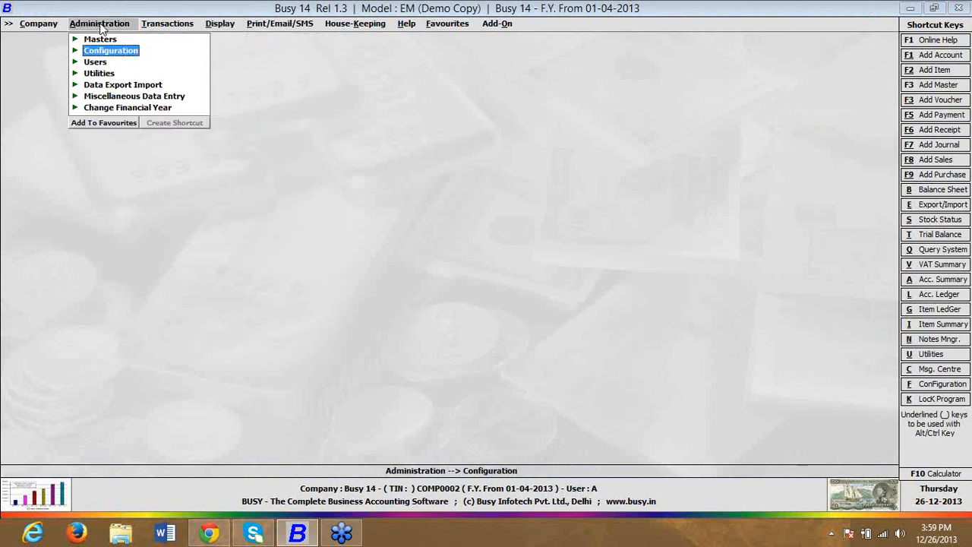
{"action": "left_click", "coordinate": [99, 74]}
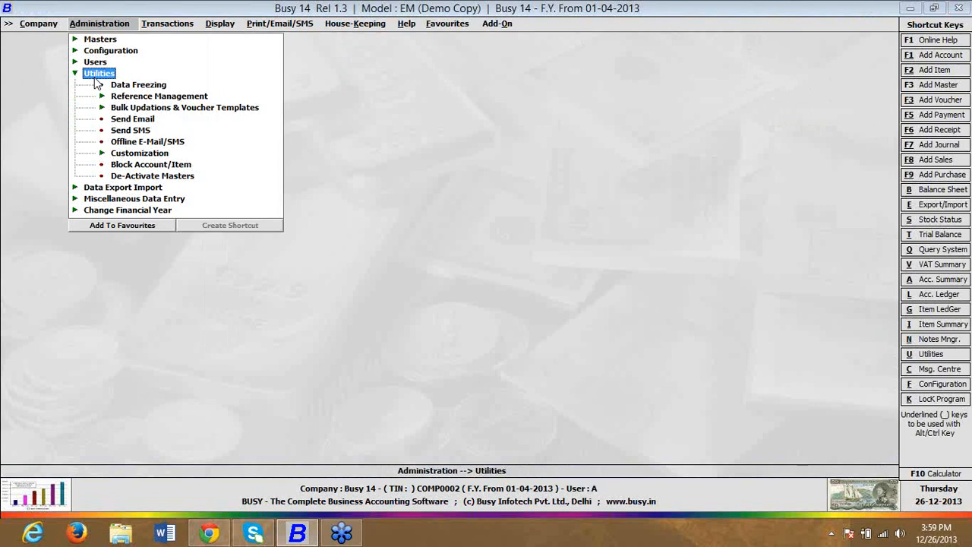
{"action": "left_click", "coordinate": [121, 131]}
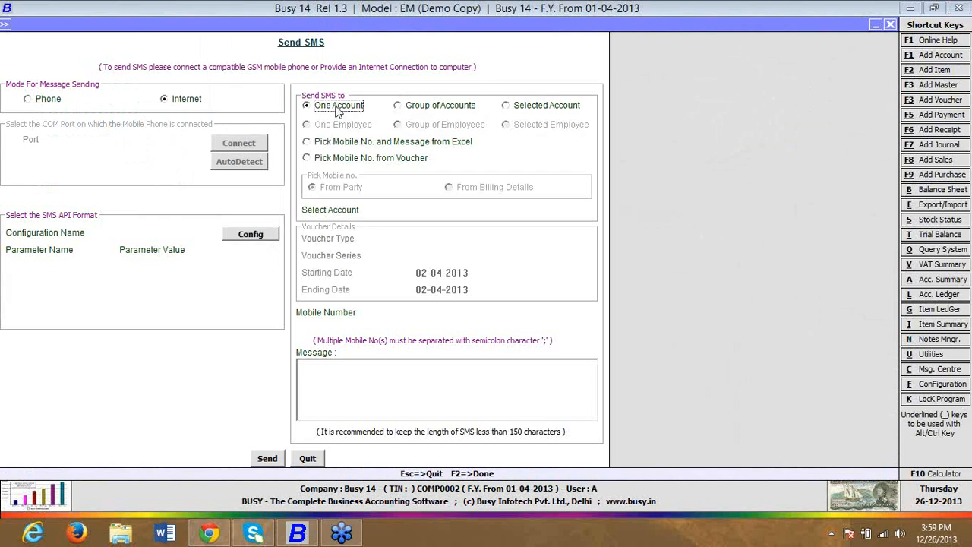
{"action": "left_click", "coordinate": [464, 107]}
{"action": "left_click", "coordinate": [522, 107]}
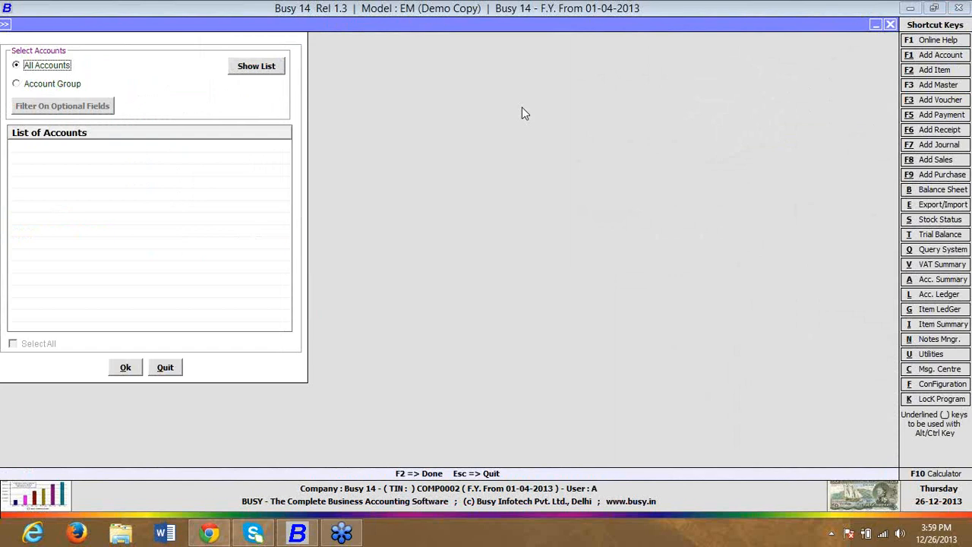
{"action": "left_click", "coordinate": [175, 368]}
Step: Choose to pick SMS details from Excel, with mobile numbers in column A and messages in column B
{"action": "left_click", "coordinate": [381, 145]}
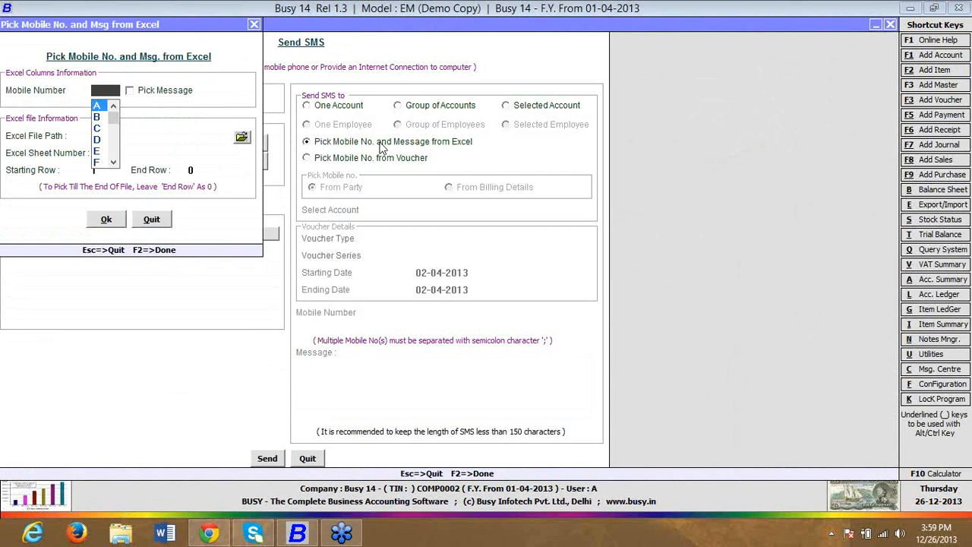
{"action": "key", "text": "Return"}
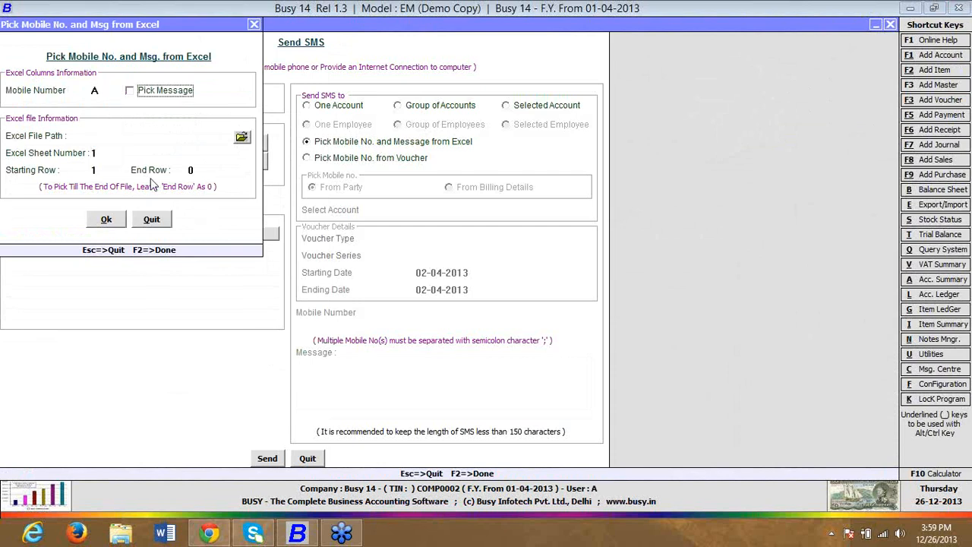
{"action": "left_click", "coordinate": [179, 98]}
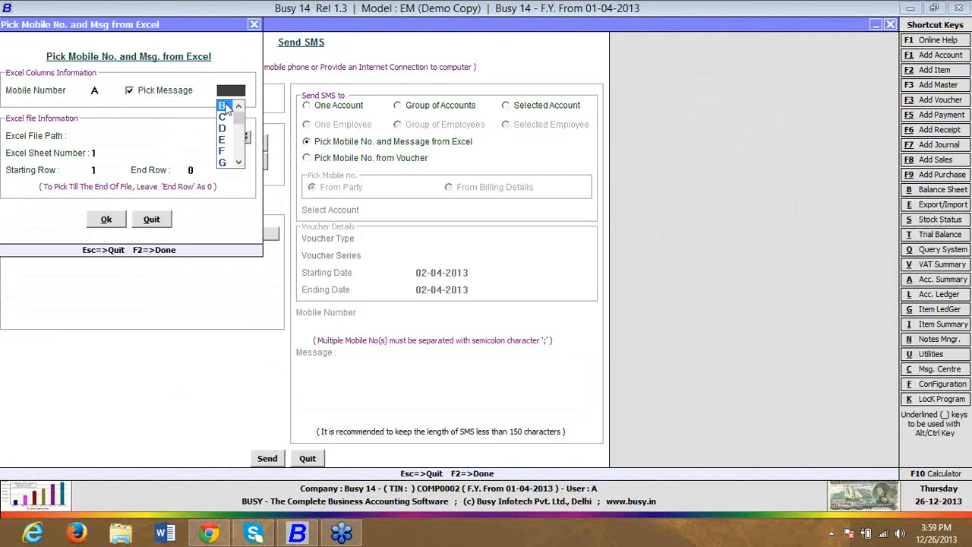
{"action": "left_click", "coordinate": [225, 103]}
{"action": "key", "text": "Return"}
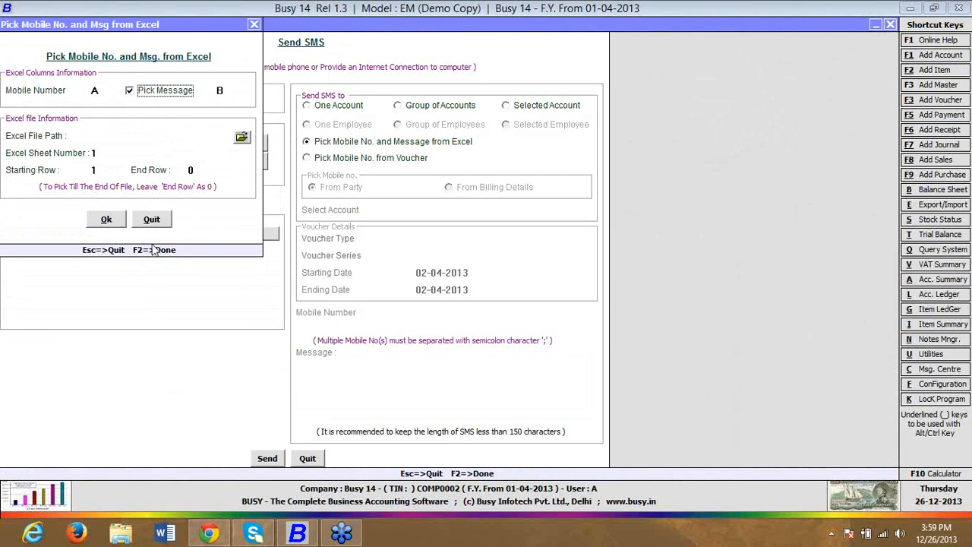
Step: Turn off message picking, try to accept the Excel settings without a file path, and quit the dialog
{"action": "left_click", "coordinate": [130, 91]}
{"action": "left_click", "coordinate": [109, 220]}
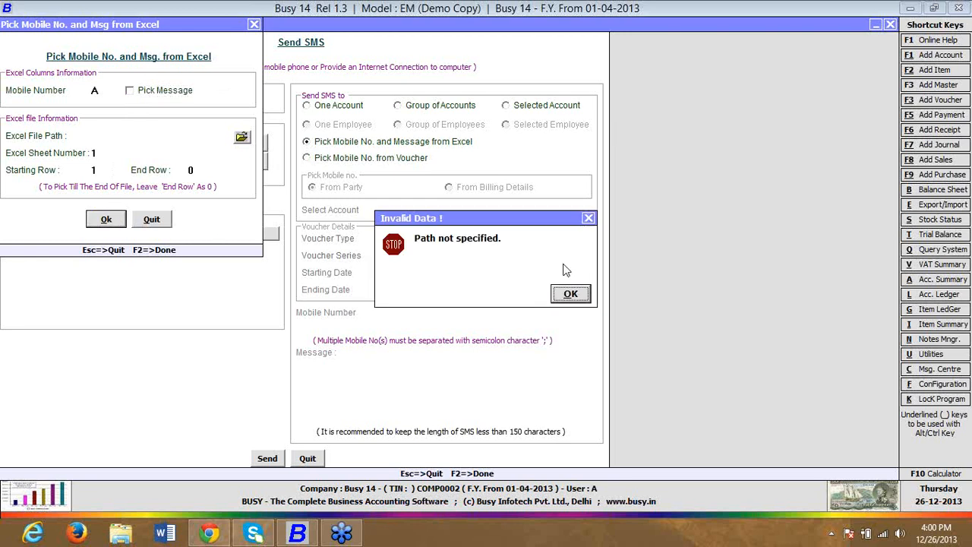
{"action": "left_click", "coordinate": [571, 294]}
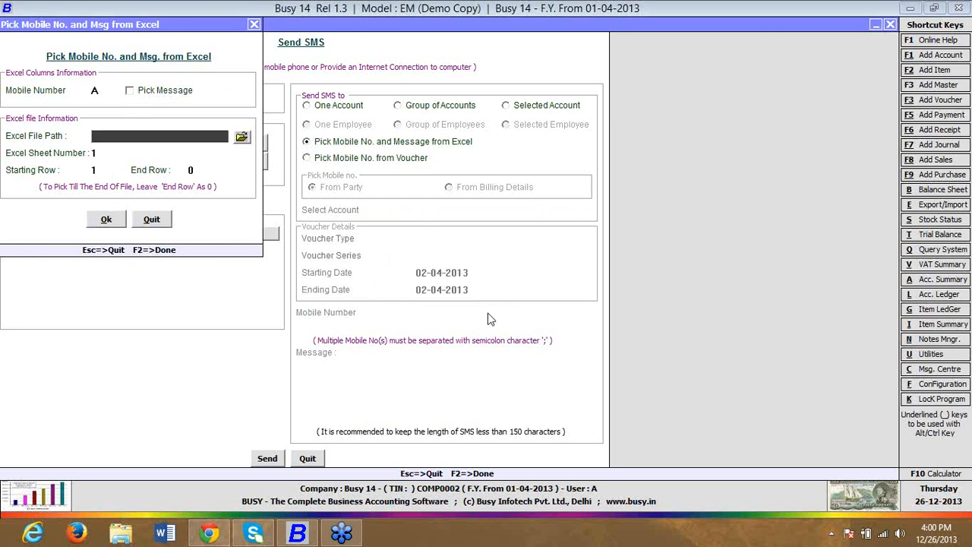
{"action": "left_click", "coordinate": [152, 219]}
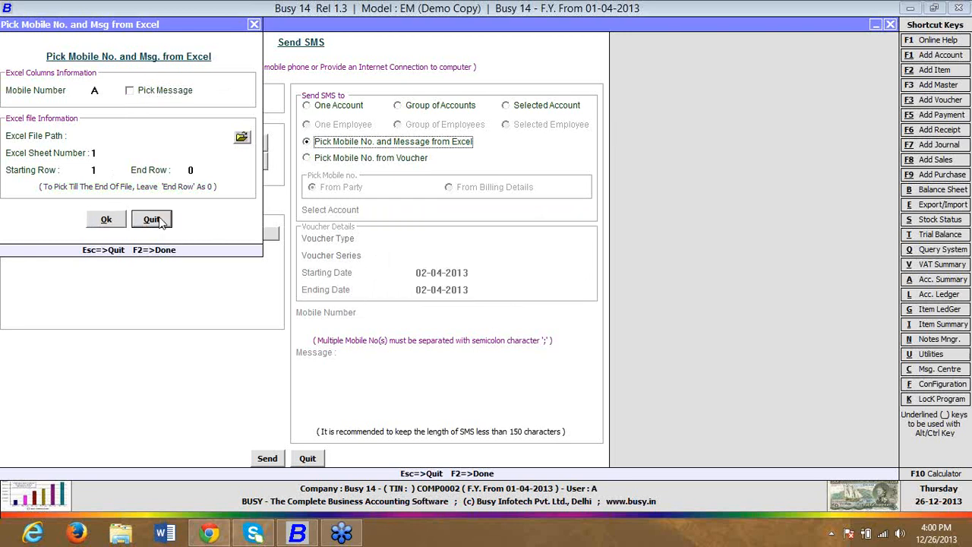
Step: Pick the SMS mobile numbers from vouchers, using party details, voucher type Sales, series Main and starting date 02-04-2013
{"action": "left_click", "coordinate": [307, 158]}
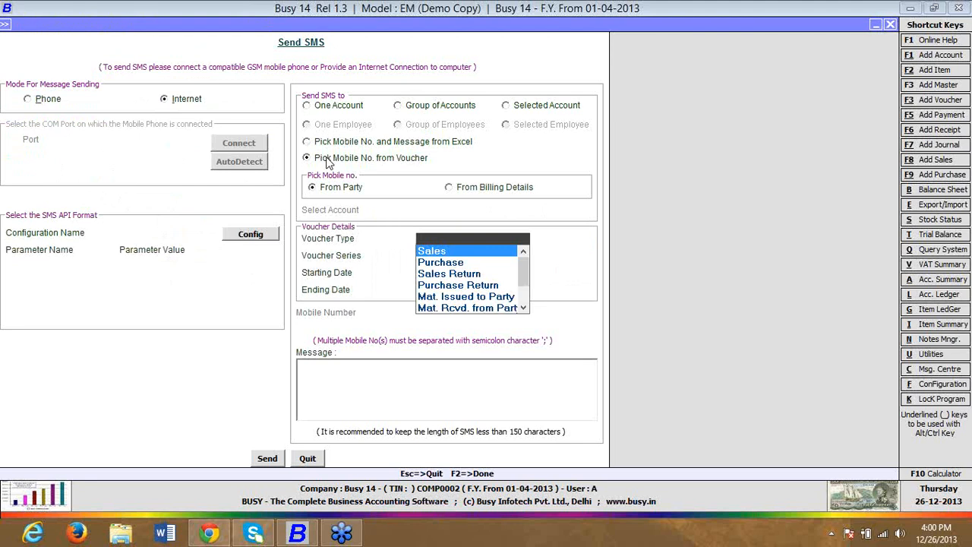
{"action": "key", "text": "Return"}
{"action": "key", "text": "Down"}
{"action": "key", "text": "Down"}
{"action": "key", "text": "Return"}
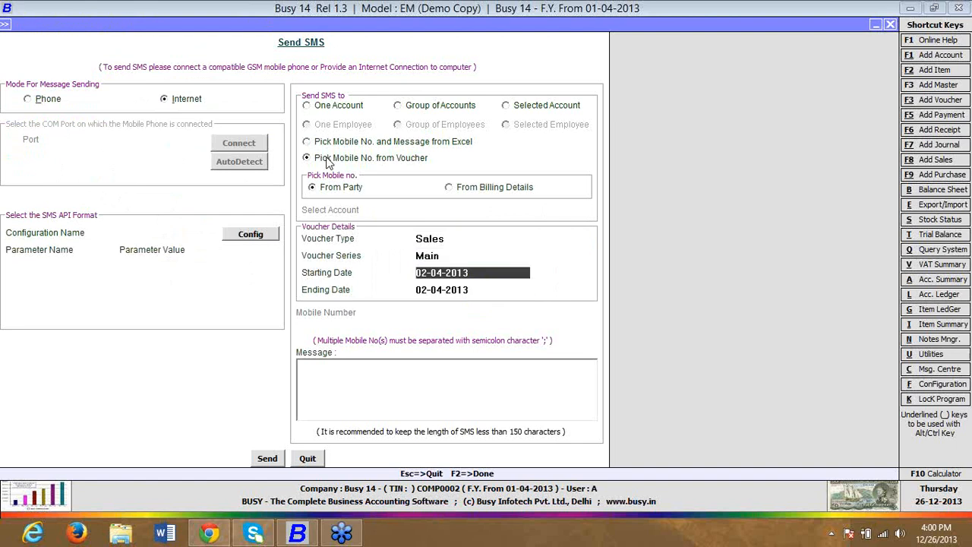
{"action": "key", "text": "Return"}
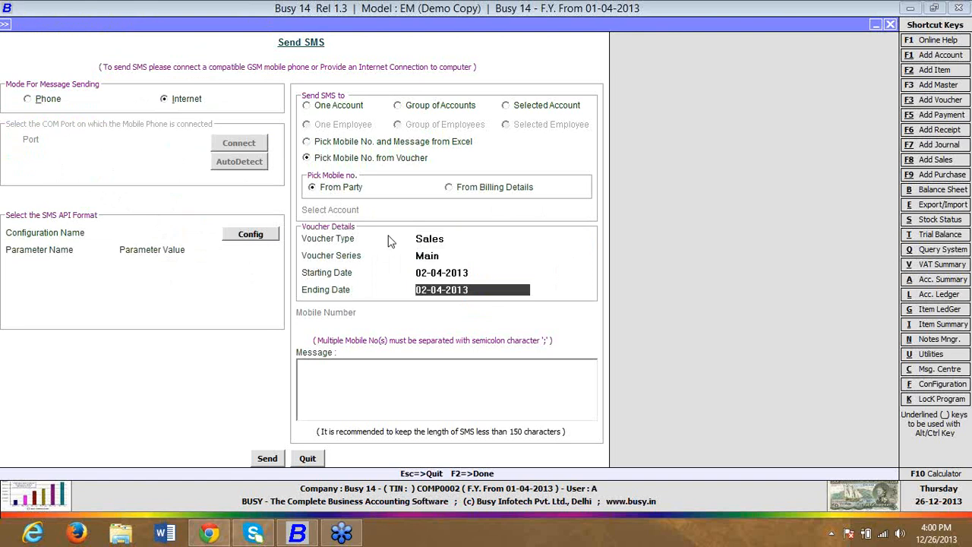
Step: Take the voucher mobile numbers from billing details, and review the starting and ending date fields
{"action": "left_click", "coordinate": [486, 192]}
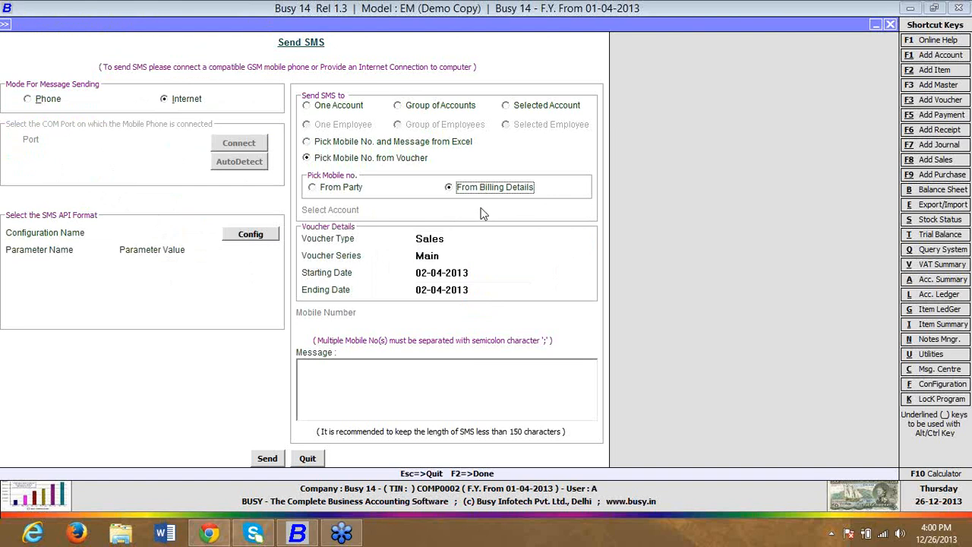
{"action": "left_click", "coordinate": [472, 270]}
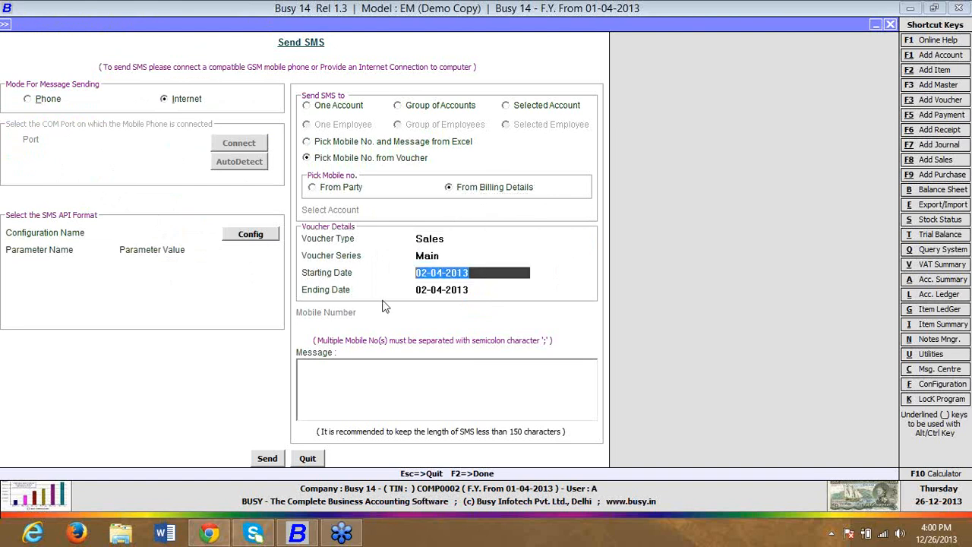
{"action": "left_click", "coordinate": [480, 287]}
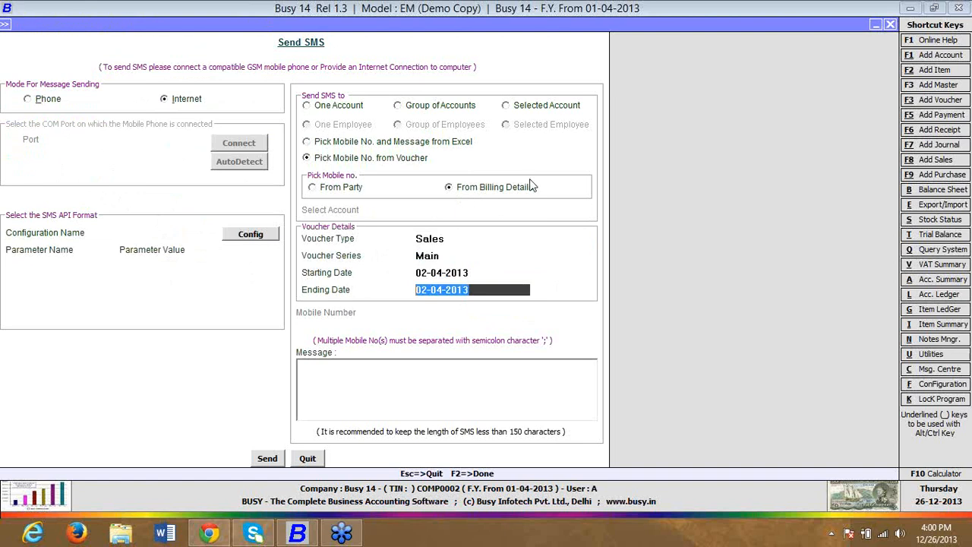
{"action": "left_click", "coordinate": [746, 129]}
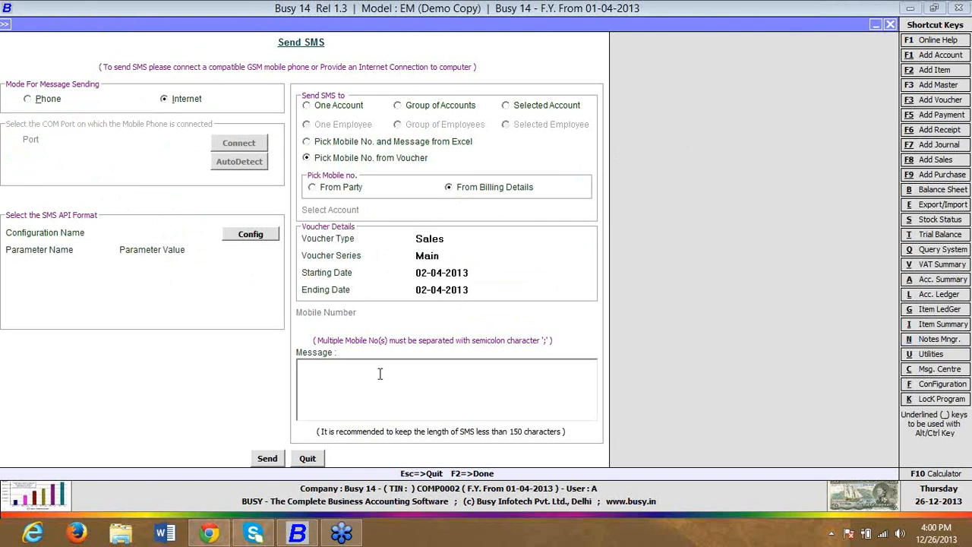
Step: Review the option to pick mobile numbers and messages from Excel again, and leave Send SMS without sending
{"action": "left_click", "coordinate": [392, 145]}
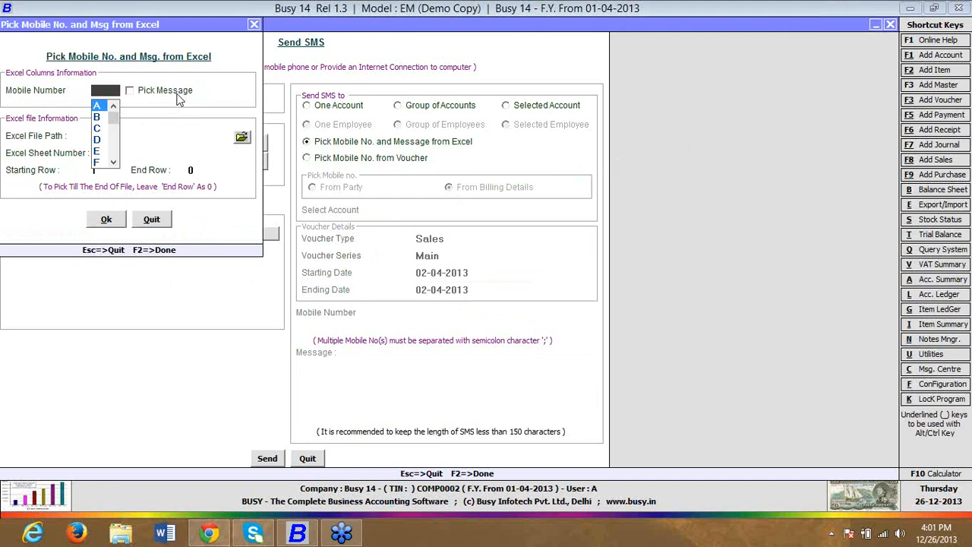
{"action": "left_click", "coordinate": [152, 219]}
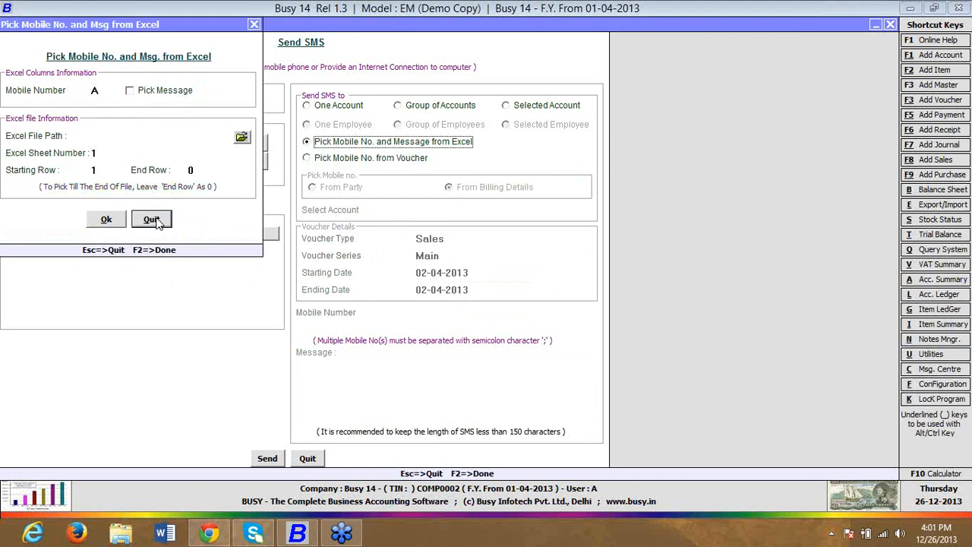
{"action": "left_click", "coordinate": [316, 462]}
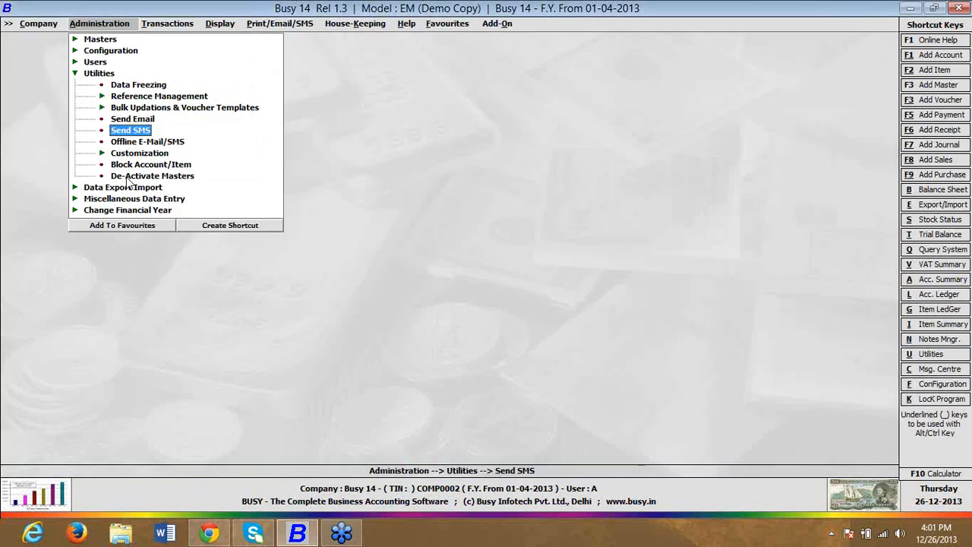
Step: Set up Send Email to pick party e-mail IDs from vouchers of type Sales, series B, dated 01-04-2013
{"action": "left_click", "coordinate": [137, 120]}
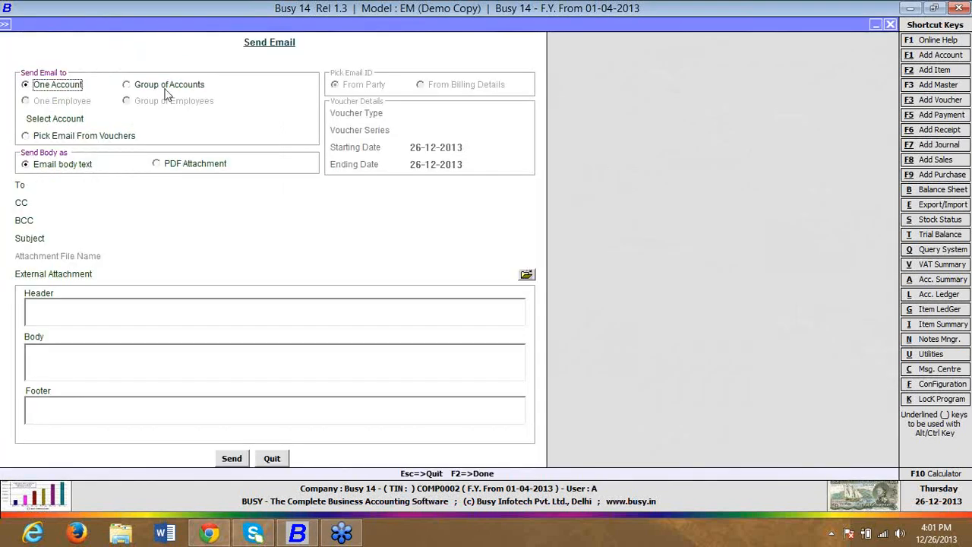
{"action": "left_click", "coordinate": [75, 139]}
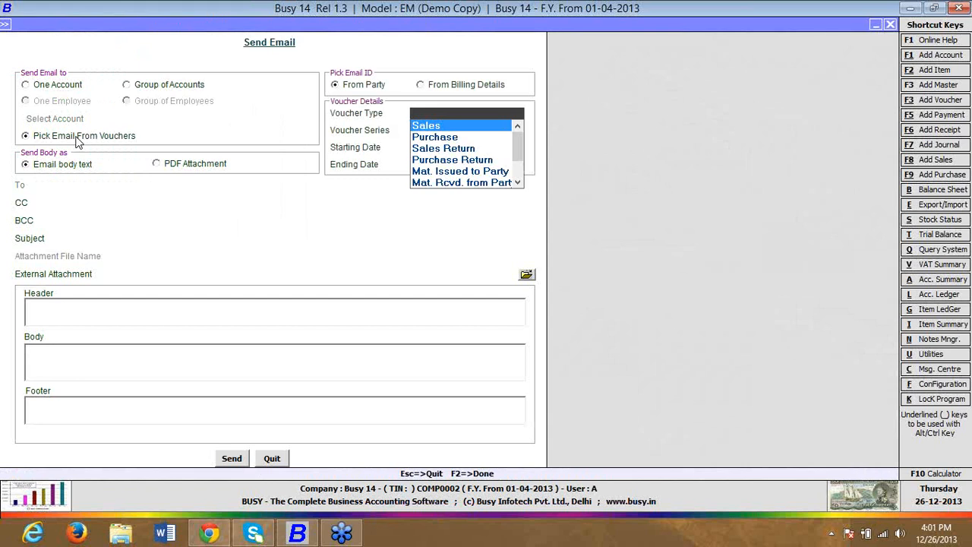
{"action": "key", "text": "Return"}
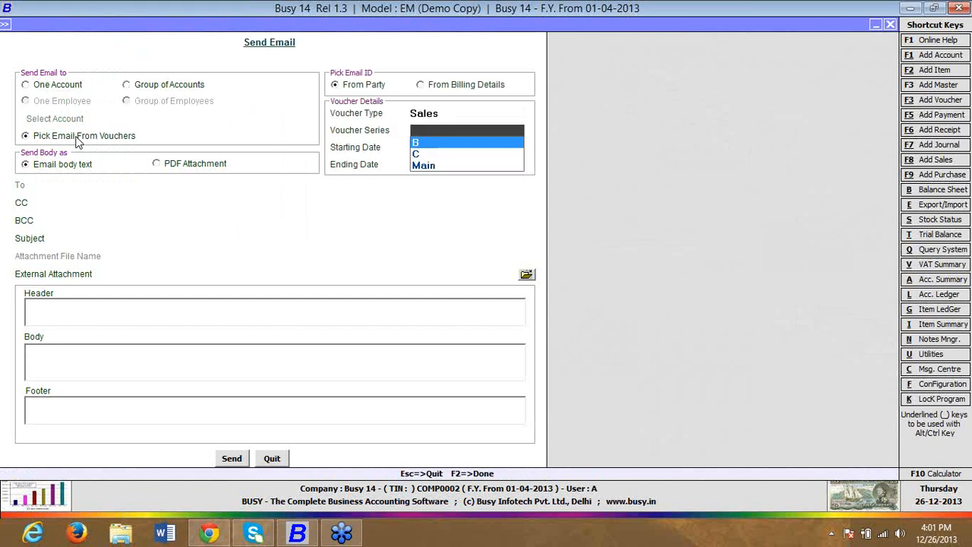
{"action": "key", "text": "Return"}
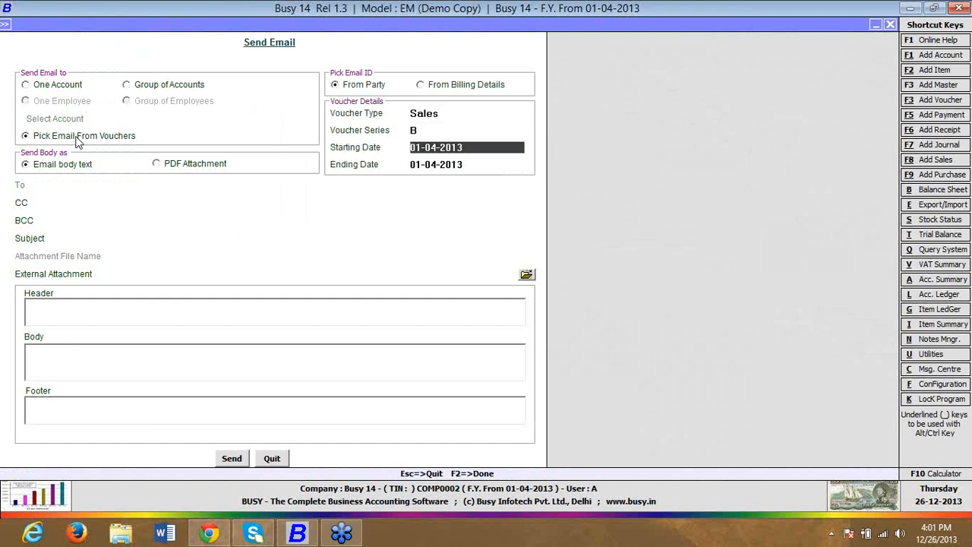
{"action": "key", "text": "Return"}
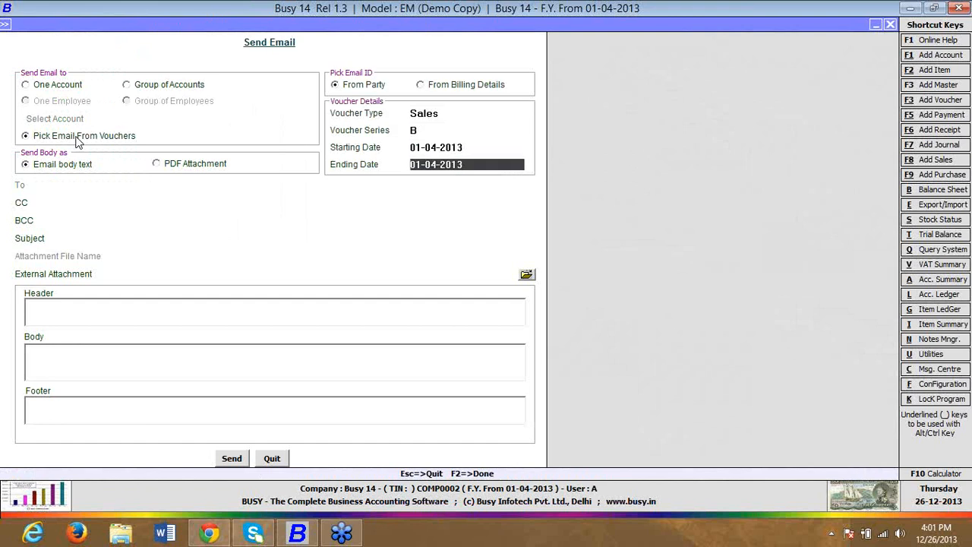
Step: Take the e-mail IDs from billing details, review the voucher details, and leave Send Email without sending
{"action": "left_click", "coordinate": [503, 88]}
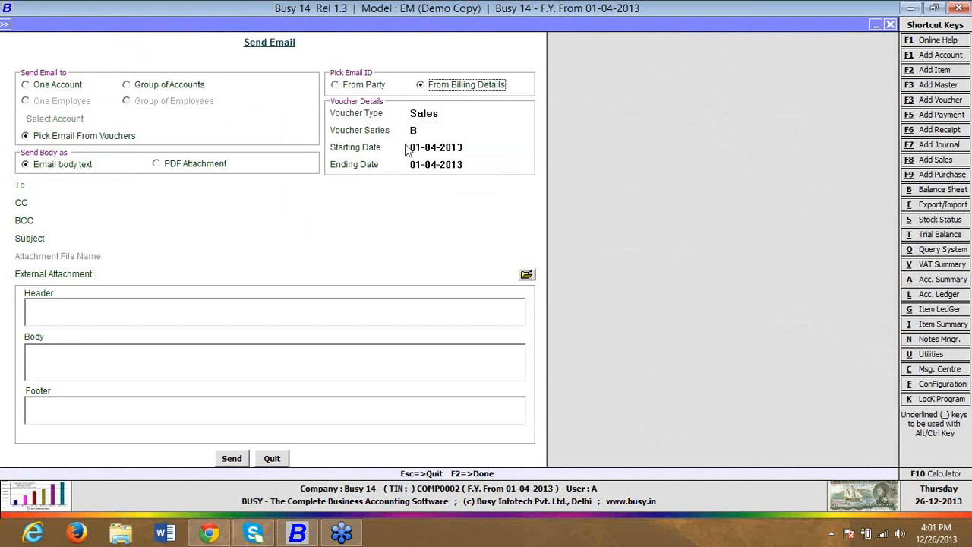
{"action": "left_click", "coordinate": [447, 113]}
{"action": "left_click", "coordinate": [450, 126]}
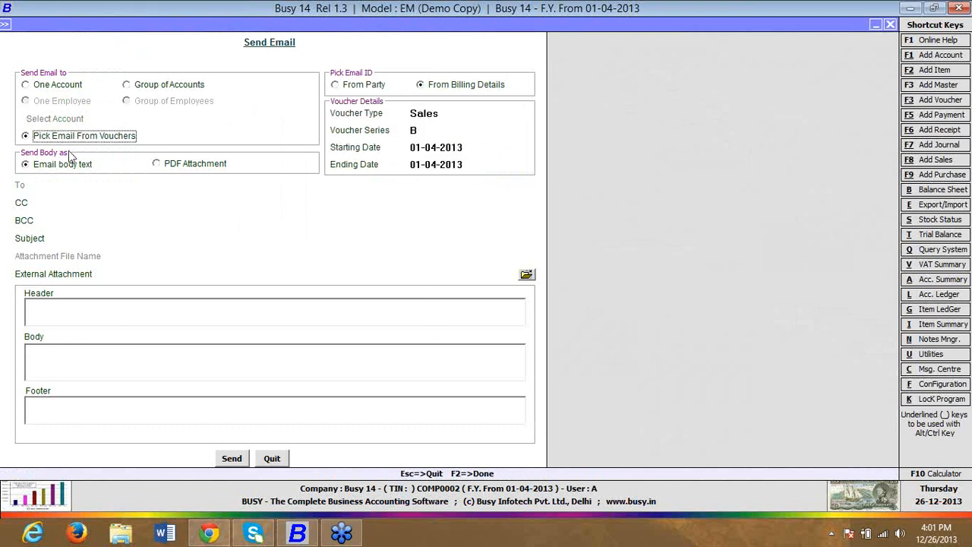
{"action": "left_click", "coordinate": [271, 458]}
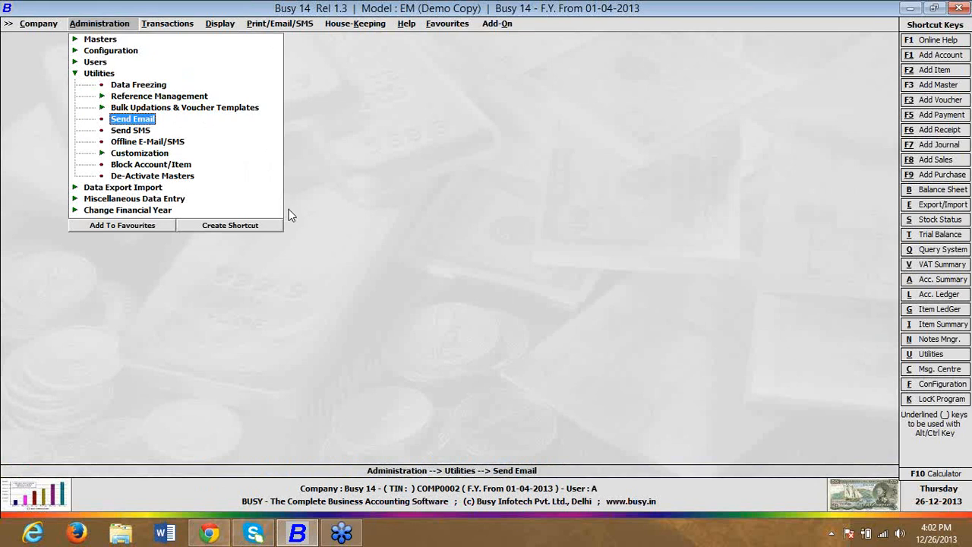
{"action": "key", "text": "Escape"}
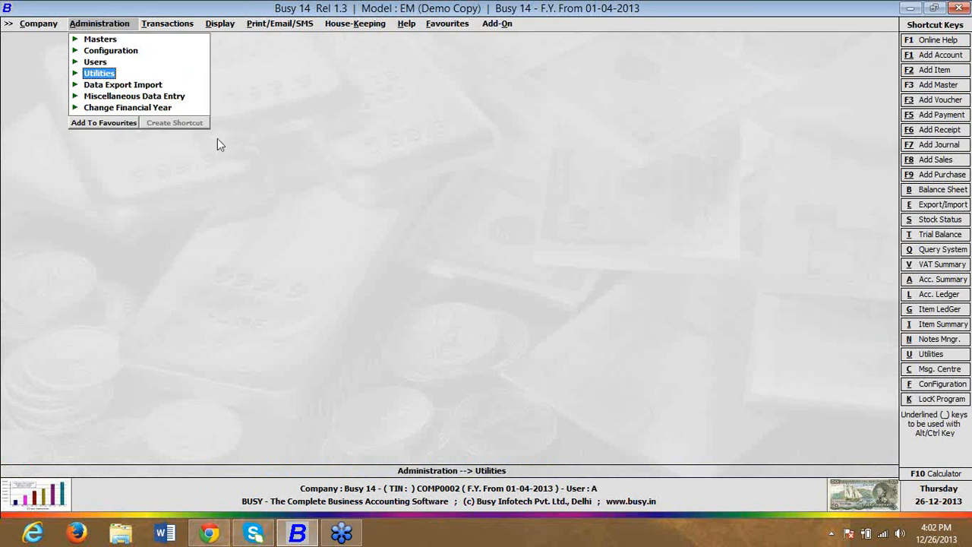
Step: Review the Inventory section of the feature options, including the item-wise discount type, and save it
{"action": "left_click", "coordinate": [125, 51]}
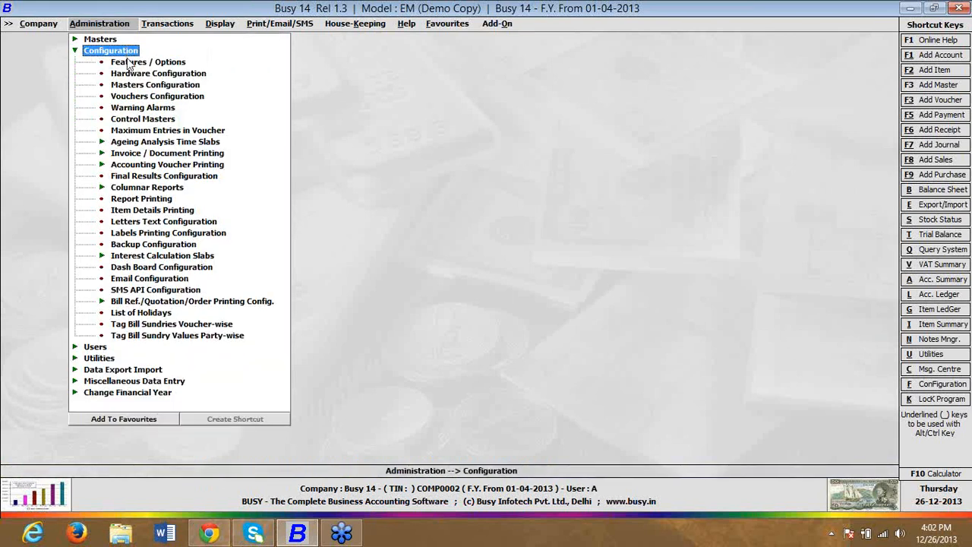
{"action": "left_click", "coordinate": [128, 63]}
{"action": "key", "text": "Escape"}
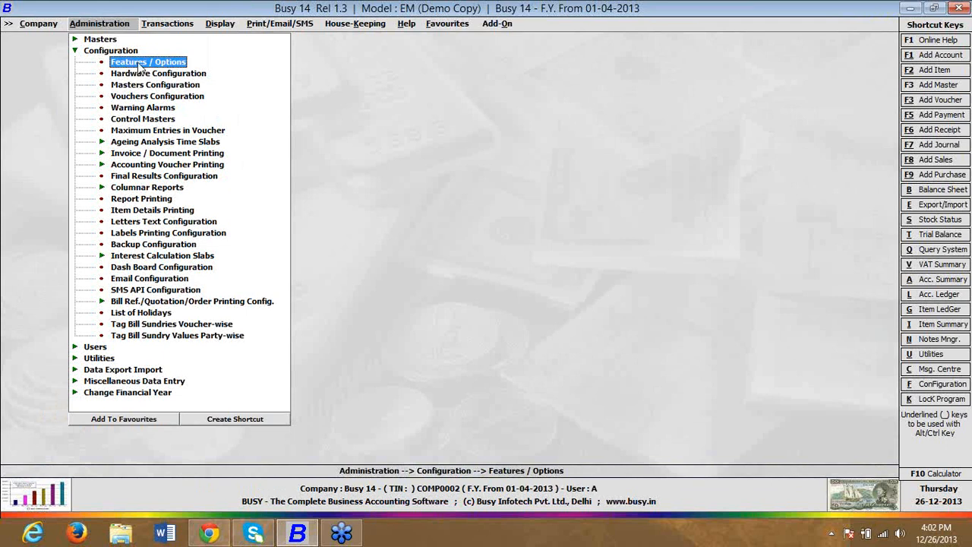
{"action": "left_click", "coordinate": [138, 64]}
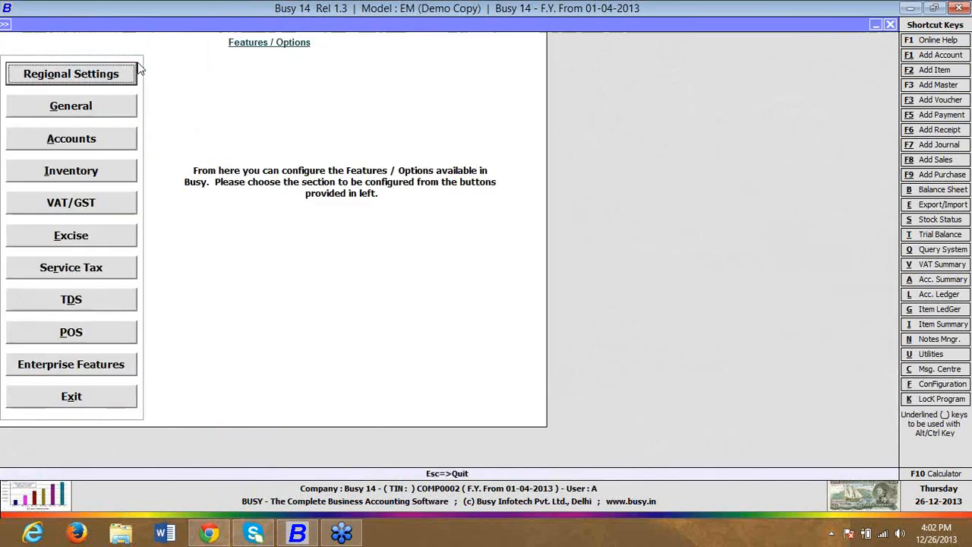
{"action": "left_click", "coordinate": [110, 174]}
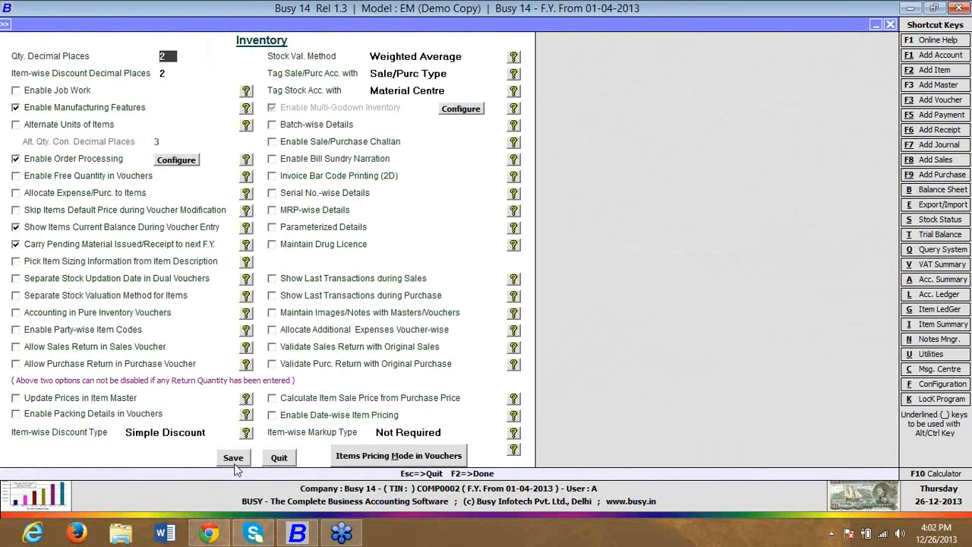
{"action": "left_click", "coordinate": [233, 459]}
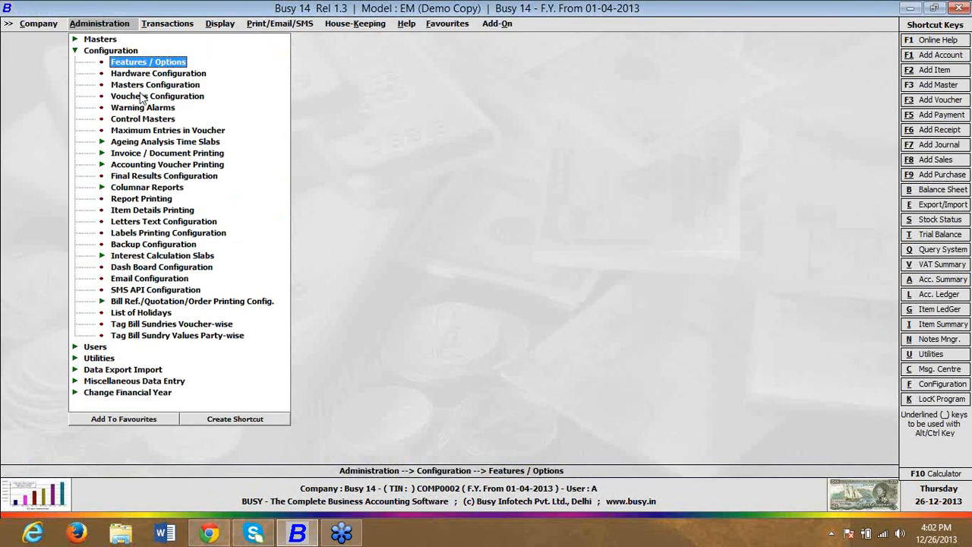
Step: Enable item-wise discount with the structure Simple Discount, % of Price for the Sales voucher series Main, and save the configuration
{"action": "left_click", "coordinate": [142, 96]}
{"action": "left_click", "coordinate": [59, 130]}
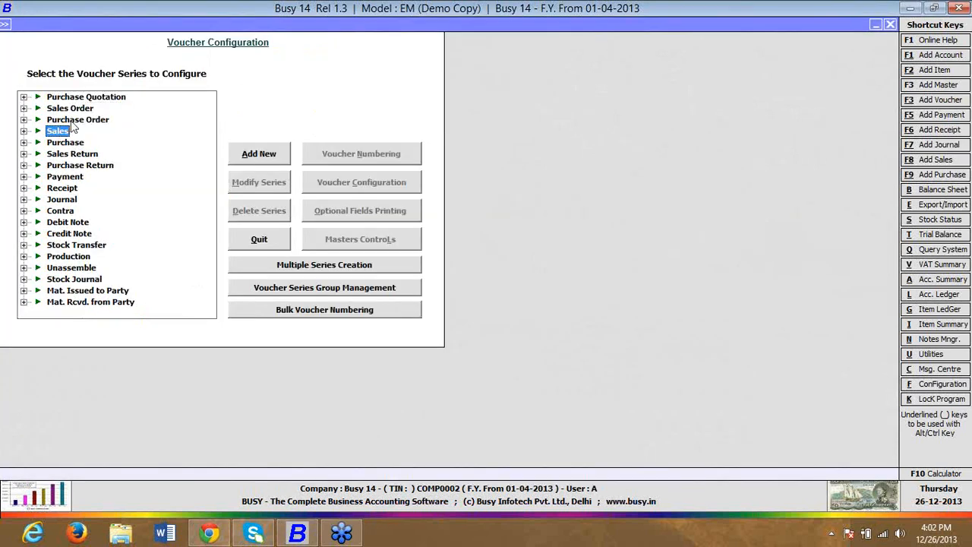
{"action": "left_click", "coordinate": [23, 130]}
{"action": "left_click", "coordinate": [56, 165]}
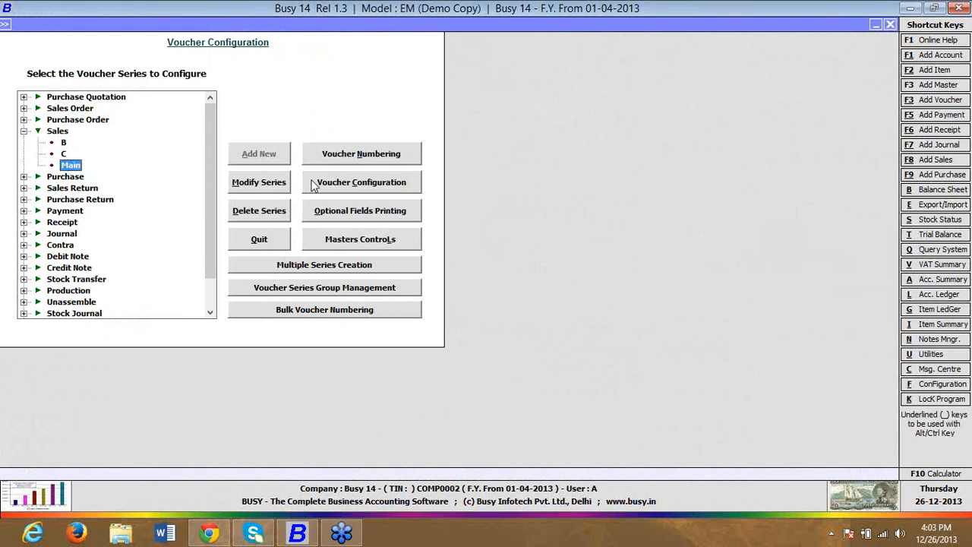
{"action": "left_click", "coordinate": [308, 182]}
{"action": "left_click", "coordinate": [154, 263]}
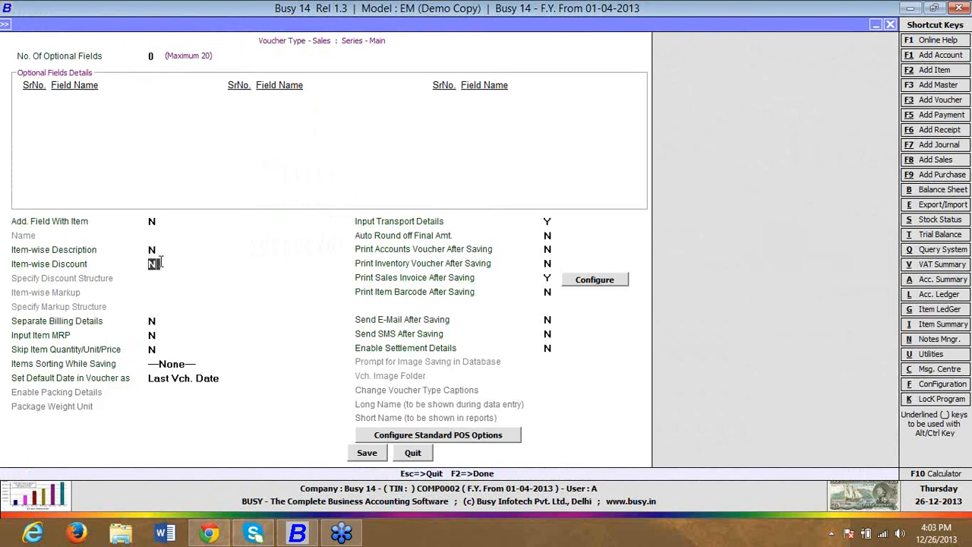
{"action": "type", "text": "Y"}
{"action": "key", "text": "Return"}
{"action": "key", "text": "Return"}
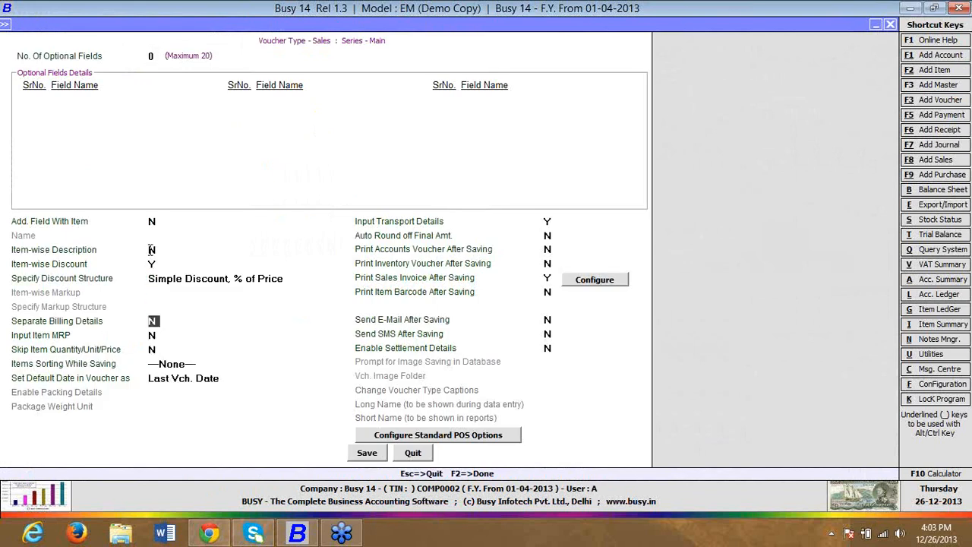
{"action": "key", "text": "F2"}
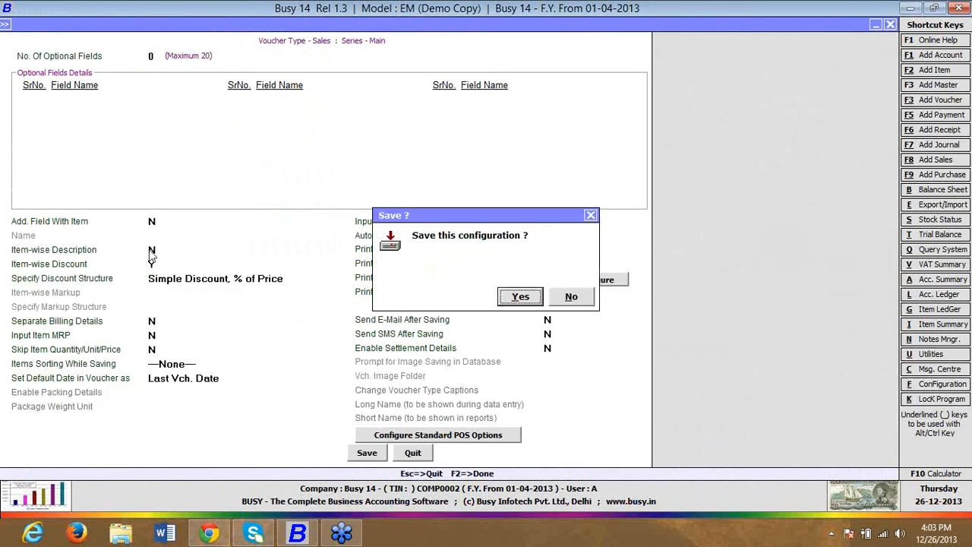
{"action": "key", "text": "Return"}
Step: Start a new sales voucher in series Main dated 01-04-2013
{"action": "key", "text": "Down"}
{"action": "key", "text": "Down"}
{"action": "key", "text": "Down"}
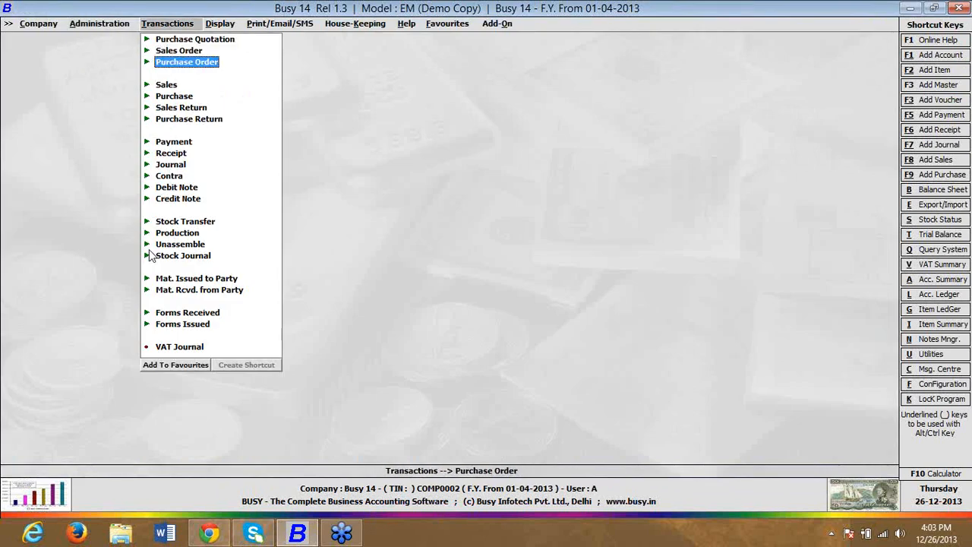
{"action": "key", "text": "Return"}
{"action": "key", "text": "Return"}
{"action": "key", "text": "Return"}
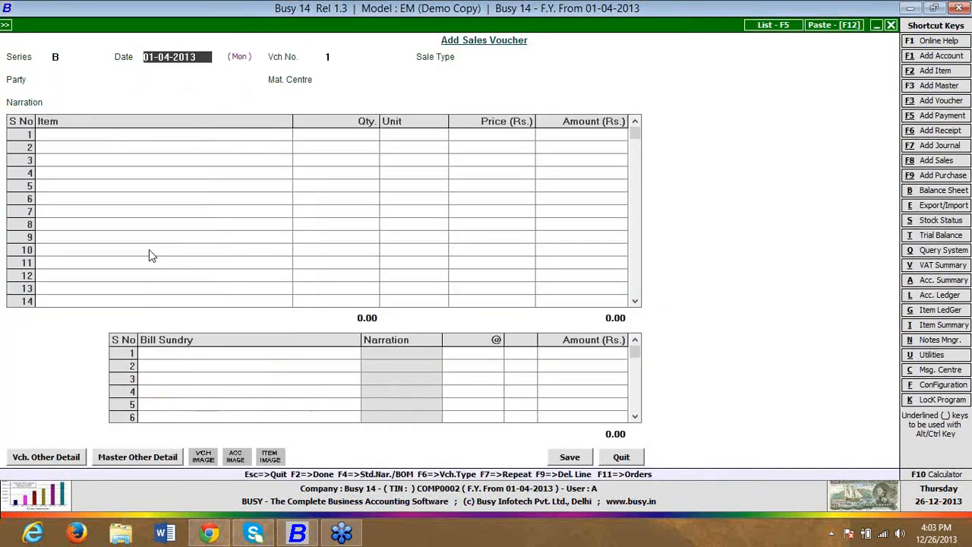
{"action": "type", "text": "m"}
{"action": "key", "text": "Return"}
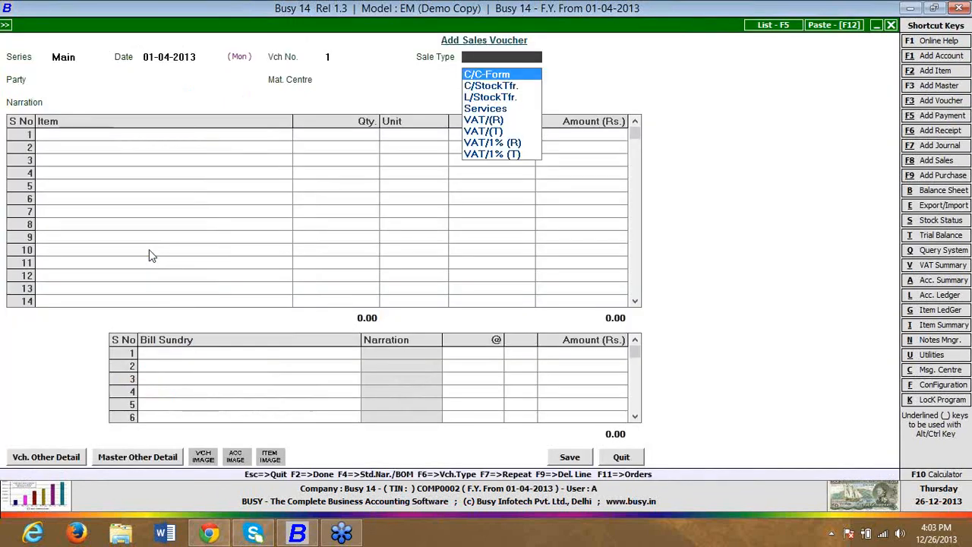
Step: Fill in the sales voucher header with sale type C/C-Form, party Cash and material centre Main Store
{"action": "key", "text": "Return"}
{"action": "key", "text": "Down"}
{"action": "key", "text": "Return"}
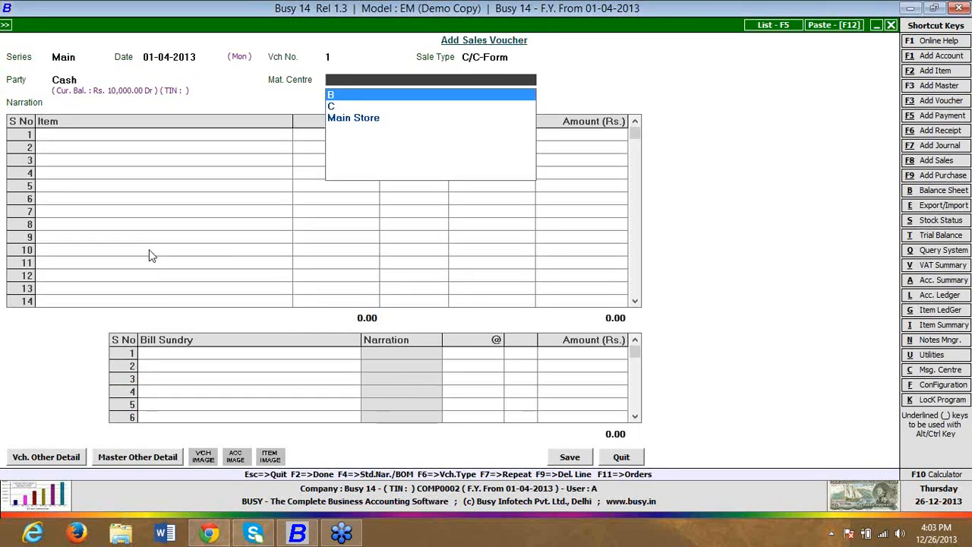
{"action": "key", "text": "Return"}
{"action": "key", "text": "Return"}
{"action": "key", "text": "Return"}
{"action": "key", "text": "Return"}
{"action": "key", "text": "Return"}
{"action": "key", "text": "Return"}
{"action": "key", "text": "Return"}
{"action": "key", "text": "Return"}
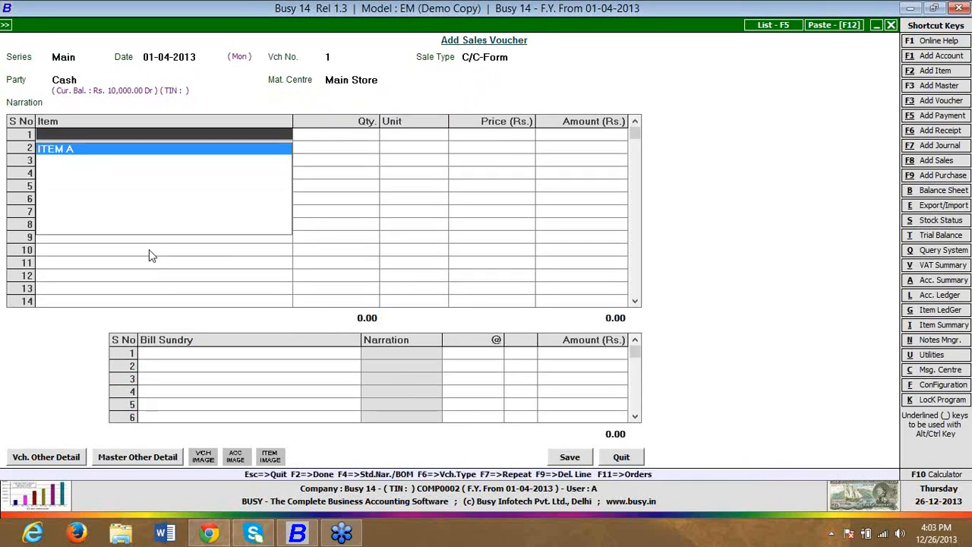
Step: Add ITEM A with quantity 1, price 100 and a 10% discount, and proceed to the bill sundry lines
{"action": "key", "text": "Return"}
{"action": "type", "text": "1"}
{"action": "key", "text": "Return"}
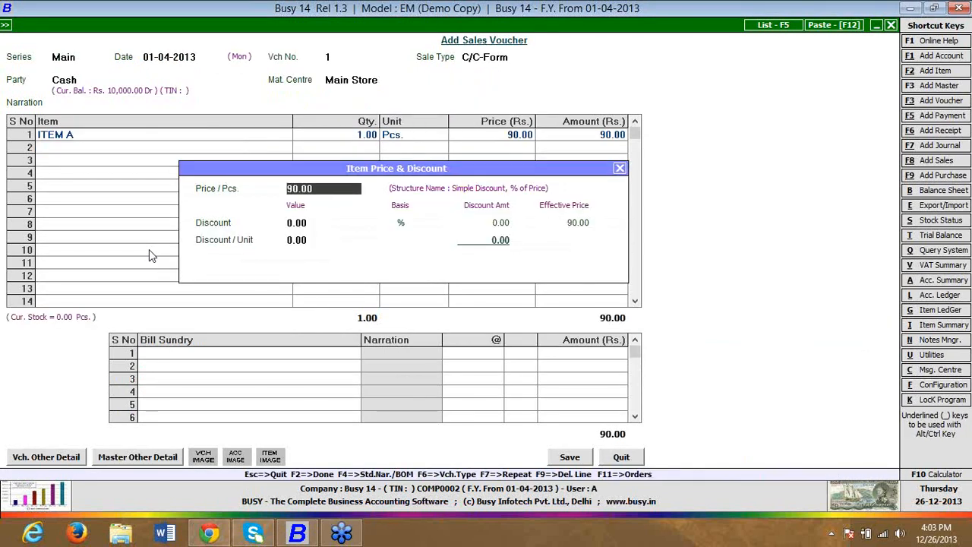
{"action": "type", "text": "100"}
{"action": "key", "text": "Return"}
{"action": "type", "text": "10"}
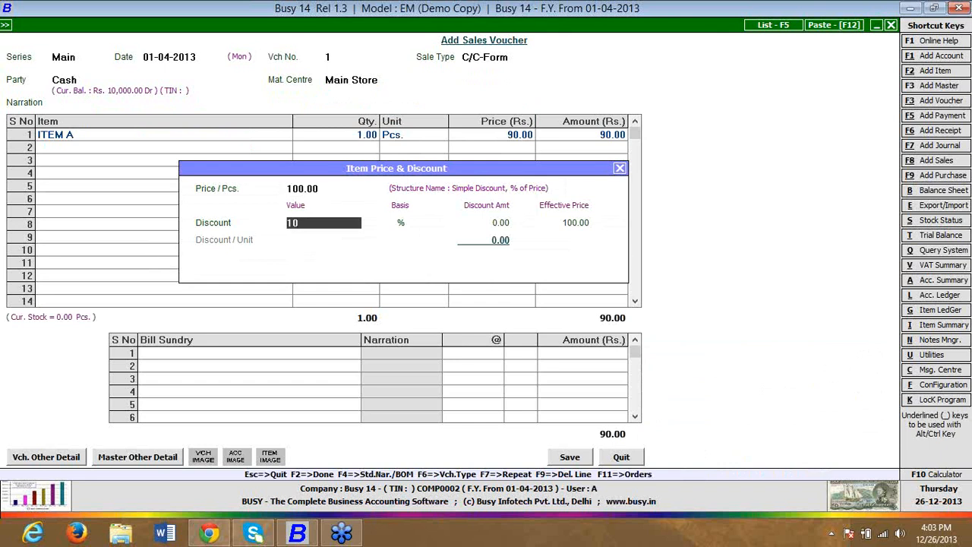
{"action": "key", "text": "Return"}
{"action": "key", "text": "Return"}
{"action": "key", "text": "Return"}
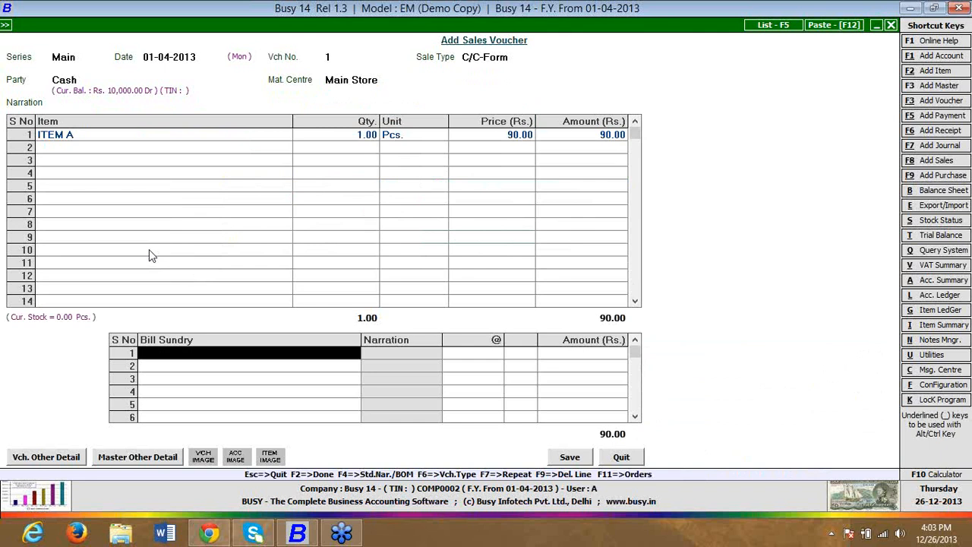
Step: Start a new bill sundry master named Transport. with type Additive and nature Others
{"action": "key", "text": "F3"}
{"action": "type", "text": "tra"}
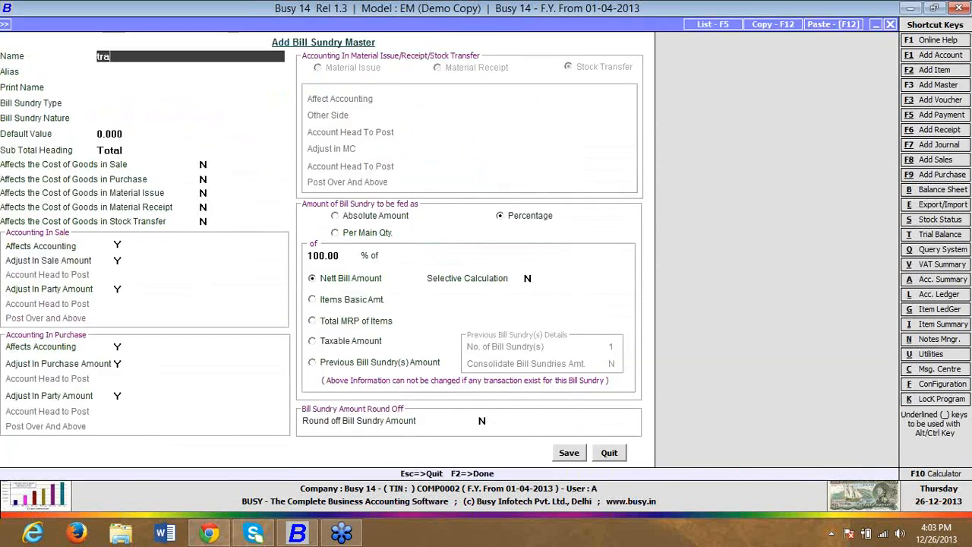
{"action": "type", "text": "nspotation"}
{"action": "key", "text": "Return"}
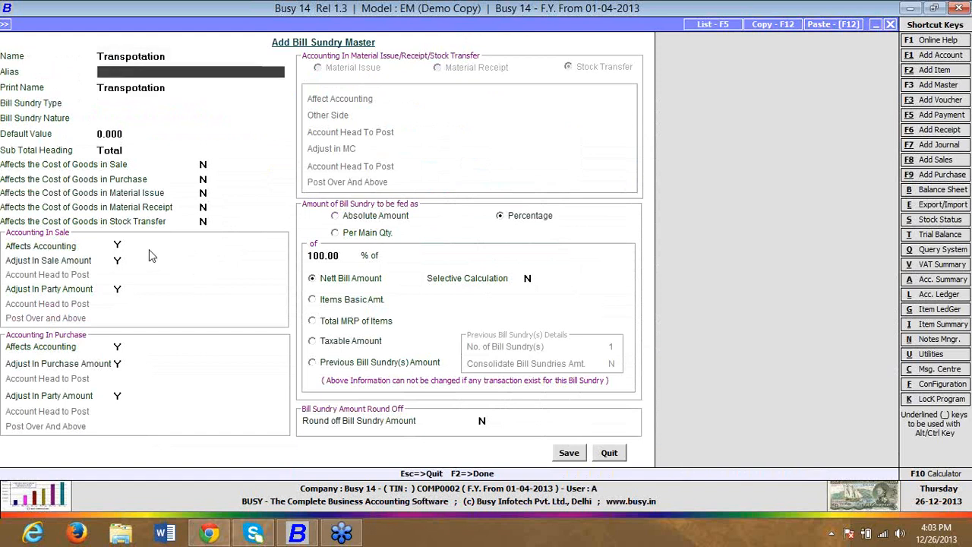
{"action": "key", "text": "Up"}
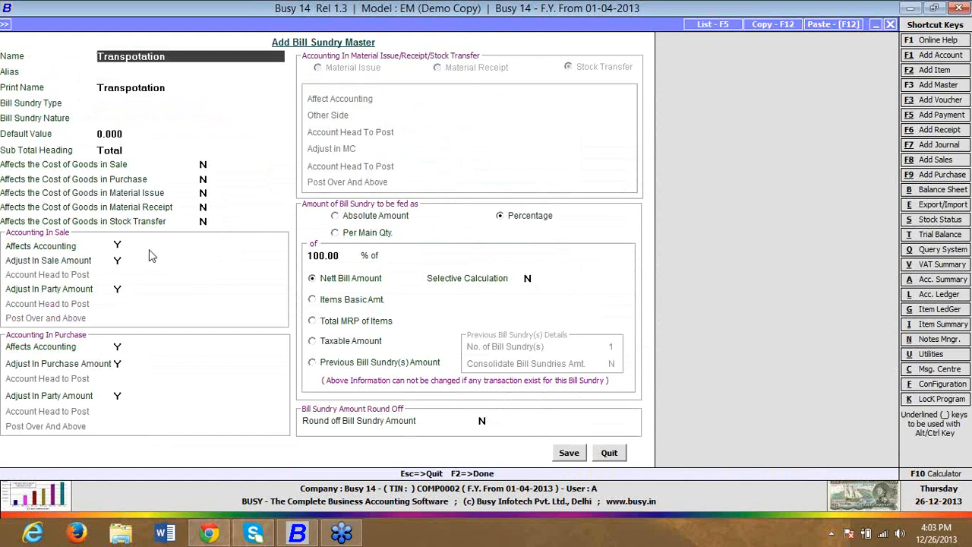
{"action": "key", "text": "BackSpace"}
{"action": "key", "text": "BackSpace"}
{"action": "key", "text": "BackSpace"}
{"action": "key", "text": "BackSpace"}
{"action": "key", "text": "BackSpace"}
{"action": "key", "text": "BackSpace"}
{"action": "type", "text": "rt"}
{"action": "key", "text": "Return"}
{"action": "key", "text": "Return"}
{"action": "key", "text": "Return"}
{"action": "key", "text": "Return"}
{"action": "key", "text": "Return"}
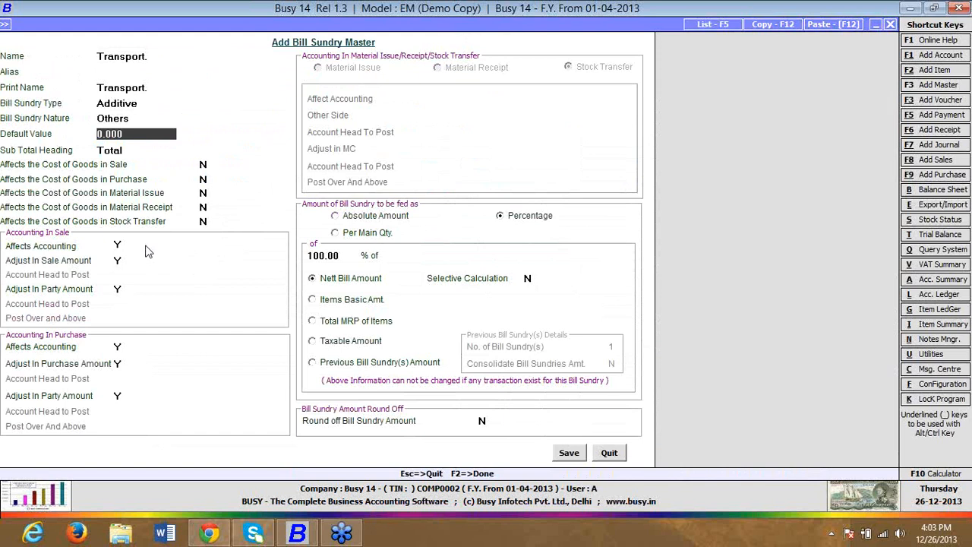
Step: Enable selective calculation for the Transport. bill sundry, apply it on List Amount only, and save the master
{"action": "left_click", "coordinate": [532, 277]}
{"action": "type", "text": "Y"}
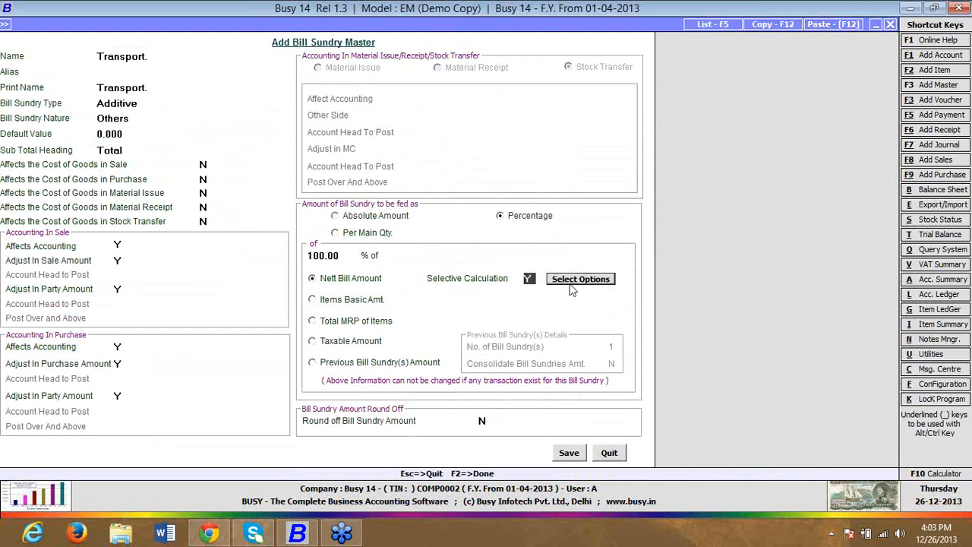
{"action": "left_click", "coordinate": [567, 284]}
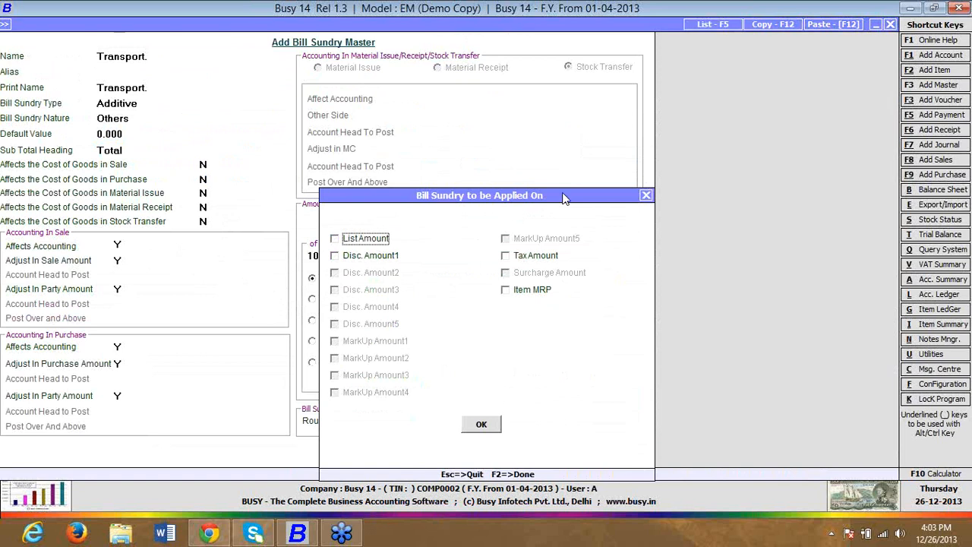
{"action": "left_click_drag", "start_coordinate": [566, 198], "coordinate": [854, 135]}
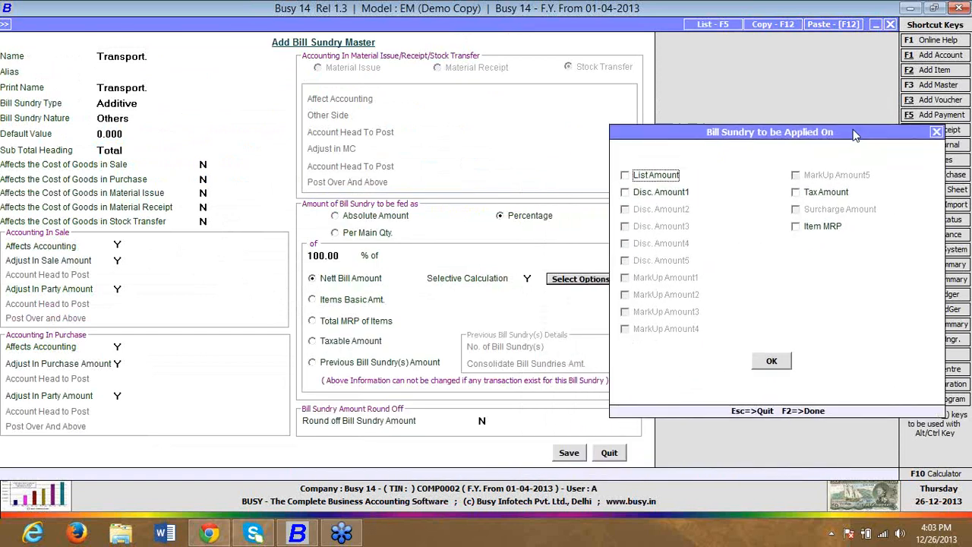
{"action": "left_click", "coordinate": [653, 176]}
{"action": "left_click", "coordinate": [796, 229]}
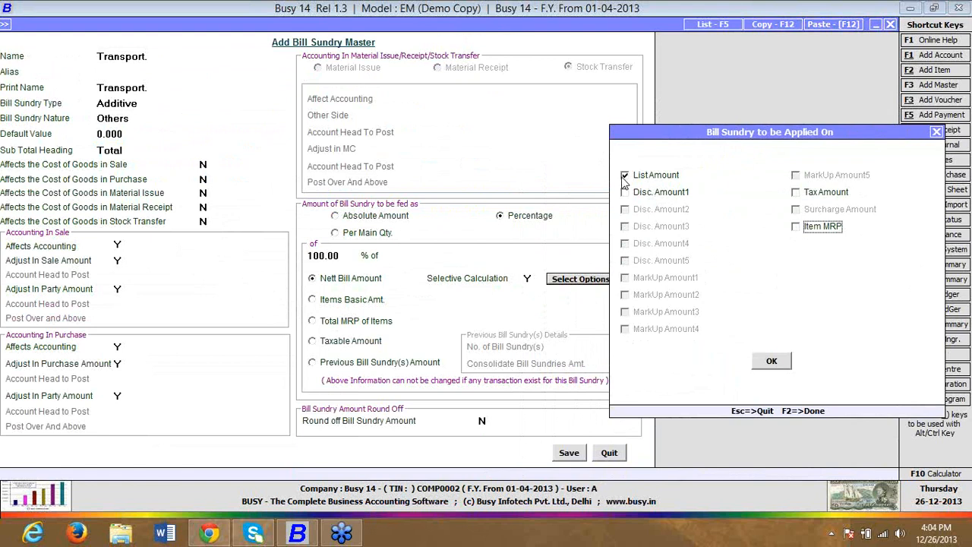
{"action": "left_click", "coordinate": [784, 364]}
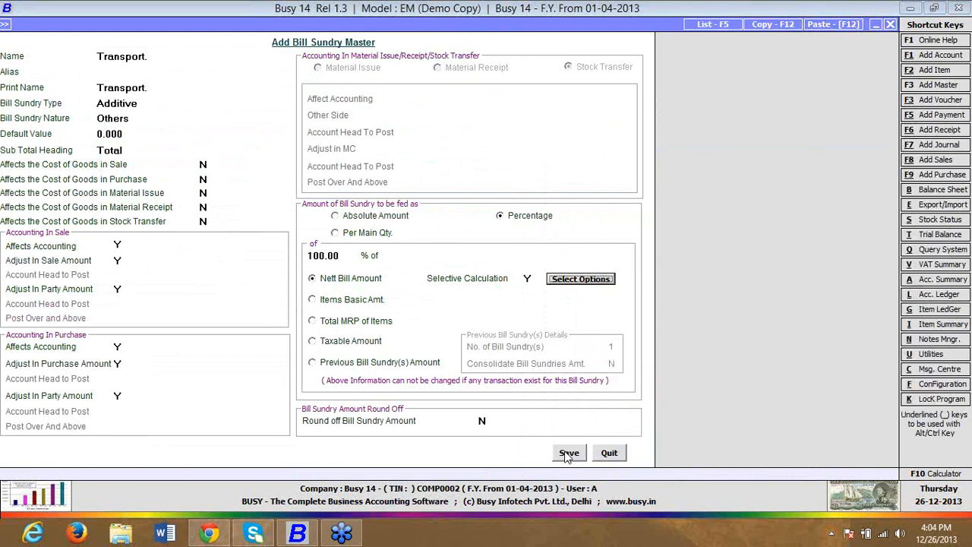
{"action": "left_click", "coordinate": [568, 453]}
Step: Charge Transport. at 10% in the sales voucher and check the price and discount details of ITEM A
{"action": "type", "text": "10"}
{"action": "key", "text": "Return"}
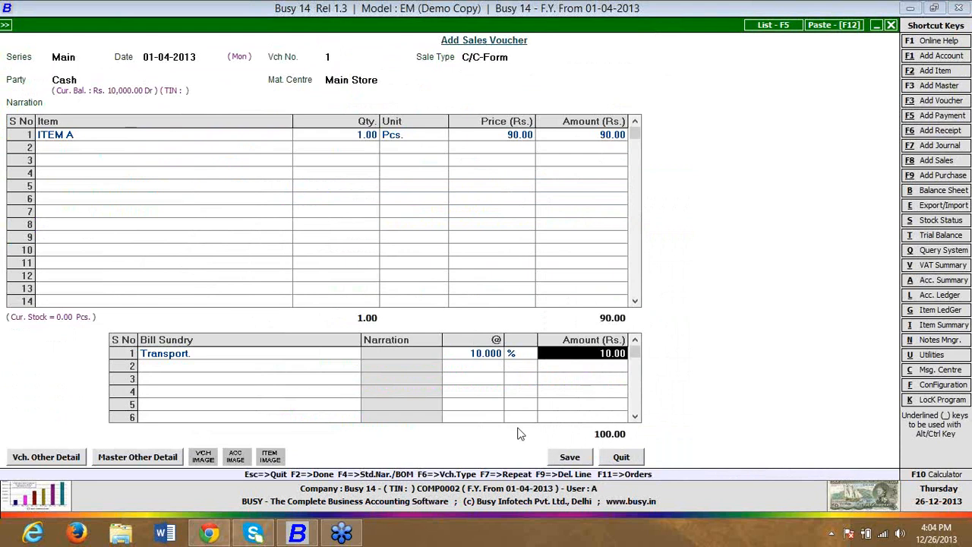
{"action": "left_click", "coordinate": [248, 135]}
{"action": "key", "text": "Return"}
{"action": "key", "text": "Return"}
{"action": "key", "text": "Return"}
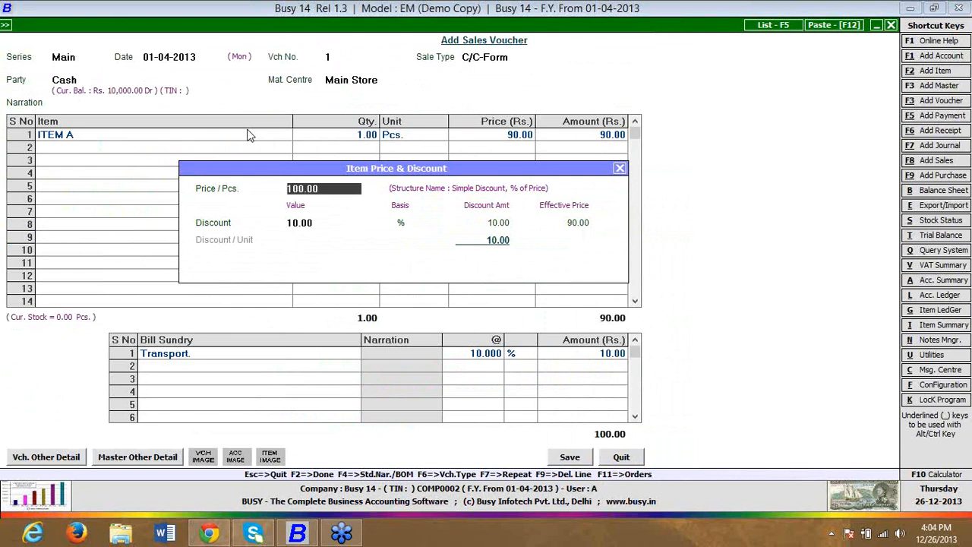
{"action": "key", "text": "Return"}
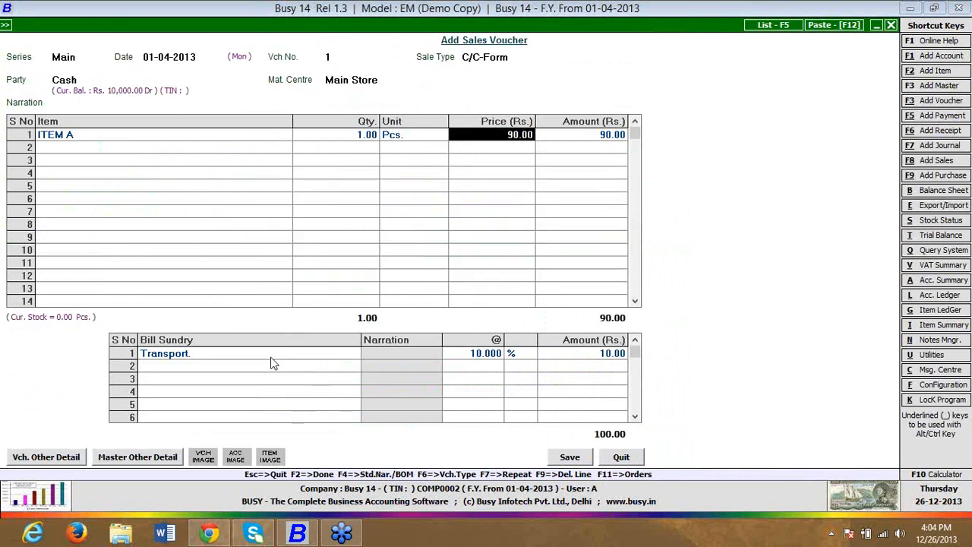
Step: Modify the Transport. bill sundry to also apply on Disc. Amount1, save it, and charge it at 10% in the voucher
{"action": "left_click", "coordinate": [272, 357]}
{"action": "key", "text": "alt+m"}
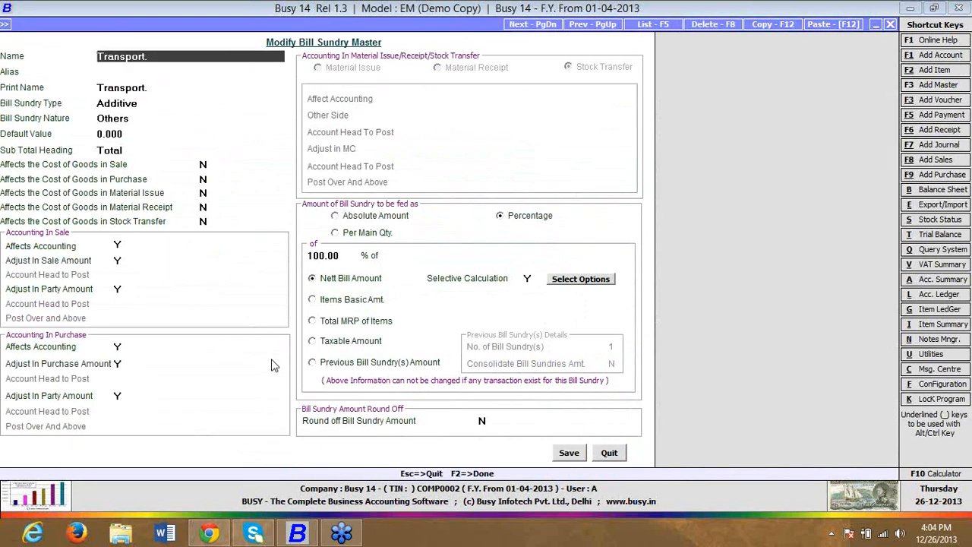
{"action": "left_click", "coordinate": [581, 279]}
{"action": "left_click", "coordinate": [390, 261]}
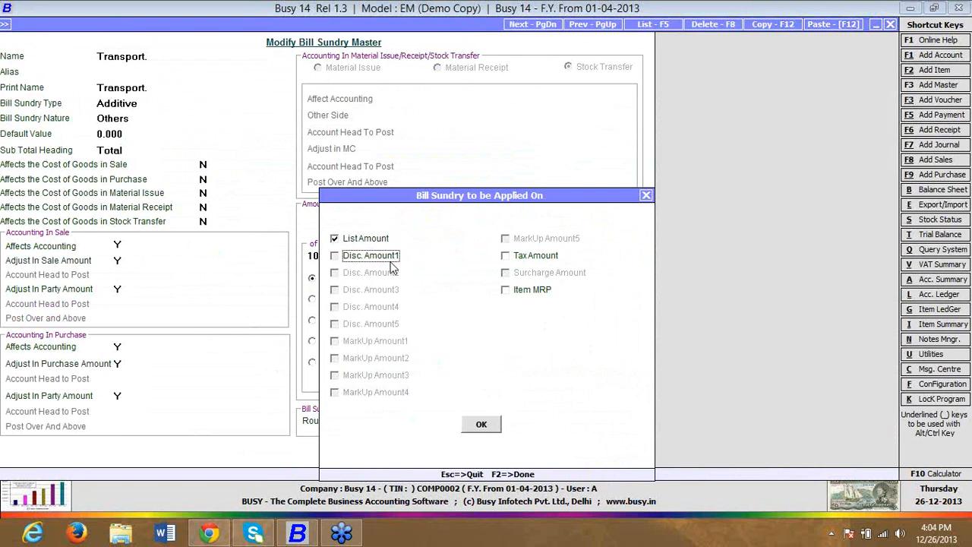
{"action": "left_click", "coordinate": [488, 430]}
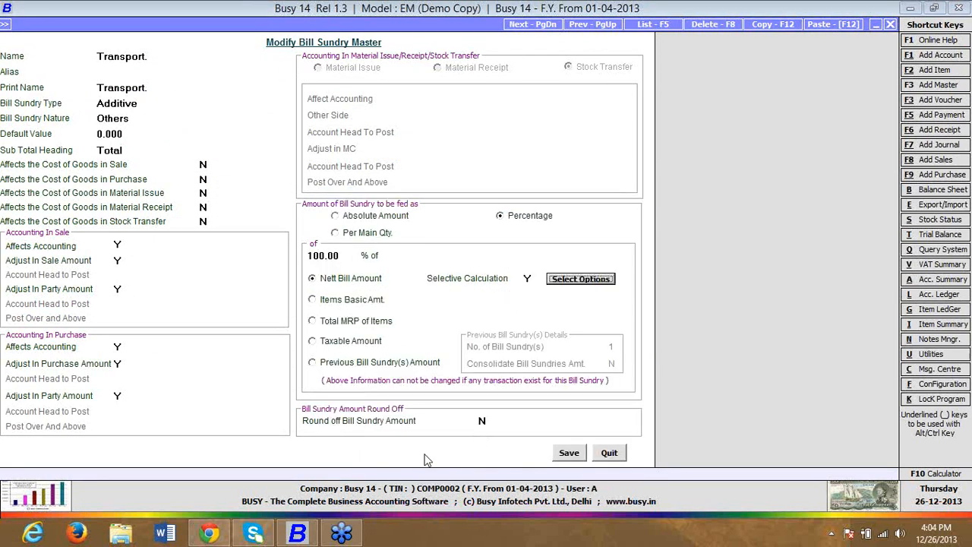
{"action": "left_click", "coordinate": [568, 456]}
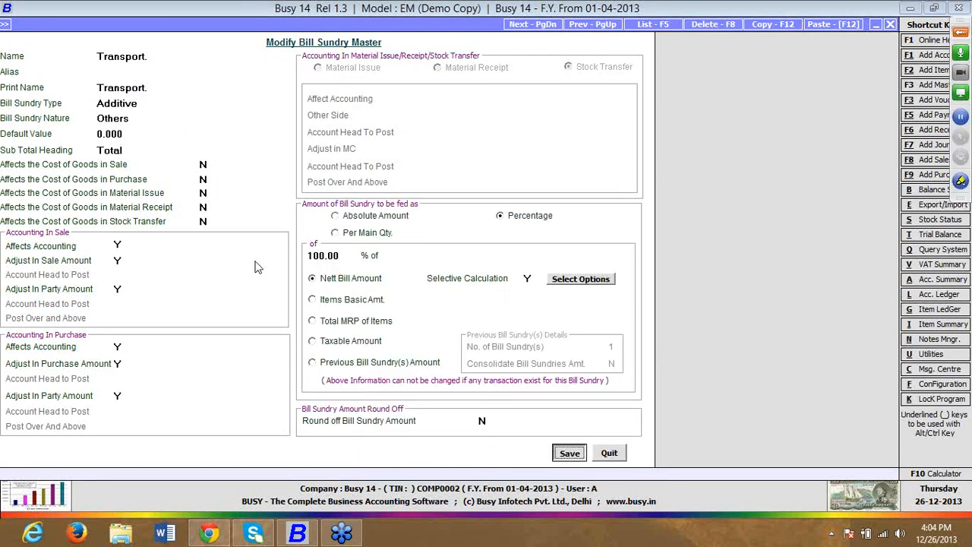
{"action": "key", "text": "Return"}
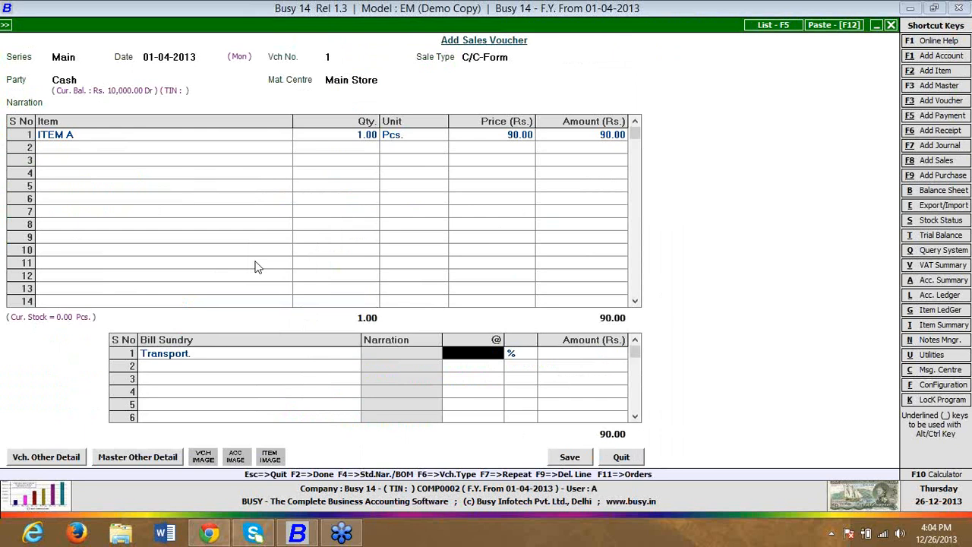
{"action": "type", "text": "10"}
{"action": "key", "text": "Return"}
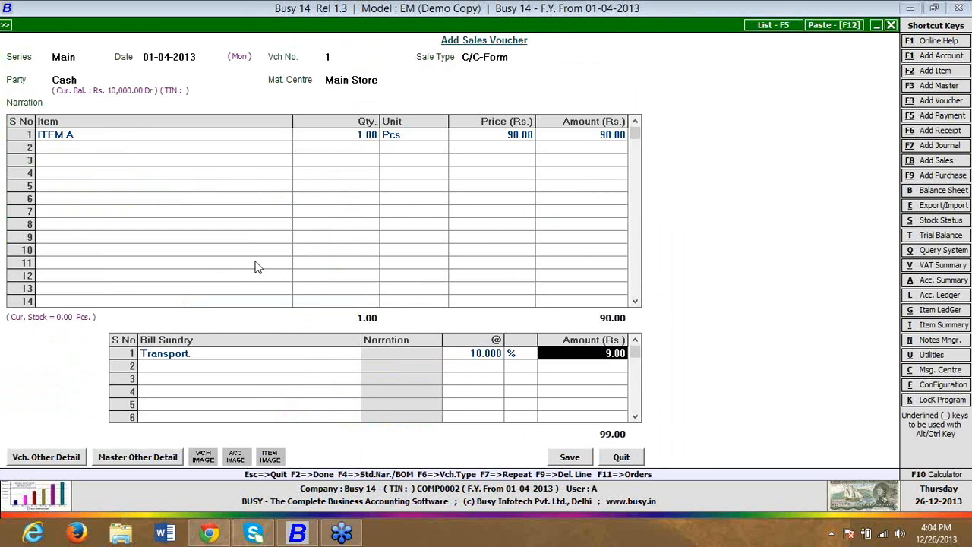
{"action": "key", "text": "shift+Tab"}
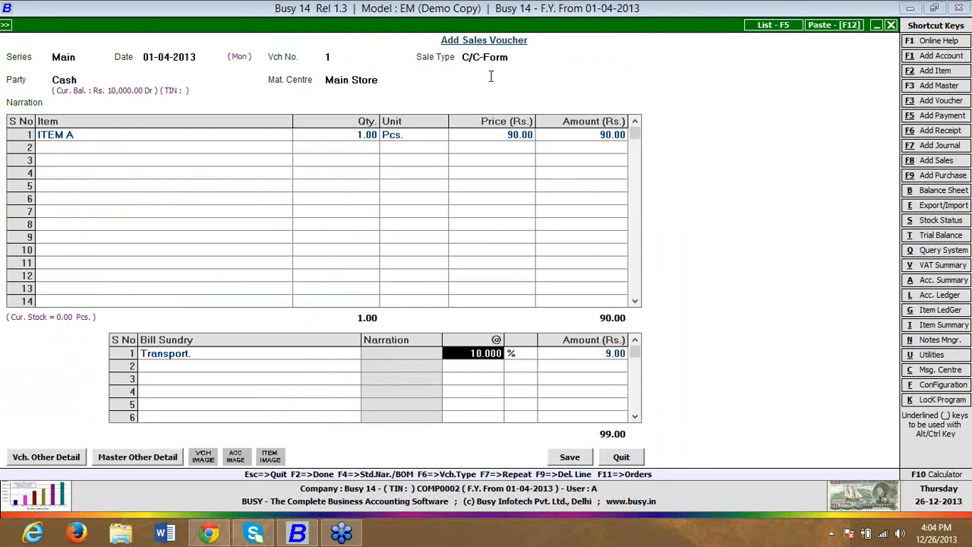
Step: Change the voucher's sale type to VAT/MultiTax(R)
{"action": "left_click", "coordinate": [519, 55]}
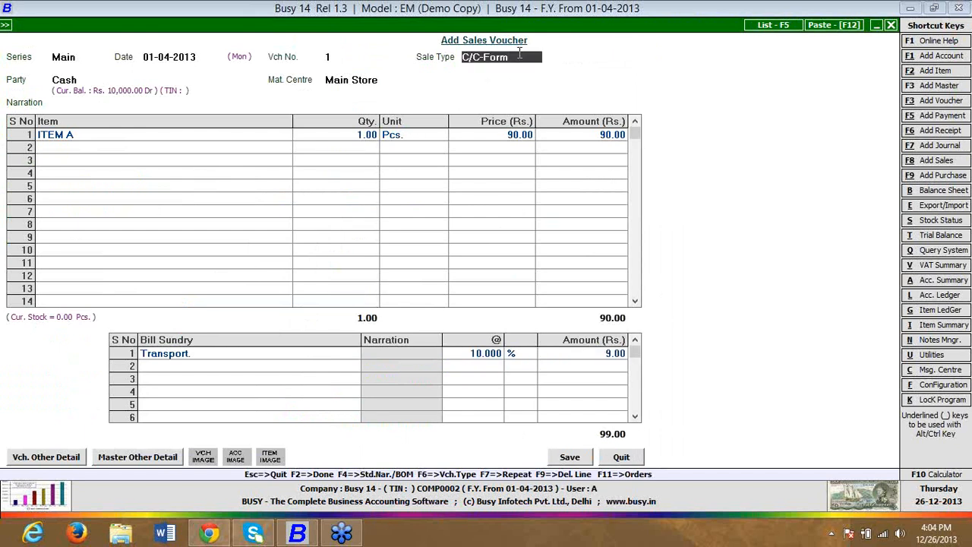
{"action": "key", "text": "BackSpace"}
{"action": "key", "text": "Down"}
{"action": "key", "text": "Down"}
{"action": "key", "text": "Down"}
{"action": "key", "text": "Down"}
{"action": "key", "text": "Down"}
{"action": "key", "text": "Down"}
{"action": "key", "text": "Down"}
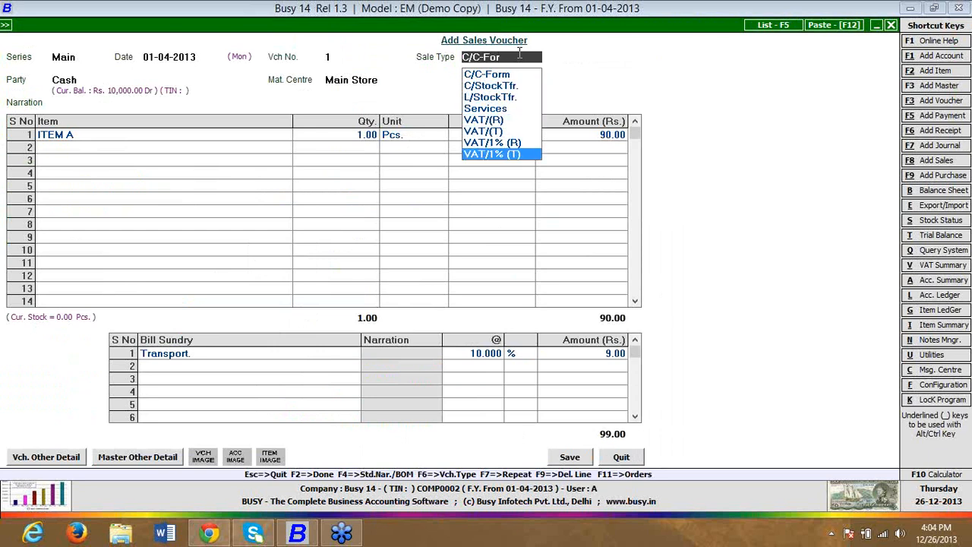
{"action": "key", "text": "BackSpace"}
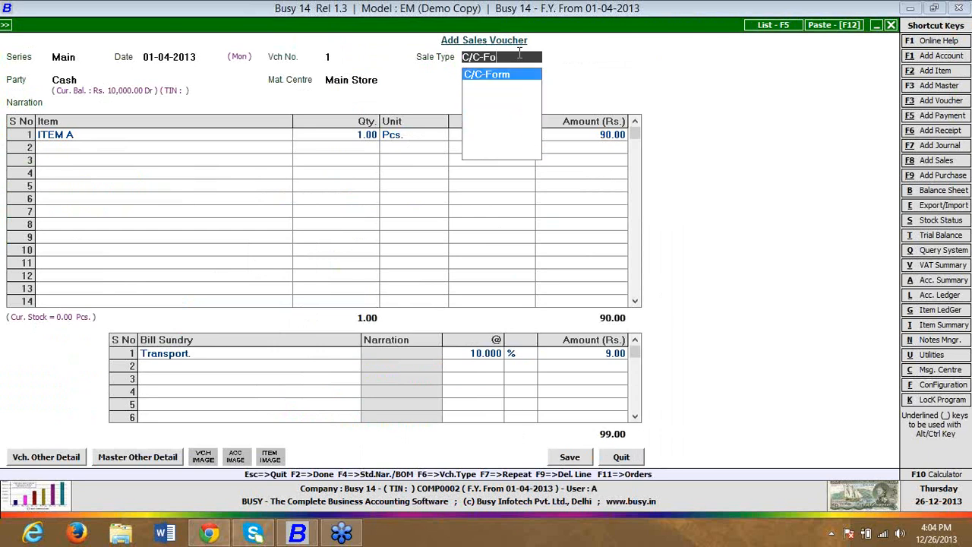
{"action": "key", "text": "BackSpace"}
{"action": "key", "text": "BackSpace"}
{"action": "key", "text": "BackSpace"}
{"action": "key", "text": "BackSpace"}
{"action": "key", "text": "BackSpace"}
{"action": "key", "text": "BackSpace"}
{"action": "key", "text": "BackSpace"}
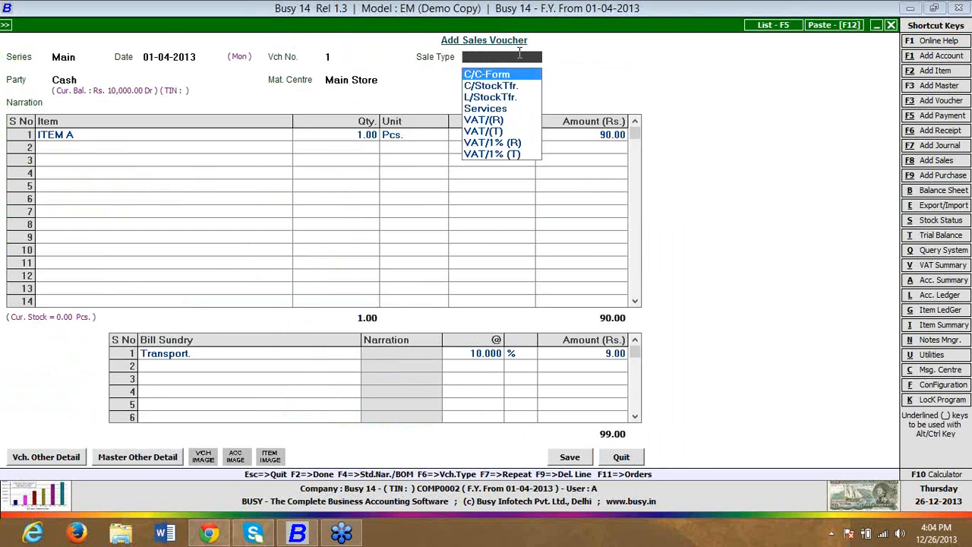
{"action": "key", "text": "BackSpace"}
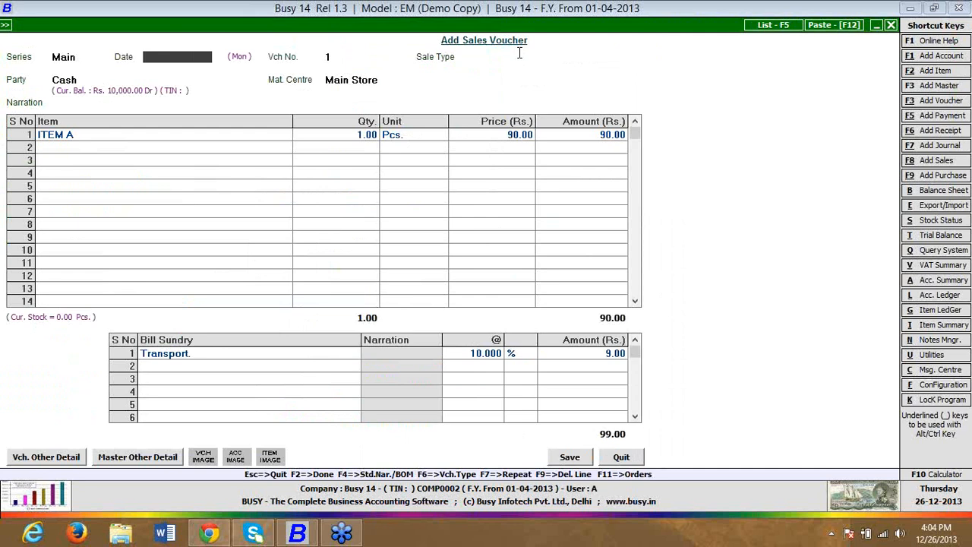
{"action": "key", "text": "Return"}
{"action": "type", "text": "mu"}
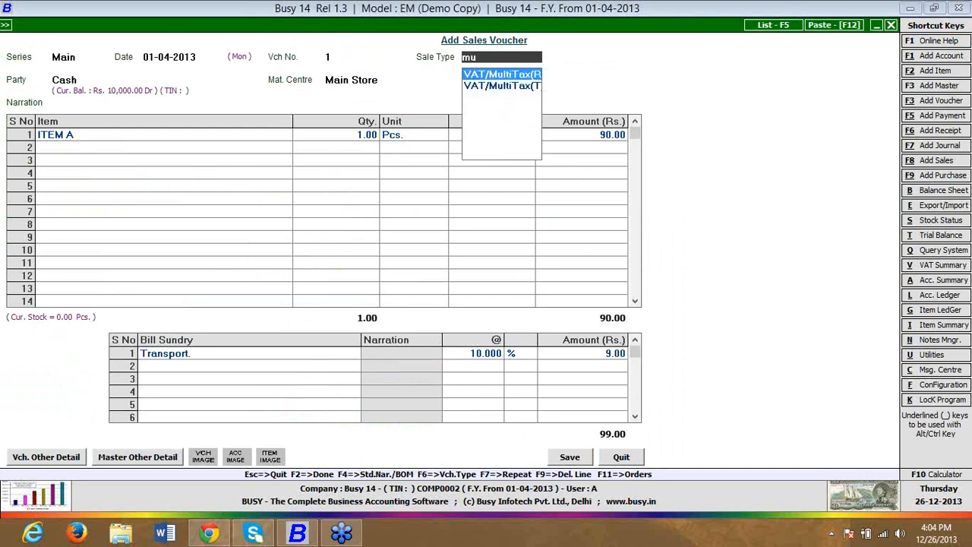
{"action": "key", "text": "Return"}
Step: Apply item-wise VAT of 10% to the ITEM A line and accept the resulting tax amounts
{"action": "key", "text": "Return"}
{"action": "key", "text": "Return"}
{"action": "key", "text": "Return"}
{"action": "key", "text": "Return"}
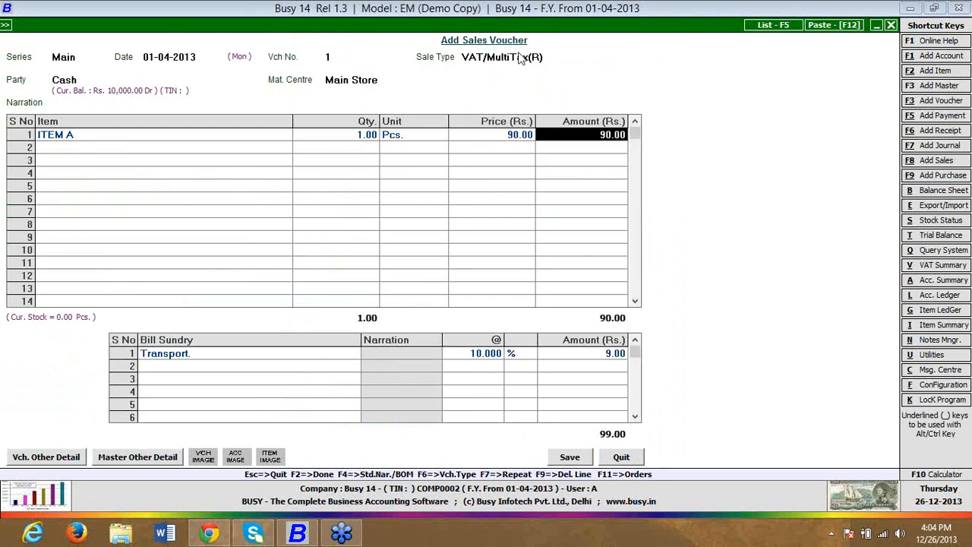
{"action": "key", "text": "Return"}
{"action": "type", "text": "10"}
{"action": "key", "text": "Return"}
{"action": "key", "text": "Return"}
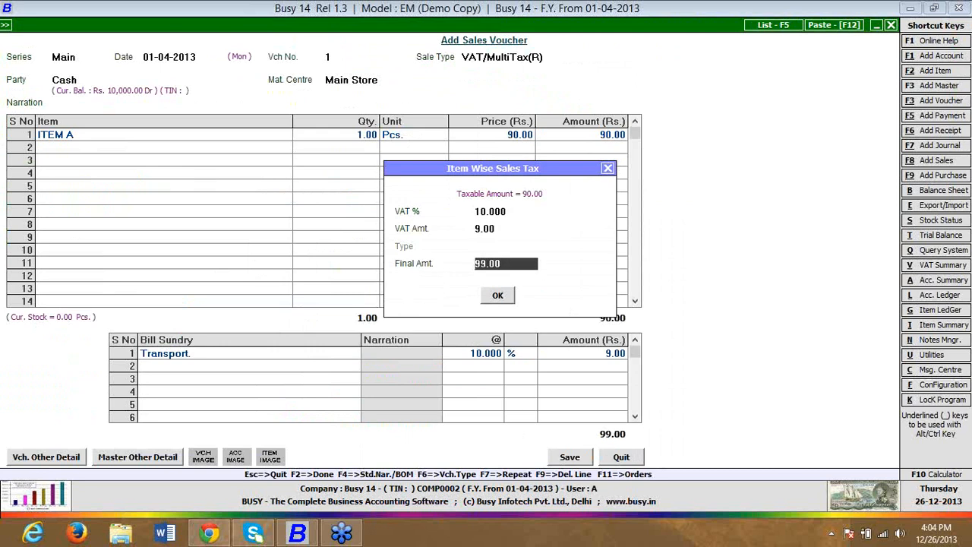
{"action": "key", "text": "Return"}
{"action": "key", "text": "Return"}
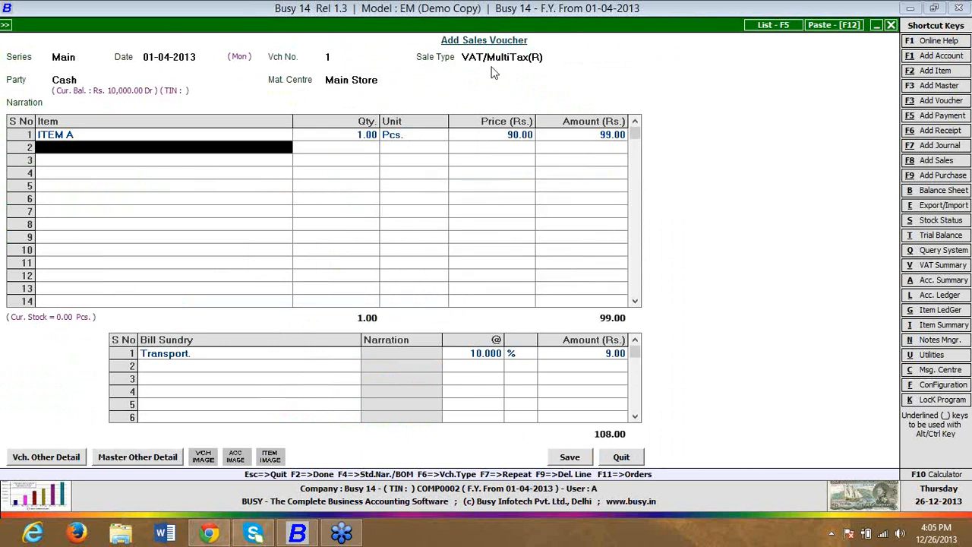
Step: Modify the Transport. bill sundry to apply on Tax Amount only, save it, and charge it at 10% in the voucher
{"action": "left_click", "coordinate": [310, 353]}
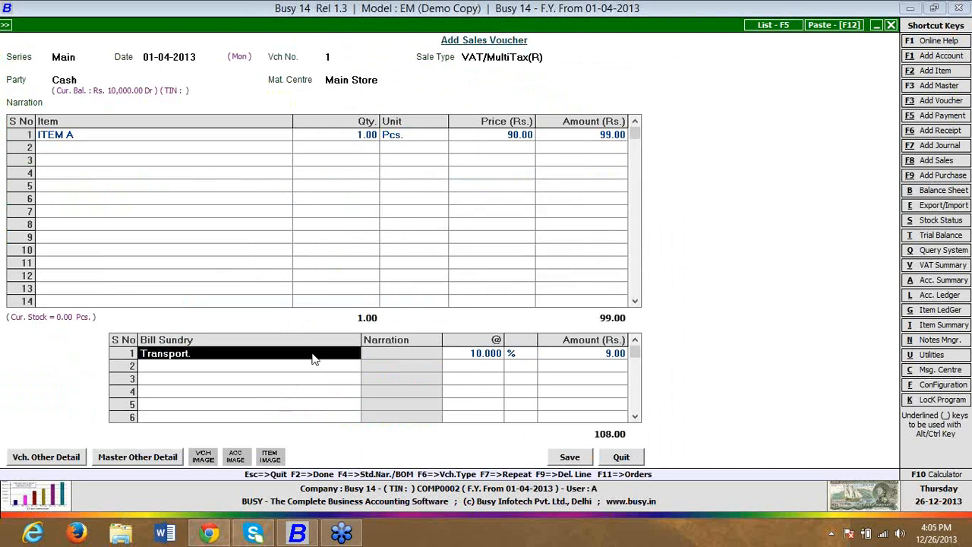
{"action": "key", "text": "alt+m"}
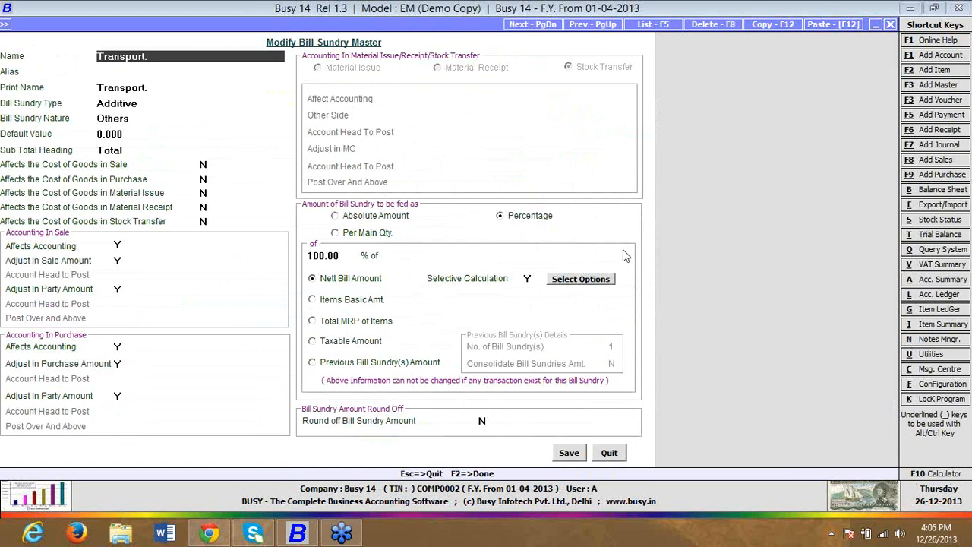
{"action": "left_click", "coordinate": [584, 280]}
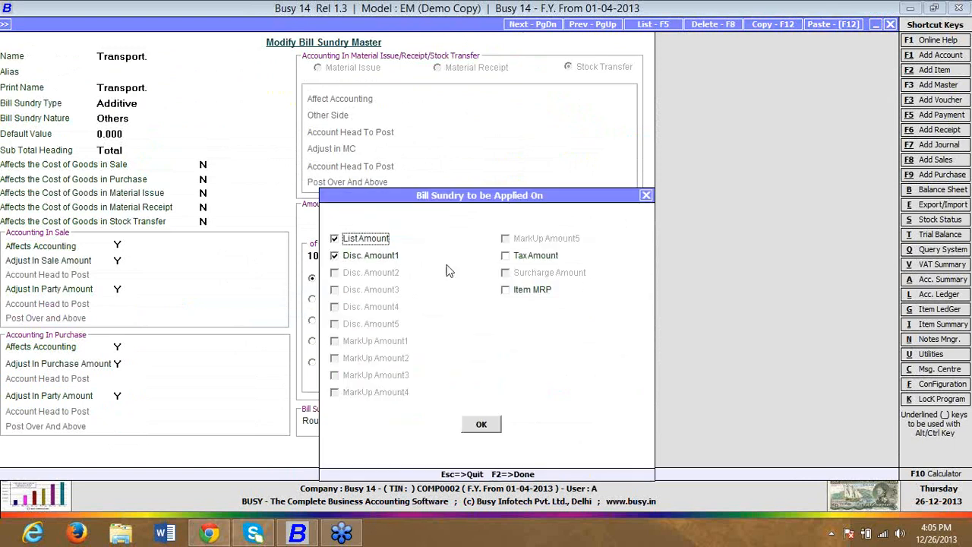
{"action": "key", "text": "Down"}
{"action": "left_click", "coordinate": [384, 239]}
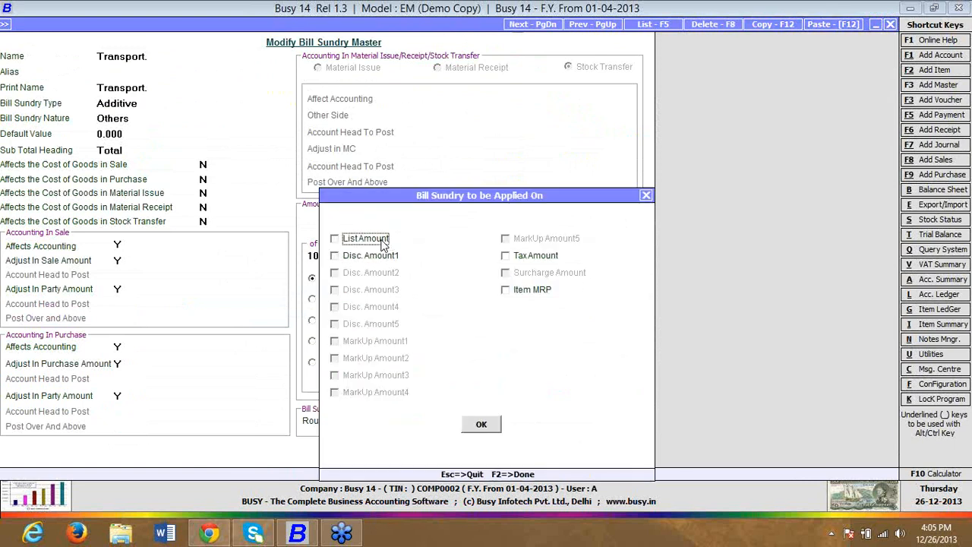
{"action": "left_click", "coordinate": [506, 257]}
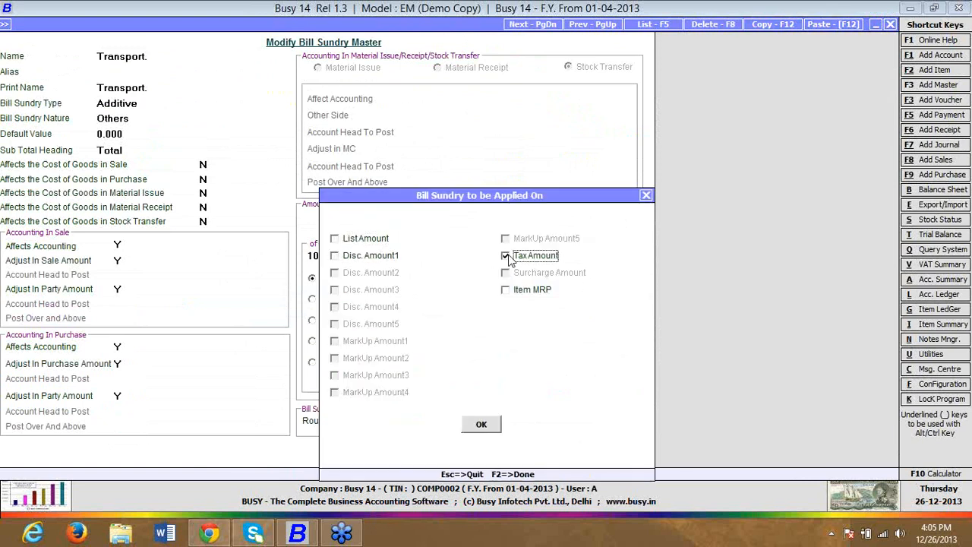
{"action": "left_click", "coordinate": [489, 421]}
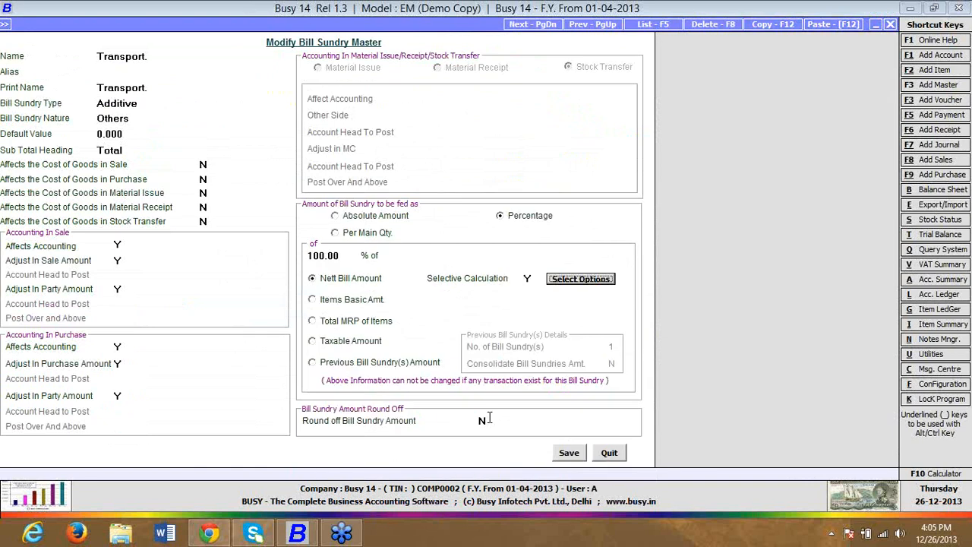
{"action": "left_click", "coordinate": [570, 452]}
{"action": "key", "text": "Return"}
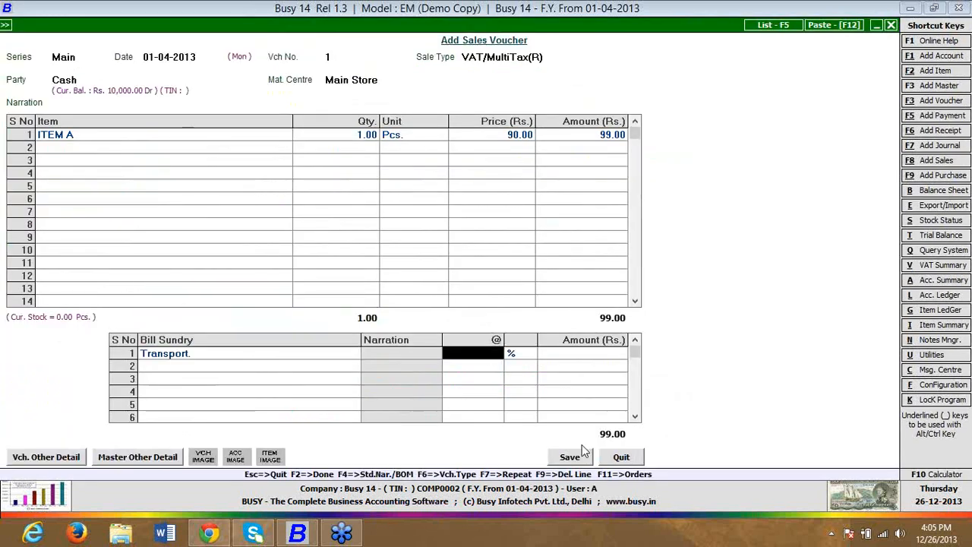
{"action": "type", "text": "10"}
{"action": "key", "text": "Return"}
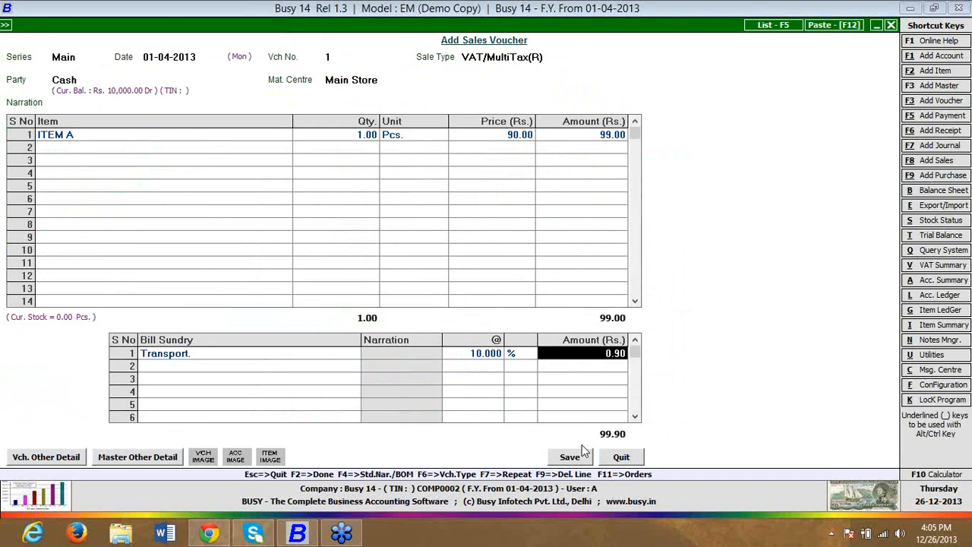
Step: Open ITEM A's item master from the voucher line for modification and set its sales price to 100
{"action": "left_click", "coordinate": [192, 138]}
{"action": "key", "text": "alt+m"}
{"action": "key", "text": "Return"}
{"action": "key", "text": "Return"}
{"action": "key", "text": "Return"}
{"action": "key", "text": "Return"}
{"action": "key", "text": "Return"}
{"action": "key", "text": "Return"}
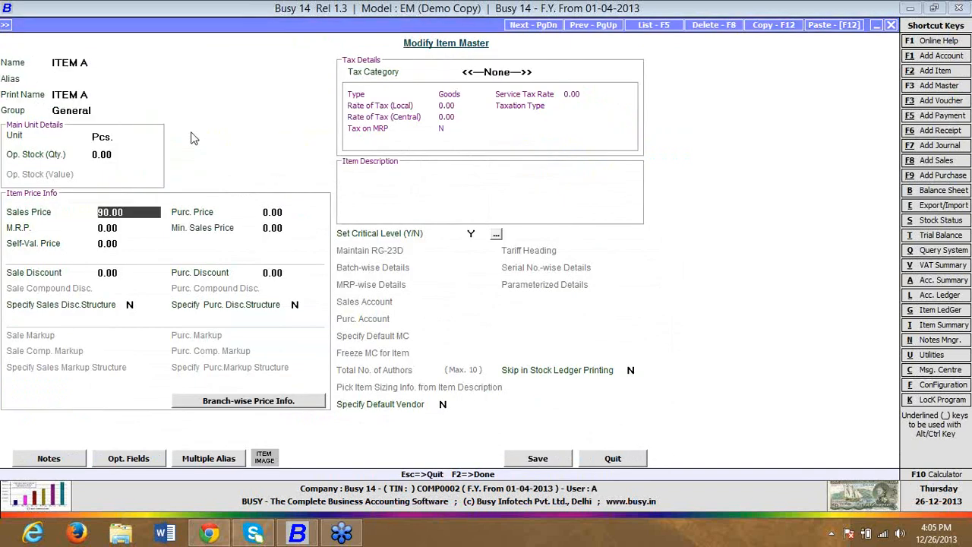
{"action": "type", "text": "100"}
{"action": "key", "text": "Return"}
Step: Set ITEM A's M.R.P. to 200 and save the item master without any branch-wise prices
{"action": "key", "text": "Return"}
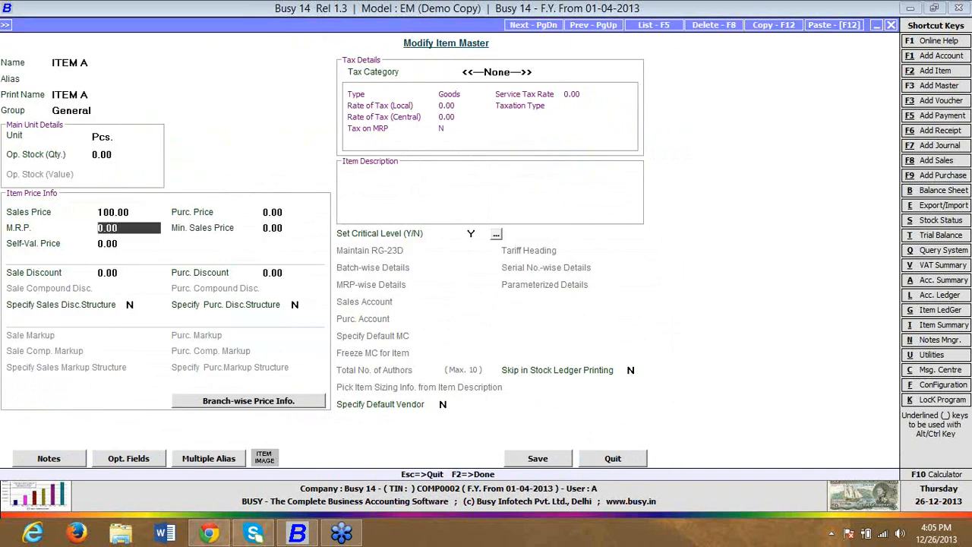
{"action": "type", "text": "200"}
{"action": "key", "text": "Return"}
{"action": "key", "text": "F2"}
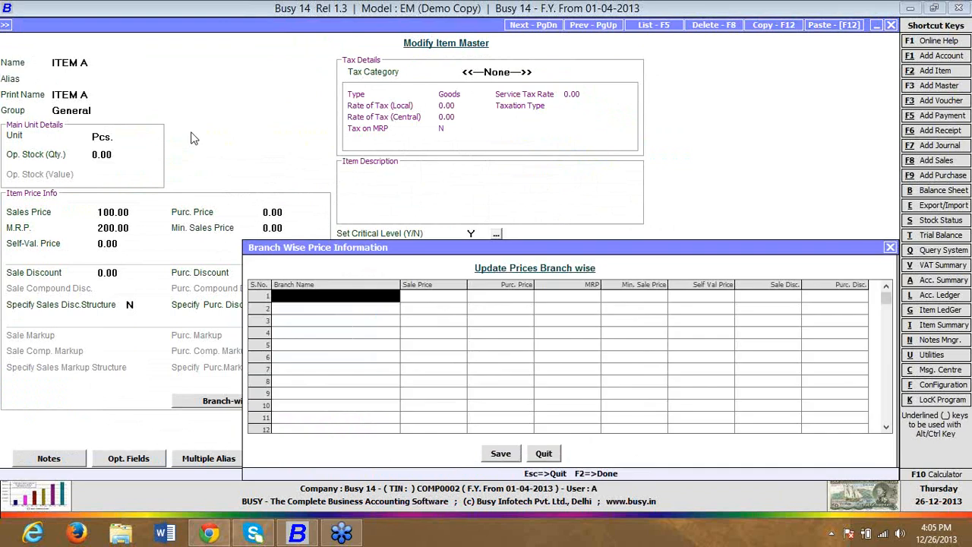
{"action": "key", "text": "F2"}
{"action": "key", "text": "Return"}
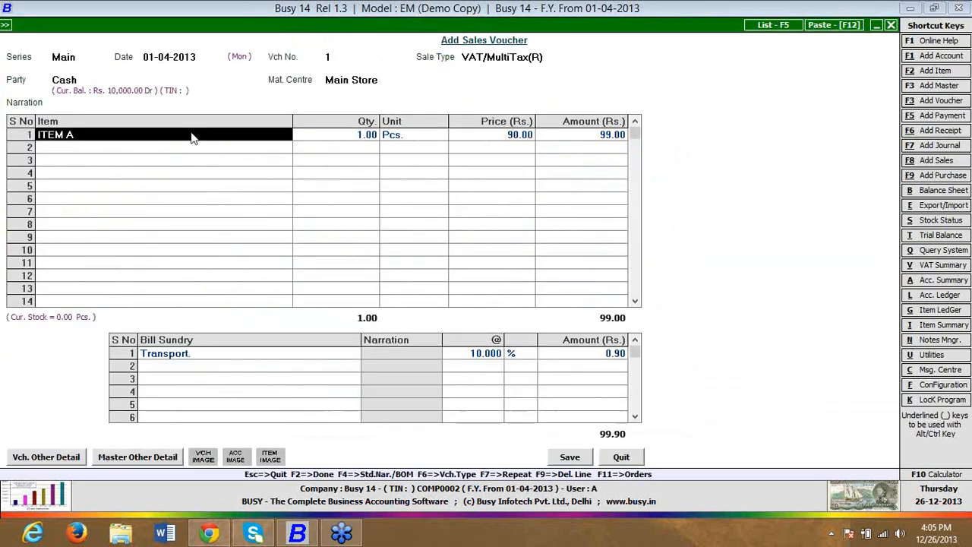
Step: Re-enter the ITEM A line in the sales voucher with quantity 1 at a price of 100
{"action": "key", "text": "Return"}
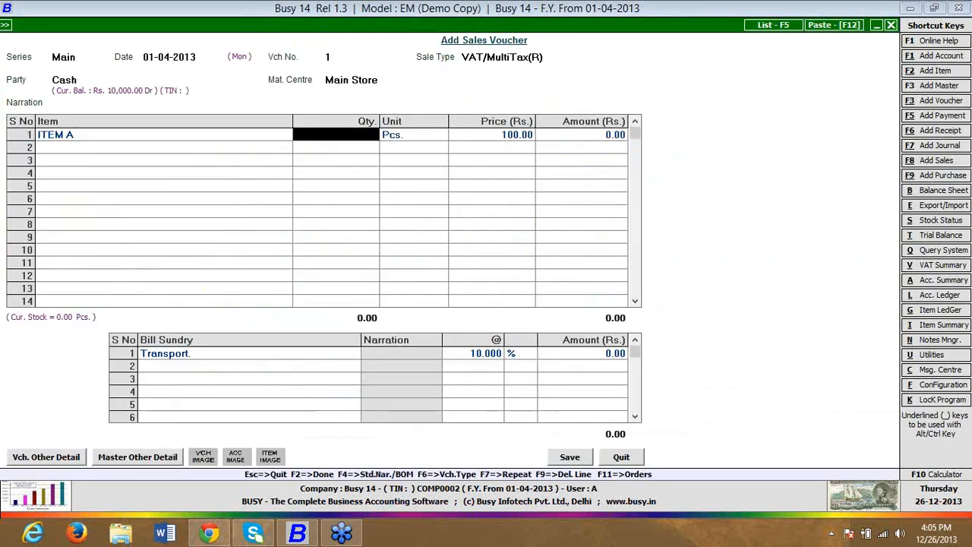
{"action": "type", "text": "1"}
{"action": "key", "text": "Return"}
{"action": "key", "text": "Return"}
{"action": "key", "text": "Return"}
{"action": "key", "text": "Return"}
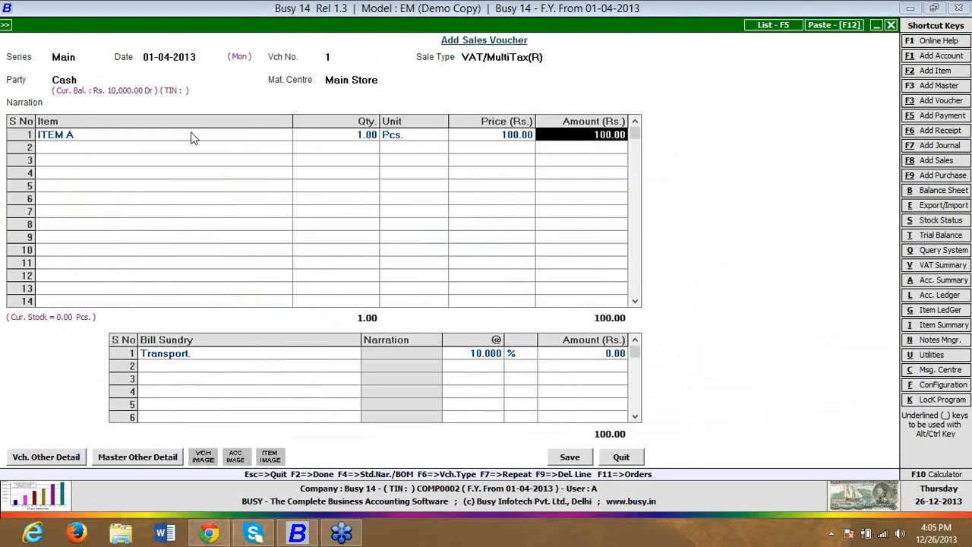
Step: Try to apply the Transport. bill sundry on List Amount and Item MRP together, with Tax Amount excluded
{"action": "left_click", "coordinate": [264, 352]}
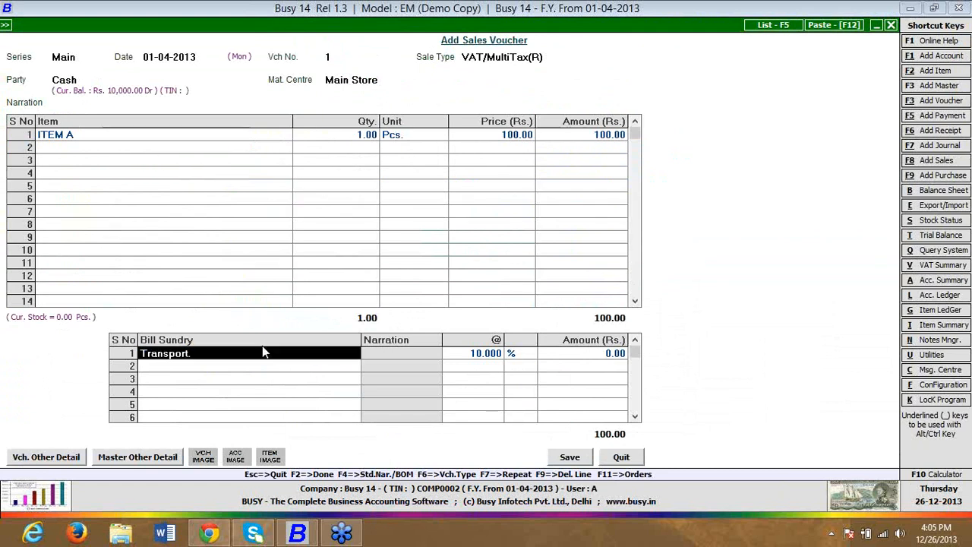
{"action": "key", "text": "alt+m"}
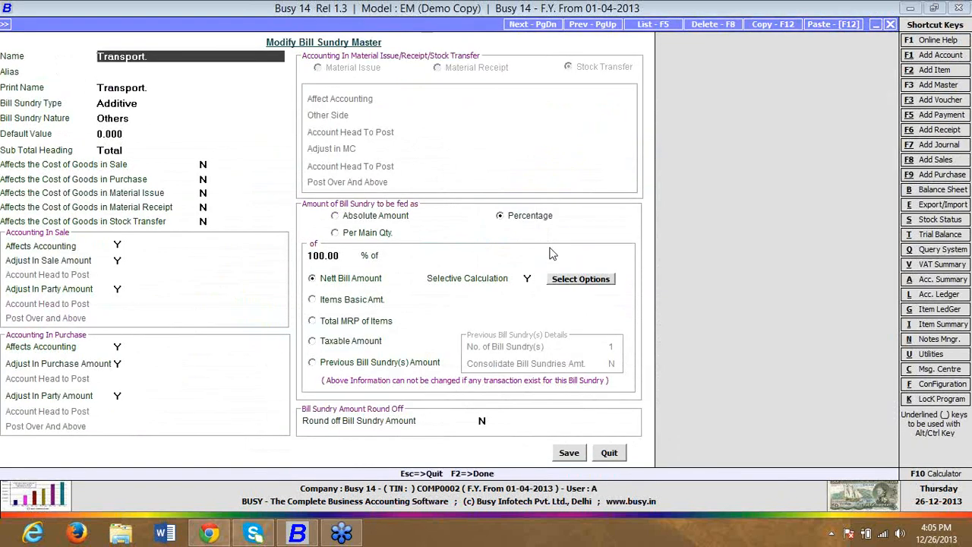
{"action": "left_click", "coordinate": [557, 283]}
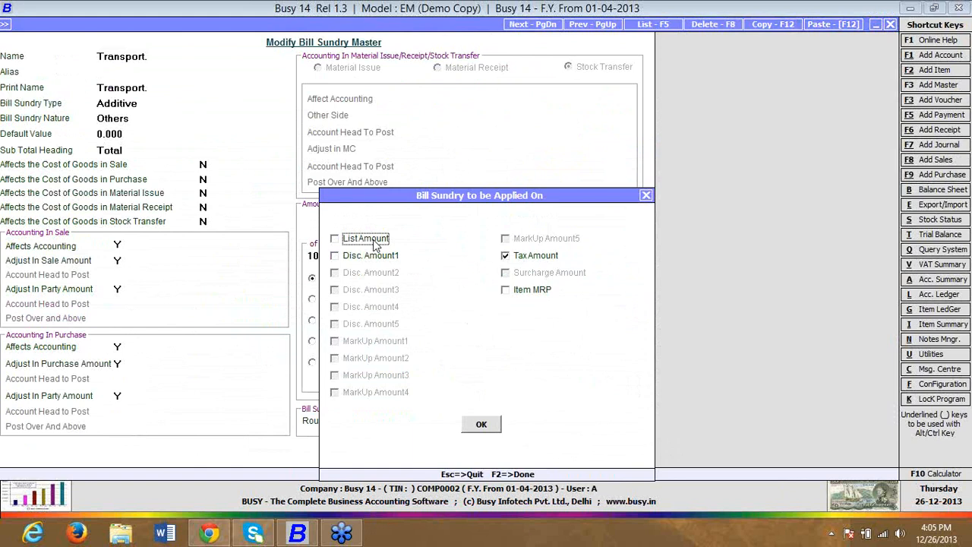
{"action": "left_click", "coordinate": [376, 242]}
{"action": "left_click", "coordinate": [526, 258]}
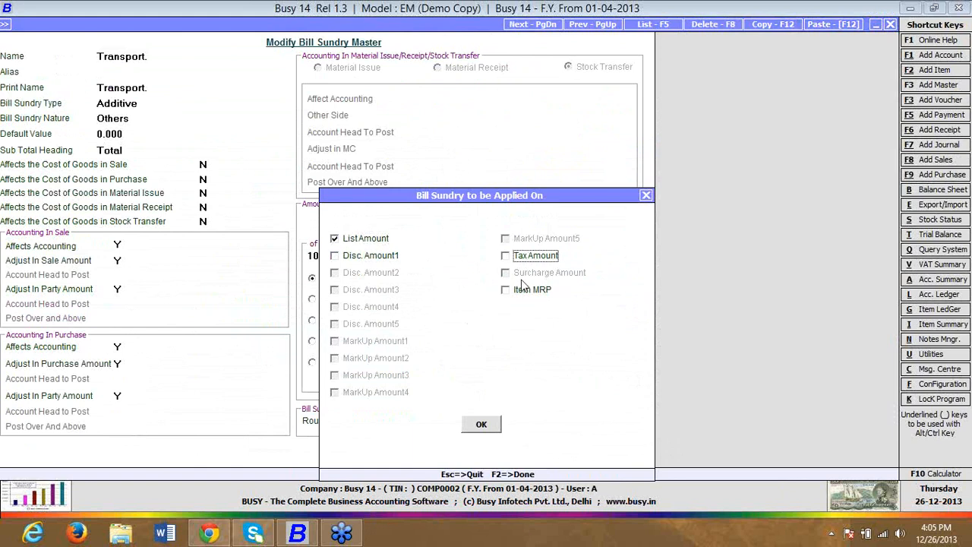
{"action": "left_click", "coordinate": [522, 290]}
{"action": "left_click", "coordinate": [482, 425]}
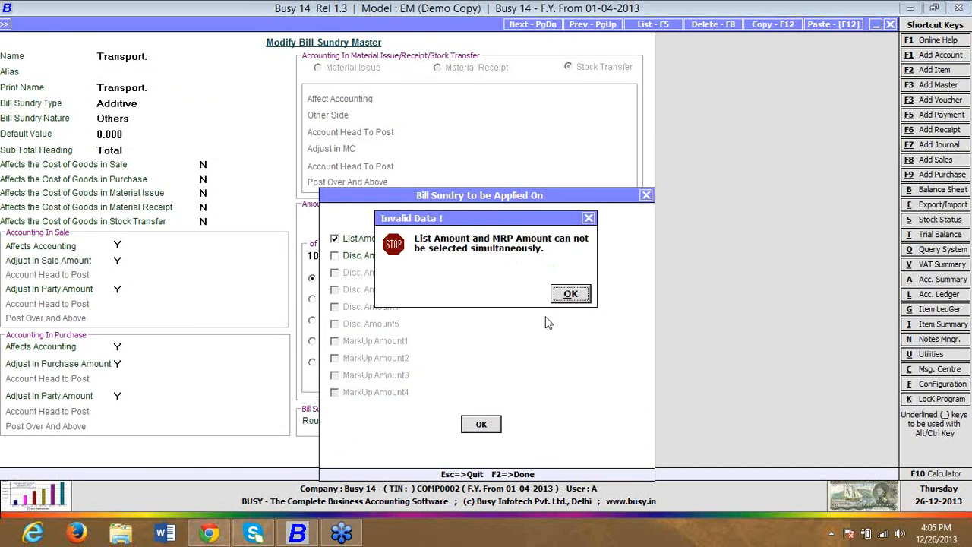
{"action": "left_click", "coordinate": [560, 295]}
Step: Apply the Transport. bill sundry on Tax Amount and Item MRP, without List Amount, and save it
{"action": "left_click", "coordinate": [364, 240]}
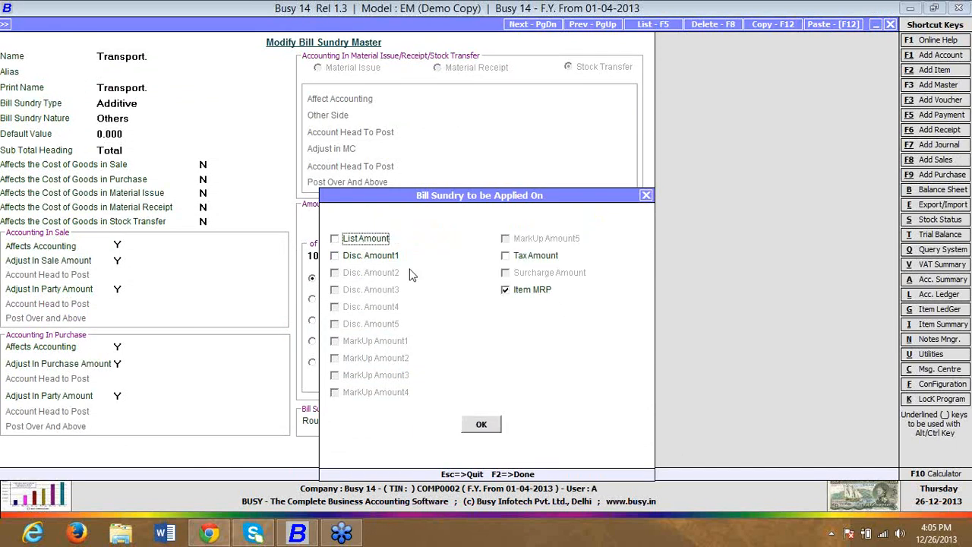
{"action": "left_click", "coordinate": [527, 258]}
{"action": "left_click", "coordinate": [480, 427]}
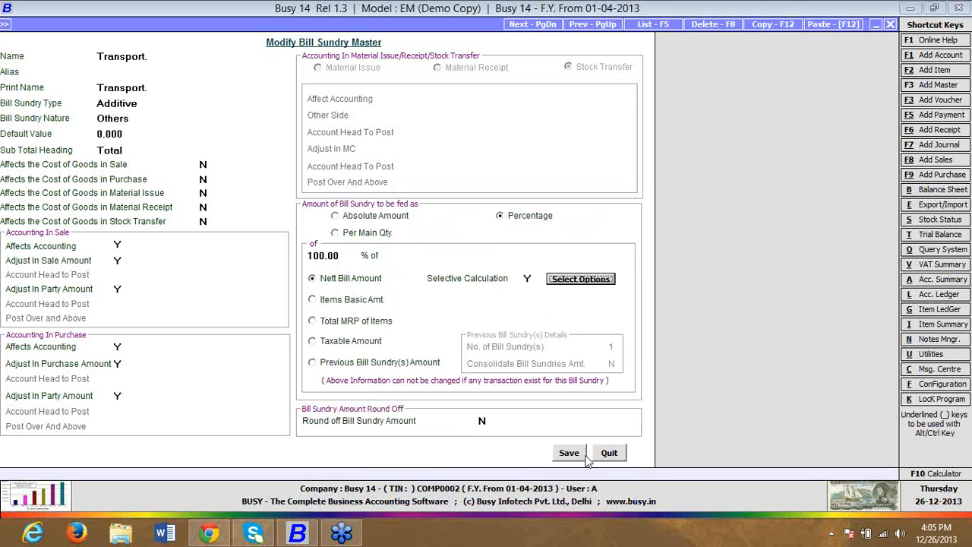
{"action": "left_click", "coordinate": [578, 456]}
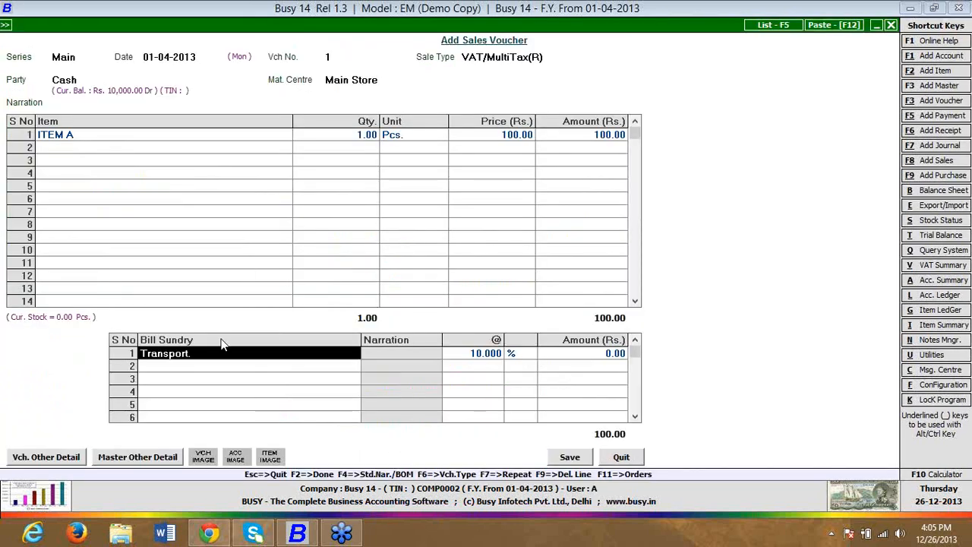
Step: Delete the Transport. line from the voucher and re-enter it at 10%
{"action": "key", "text": "F9"}
{"action": "type", "text": "tr"}
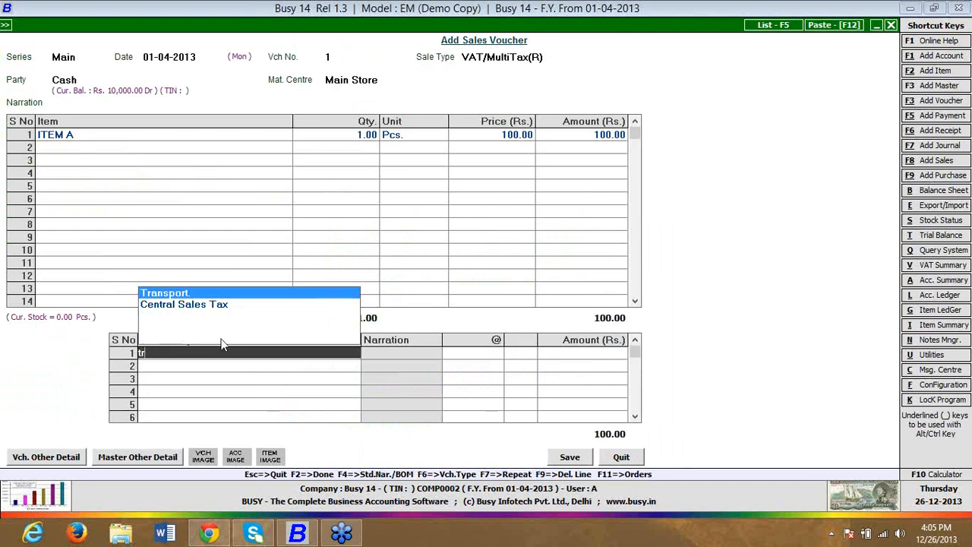
{"action": "key", "text": "Return"}
{"action": "type", "text": "10"}
{"action": "key", "text": "Return"}
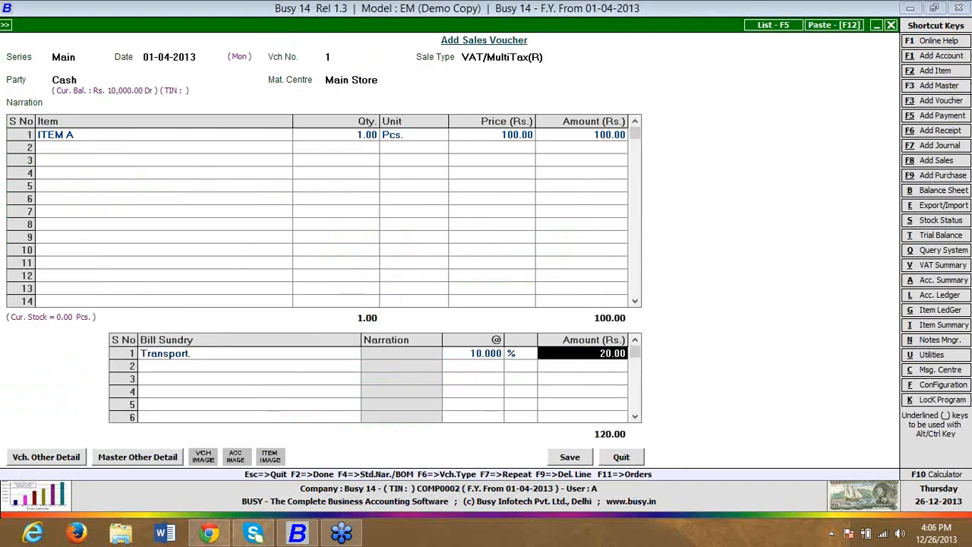
Step: Review the Transport. bill sundry's percentage basis options and the item amount in the voucher
{"action": "left_click", "coordinate": [951, 32]}
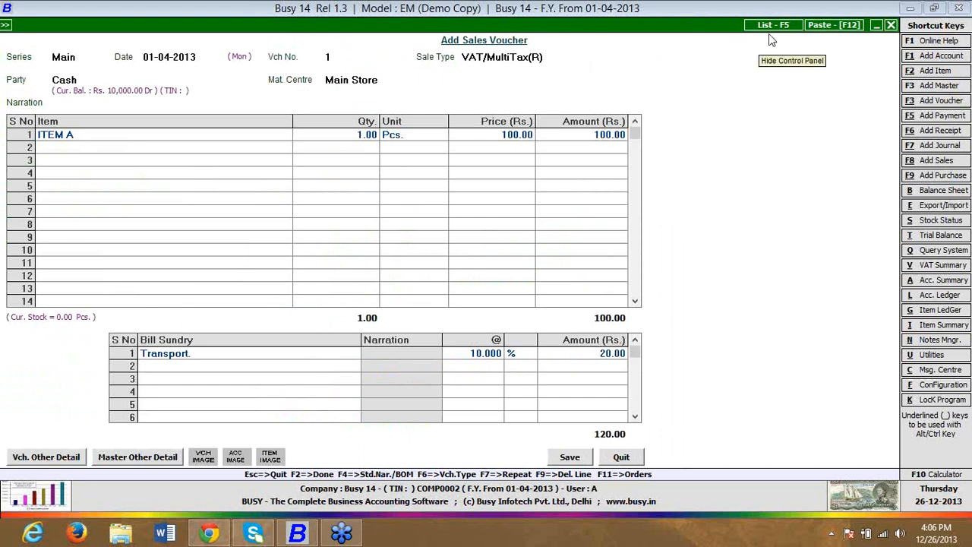
{"action": "left_click", "coordinate": [202, 353]}
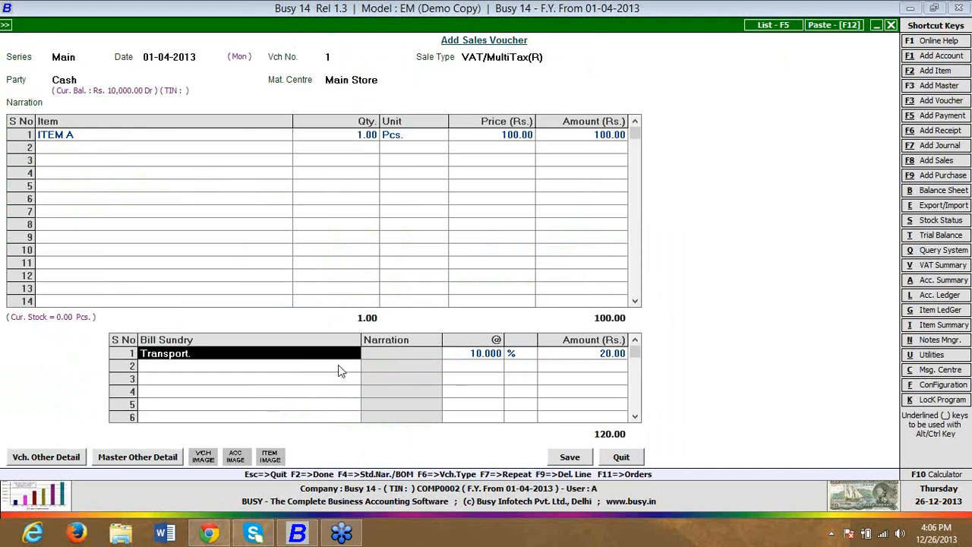
{"action": "key", "text": "alt+m"}
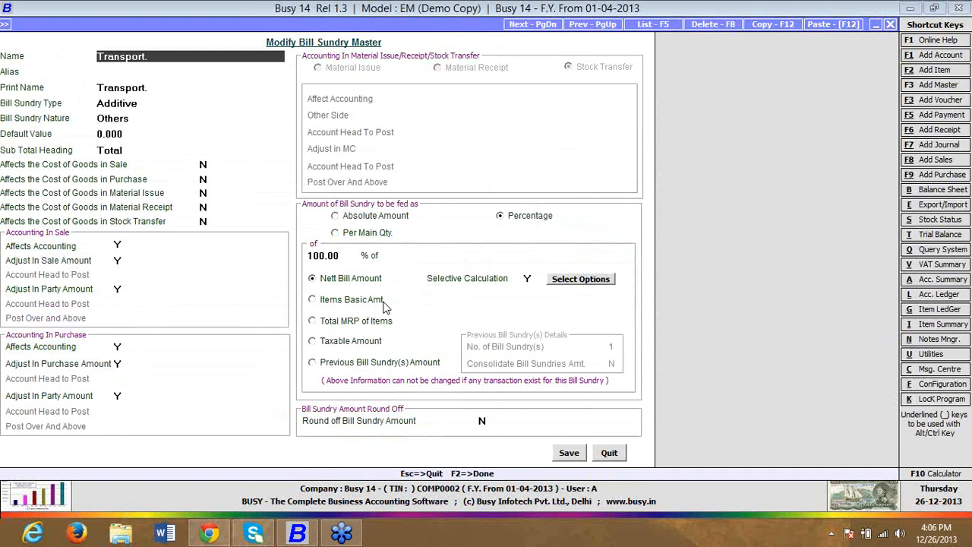
{"action": "left_click", "coordinate": [602, 448]}
{"action": "left_click", "coordinate": [623, 140]}
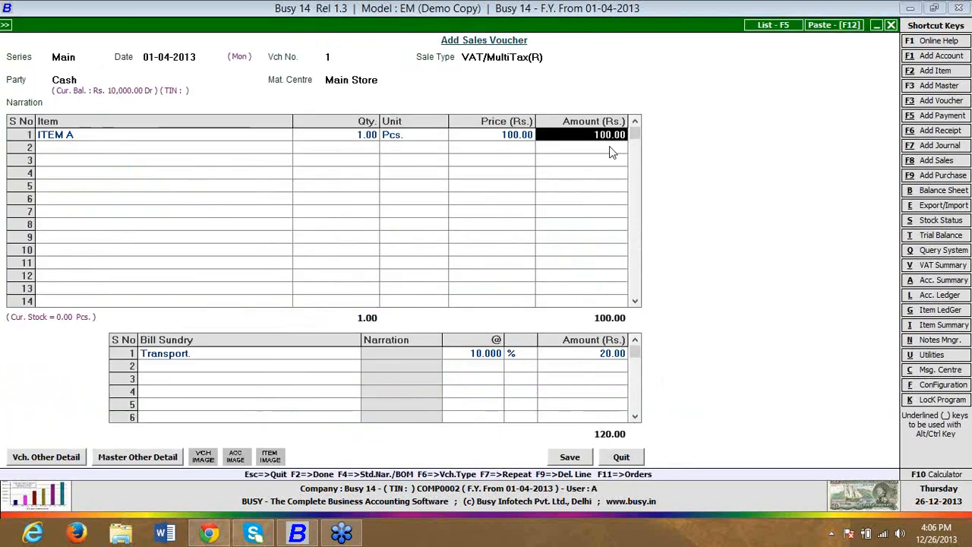
{"action": "key", "text": "Down"}
{"action": "key", "text": "Down"}
{"action": "key", "text": "Down"}
{"action": "left_click_drag", "start_coordinate": [607, 204], "coordinate": [590, 280]}
{"action": "left_click", "coordinate": [585, 295]}
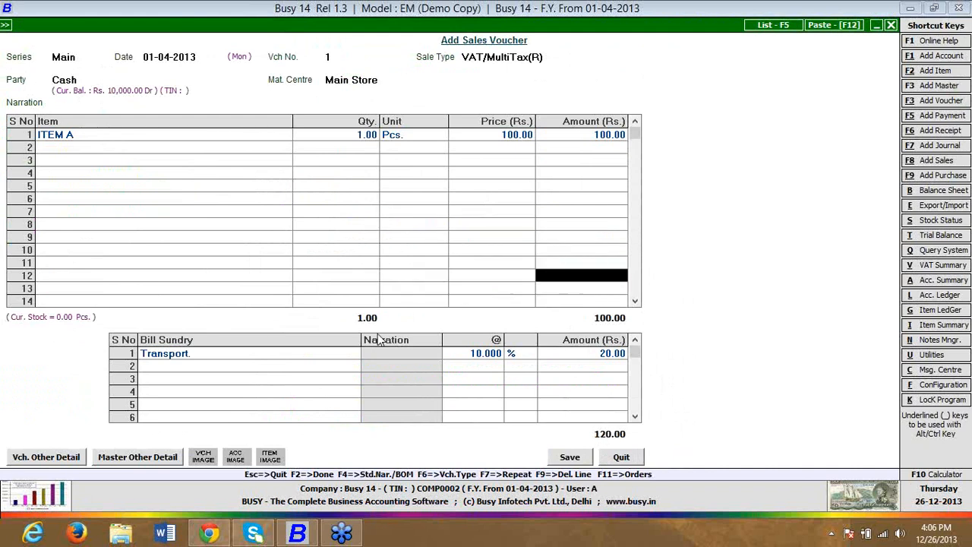
Step: Try to add List Amount to the Transport. bill sundry's basis alongside Tax Amount and Item MRP
{"action": "left_click", "coordinate": [281, 360]}
{"action": "key", "text": "alt+m"}
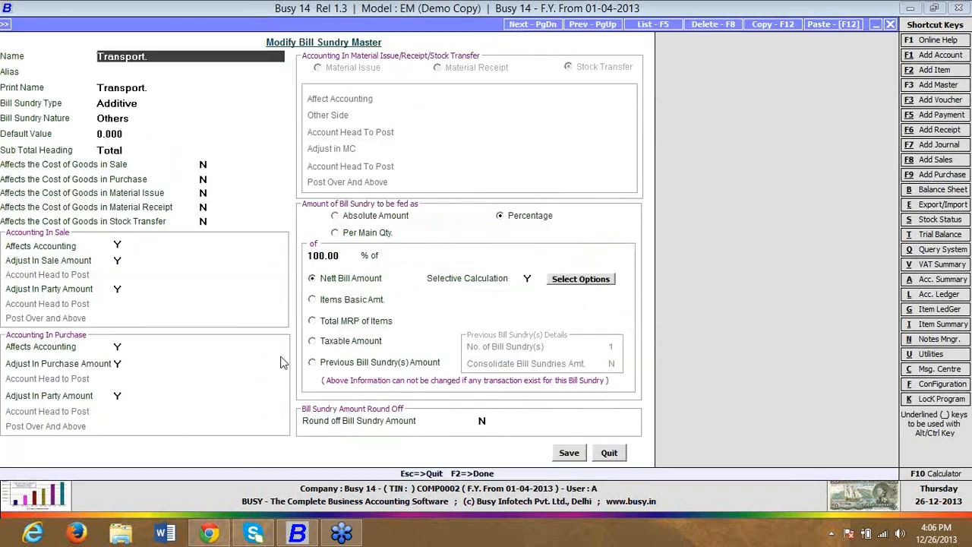
{"action": "left_click", "coordinate": [597, 279]}
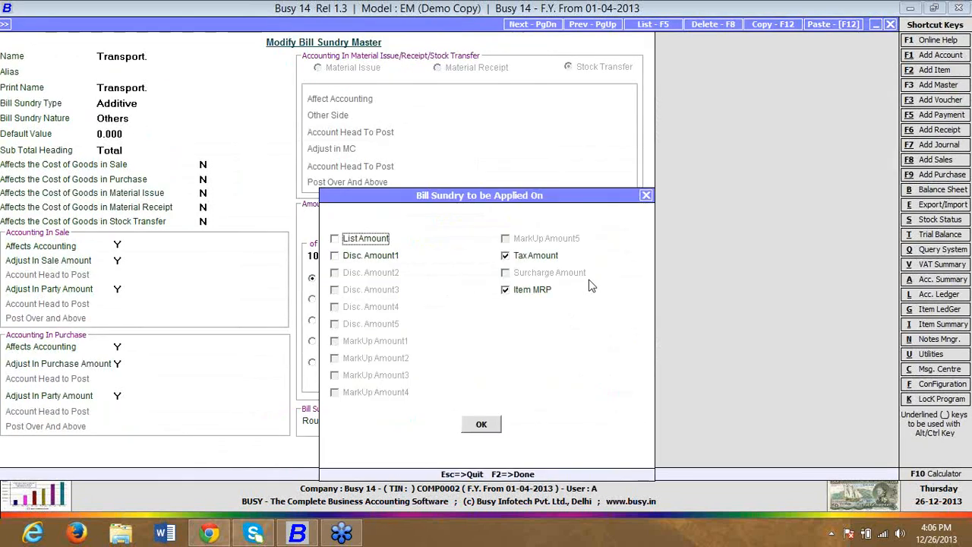
{"action": "left_click", "coordinate": [346, 240]}
{"action": "left_click", "coordinate": [487, 428]}
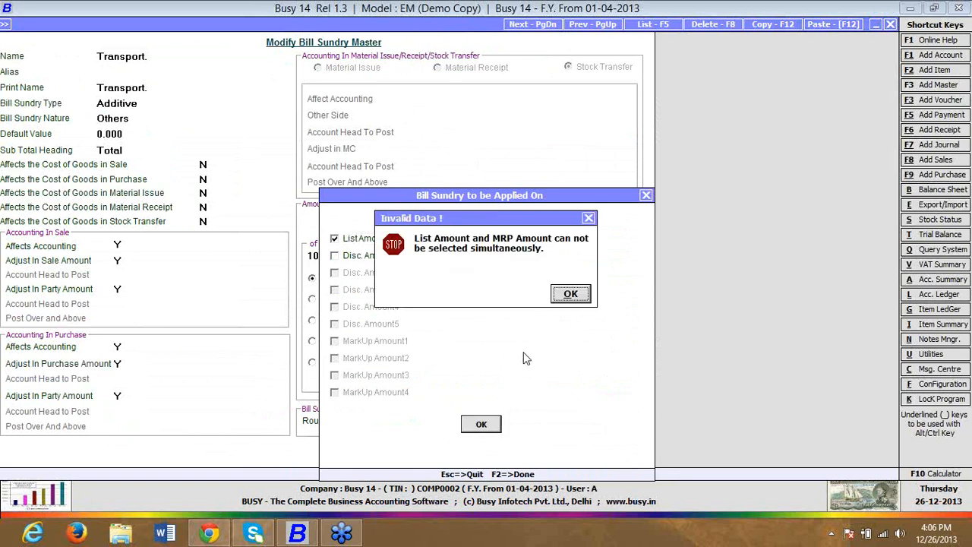
{"action": "left_click", "coordinate": [570, 295]}
Step: Set the Transport. bill sundry to apply on Disc. Amount1 only and save the master
{"action": "left_click", "coordinate": [520, 293]}
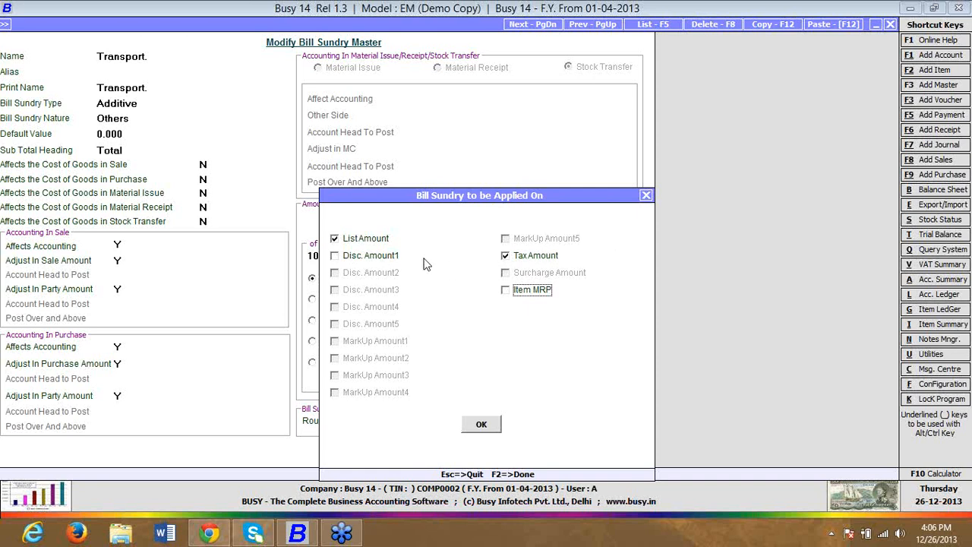
{"action": "left_click", "coordinate": [387, 263]}
{"action": "left_click", "coordinate": [529, 258]}
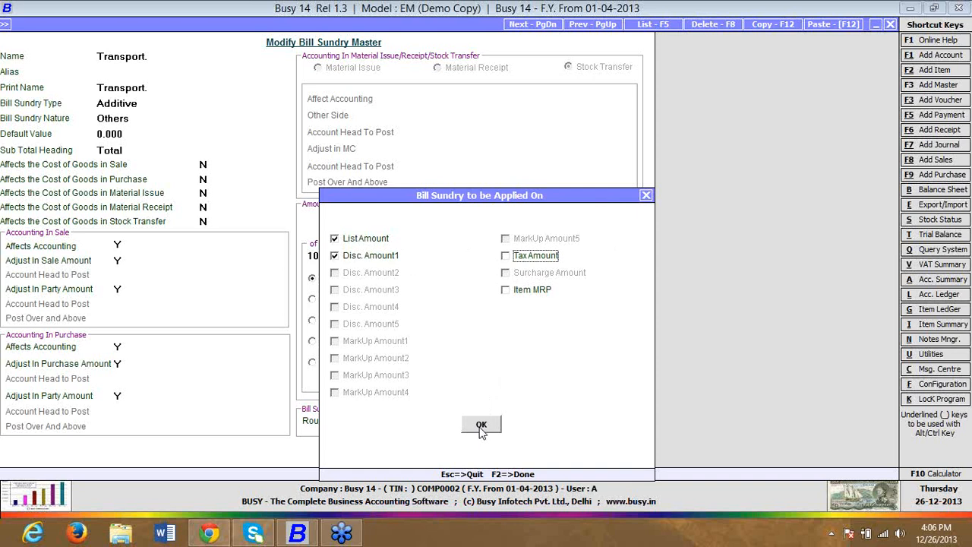
{"action": "left_click", "coordinate": [356, 240]}
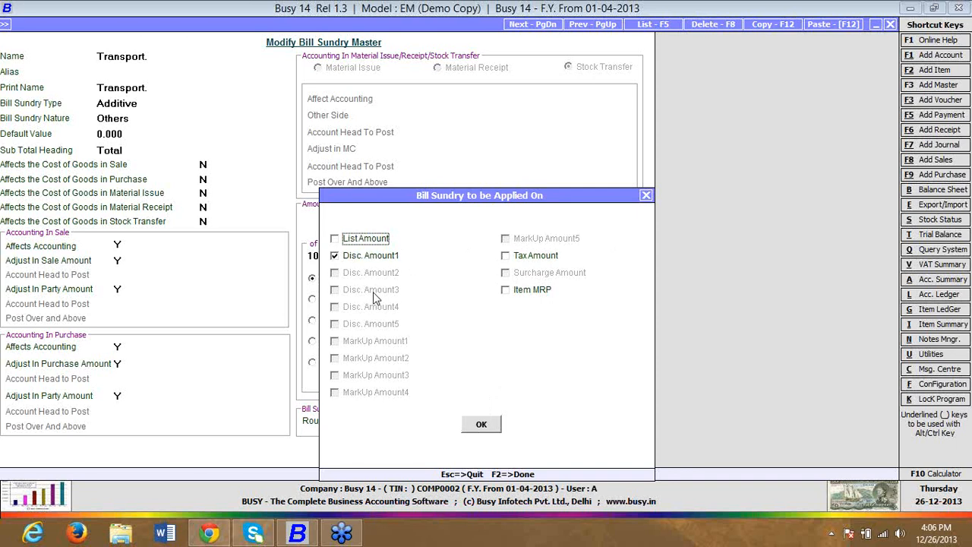
{"action": "key", "text": "F2"}
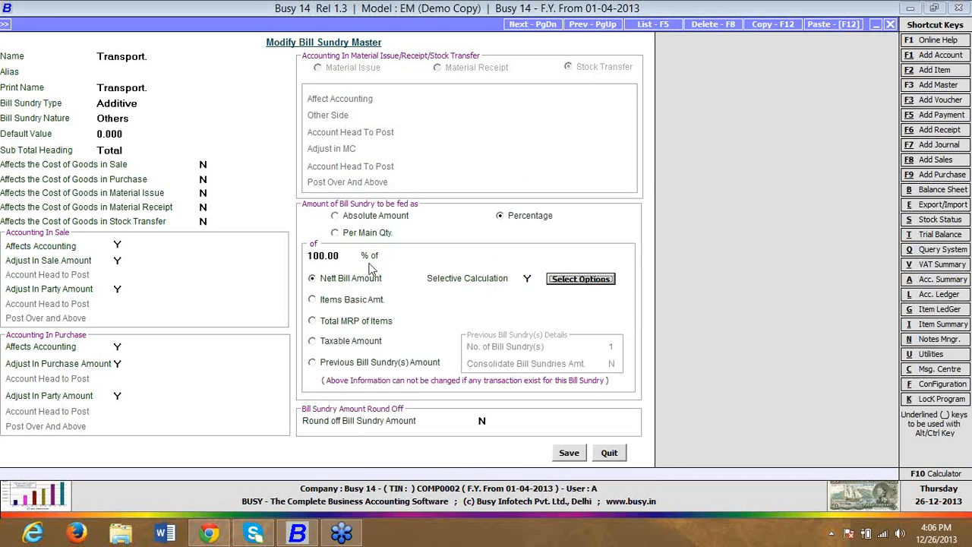
{"action": "left_click", "coordinate": [361, 280]}
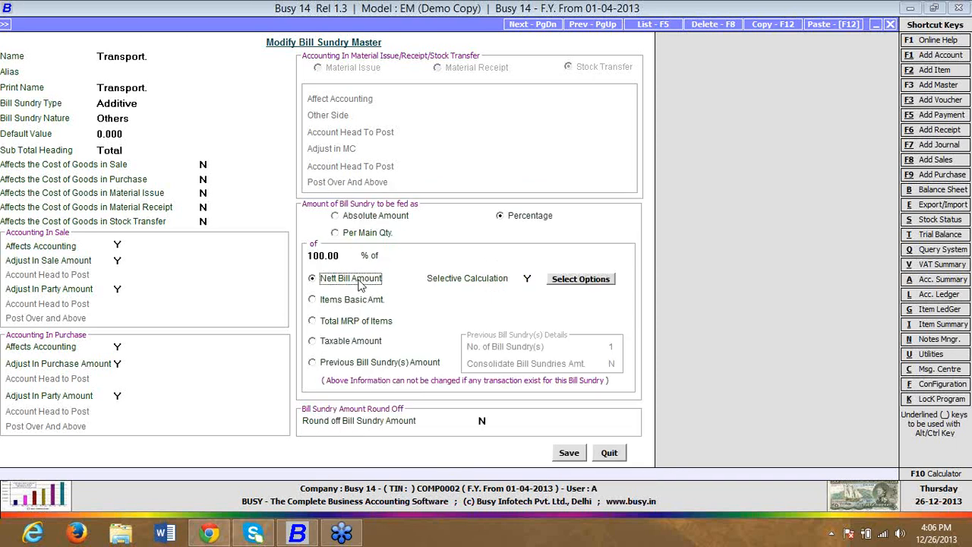
{"action": "key", "text": "F2"}
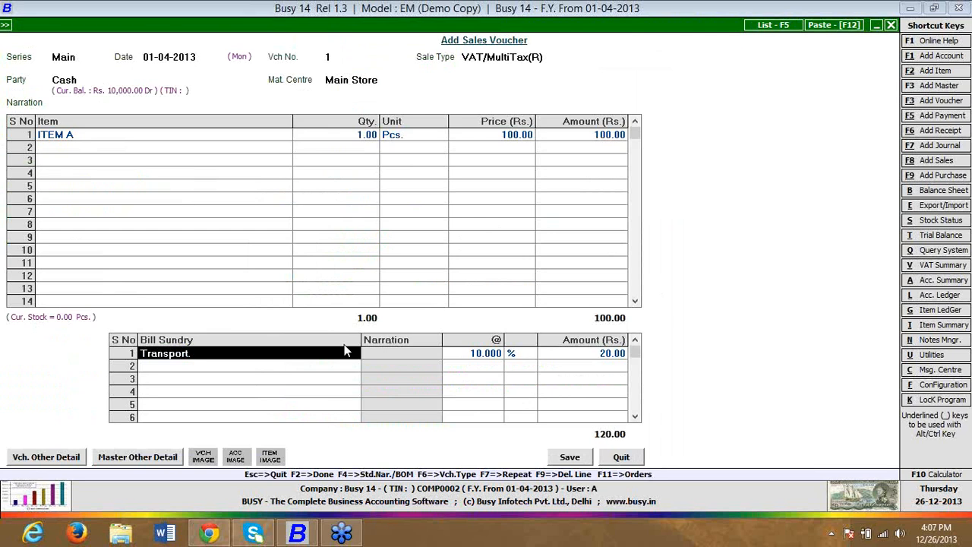
Step: Enable Maintain Sub Ledgers in the Accounts features and save the configuration
{"action": "key", "text": "Escape"}
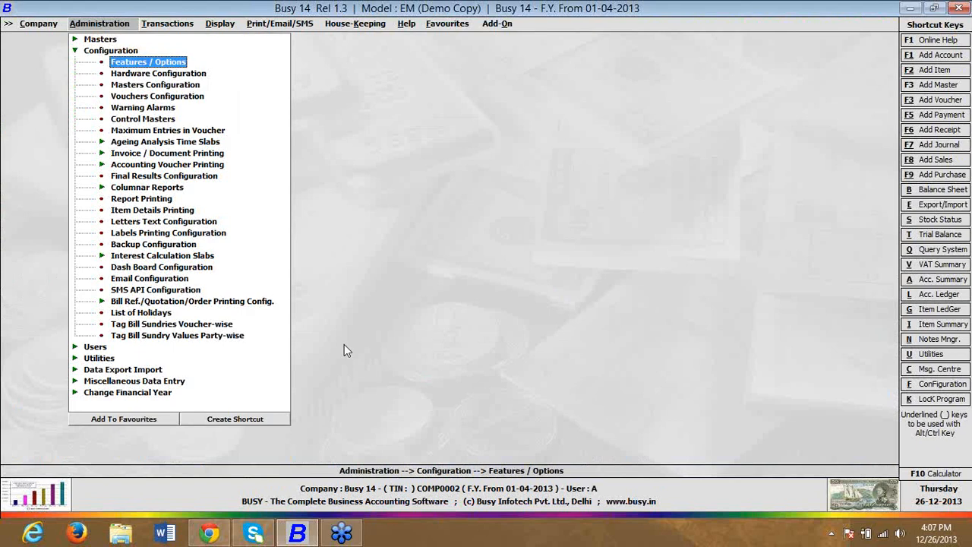
{"action": "key", "text": "Return"}
{"action": "key", "text": "Down"}
{"action": "key", "text": "Down"}
{"action": "key", "text": "Return"}
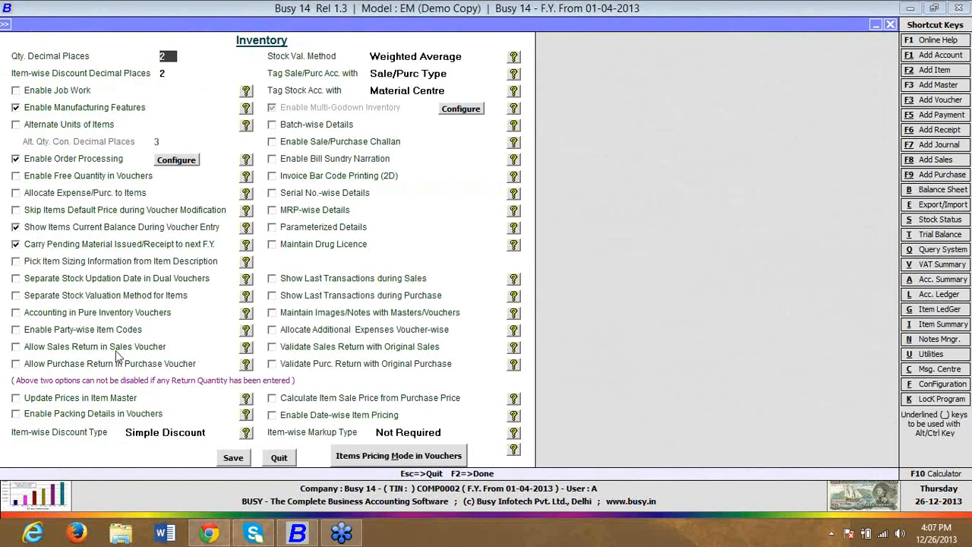
{"action": "key", "text": "Escape"}
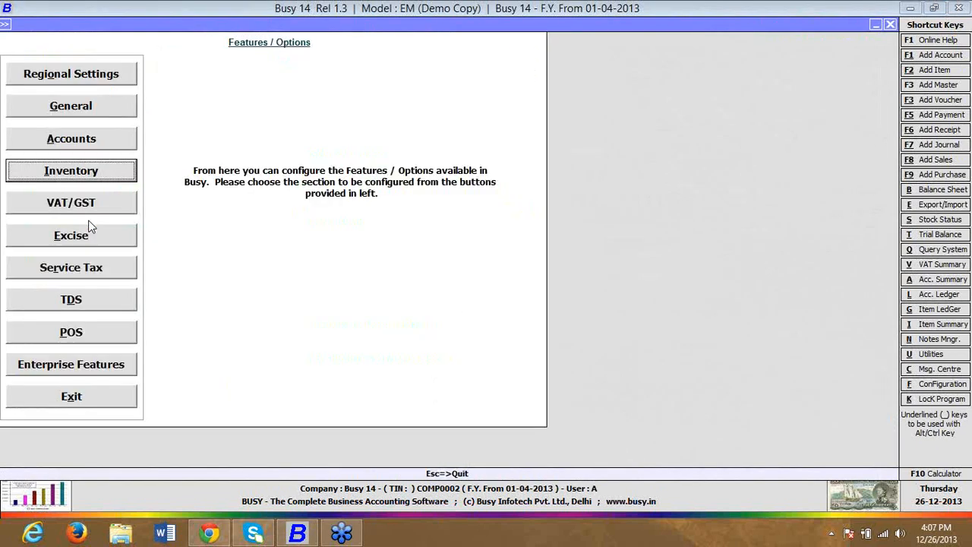
{"action": "key", "text": "alt+a"}
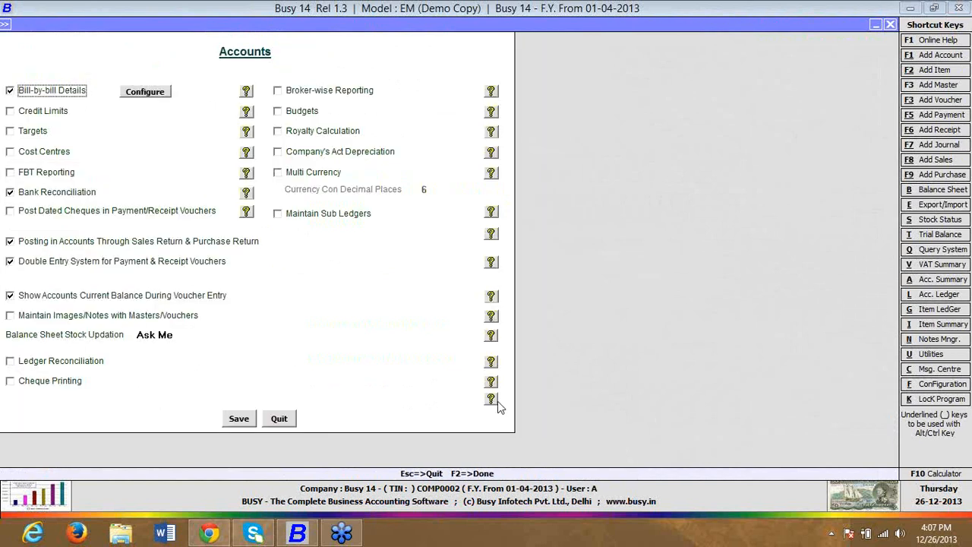
{"action": "left_click", "coordinate": [353, 215]}
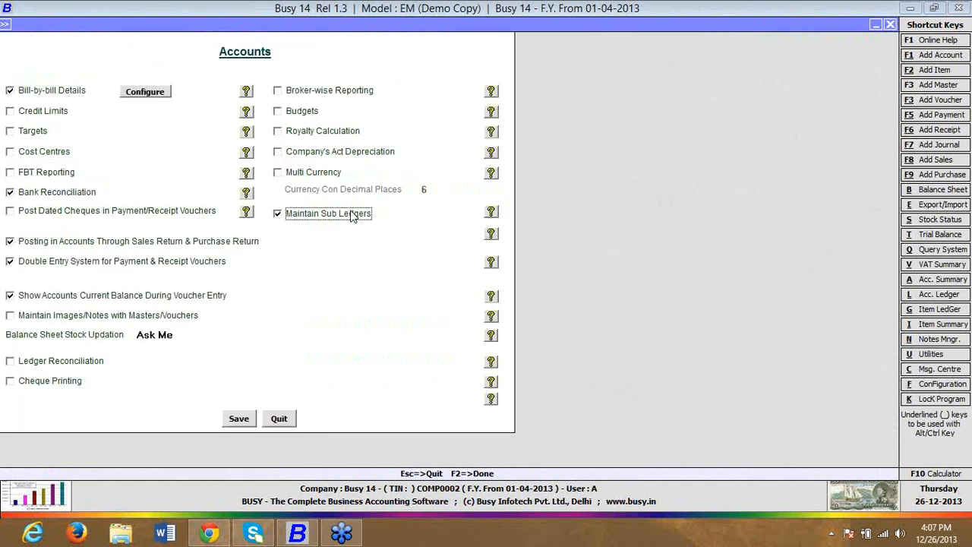
{"action": "key", "text": "F2"}
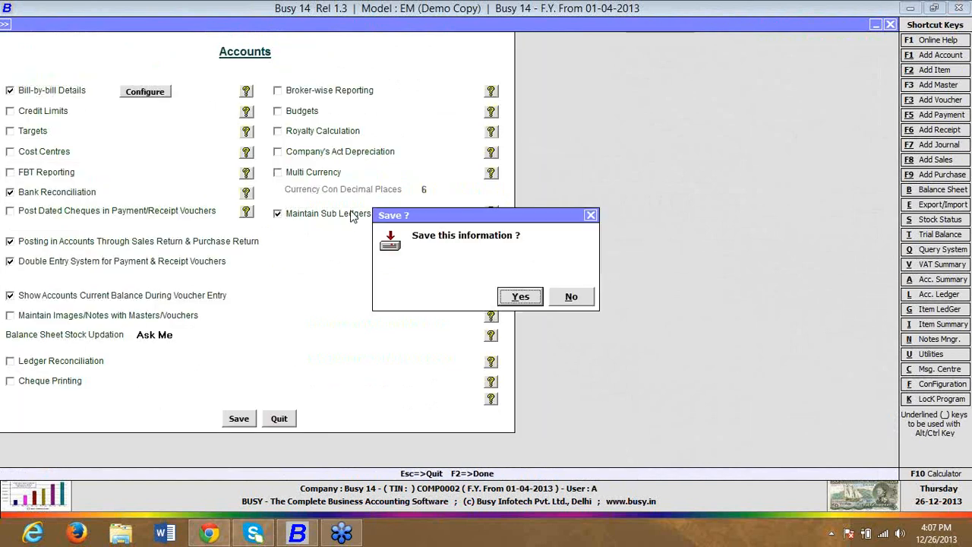
{"action": "key", "text": "Return"}
Step: Create account 1 as a Sub Ledger under Busy Infotech Pvt. Ltd. and save it
{"action": "key", "text": "Return"}
{"action": "key", "text": "Return"}
{"action": "type", "text": "1"}
{"action": "key", "text": "Return"}
{"action": "key", "text": "Return"}
{"action": "key", "text": "Return"}
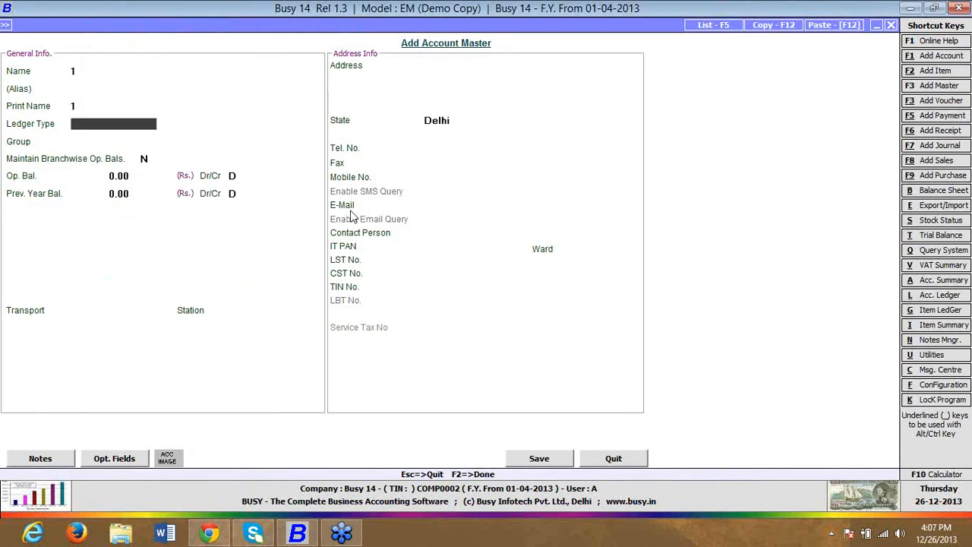
{"action": "key", "text": "Down"}
{"action": "key", "text": "Return"}
{"action": "type", "text": "busy"}
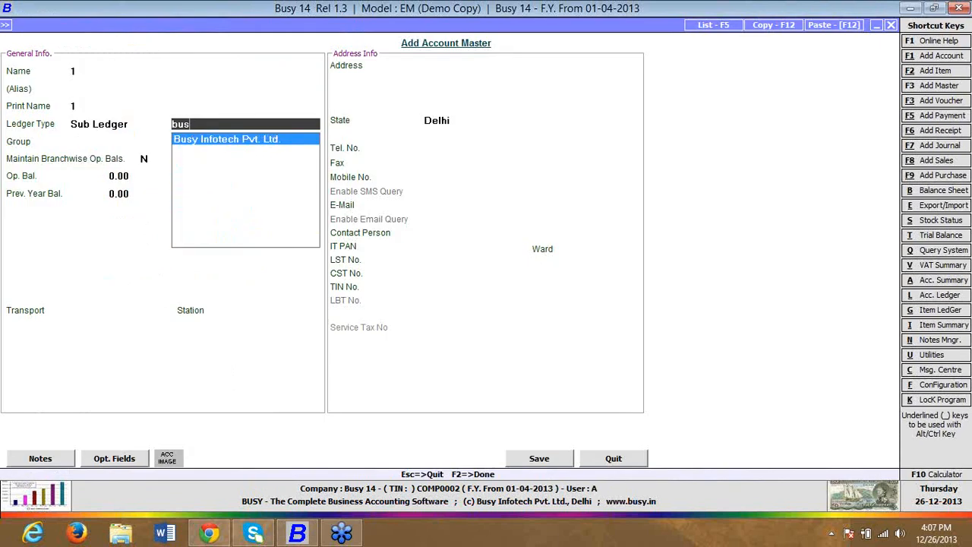
{"action": "key", "text": "Return"}
{"action": "key", "text": "Return"}
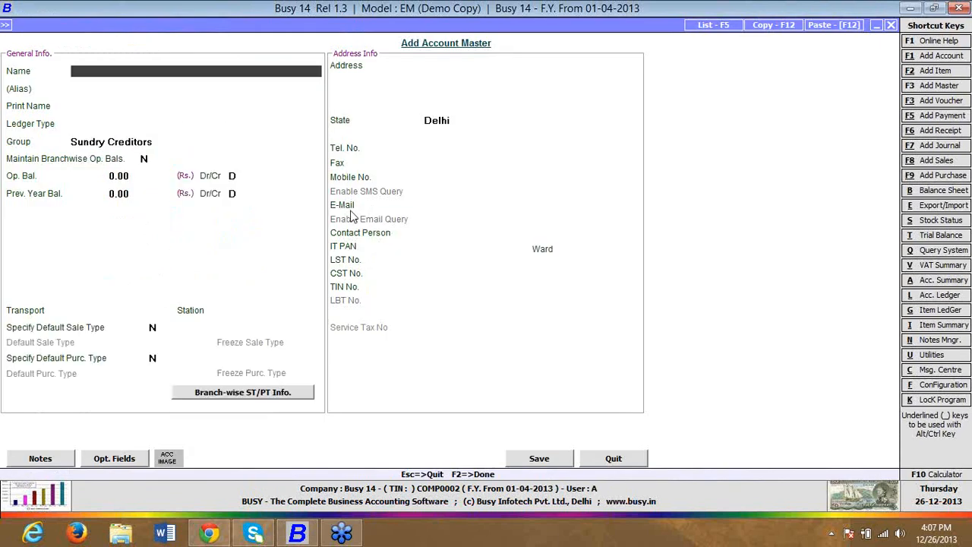
Step: Create account 2 as a Sub Ledger under Busy Infotech Pvt. Ltd. and save it
{"action": "type", "text": "2"}
{"action": "key", "text": "Return"}
{"action": "key", "text": "Return"}
{"action": "key", "text": "Down"}
{"action": "key", "text": "Return"}
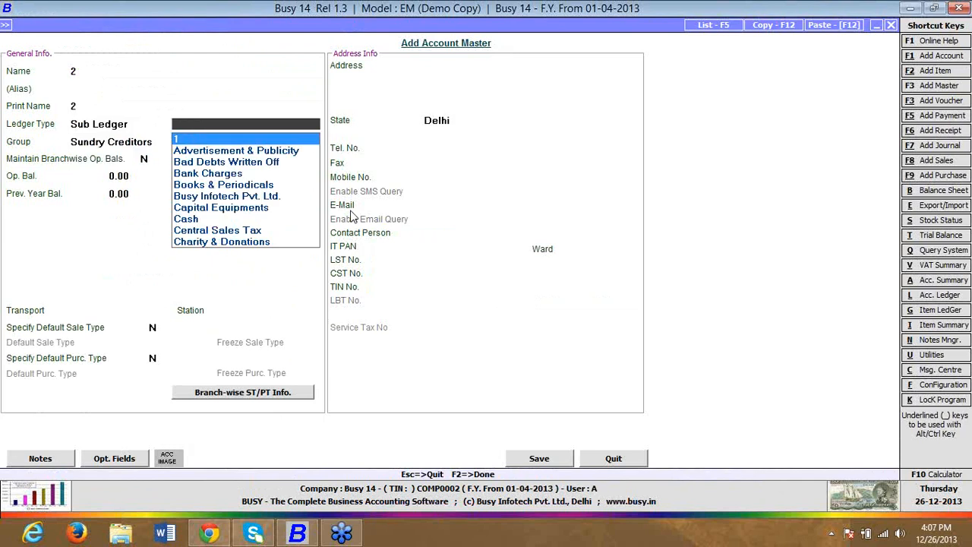
{"action": "type", "text": "busy"}
{"action": "key", "text": "Return"}
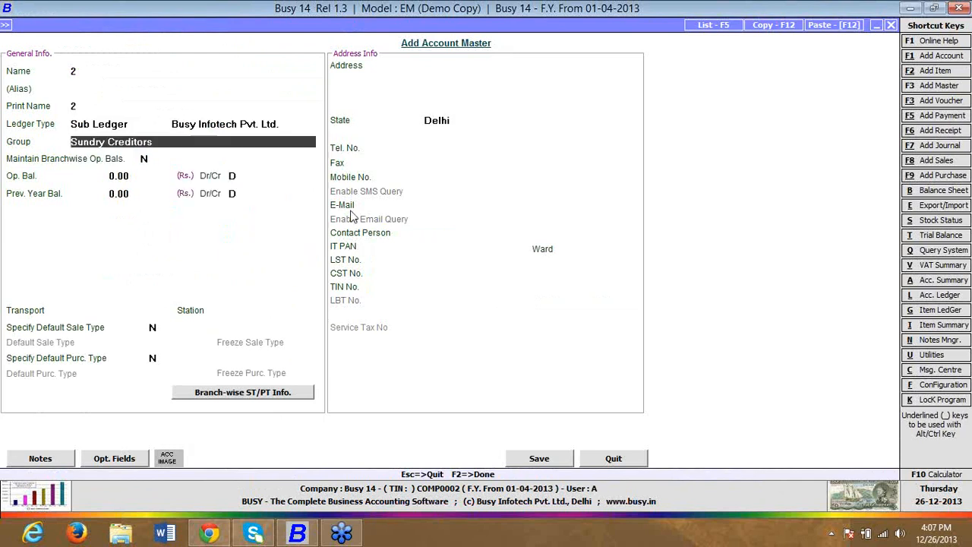
{"action": "key", "text": "F2"}
{"action": "key", "text": "F2"}
{"action": "key", "text": "Return"}
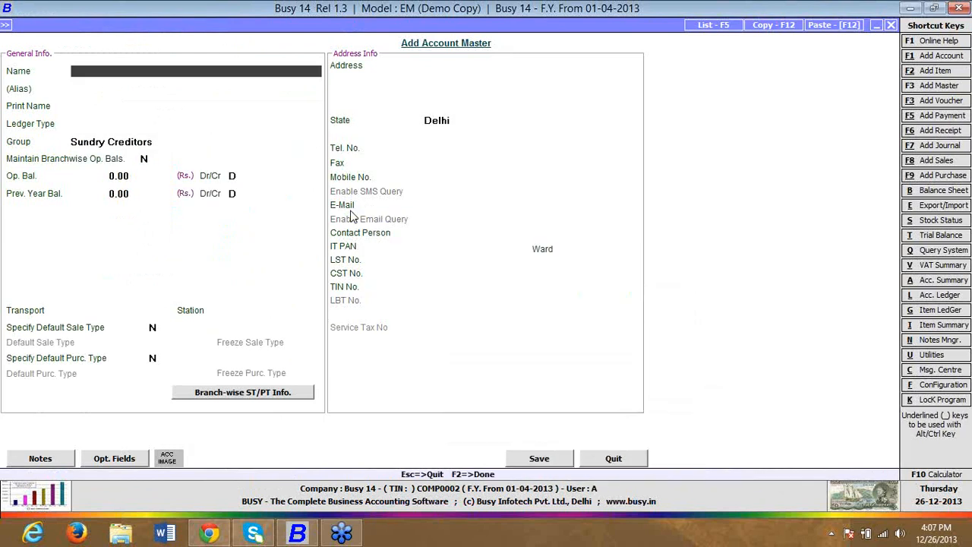
Step: Start a new payment voucher in the Main series dated 01-04-2013
{"action": "key", "text": "Escape"}
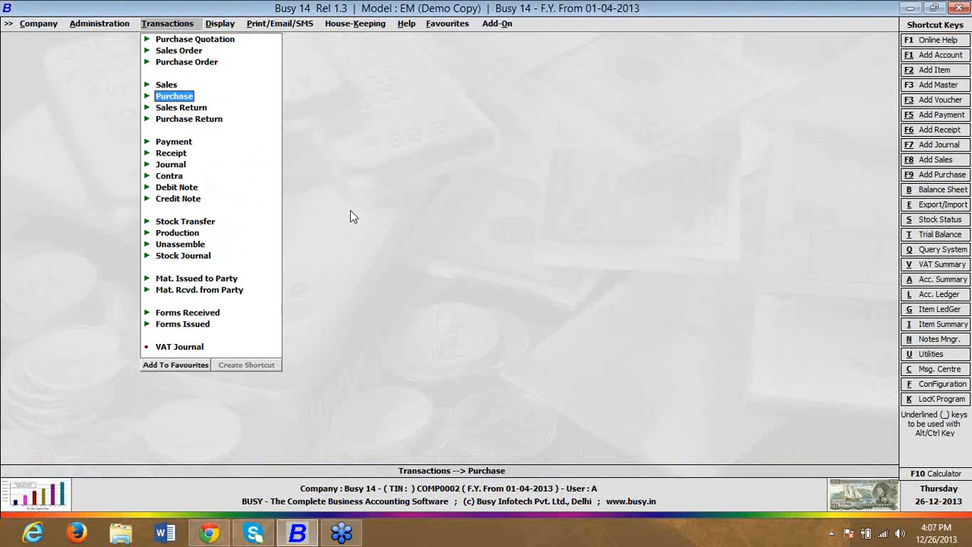
{"action": "key", "text": "Down"}
{"action": "key", "text": "Down"}
{"action": "key", "text": "Down"}
{"action": "key", "text": "Return"}
{"action": "key", "text": "Return"}
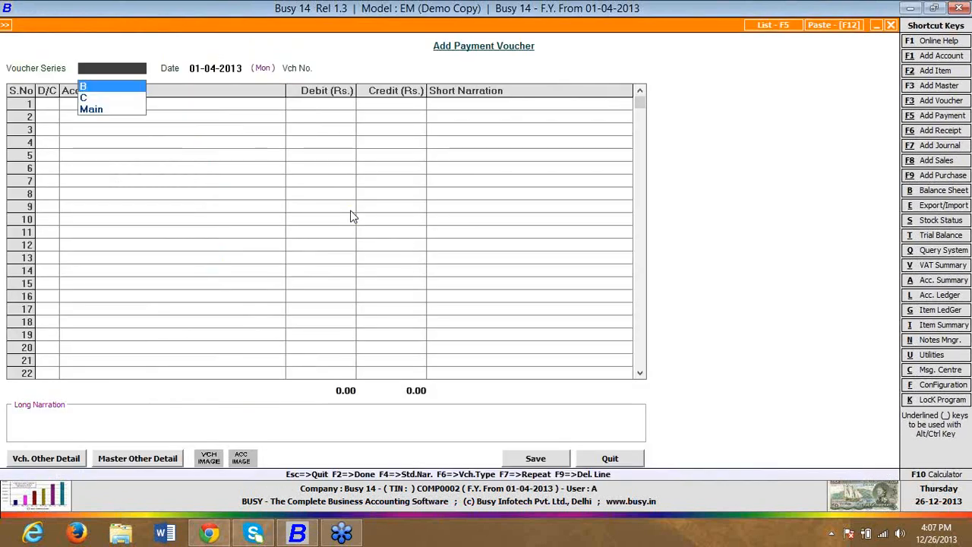
{"action": "key", "text": "Down"}
{"action": "key", "text": "Down"}
{"action": "key", "text": "Return"}
{"action": "key", "text": "Return"}
{"action": "key", "text": "Return"}
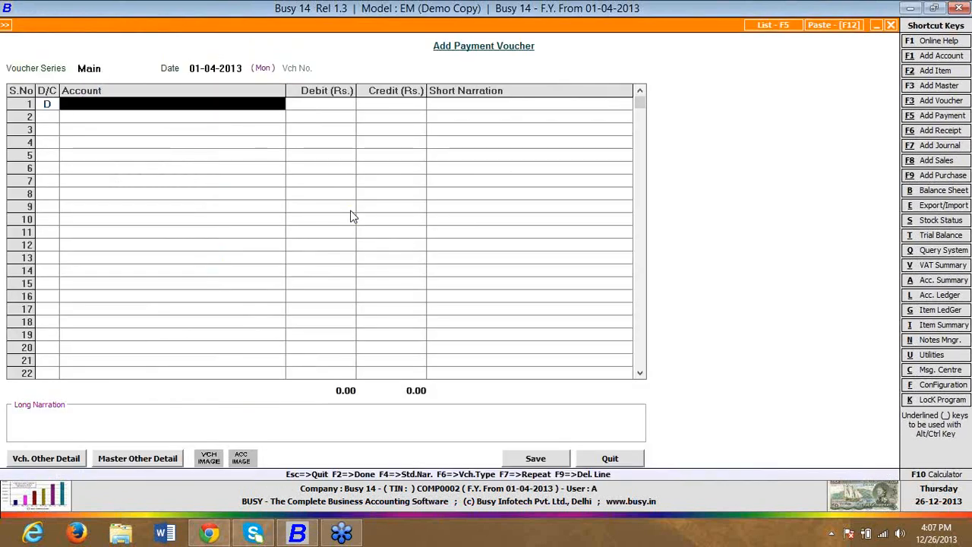
Step: Debit account 1 with Rs. 1,000 on the first line of the payment voucher
{"action": "type", "text": "1"}
{"action": "key", "text": "Return"}
{"action": "type", "text": "1000"}
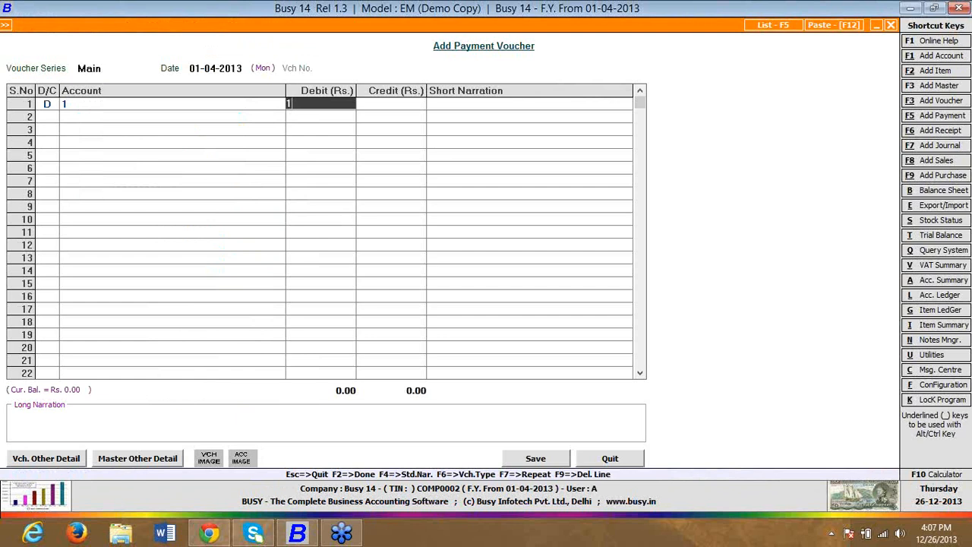
{"action": "key", "text": "Return"}
{"action": "key", "text": "Return"}
{"action": "key", "text": "Return"}
Step: Make the second voucher line a debit of Rs. 3,200 to account 2
{"action": "key", "text": "shift+Tab"}
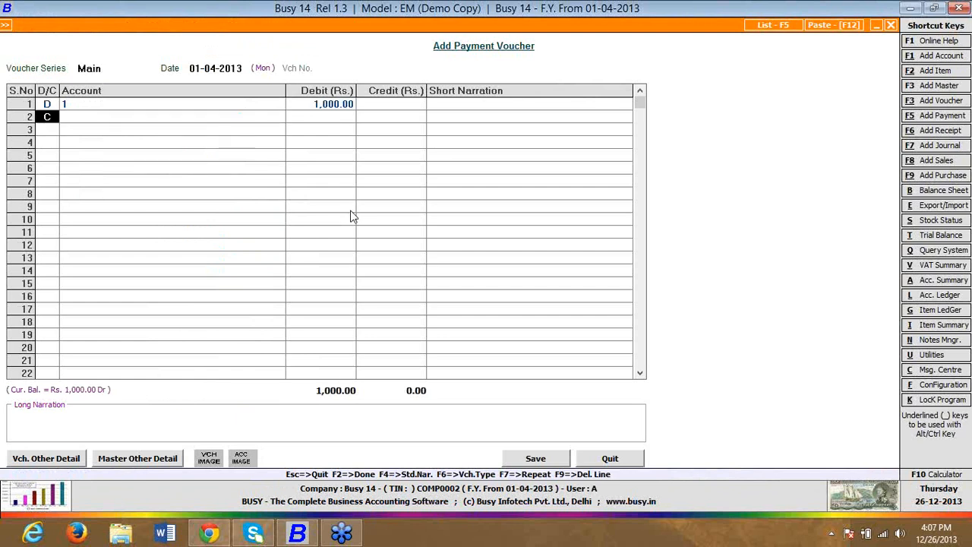
{"action": "type", "text": "D"}
{"action": "key", "text": "Return"}
{"action": "type", "text": "2"}
{"action": "key", "text": "Return"}
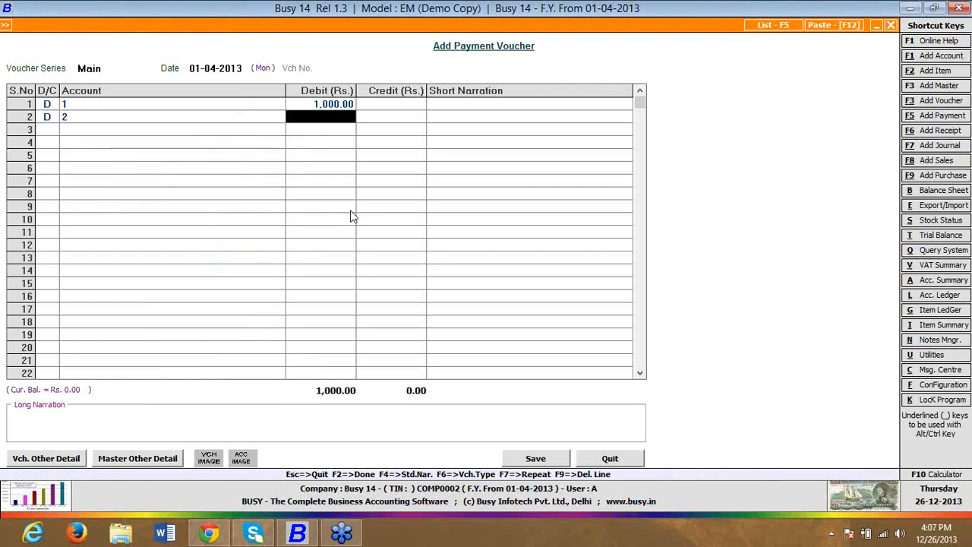
{"action": "type", "text": "3200"}
{"action": "key", "text": "Return"}
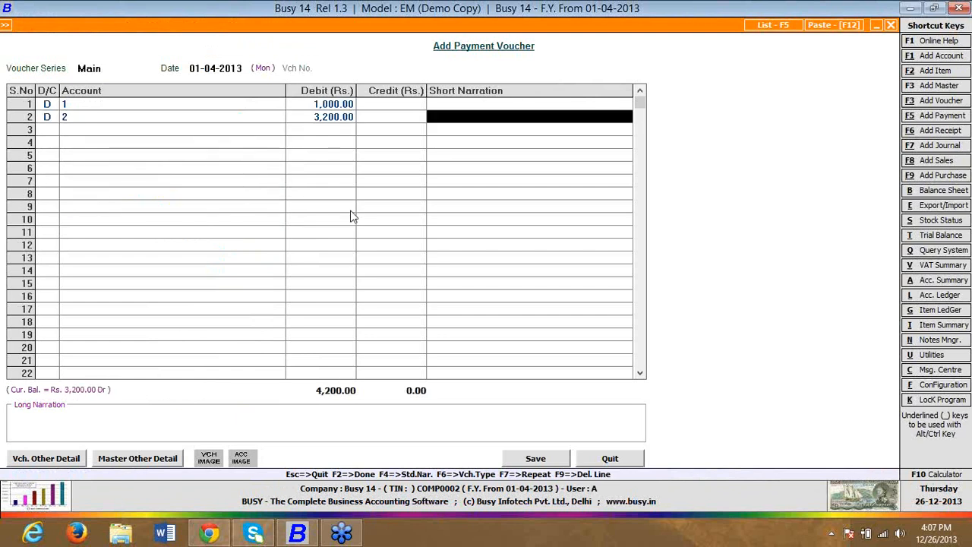
Step: Credit Cash with Rs. 4,200 on the third line and save the payment voucher
{"action": "key", "text": "Return"}
{"action": "key", "text": "Return"}
{"action": "key", "text": "Return"}
{"action": "key", "text": "Return"}
{"action": "key", "text": "Return"}
{"action": "key", "text": "Return"}
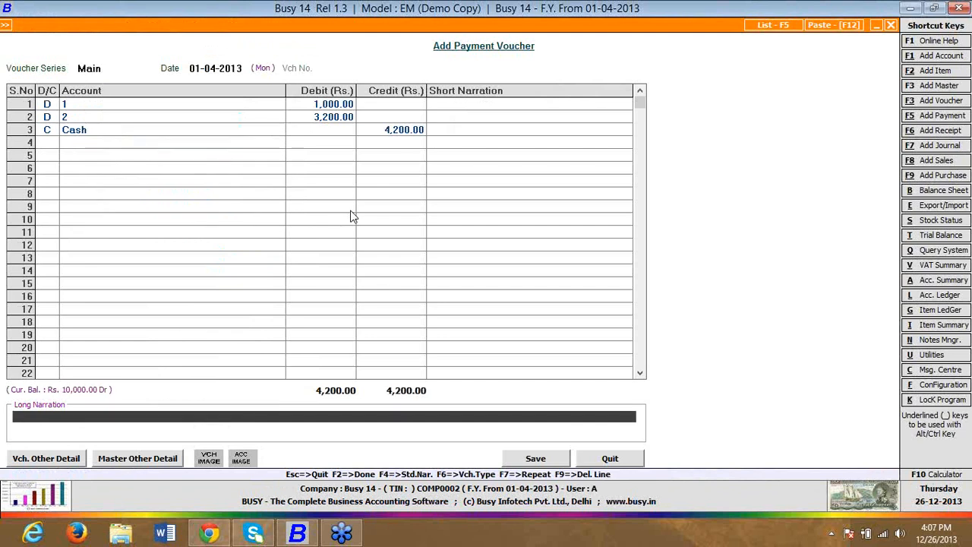
{"action": "key", "text": "Return"}
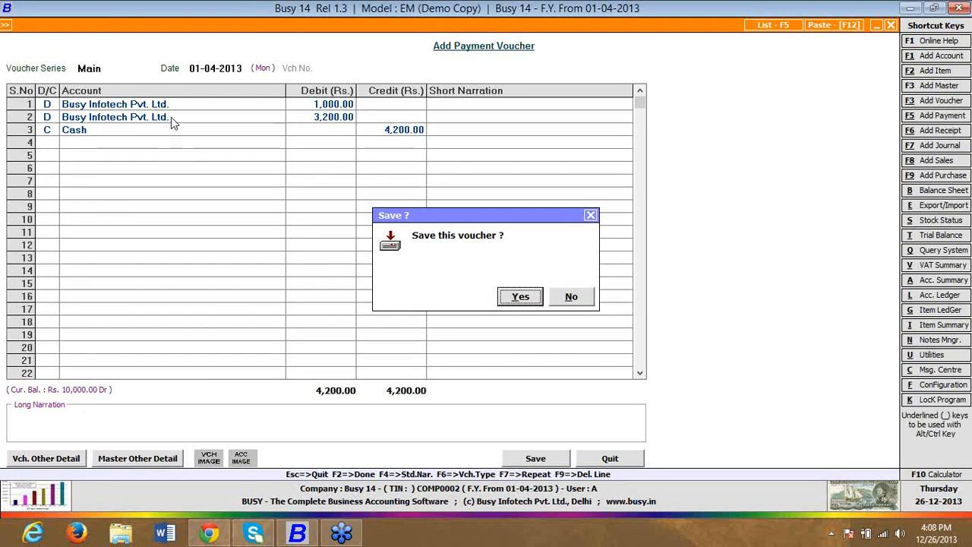
{"action": "left_click", "coordinate": [517, 297]}
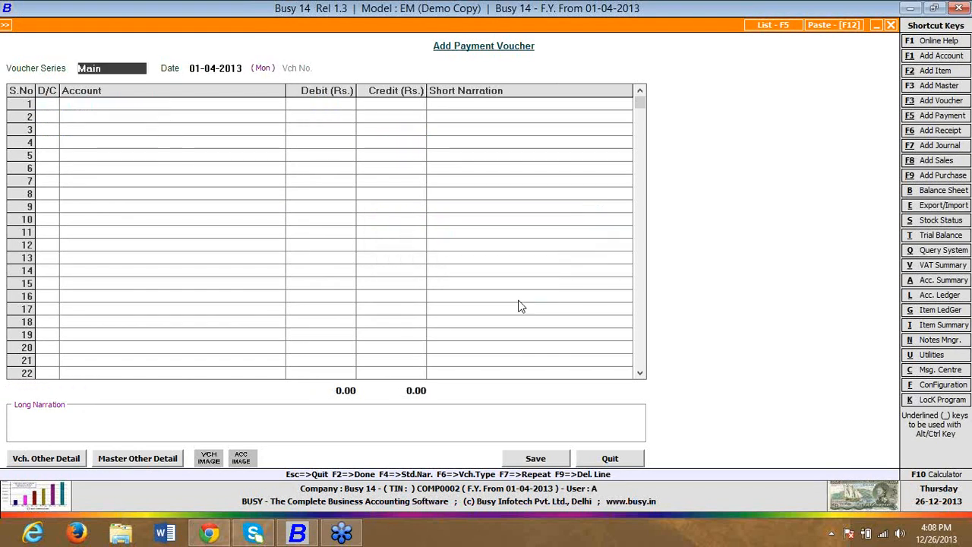
Step: Open the Main series payment voucher dated 01-04-2013 for modification
{"action": "key", "text": "Escape"}
{"action": "key", "text": "Down"}
{"action": "key", "text": "Return"}
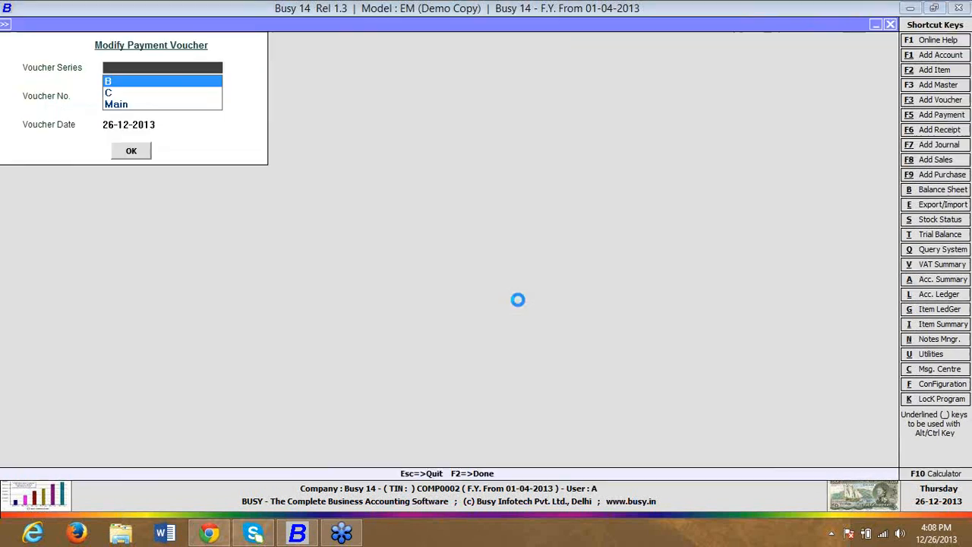
{"action": "key", "text": "Return"}
{"action": "key", "text": "Return"}
{"action": "key", "text": "Down"}
{"action": "key", "text": "Down"}
{"action": "key", "text": "Return"}
{"action": "key", "text": "Return"}
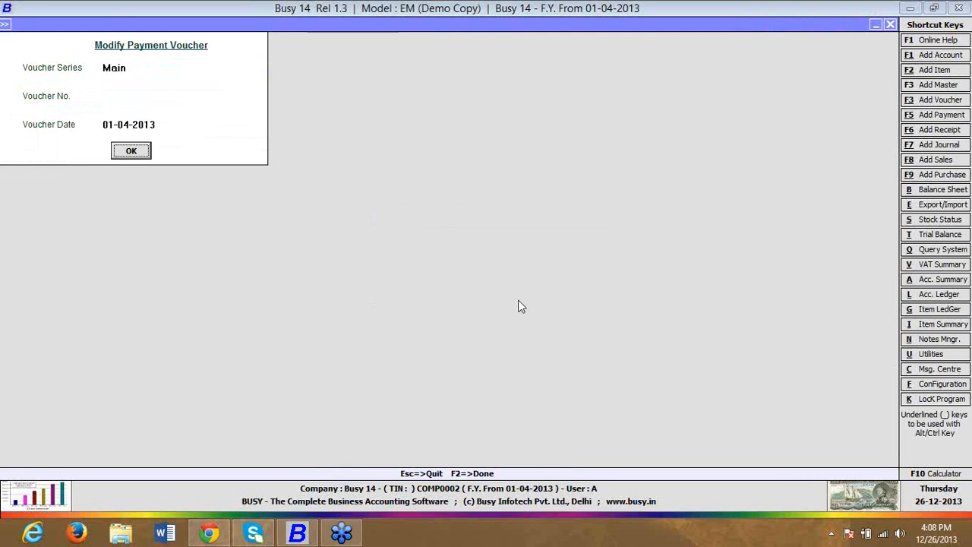
{"action": "key", "text": "Return"}
Step: Examine the sub ledger details of both Busy Infotech Pvt. Ltd. debit lines and close the voucher
{"action": "key", "text": "Return"}
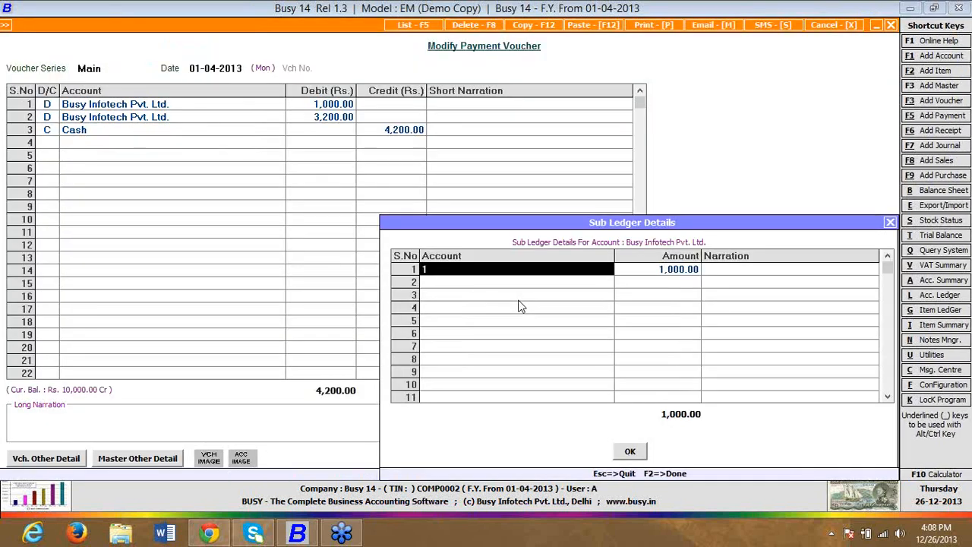
{"action": "key", "text": "Escape"}
{"action": "key", "text": "Return"}
{"action": "key", "text": "Return"}
{"action": "key", "text": "Return"}
{"action": "key", "text": "Return"}
{"action": "key", "text": "Escape"}
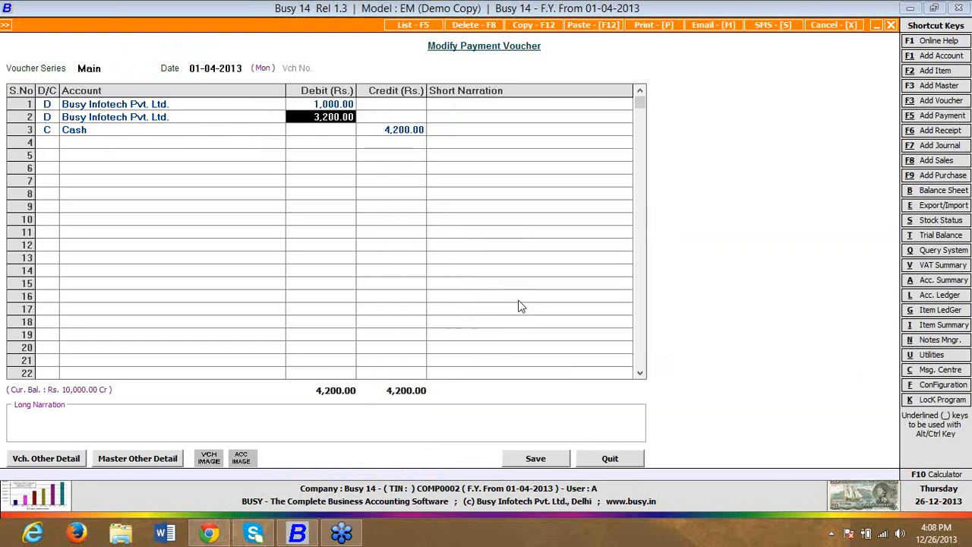
{"action": "key", "text": "Escape"}
{"action": "left_click", "coordinate": [520, 297]}
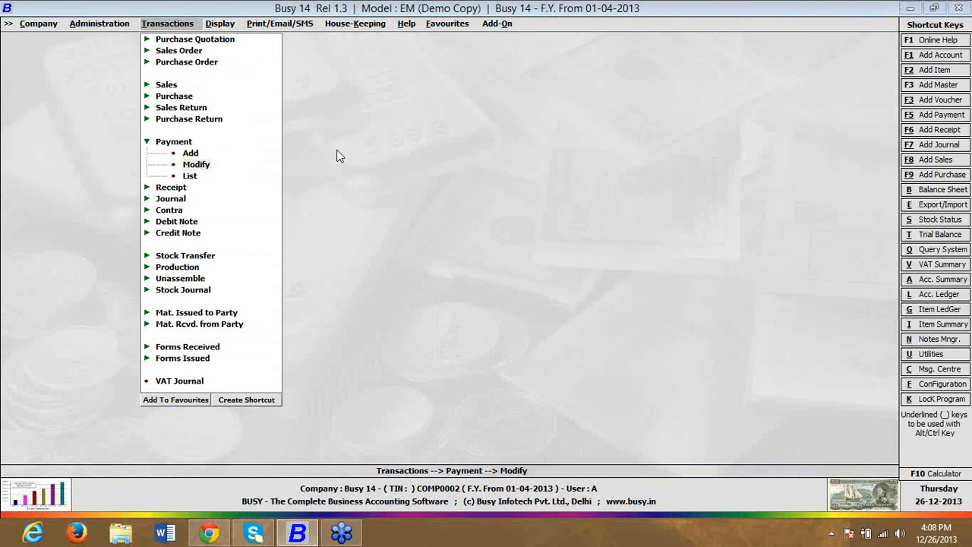
Step: Open user B for modification and show the individual Sales rights under Transaction
{"action": "left_click", "coordinate": [99, 23]}
{"action": "key", "text": "Escape"}
{"action": "key", "text": "Escape"}
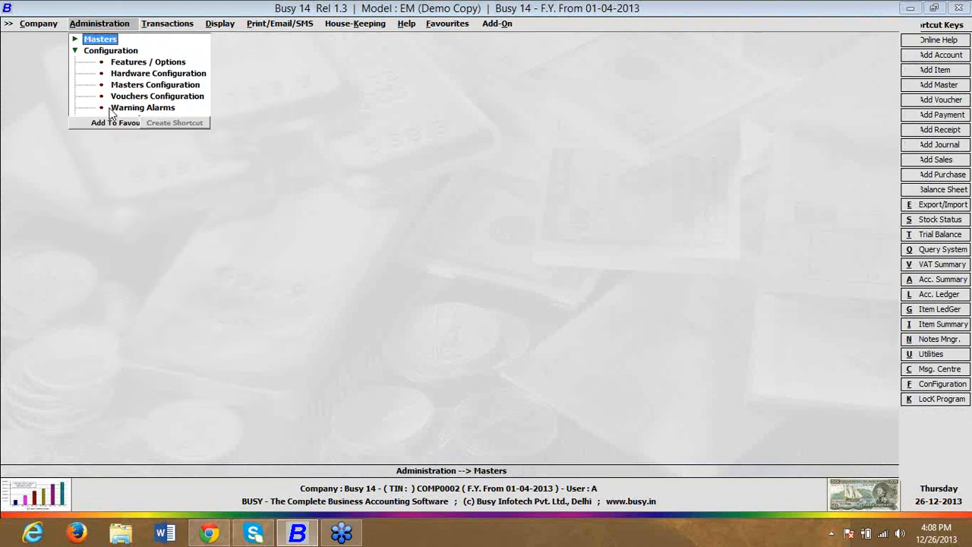
{"action": "left_click", "coordinate": [97, 63]}
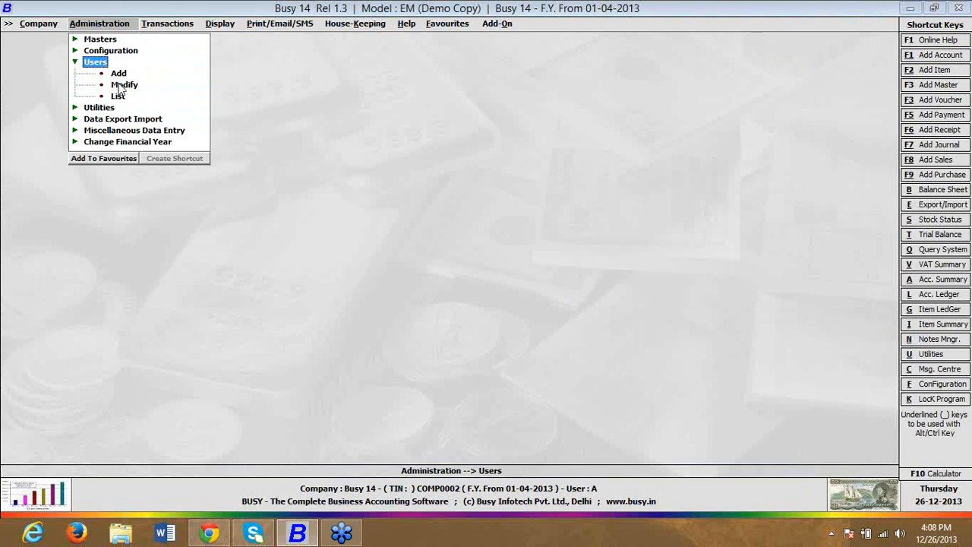
{"action": "left_click", "coordinate": [117, 81]}
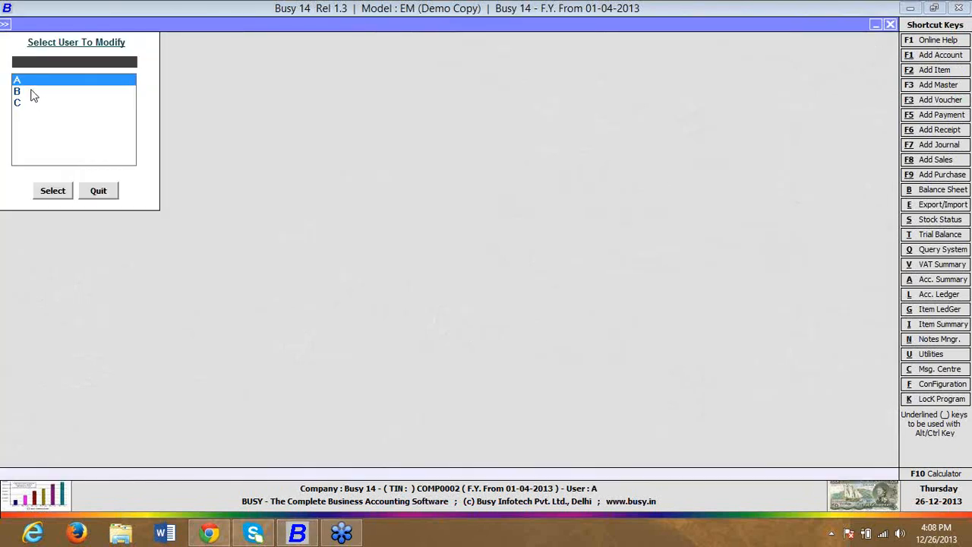
{"action": "double_click", "coordinate": [34, 93]}
{"action": "left_click", "coordinate": [406, 105]}
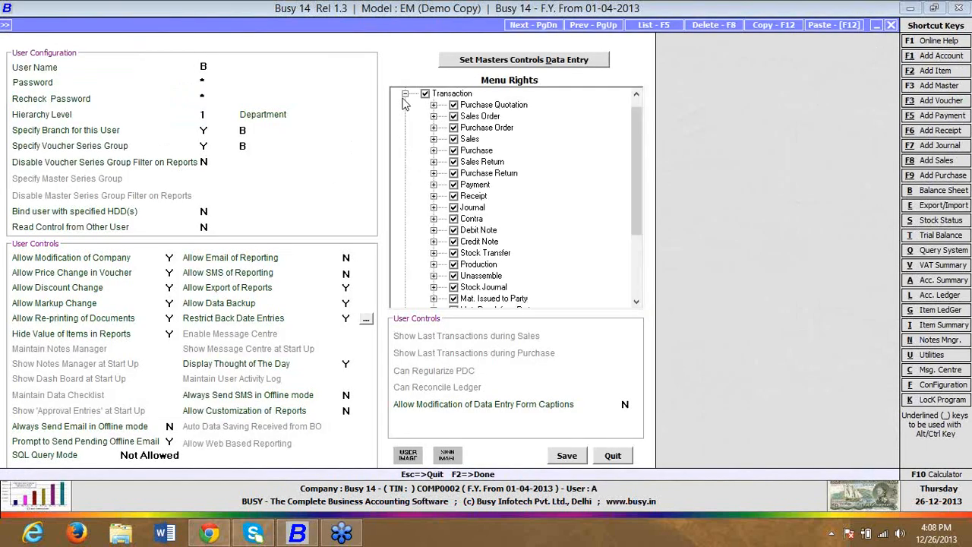
{"action": "left_click", "coordinate": [433, 140]}
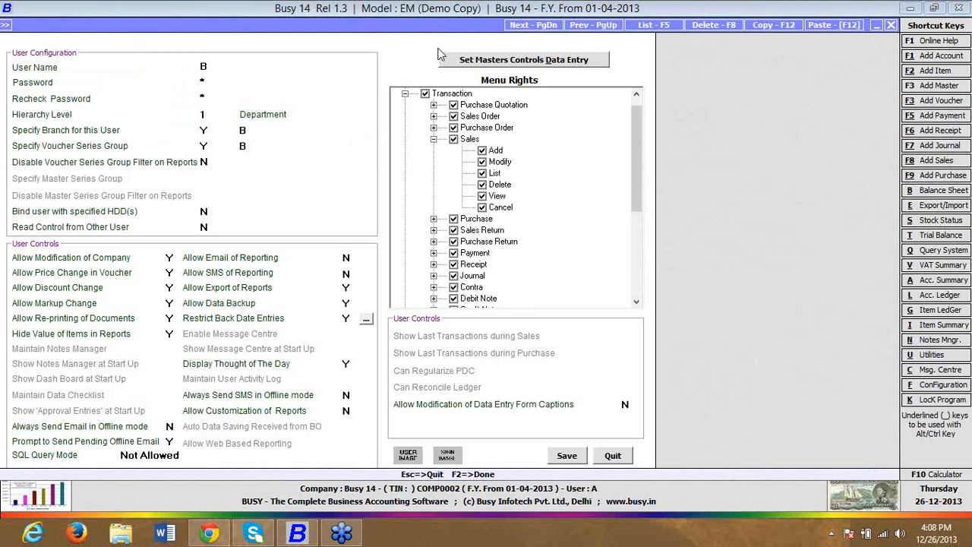
Step: Try switching user B's View, Cancel and Modify rights for Sales, and quit the user settings
{"action": "left_click", "coordinate": [482, 196]}
{"action": "left_click", "coordinate": [482, 207]}
{"action": "left_click", "coordinate": [483, 162]}
{"action": "left_click", "coordinate": [482, 208]}
{"action": "left_click", "coordinate": [482, 207]}
{"action": "left_click", "coordinate": [482, 207]}
{"action": "left_click", "coordinate": [612, 456]}
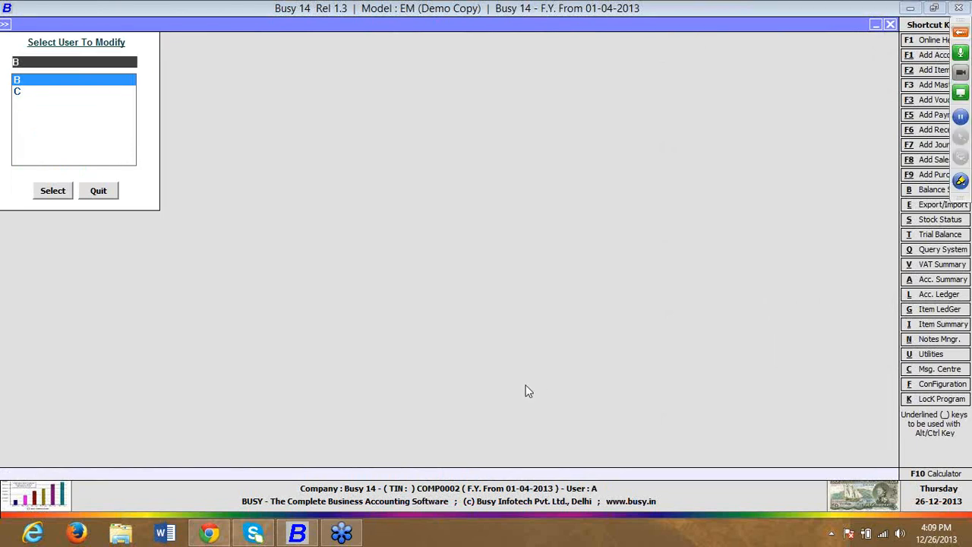
Step: Leave the user selection and start a new purchase voucher in series B dated 01-04-2013 with voucher number 1
{"action": "key", "text": "Escape"}
{"action": "key", "text": "Up"}
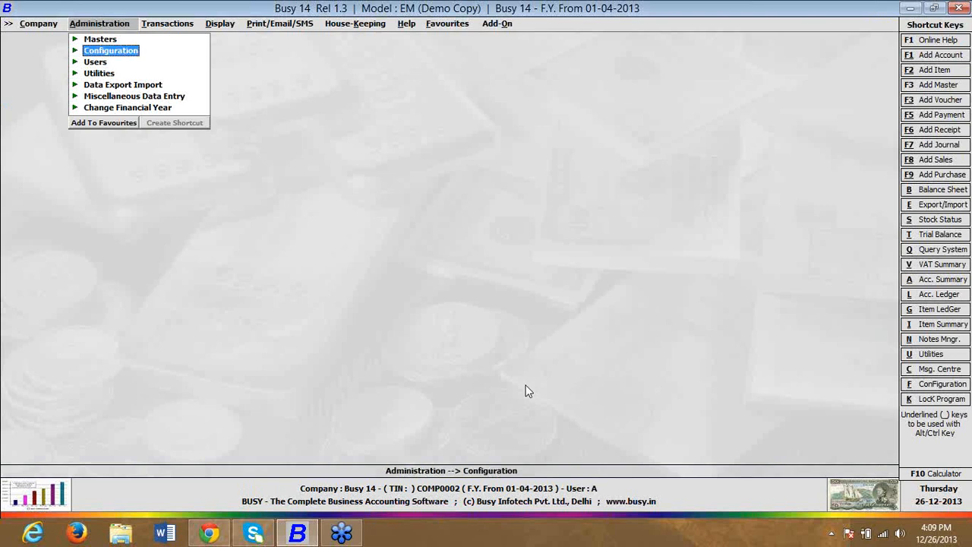
{"action": "key", "text": "Right"}
{"action": "key", "text": "Up"}
{"action": "key", "text": "Up"}
{"action": "key", "text": "Up"}
{"action": "key", "text": "Up"}
{"action": "key", "text": "Up"}
{"action": "key", "text": "Up"}
{"action": "key", "text": "Up"}
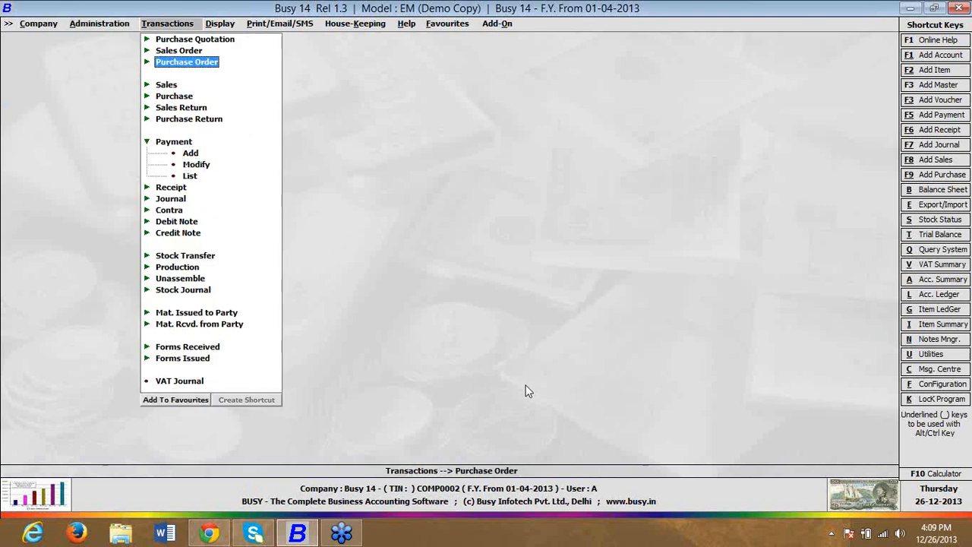
{"action": "key", "text": "Down"}
{"action": "key", "text": "Down"}
{"action": "key", "text": "Return"}
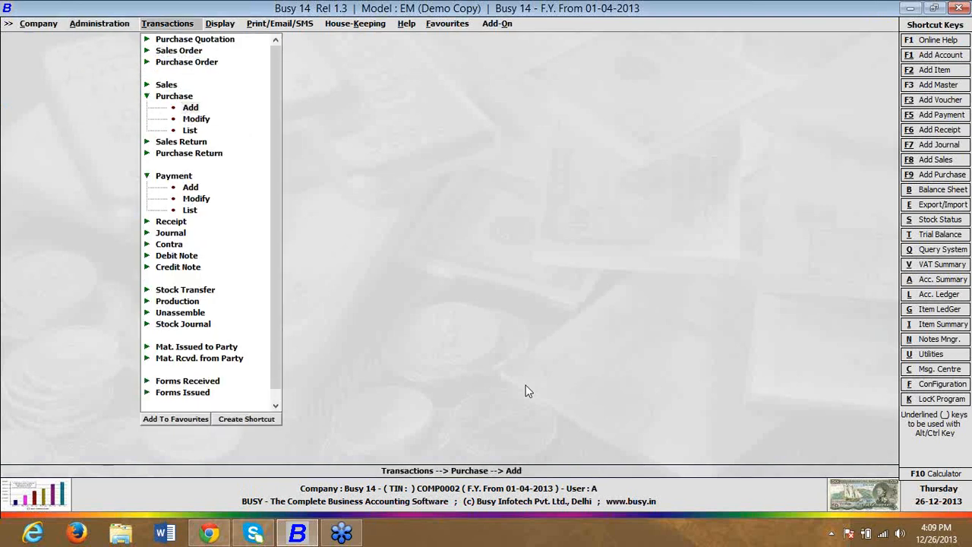
{"action": "key", "text": "Return"}
{"action": "key", "text": "Return"}
{"action": "key", "text": "Return"}
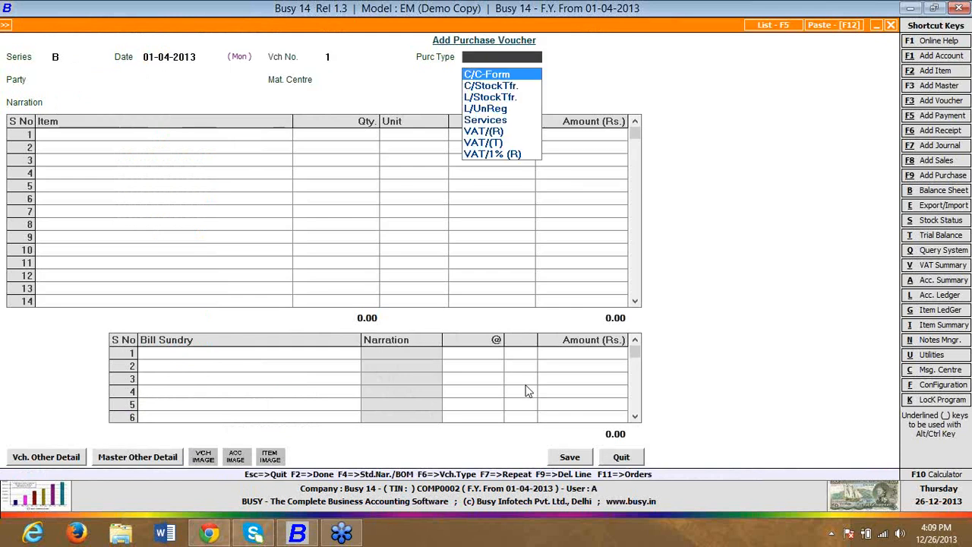
Step: Set the purchase type to C/C-Form, the party to Busy Infotech Pvt. Ltd. and the material centre to B
{"action": "key", "text": "Return"}
{"action": "key", "text": "Down"}
{"action": "key", "text": "Down"}
{"action": "key", "text": "Return"}
{"action": "key", "text": "Return"}
{"action": "key", "text": "Return"}
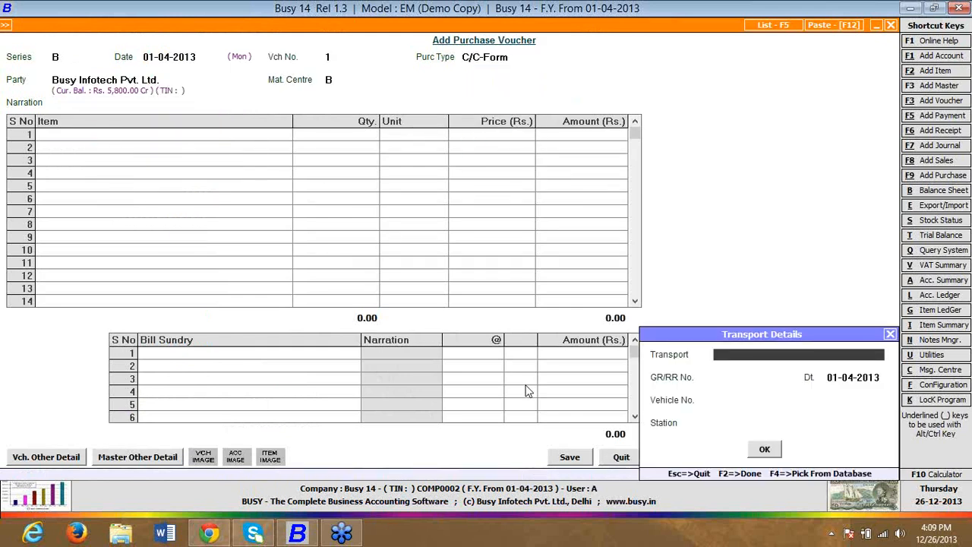
Step: Leave the transport details blank and enter ITEM A with quantity 1 Pcs. at a price of 1,000
{"action": "key", "text": "Return"}
{"action": "key", "text": "Return"}
{"action": "key", "text": "Return"}
{"action": "key", "text": "Return"}
{"action": "key", "text": "Return"}
{"action": "key", "text": "Return"}
{"action": "type", "text": "1"}
{"action": "key", "text": "Return"}
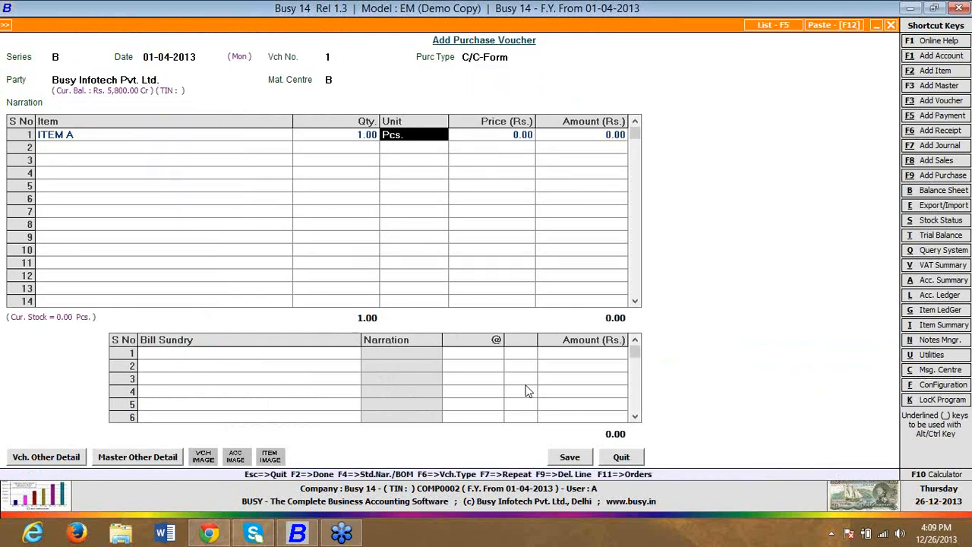
{"action": "key", "text": "Return"}
{"action": "key", "text": "Return"}
{"action": "type", "text": "1,000"}
{"action": "key", "text": "Return"}
{"action": "key", "text": "Return"}
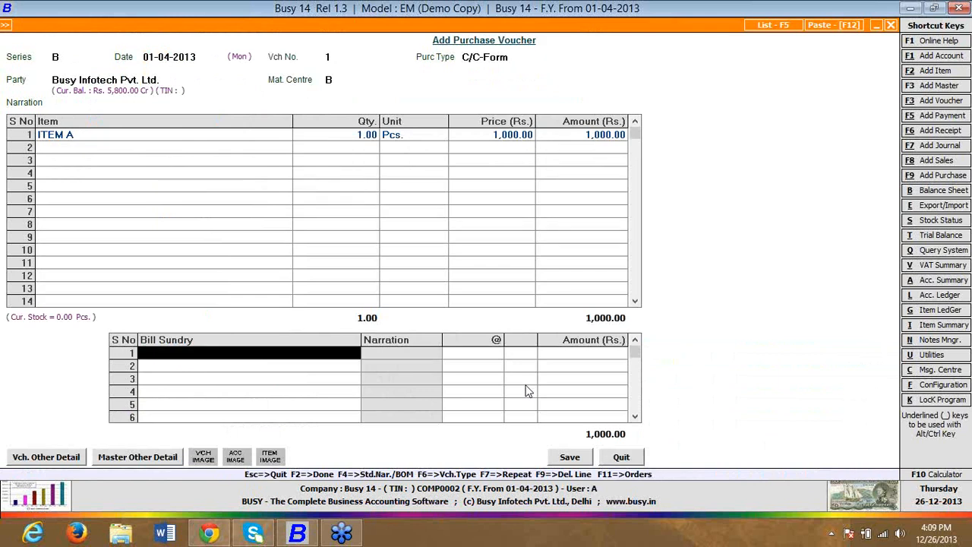
Step: Save the 01-04-2013 purchase voucher without any bill sundry
{"action": "key", "text": "Return"}
{"action": "key", "text": "Left"}
{"action": "key", "text": "Return"}
{"action": "key", "text": "Return"}
{"action": "key", "text": "Return"}
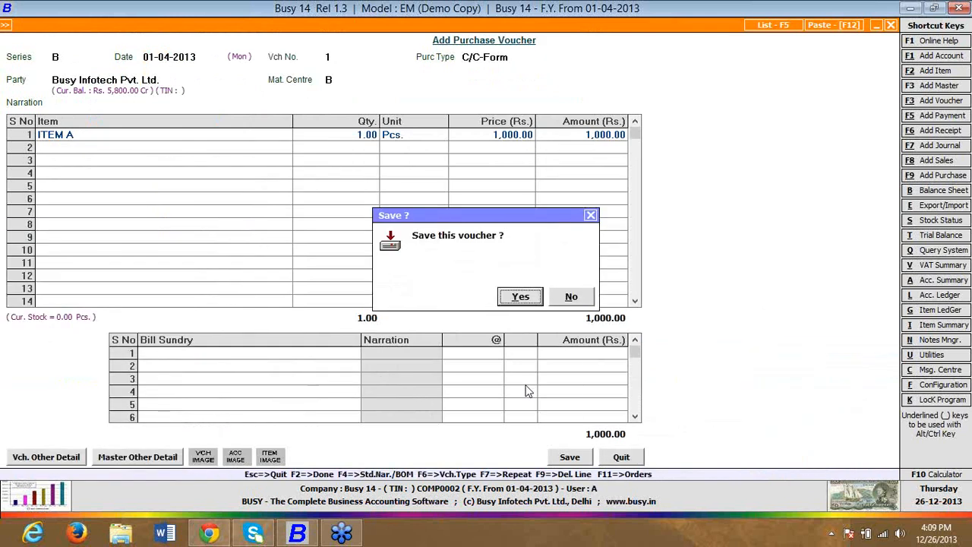
{"action": "key", "text": "Return"}
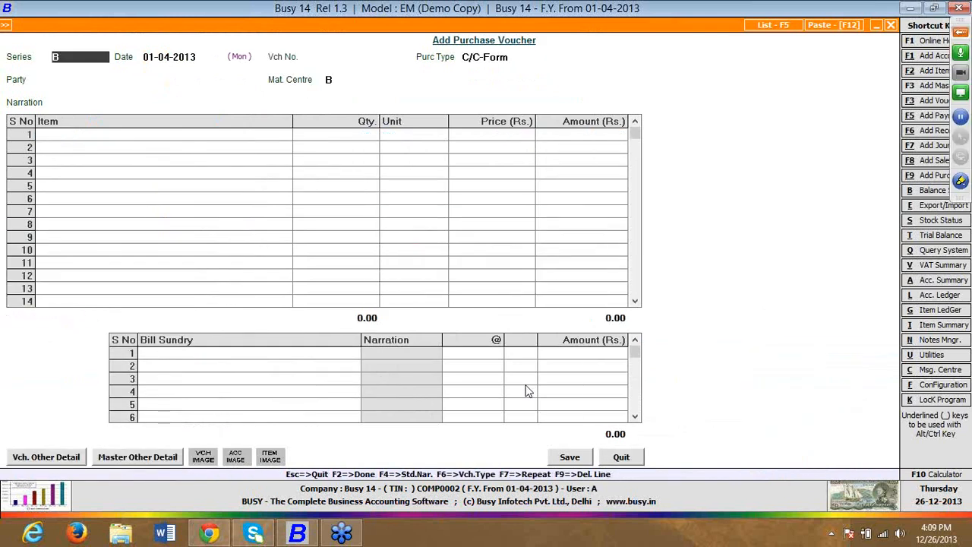
Step: Switch the company's financial year from 01-04-2013 to 01-04-2014
{"action": "key", "text": "Escape"}
{"action": "key", "text": "Down"}
{"action": "key", "text": "Down"}
{"action": "key", "text": "Down"}
{"action": "key", "text": "Down"}
{"action": "key", "text": "Down"}
{"action": "key", "text": "Return"}
{"action": "key", "text": "Return"}
{"action": "key", "text": "Return"}
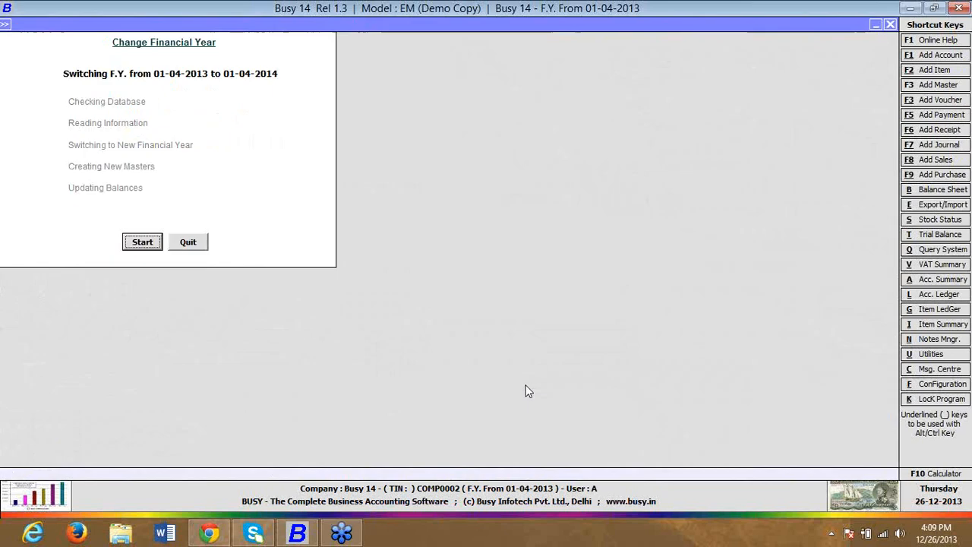
{"action": "key", "text": "Return"}
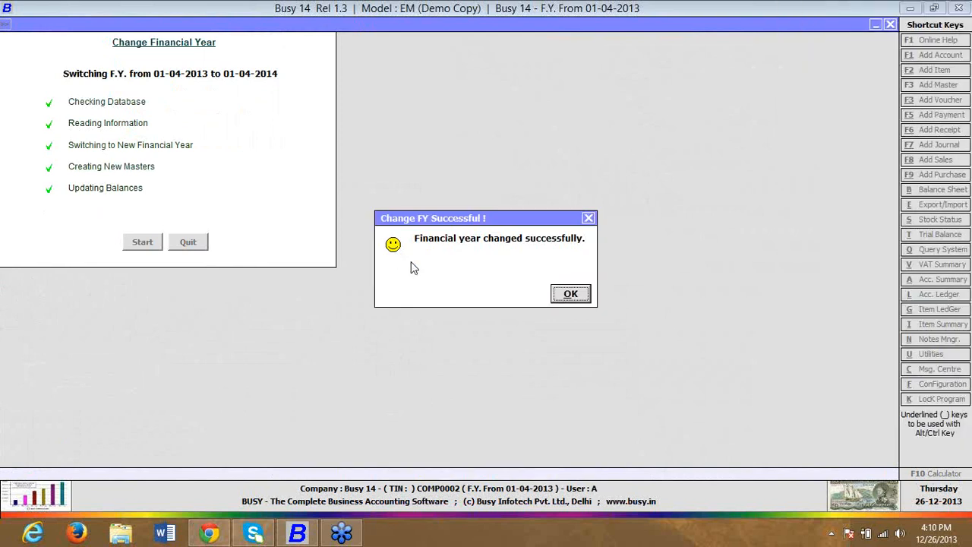
{"action": "left_click", "coordinate": [568, 293]}
Step: Start a new purchase voucher in series B dated 01-04-2014
{"action": "key", "text": "Down"}
{"action": "key", "text": "Down"}
{"action": "key", "text": "Down"}
{"action": "key", "text": "Down"}
{"action": "key", "text": "Return"}
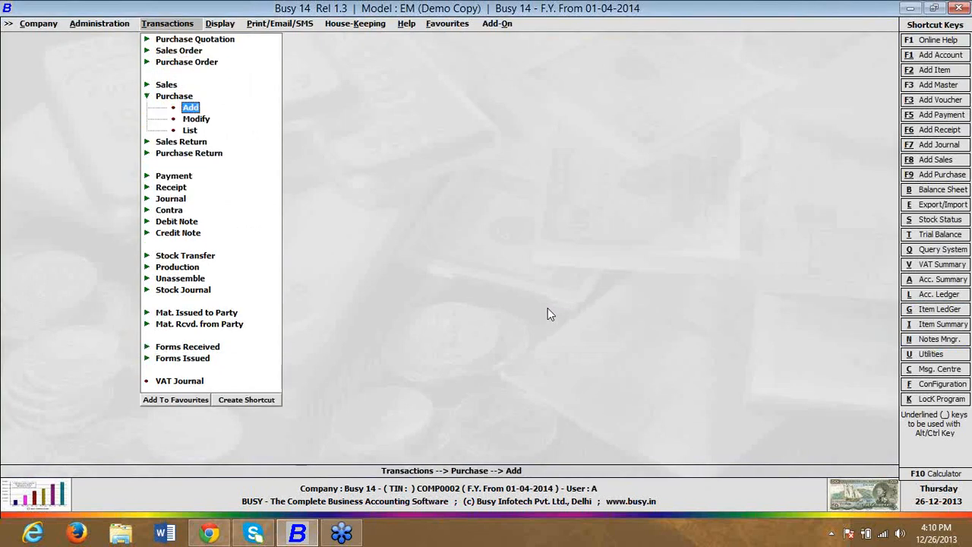
{"action": "key", "text": "Return"}
{"action": "key", "text": "Return"}
{"action": "key", "text": "Return"}
{"action": "key", "text": "Return"}
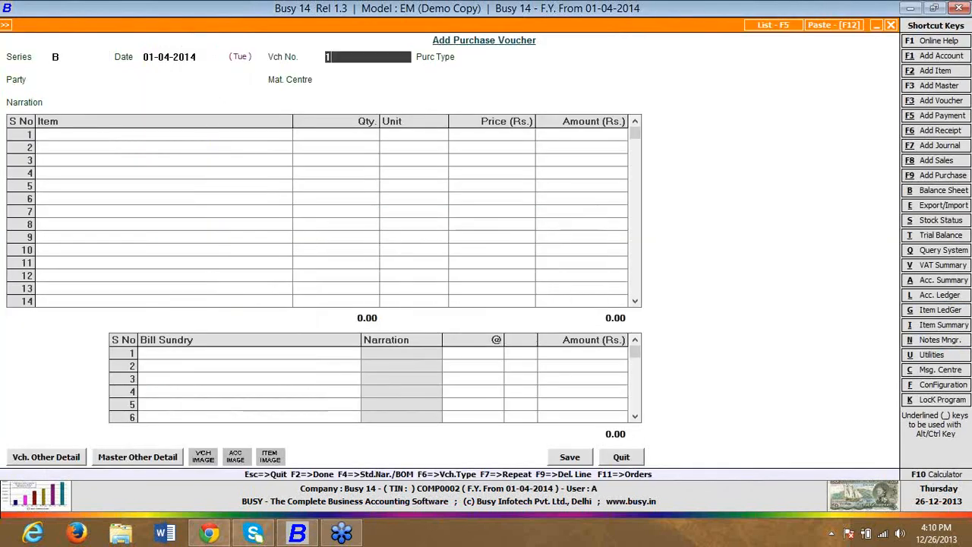
Step: Fill the new voucher's header with purchase type C/C-Form, party Busy Infotech Pvt. Ltd. and material centre B
{"action": "key", "text": "Return"}
{"action": "key", "text": "Return"}
{"action": "key", "text": "Down"}
{"action": "key", "text": "Return"}
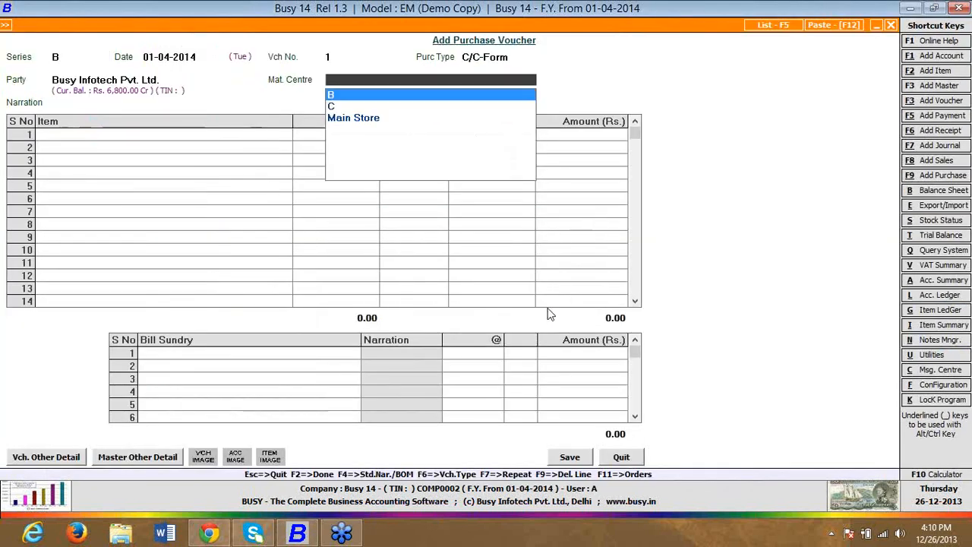
{"action": "key", "text": "Return"}
{"action": "key", "text": "Return"}
Step: Skip the transport details and enter ITEM A with quantity 12 Pcs. at a price of 120
{"action": "key", "text": "Return"}
{"action": "key", "text": "Return"}
{"action": "key", "text": "Return"}
{"action": "key", "text": "Return"}
{"action": "key", "text": "Return"}
{"action": "key", "text": "Return"}
{"action": "key", "text": "Return"}
{"action": "key", "text": "Return"}
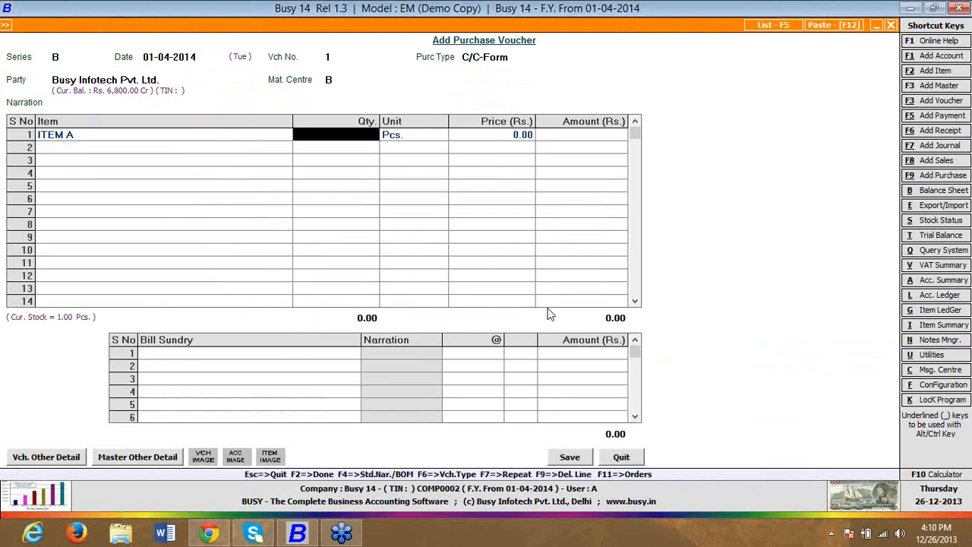
{"action": "type", "text": "12"}
{"action": "key", "text": "Return"}
{"action": "type", "text": "120"}
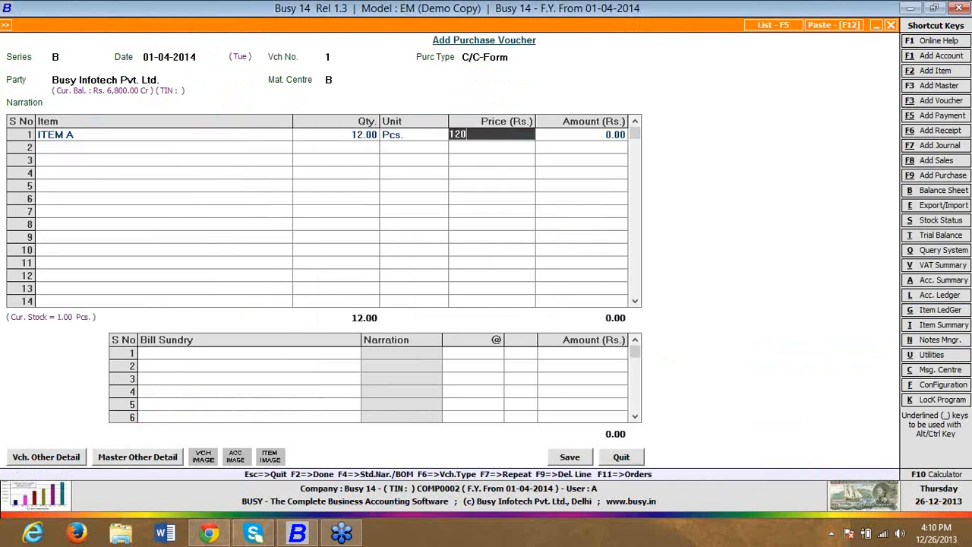
{"action": "key", "text": "Return"}
Step: Accept the blank sales tax reporting details and save the 01-04-2014 purchase voucher
{"action": "key", "text": "F2"}
{"action": "key", "text": "Left"}
{"action": "key", "text": "Return"}
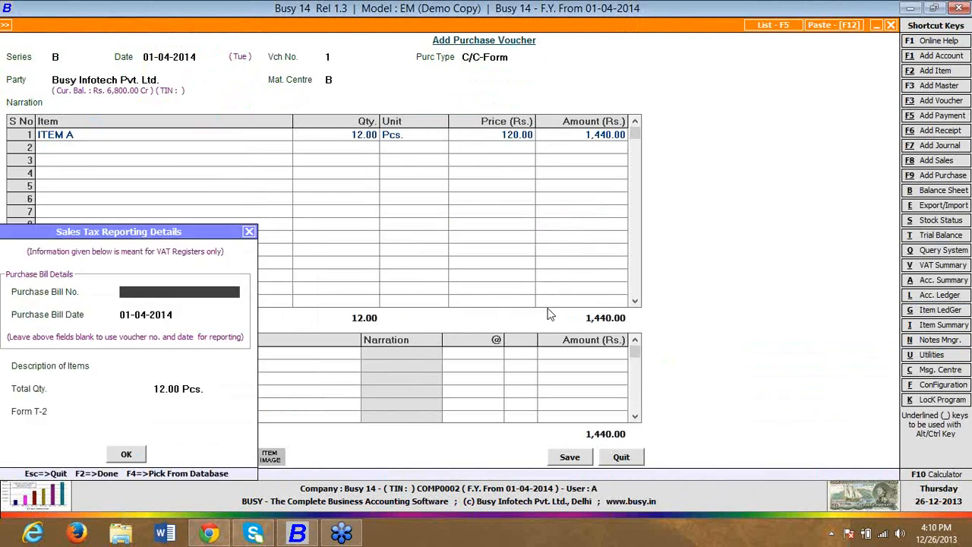
{"action": "key", "text": "F2"}
{"action": "key", "text": "F2"}
{"action": "key", "text": "Return"}
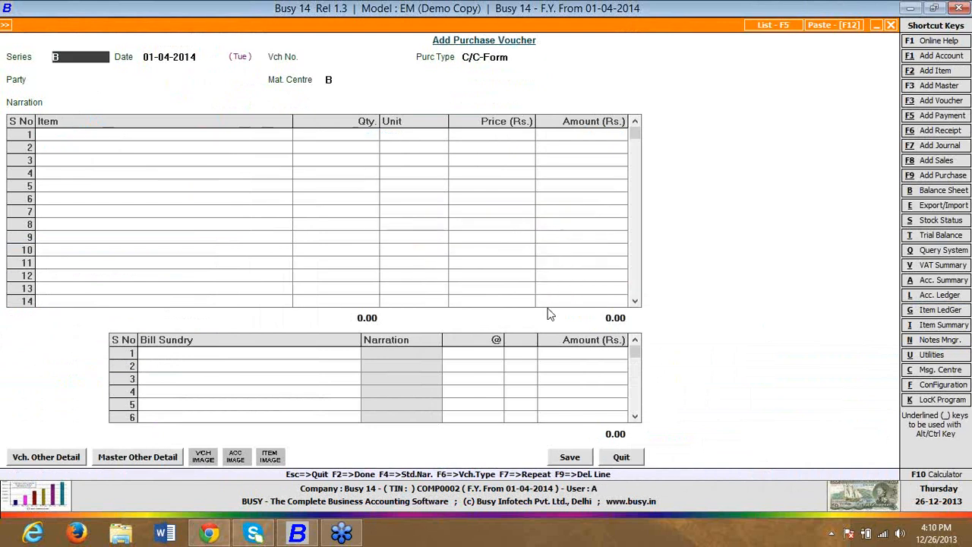
Step: Show the stock ledger of ITEM A for all material centres and branches, starting from 01-04-2013
{"action": "key", "text": "Escape"}
{"action": "key", "text": "alt+g"}
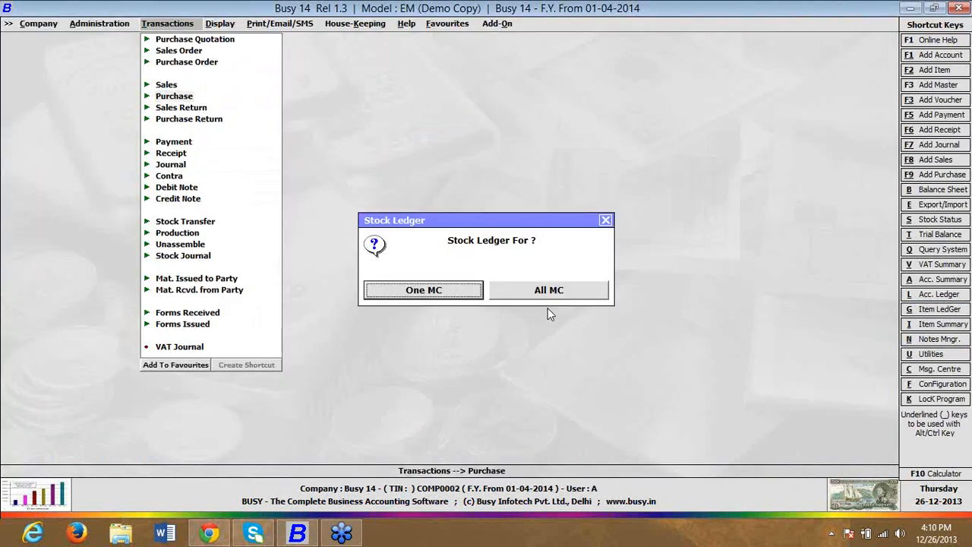
{"action": "key", "text": "Right"}
{"action": "key", "text": "Return"}
{"action": "key", "text": "Return"}
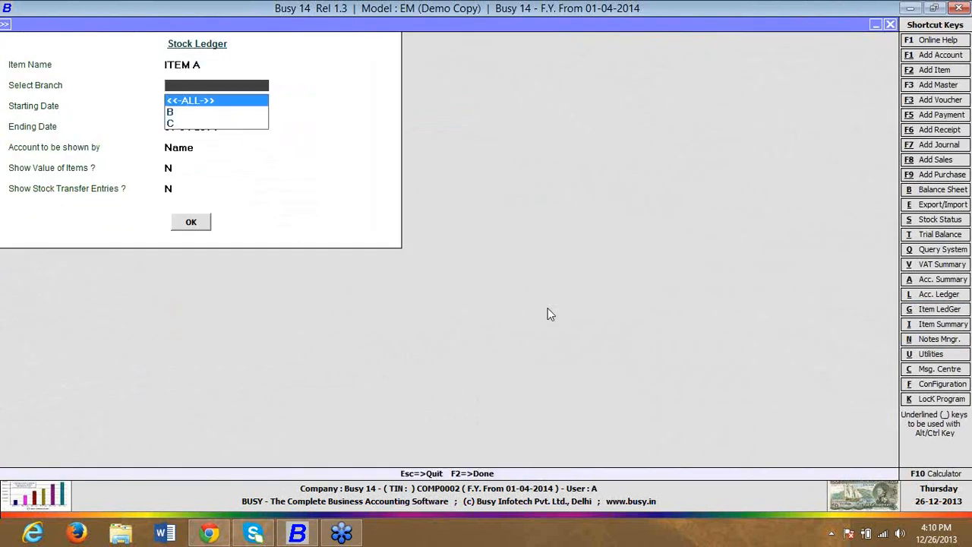
{"action": "key", "text": "Return"}
{"action": "type", "text": "01-04-2013"}
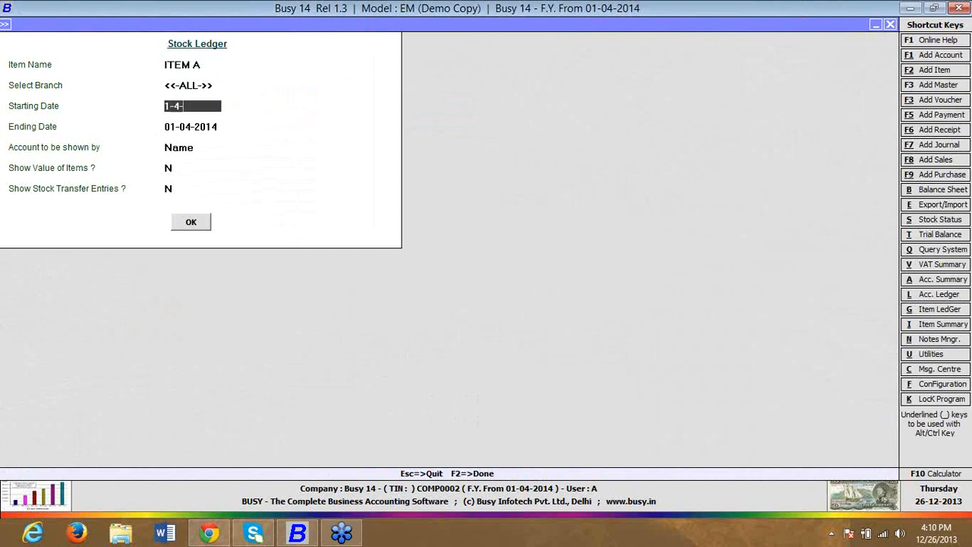
{"action": "key", "text": "Return"}
{"action": "key", "text": "F2"}
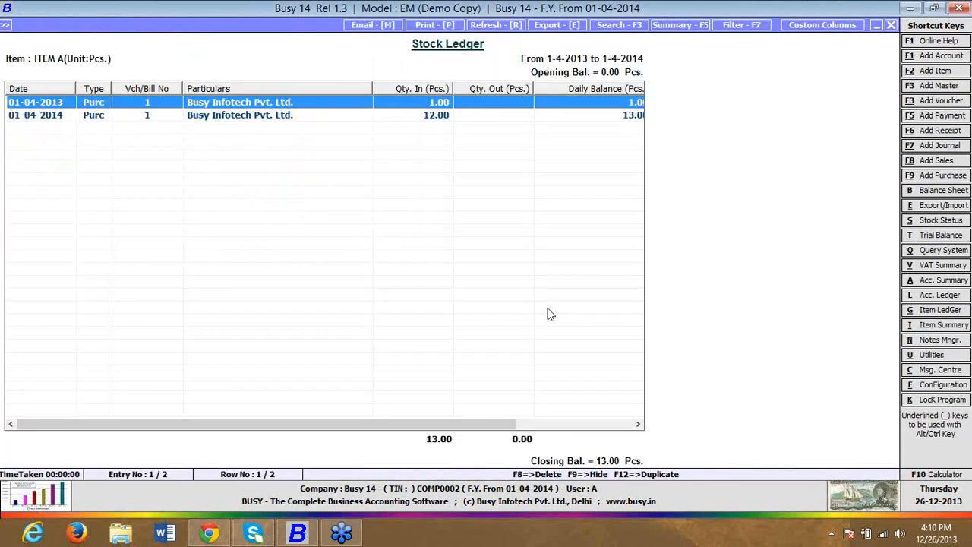
Step: Try to open the 01-04-2013 purchase from the stock ledger, view the 01-04-2014 one, and close the report
{"action": "key", "text": "Return"}
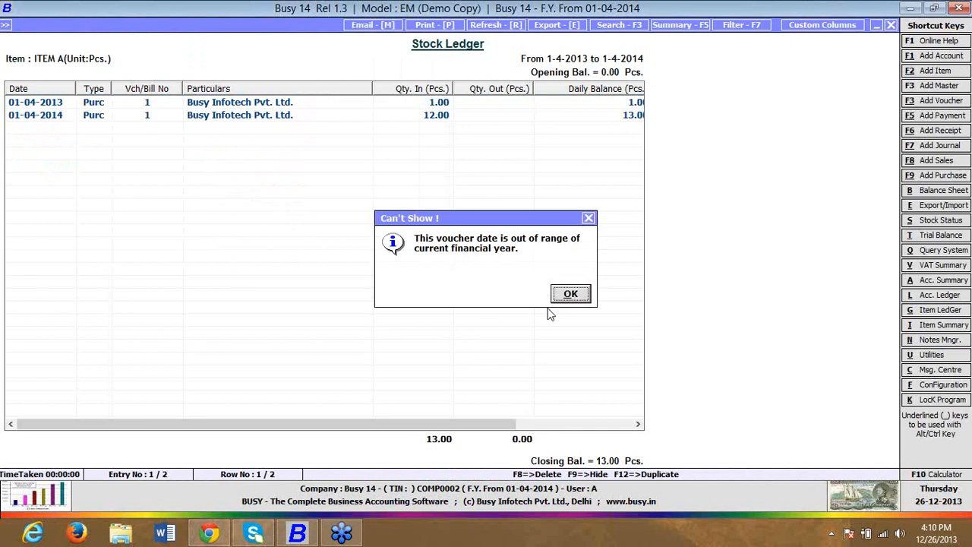
{"action": "key", "text": "Return"}
{"action": "key", "text": "Down"}
{"action": "key", "text": "Return"}
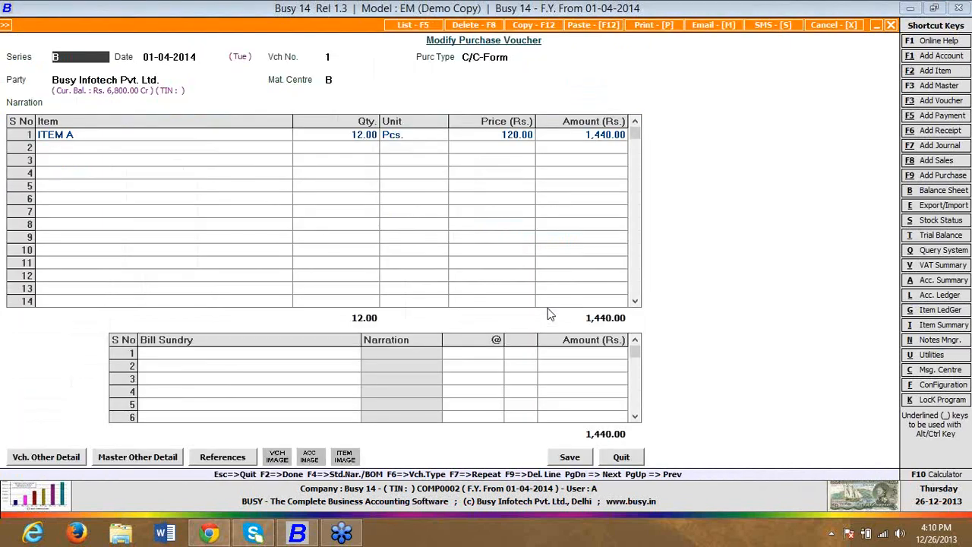
{"action": "key", "text": "Escape"}
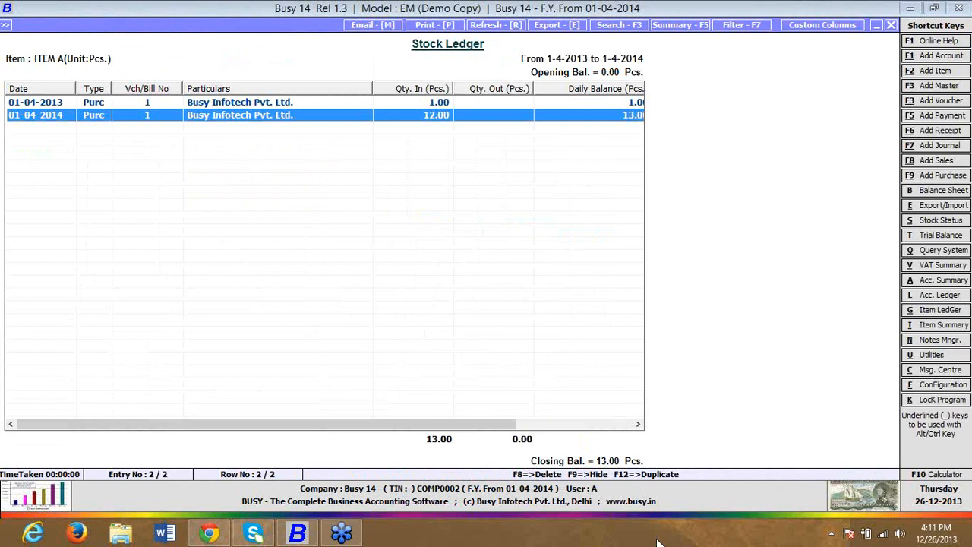
{"action": "key", "text": "Escape"}
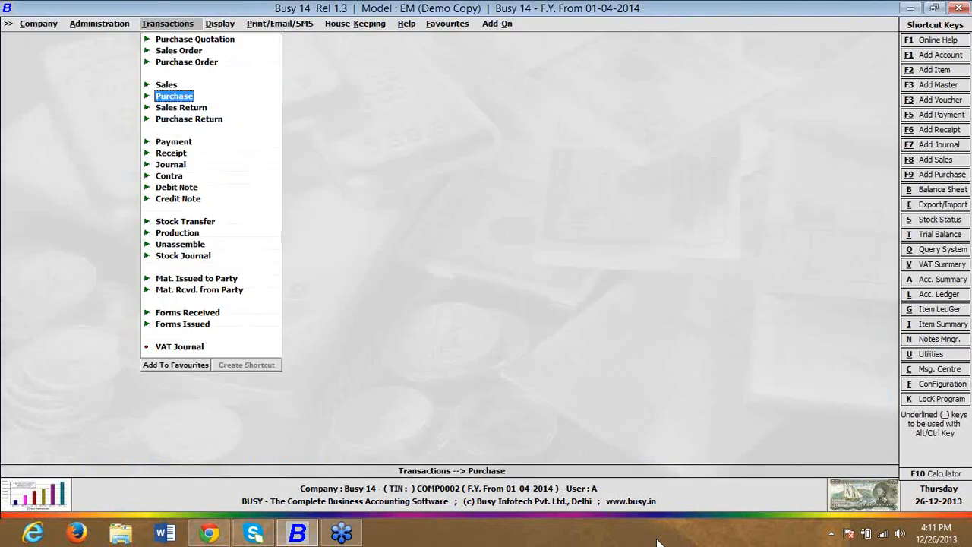
Step: Display the account ledger of Busy Infotech Pvt. Ltd. for 01-04-2014 as a single account with the default options
{"action": "key", "text": "alt+l"}
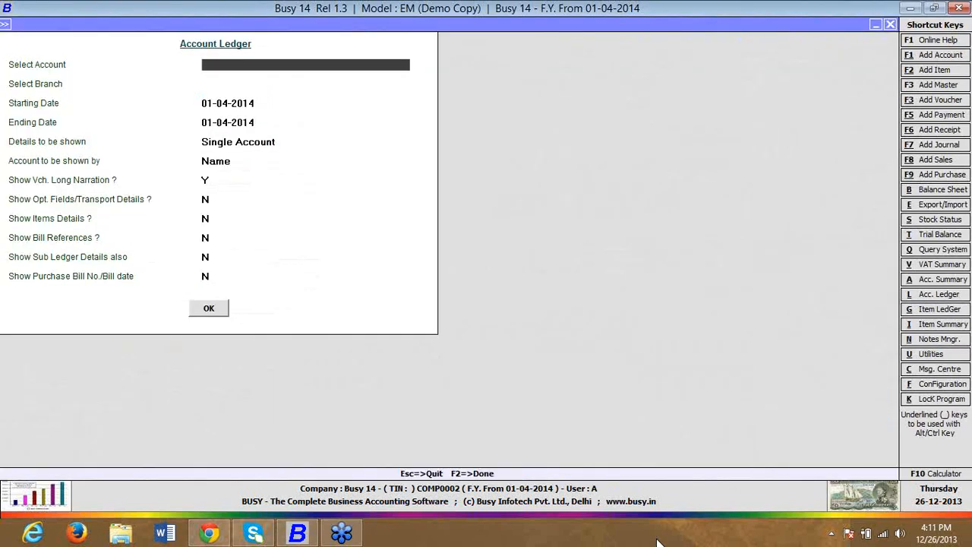
{"action": "type", "text": "busy"}
{"action": "key", "text": "Return"}
{"action": "key", "text": "Return"}
{"action": "key", "text": "Return"}
{"action": "key", "text": "Return"}
{"action": "key", "text": "Return"}
{"action": "key", "text": "Return"}
{"action": "key", "text": "Return"}
{"action": "key", "text": "Return"}
{"action": "key", "text": "Return"}
{"action": "key", "text": "Return"}
{"action": "key", "text": "Return"}
{"action": "key", "text": "Return"}
{"action": "key", "text": "Return"}
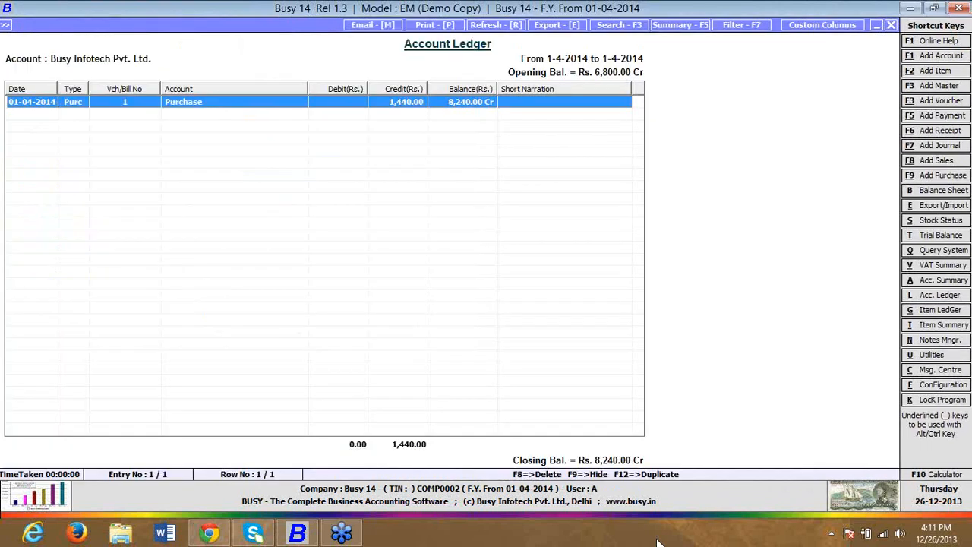
Step: Open the ledger's print settings from Busy and set Show Contact Details to Y
{"action": "key", "text": "alt+p"}
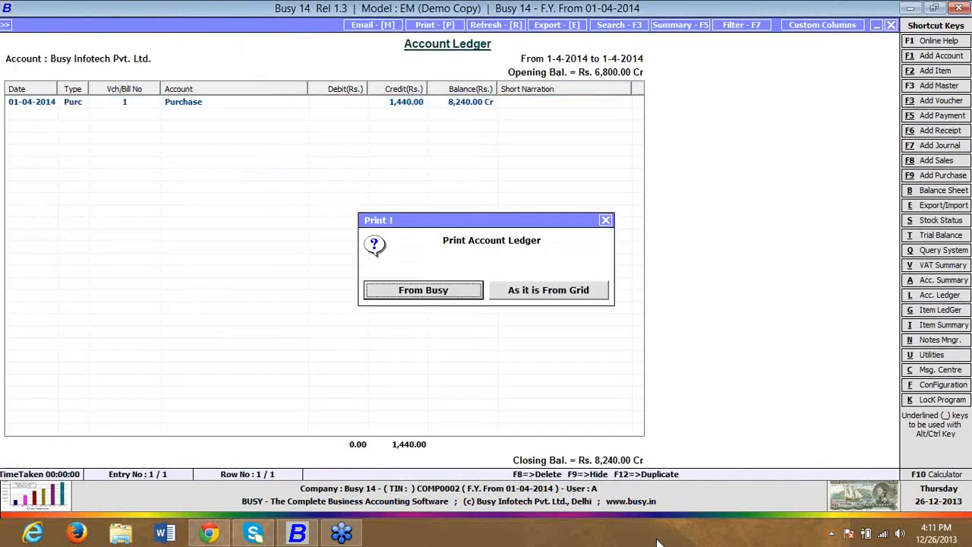
{"action": "key", "text": "Return"}
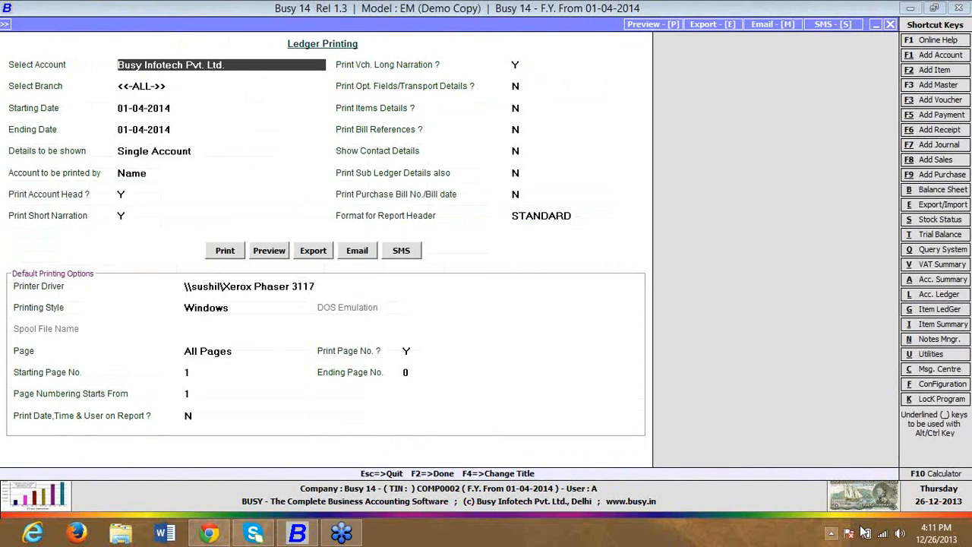
{"action": "left_click", "coordinate": [515, 150]}
{"action": "type", "text": "Y"}
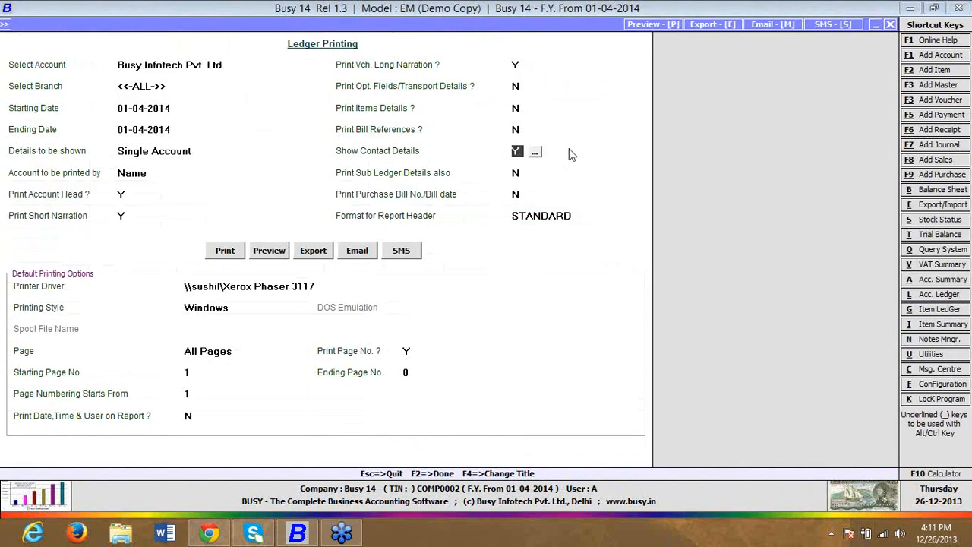
{"action": "key", "text": "Return"}
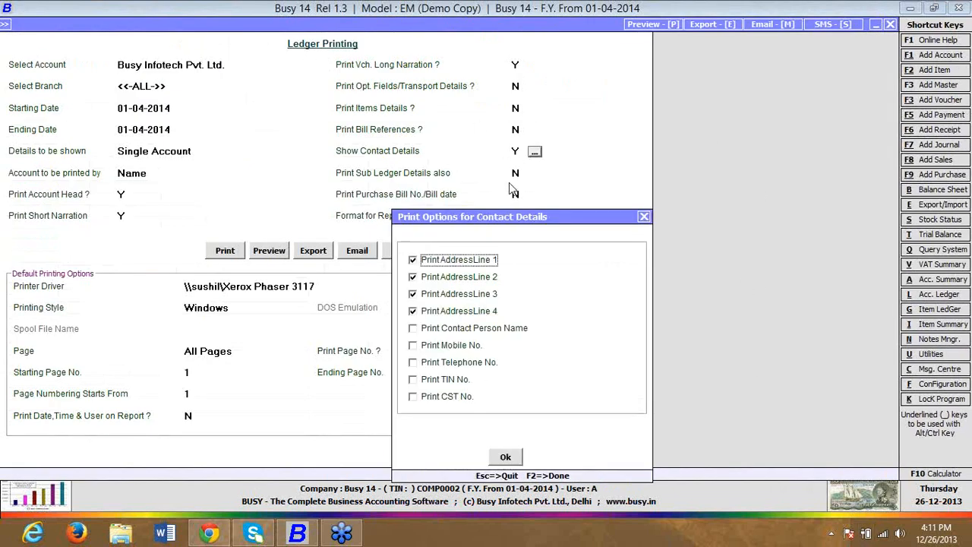
Step: Exclude address lines 1 to 4 from the printed contact details and include the mobile number and TIN number
{"action": "left_click", "coordinate": [467, 262]}
{"action": "left_click", "coordinate": [467, 280]}
{"action": "left_click", "coordinate": [467, 298]}
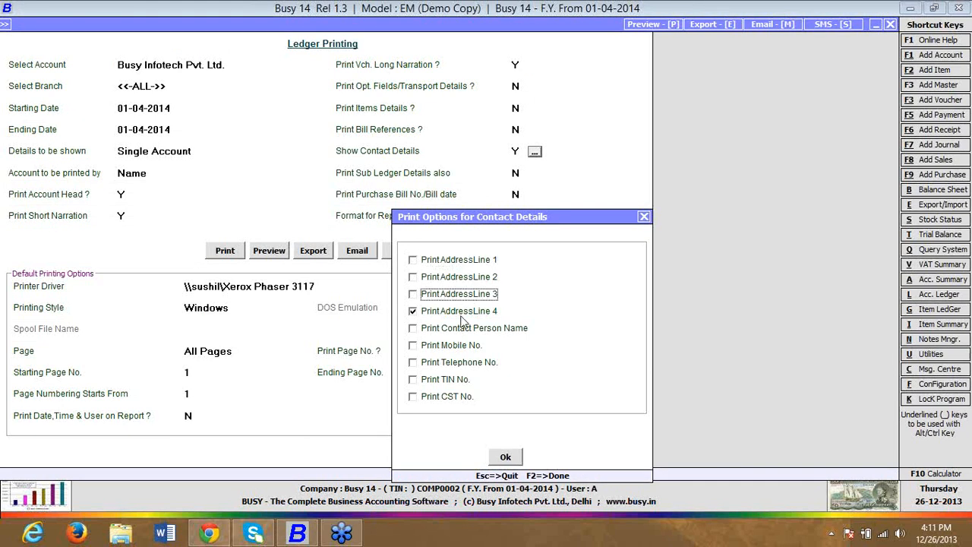
{"action": "left_click", "coordinate": [464, 312]}
{"action": "left_click", "coordinate": [458, 346]}
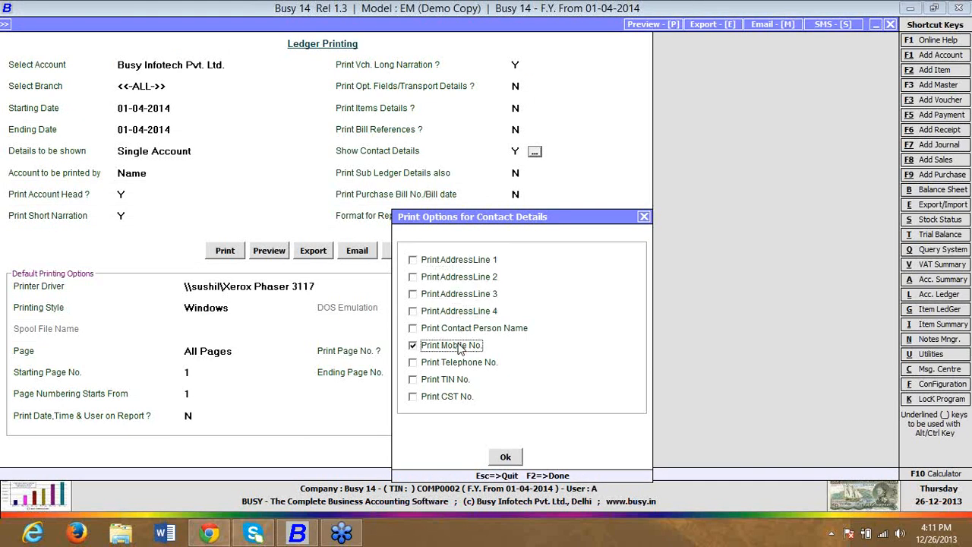
{"action": "left_click", "coordinate": [444, 380]}
{"action": "left_click", "coordinate": [505, 457]}
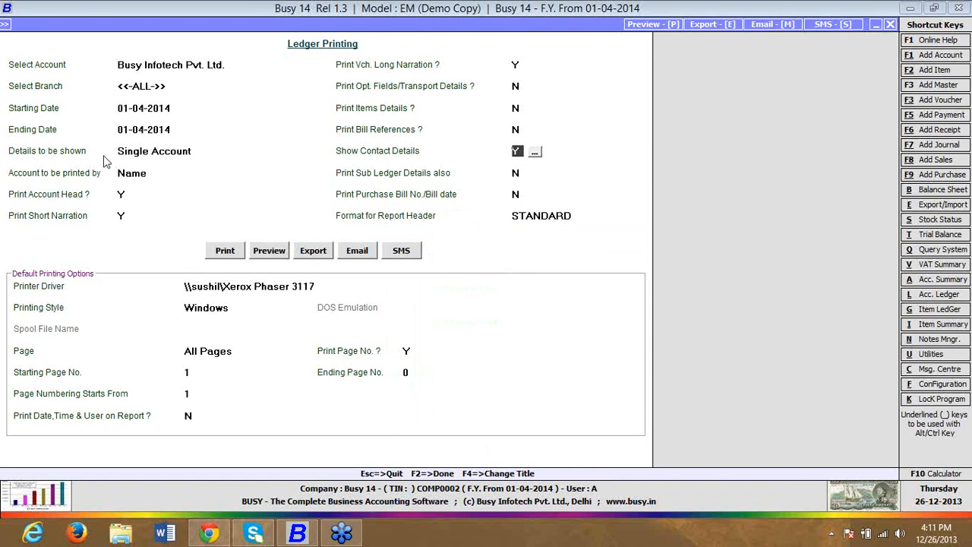
Step: Leave ledger printing and open the account master of Busy Infotech Pvt. Ltd. for modification
{"action": "key", "text": "Escape"}
{"action": "mouse_move", "coordinate": [10, 33]}
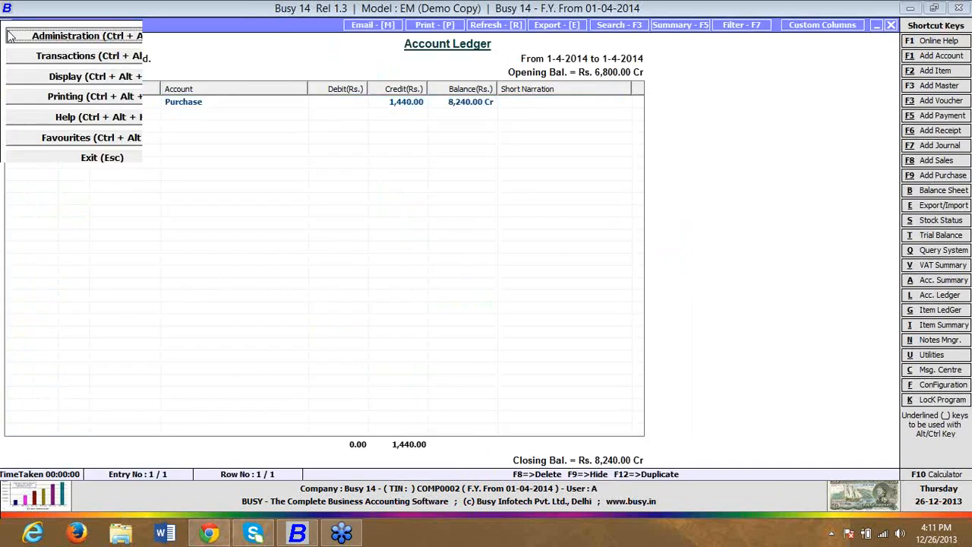
{"action": "left_click", "coordinate": [23, 54]}
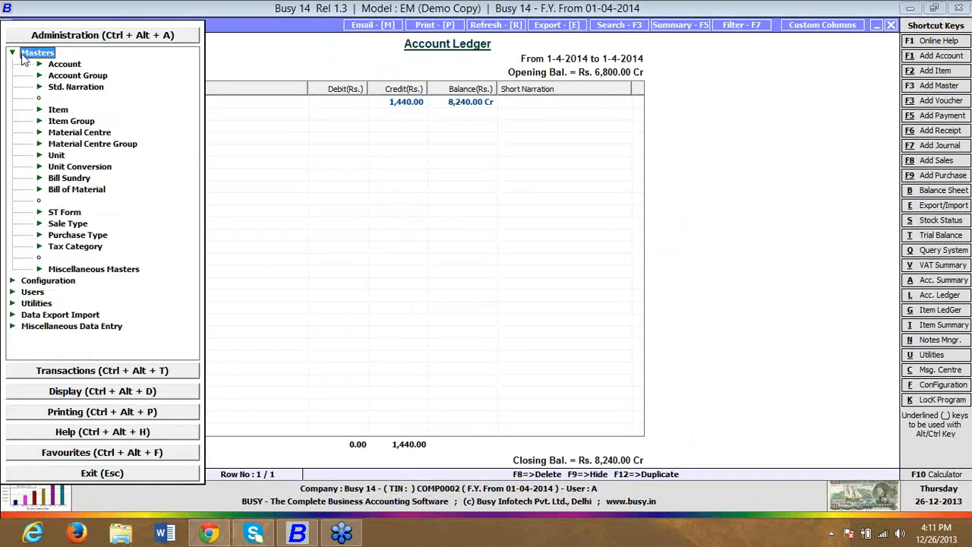
{"action": "left_click", "coordinate": [63, 65]}
{"action": "left_click", "coordinate": [82, 87]}
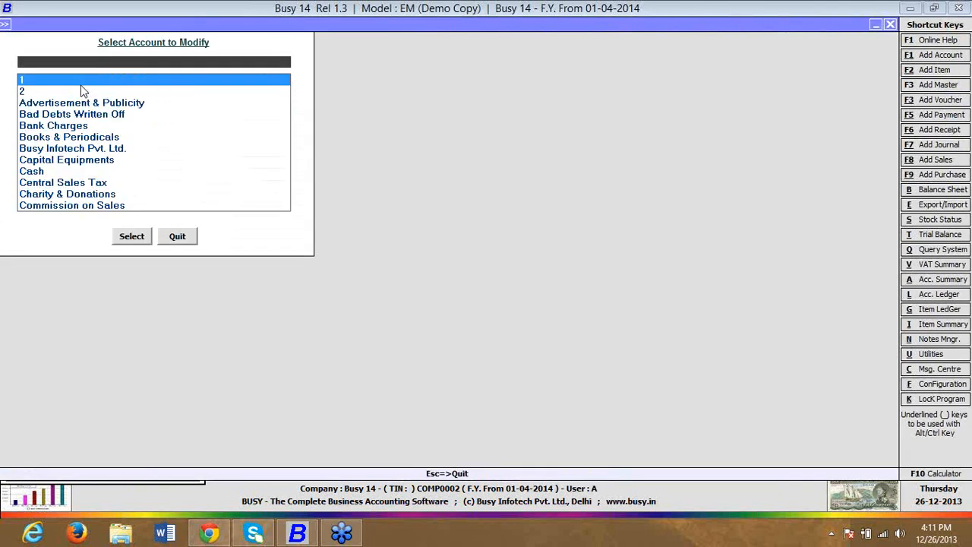
{"action": "type", "text": "busy"}
{"action": "key", "text": "Return"}
{"action": "key", "text": "Return"}
{"action": "key", "text": "Return"}
{"action": "key", "text": "Return"}
{"action": "key", "text": "Return"}
{"action": "key", "text": "Return"}
{"action": "key", "text": "Return"}
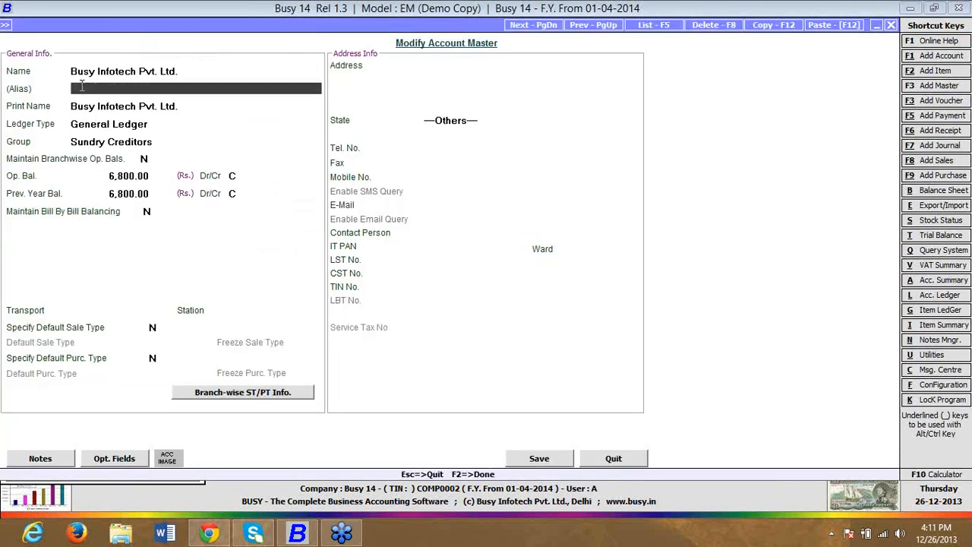
{"action": "key", "text": "Return"}
{"action": "key", "text": "Return"}
{"action": "key", "text": "Return"}
{"action": "key", "text": "Return"}
{"action": "key", "text": "Return"}
{"action": "key", "text": "Return"}
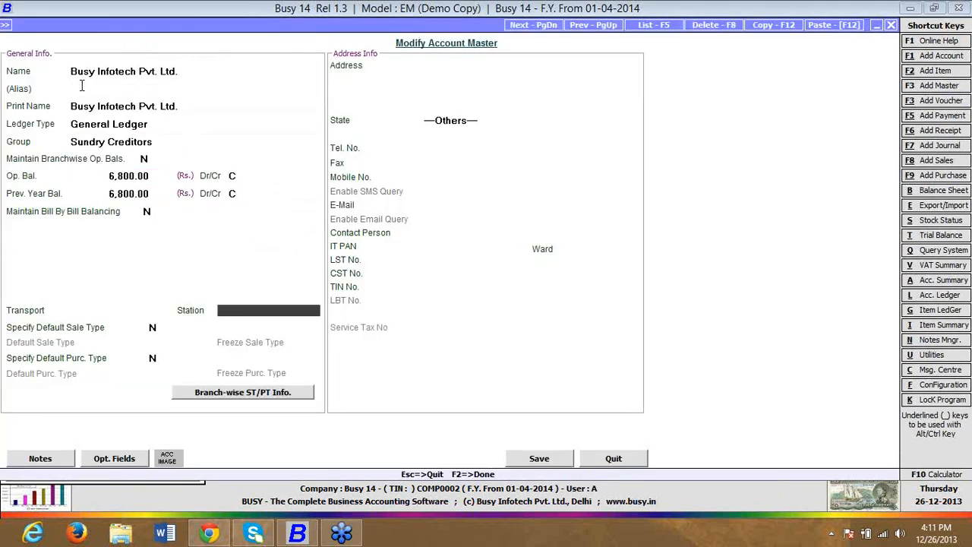
{"action": "key", "text": "Escape"}
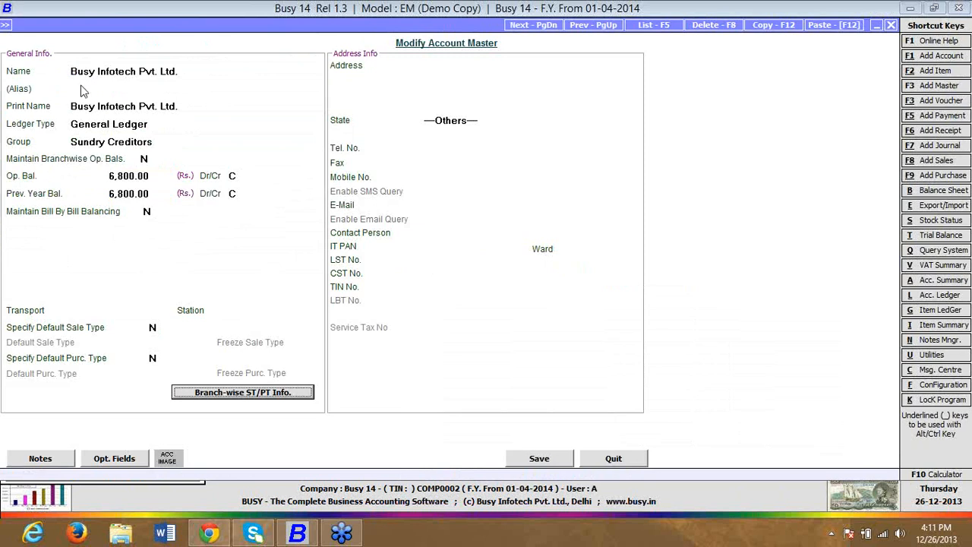
Step: Enter "Address 1'" as the account's first address line and fill in its mobile number
{"action": "left_click", "coordinate": [432, 65]}
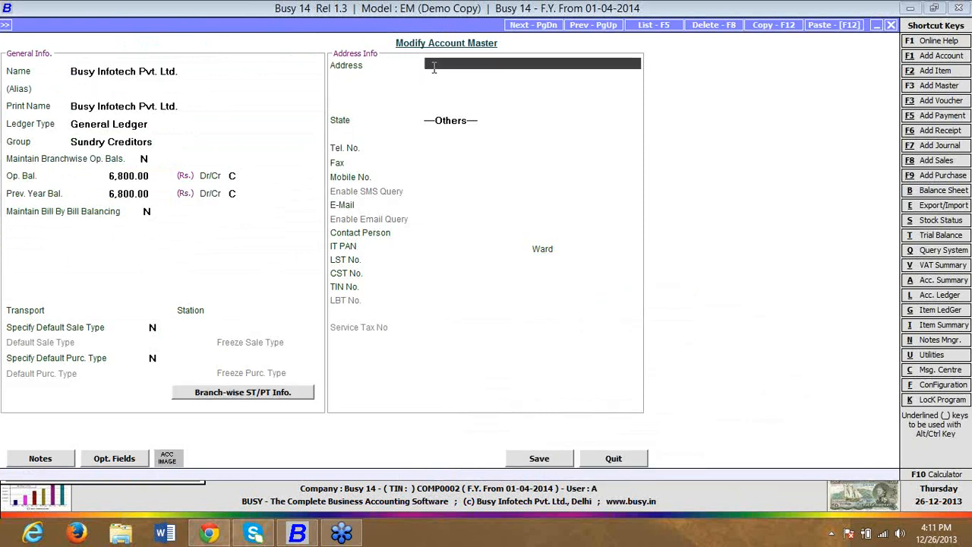
{"action": "type", "text": "address 1'"}
{"action": "key", "text": "Return"}
{"action": "key", "text": "Return"}
{"action": "key", "text": "Return"}
{"action": "key", "text": "Return"}
{"action": "key", "text": "Return"}
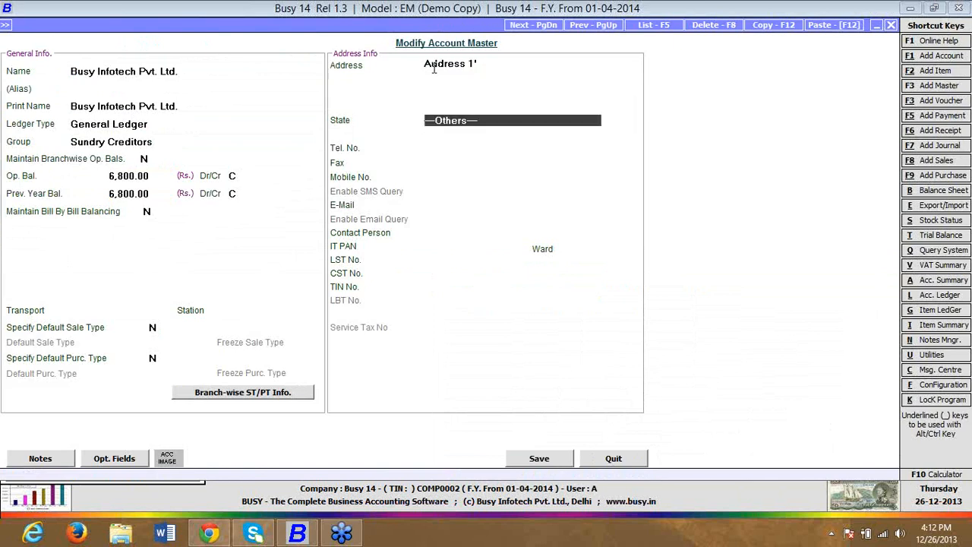
{"action": "type", "text": "9999999999"}
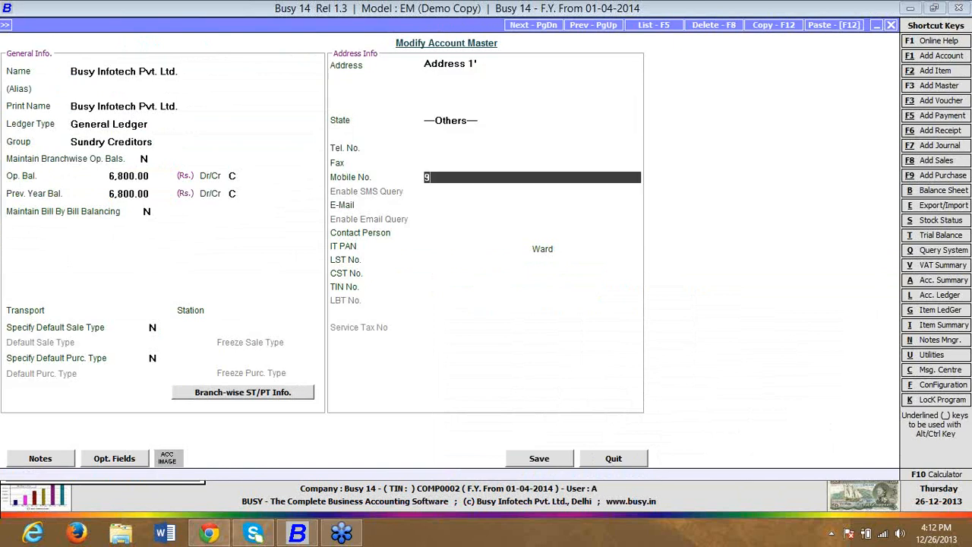
{"action": "key", "text": "Return"}
Step: Fill in the account's TIN number and save the modified account master
{"action": "key", "text": "Return"}
{"action": "key", "text": "Return"}
{"action": "key", "text": "Return"}
{"action": "key", "text": "Return"}
{"action": "key", "text": "Return"}
{"action": "key", "text": "Return"}
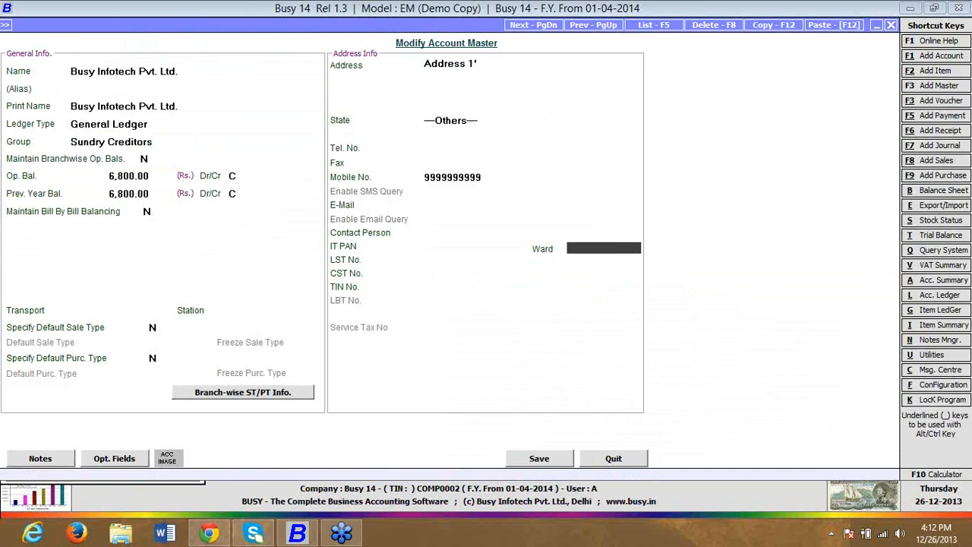
{"action": "type", "text": "07333333333"}
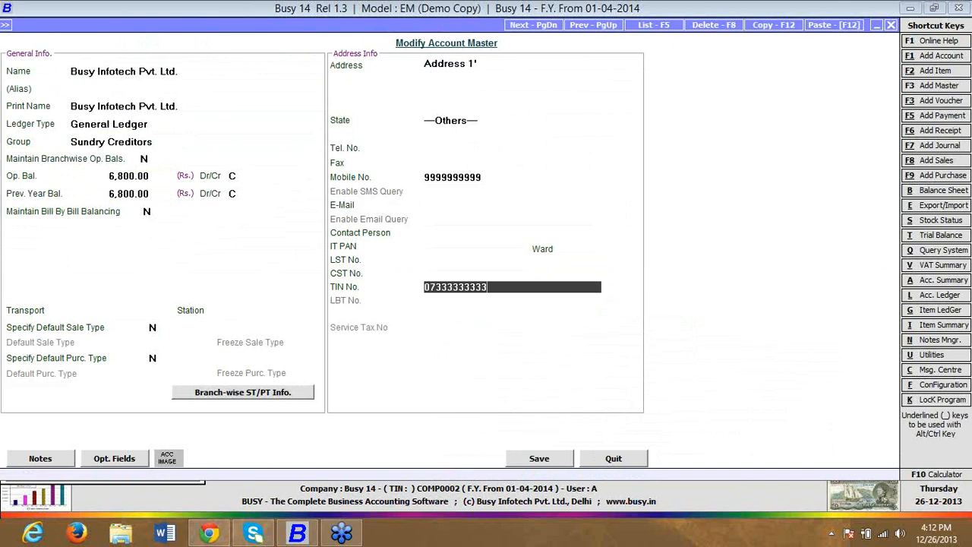
{"action": "key", "text": "Return"}
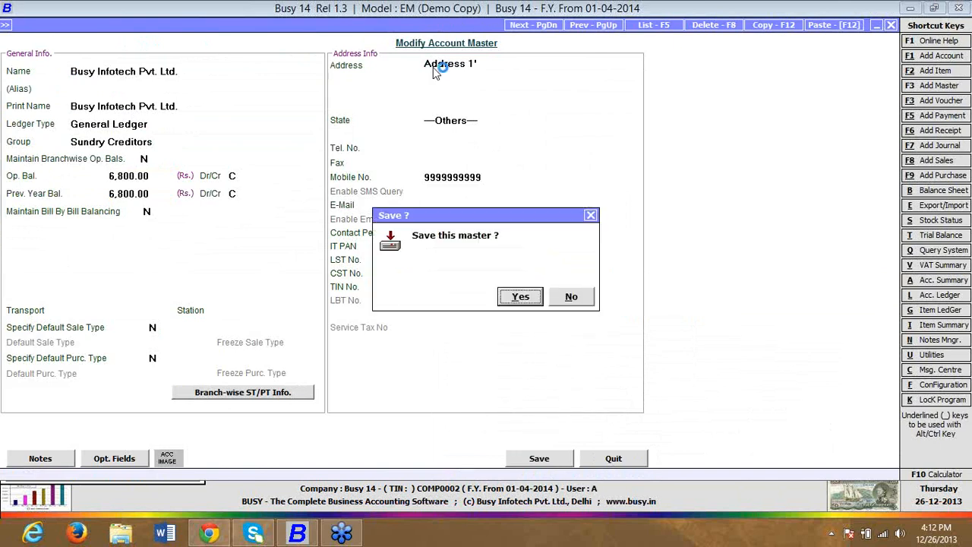
{"action": "key", "text": "Return"}
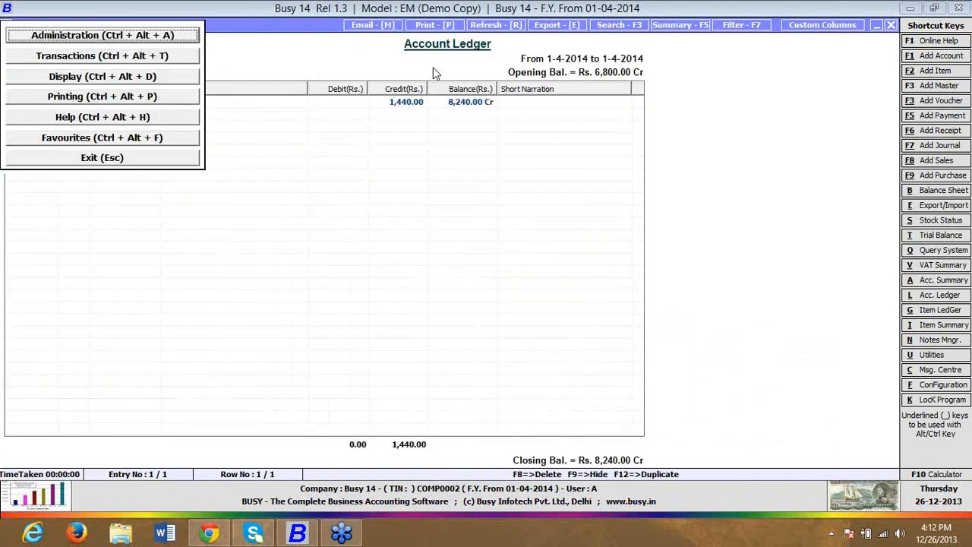
Step: Preview the ledger printed from Busy with Show Contact Details set to Y and only the mobile and TIN numbers included
{"action": "key", "text": "alt+p"}
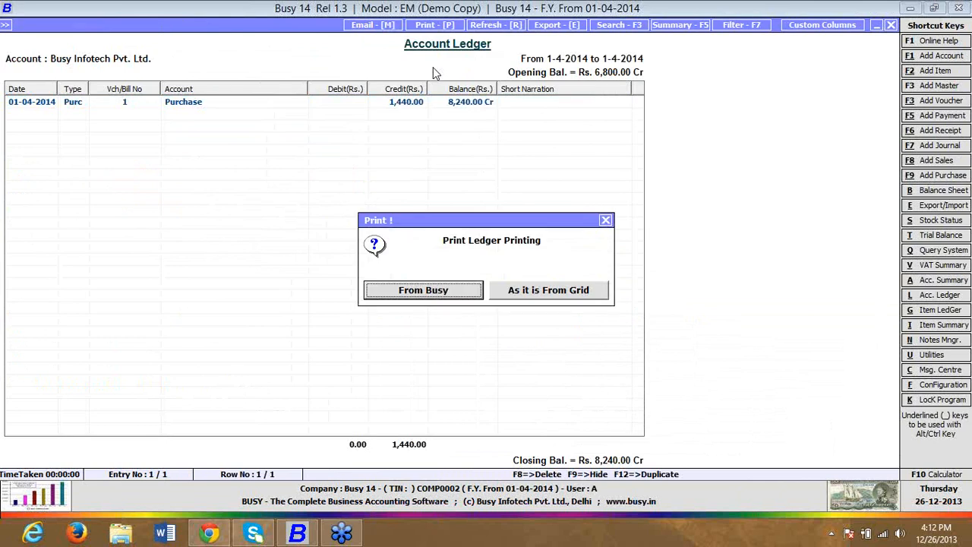
{"action": "key", "text": "Return"}
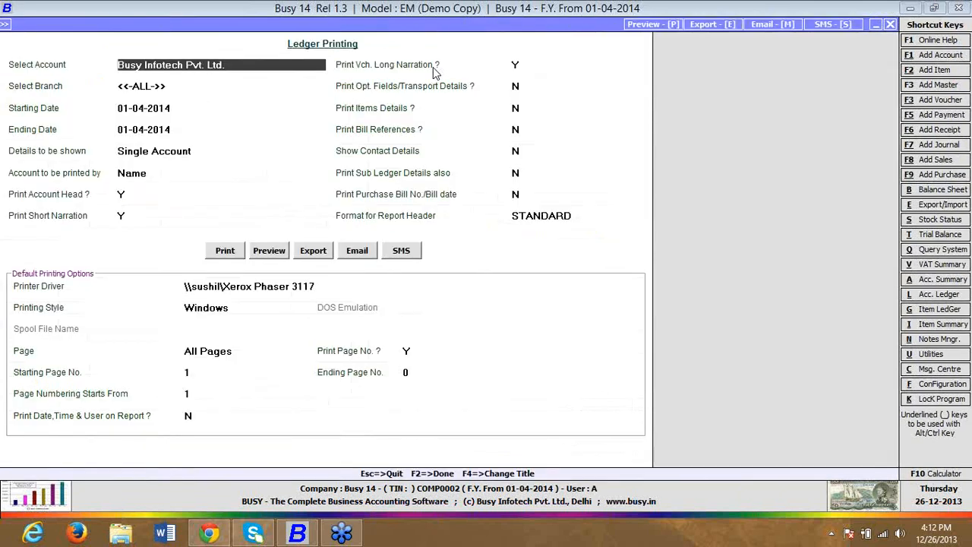
{"action": "left_click", "coordinate": [514, 151]}
{"action": "key", "text": "y"}
{"action": "left_click", "coordinate": [534, 152]}
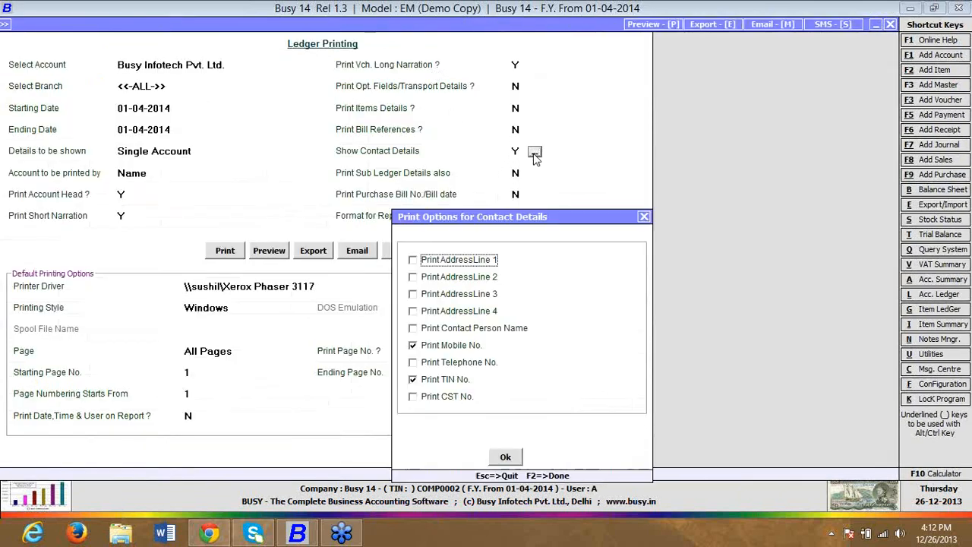
{"action": "left_click", "coordinate": [503, 458]}
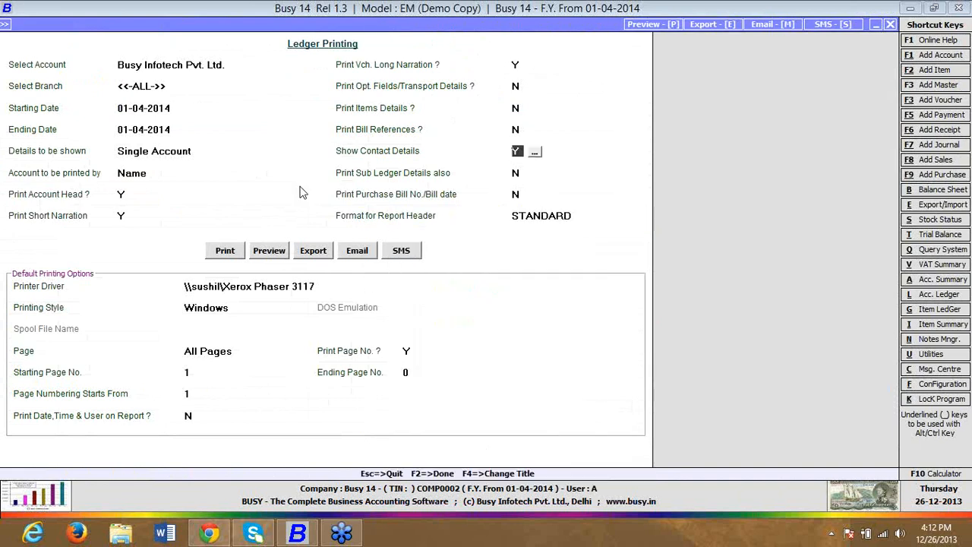
{"action": "left_click", "coordinate": [267, 252]}
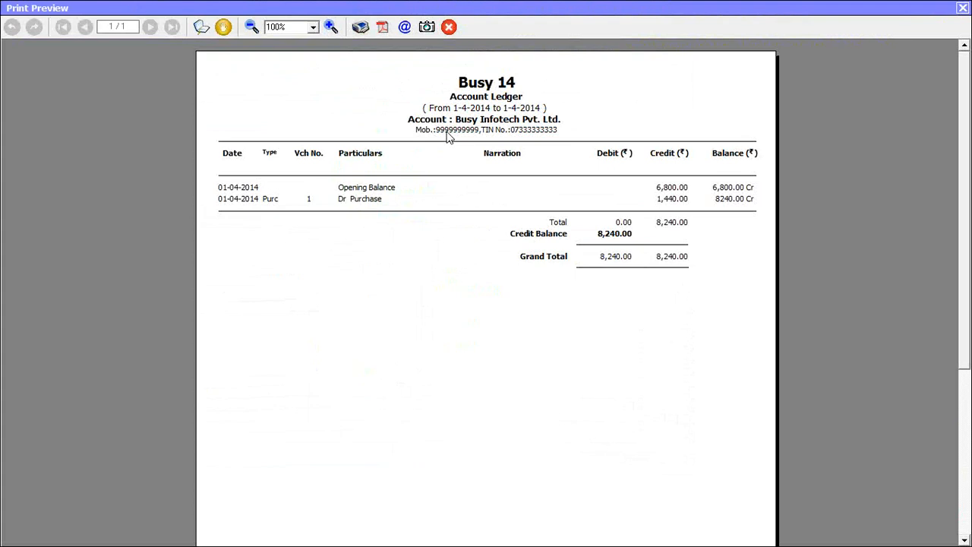
{"action": "key", "text": "Escape"}
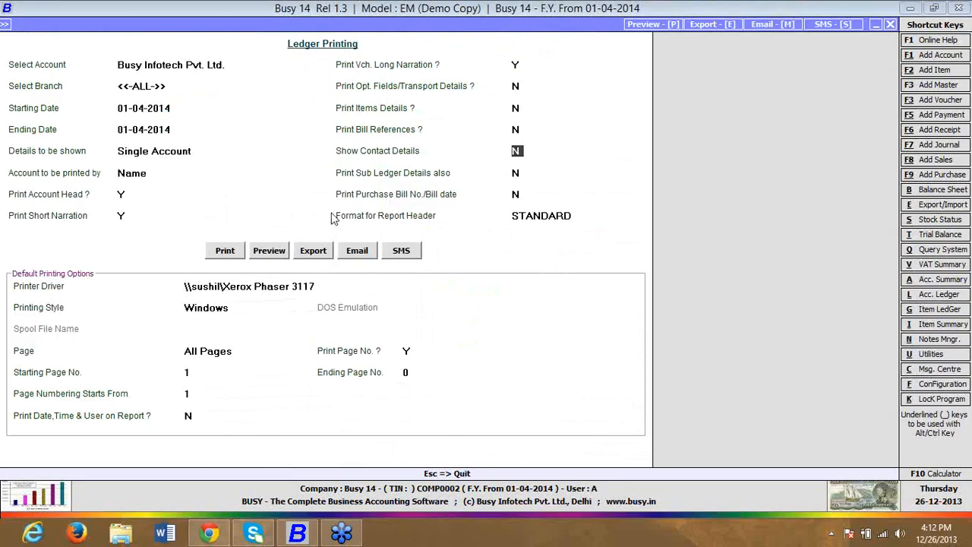
{"action": "left_click", "coordinate": [272, 255]}
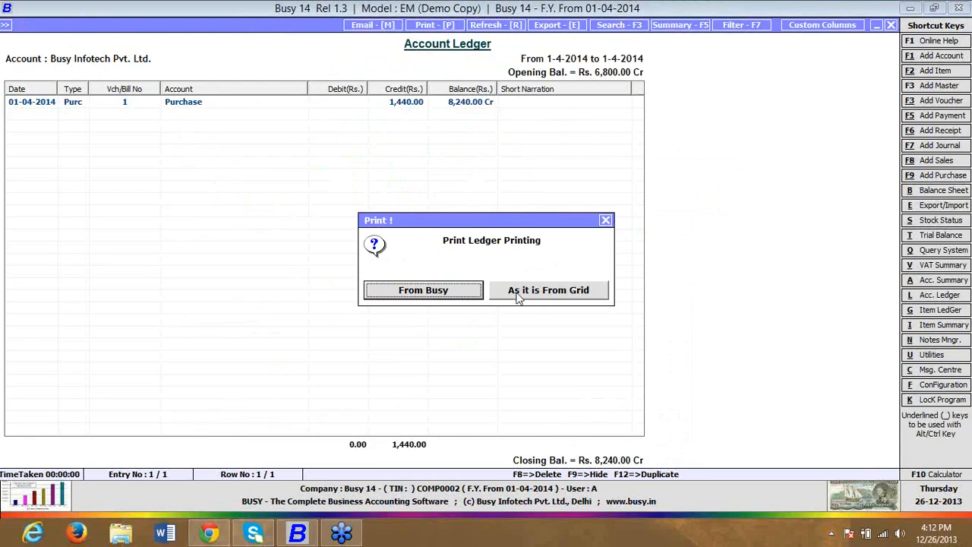
{"action": "left_click", "coordinate": [520, 293]}
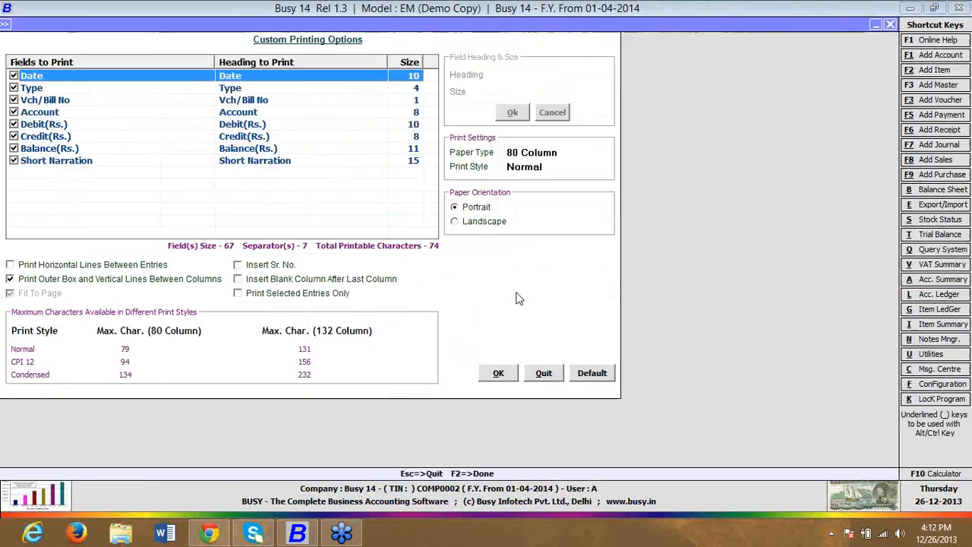
{"action": "left_click", "coordinate": [498, 372]}
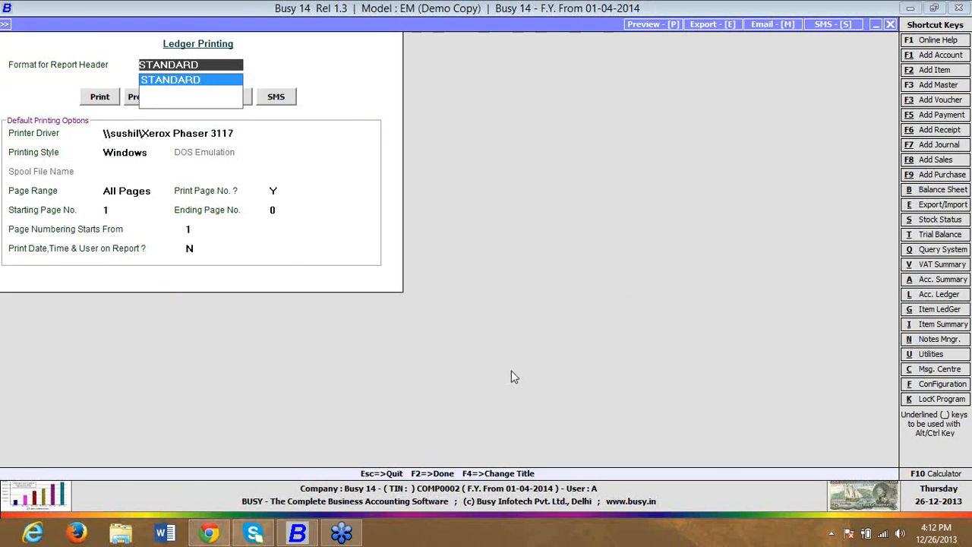
{"action": "key", "text": "Return"}
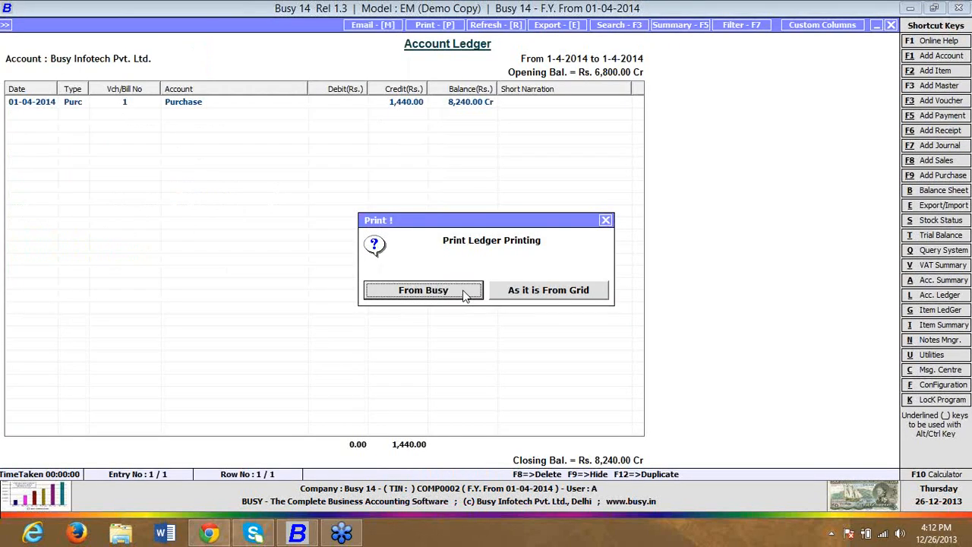
Step: Open the ledger's print settings from Busy, set Show Contact Details to Y and include address line 1 with the mobile and TIN numbers
{"action": "left_click", "coordinate": [461, 292]}
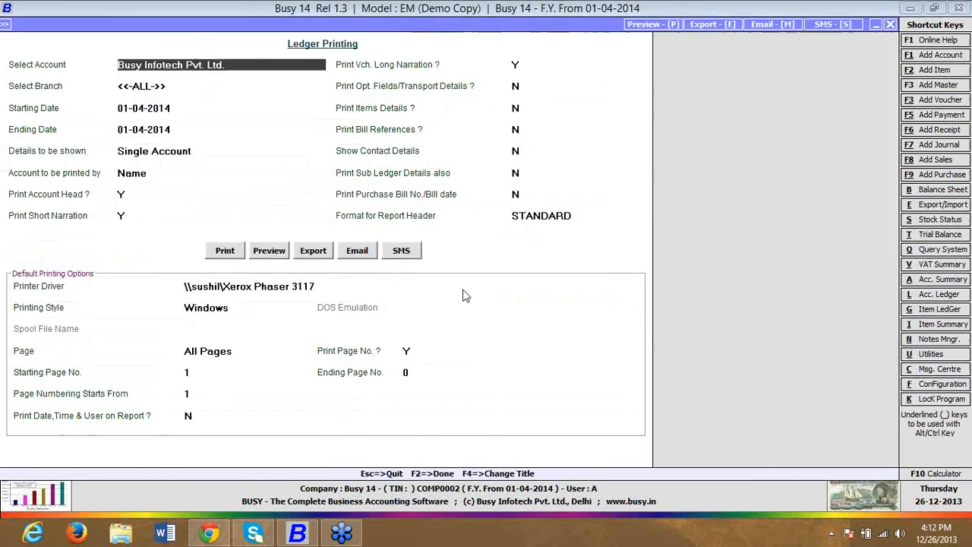
{"action": "left_click", "coordinate": [516, 152]}
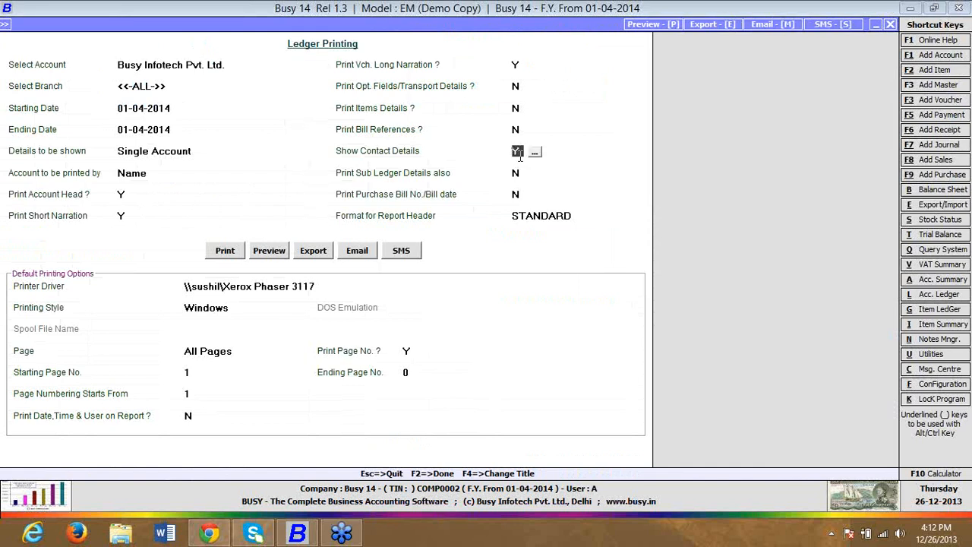
{"action": "type", "text": "Y"}
{"action": "key", "text": "Return"}
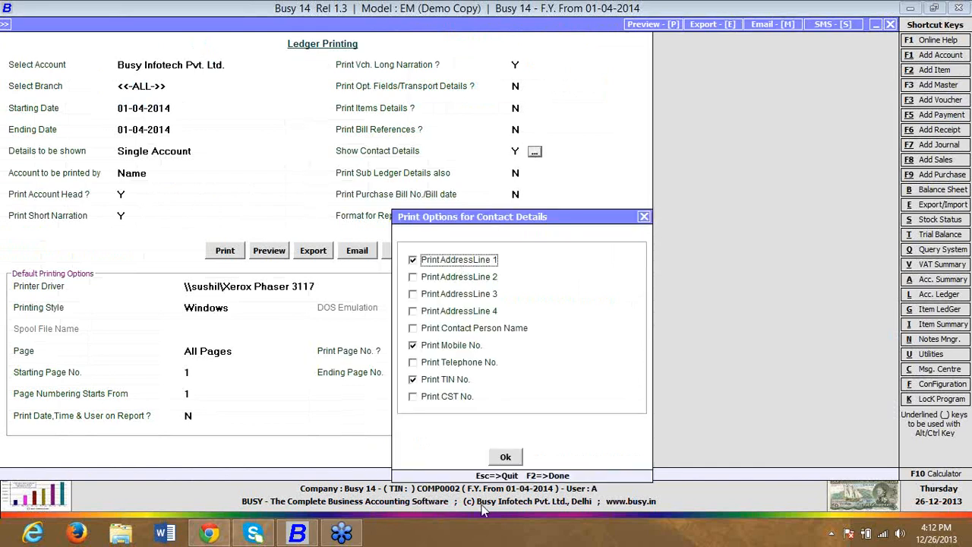
{"action": "left_click", "coordinate": [505, 457]}
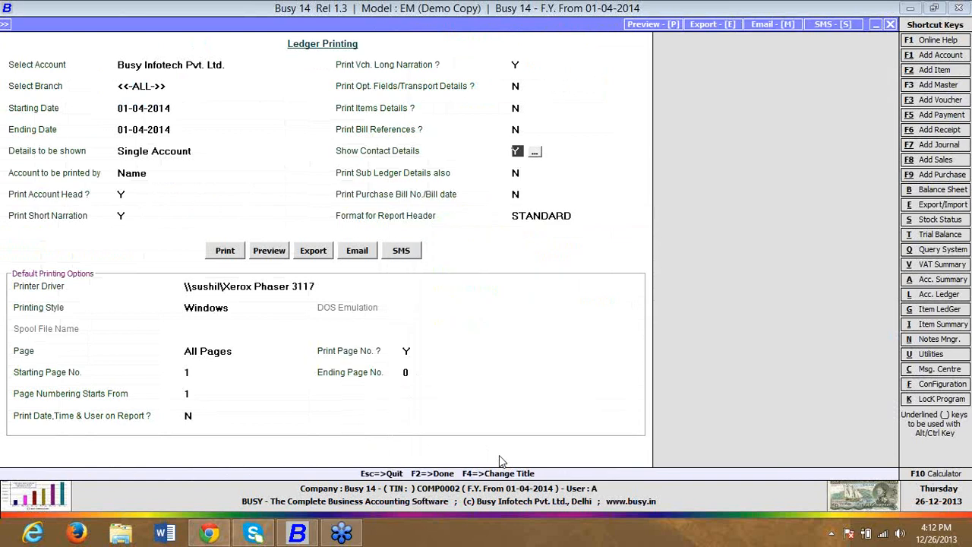
Step: Preview the account ledger with the address, mobile and TIN details, and close the preview and the ledger report
{"action": "left_click", "coordinate": [284, 252]}
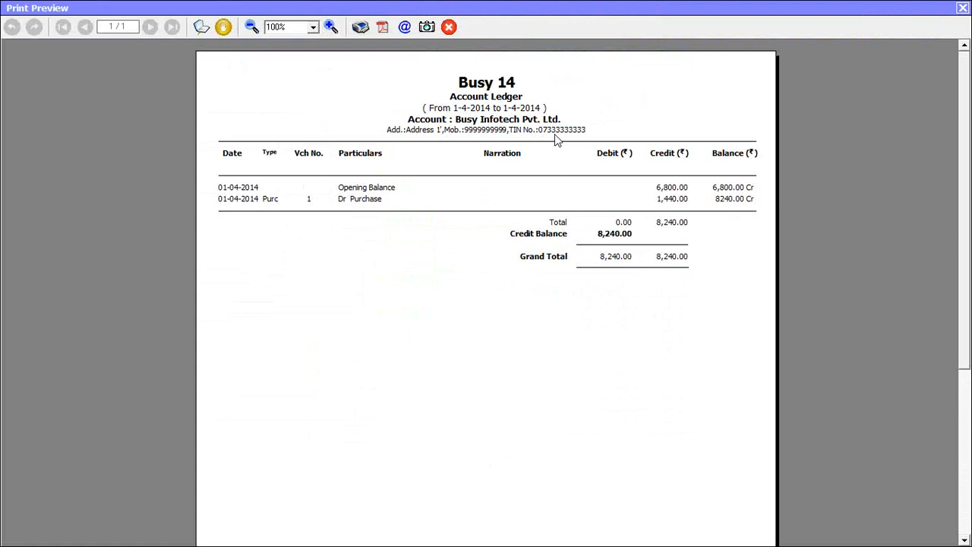
{"action": "key", "text": "Escape"}
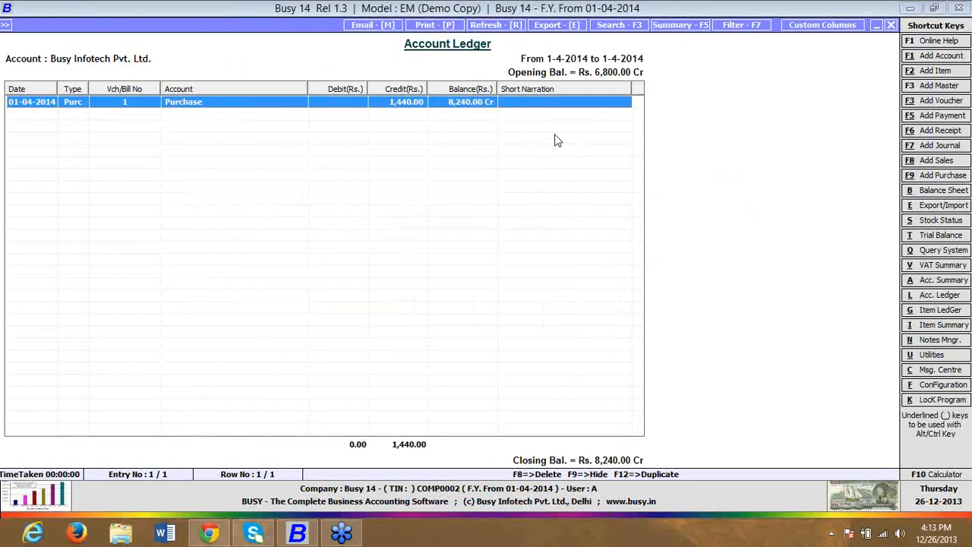
{"action": "key", "text": "Escape"}
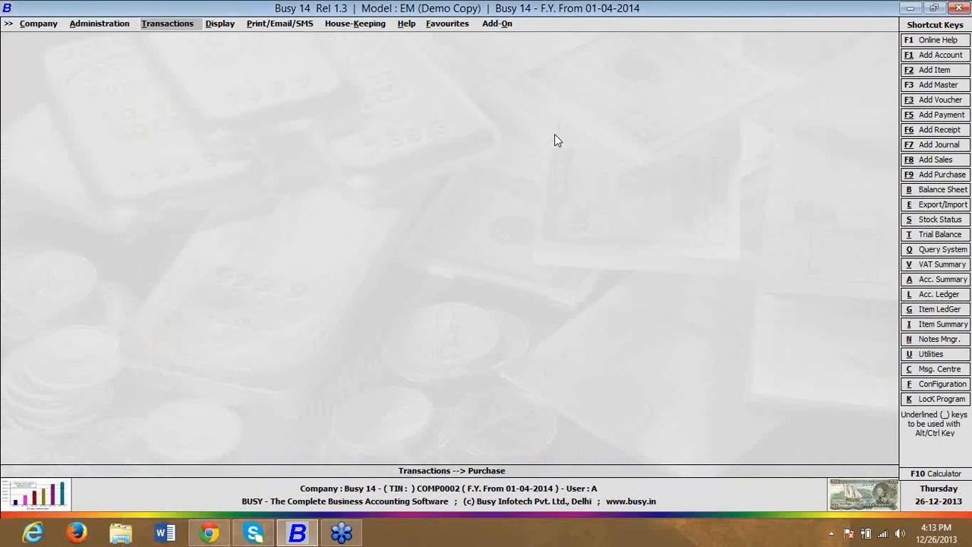